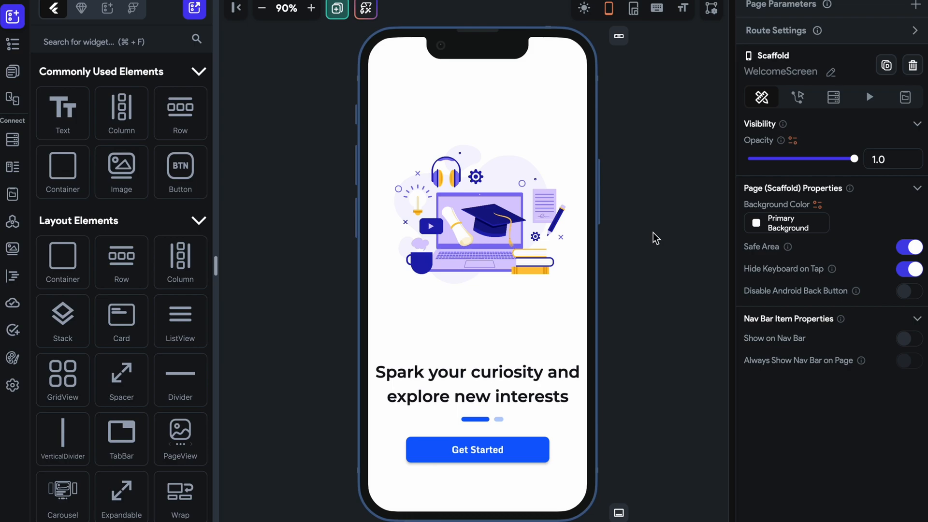
Review all pages of the Online Course project in the storyboard overview, including the chapter, mentor, student profile and settings pages.
click(18, 76)
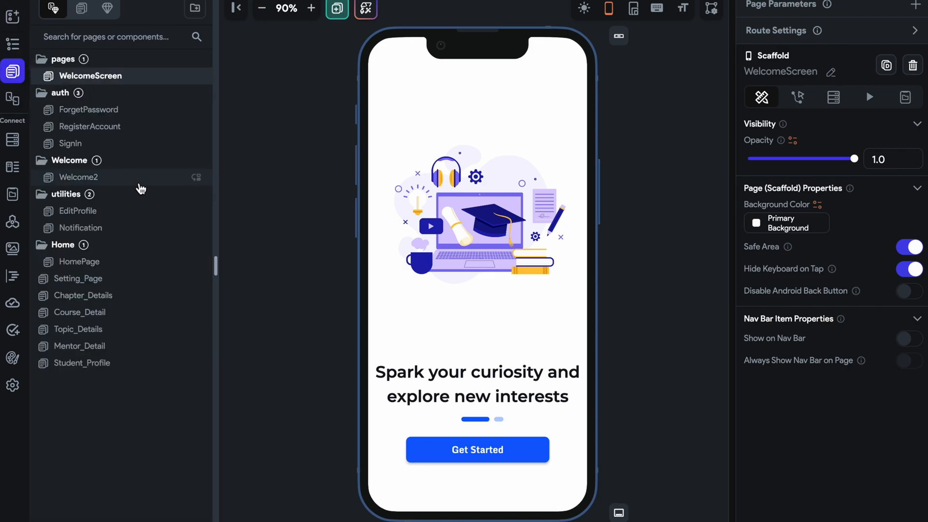
click(80, 8)
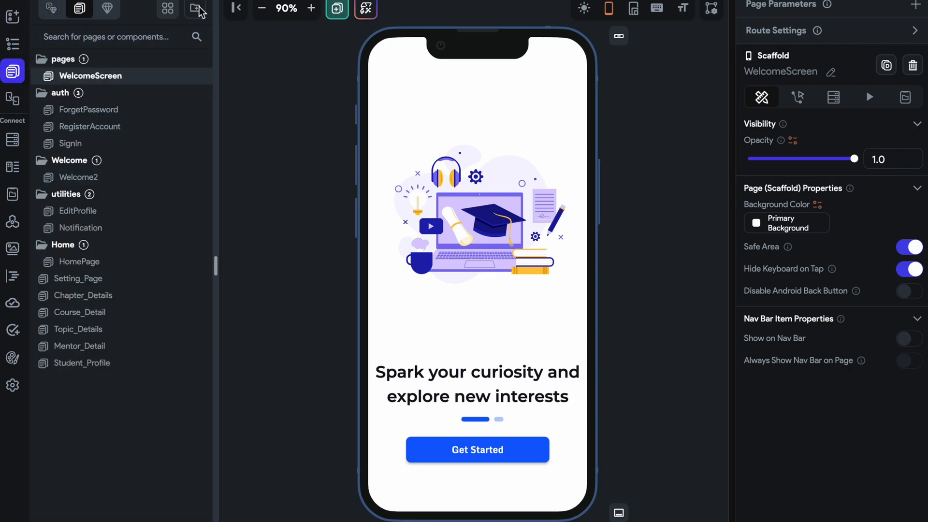
click(168, 8)
scroll(467, 218, down, 6)
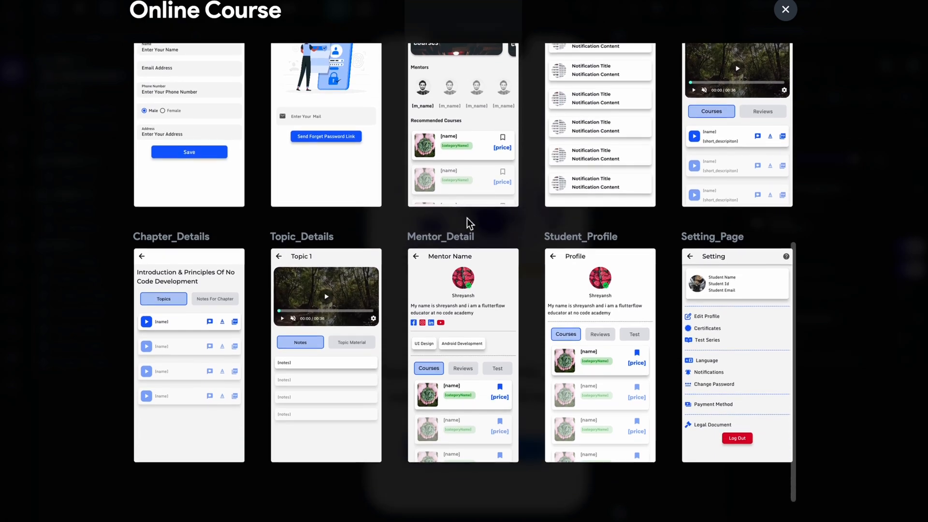
scroll(467, 218, up, 1)
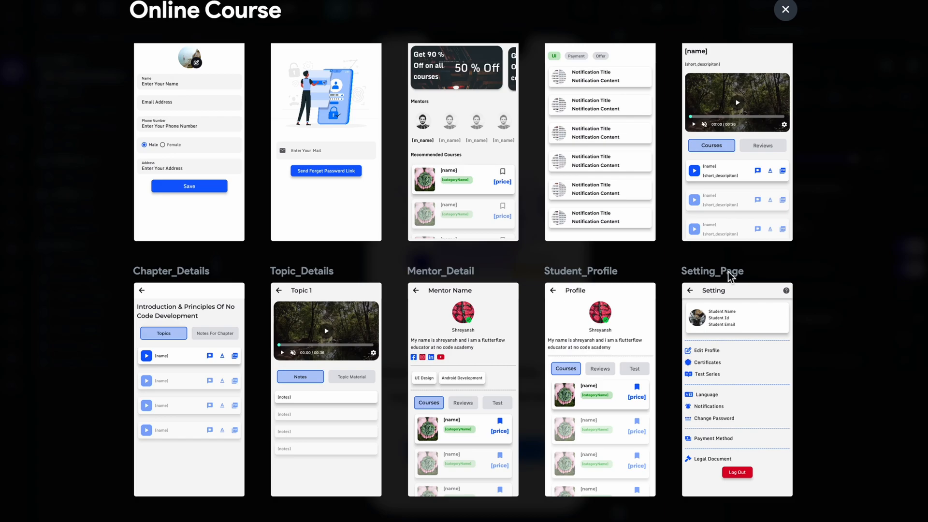
click(787, 12)
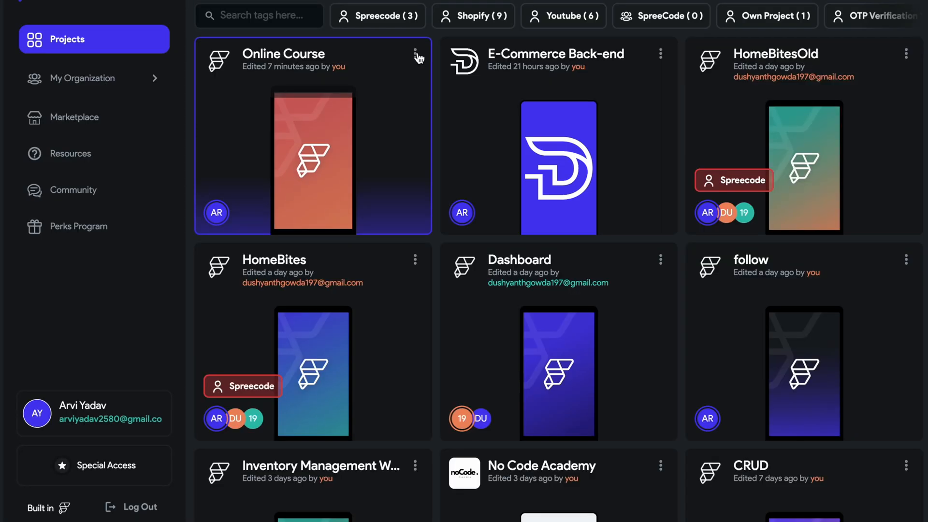
Duplicate the Online Course project under the name Online Course Admin.
click(415, 54)
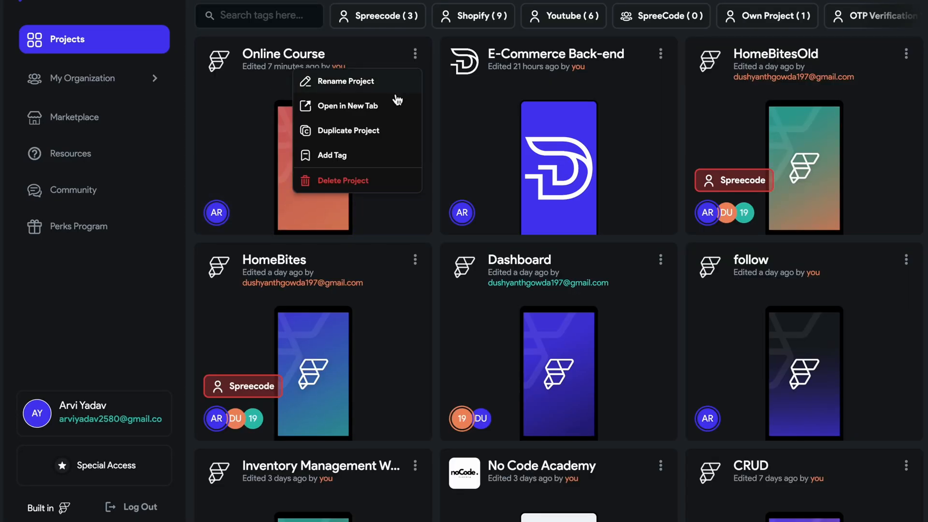
click(378, 130)
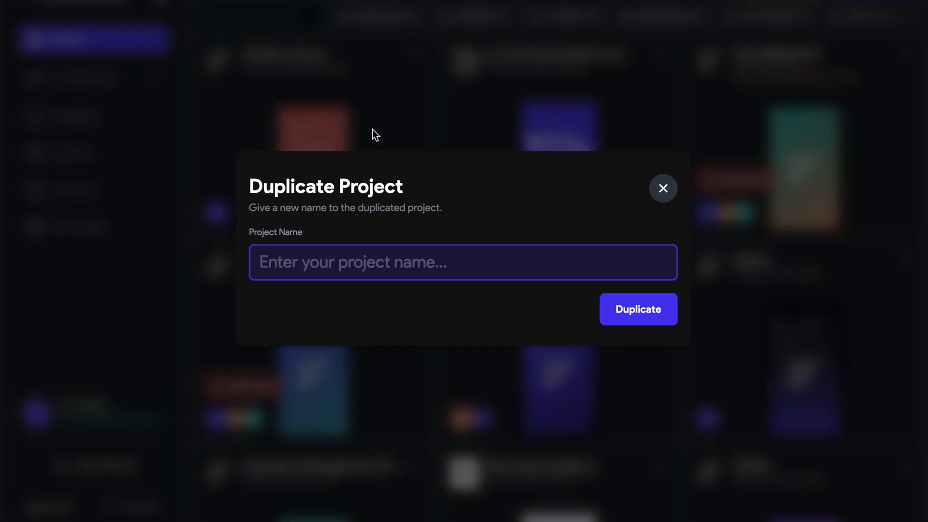
text(A)
key(BackSpace)
text(Online Course A)
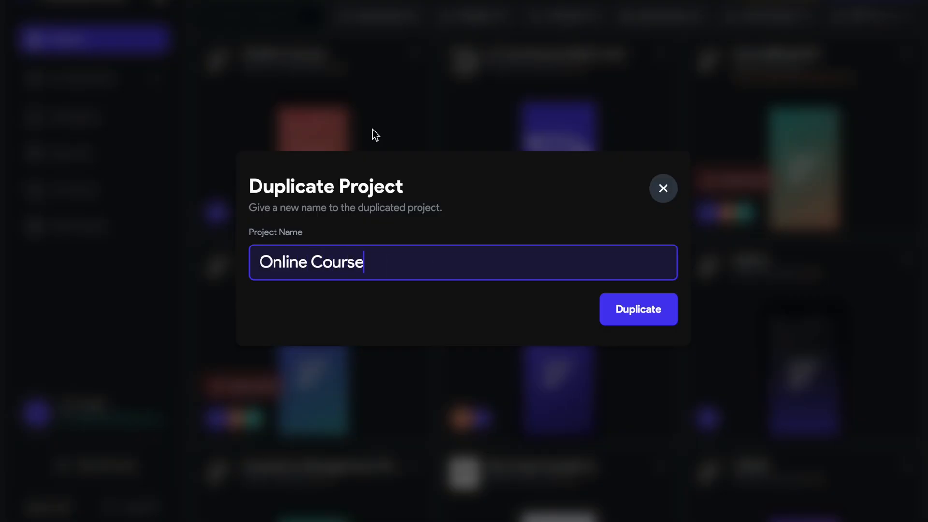
text(dming)
key(BackSpace)
click(658, 321)
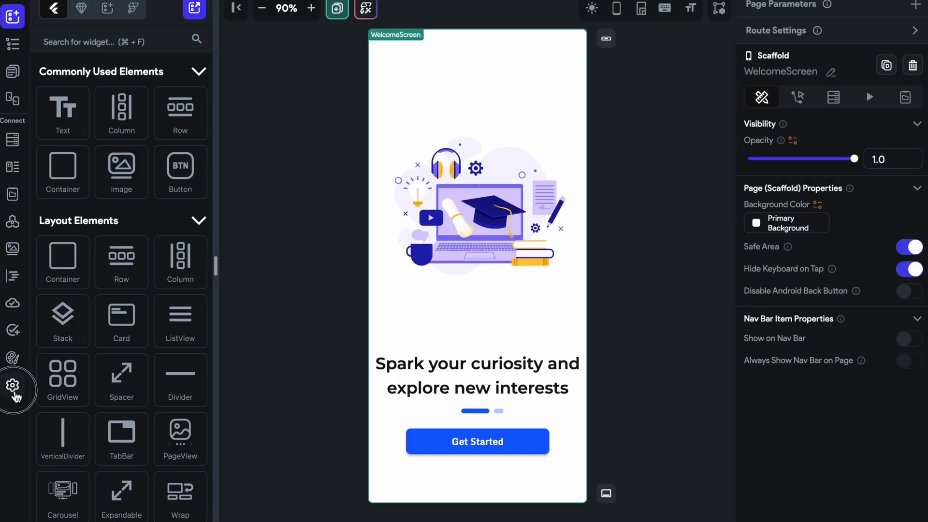
Check the Firebase project setup of the duplicated project, including its Project ID field, and return to the project list.
click(12, 385)
click(124, 172)
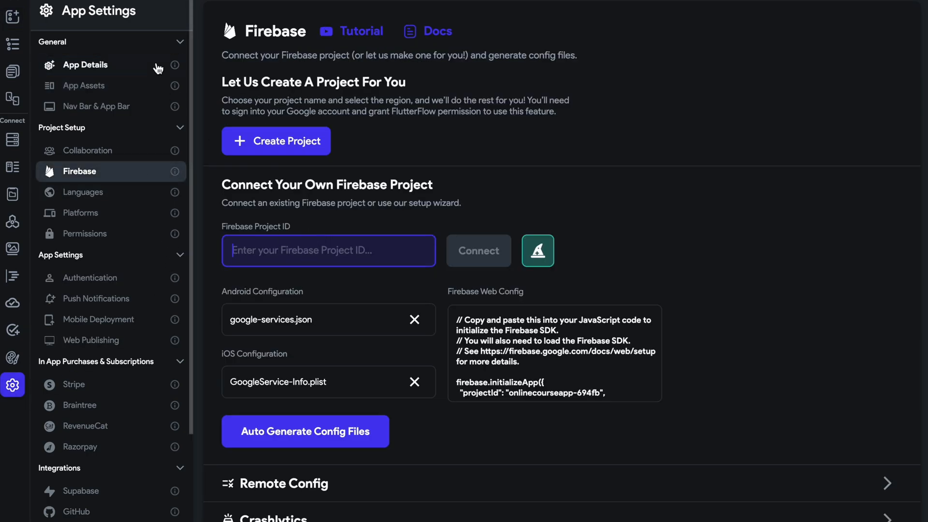
click(338, 1)
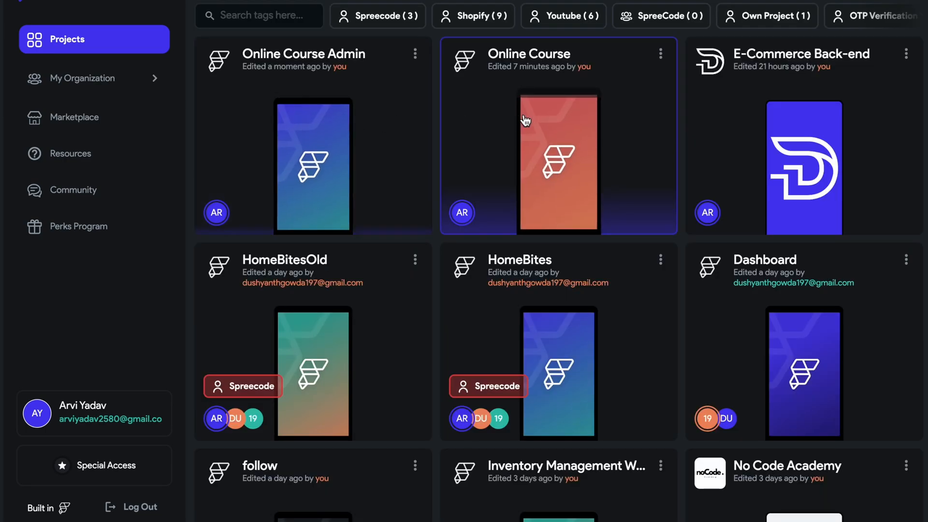
Open the original Online Course project and copy its Firebase Project ID, onlinecourseapp-694fb, from the Firebase settings.
click(524, 176)
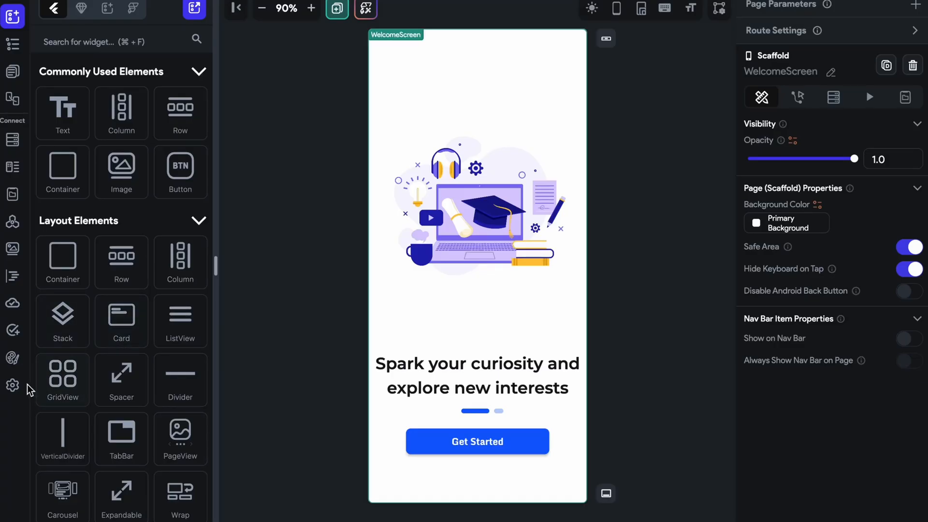
click(15, 385)
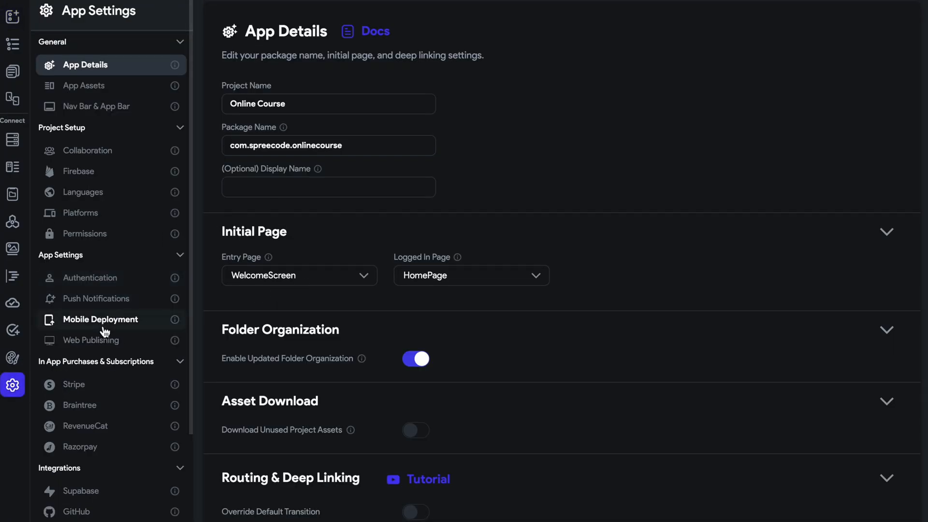
click(87, 173)
drag(369, 257, 213, 260)
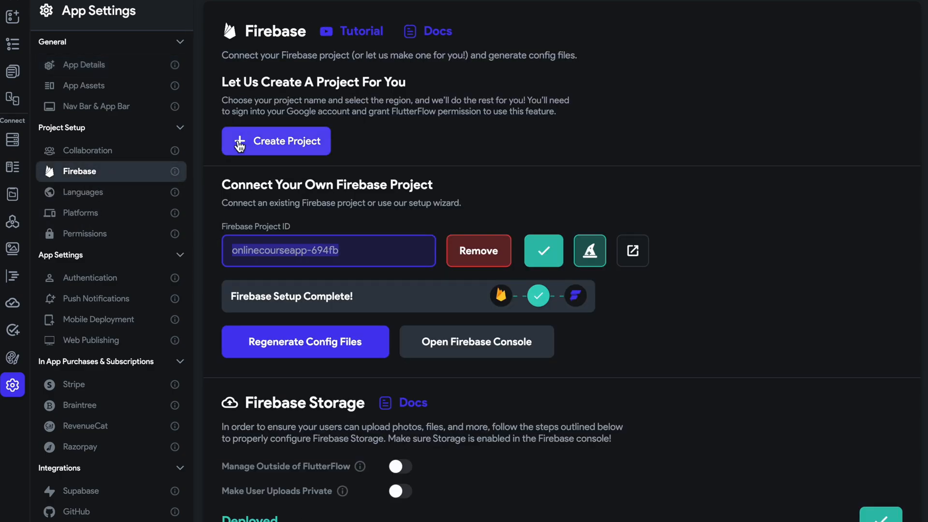
key(super+k)
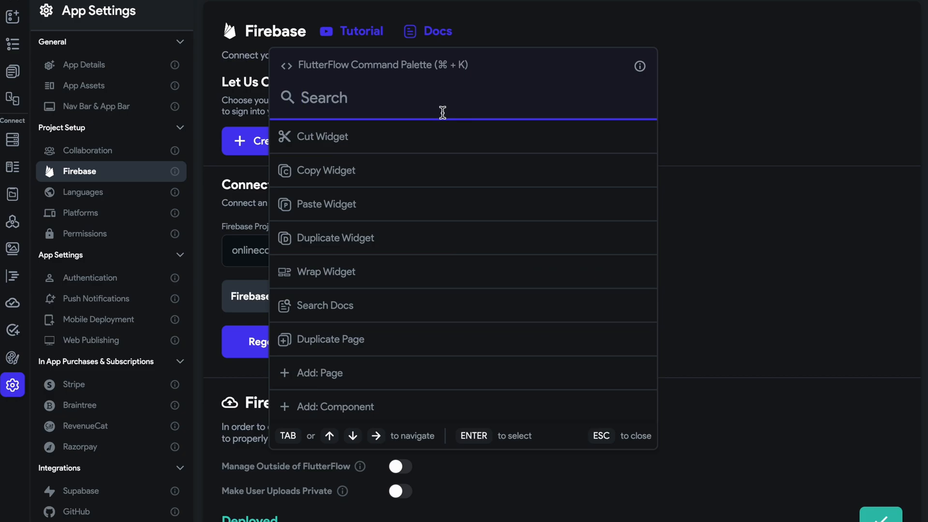
text(online)
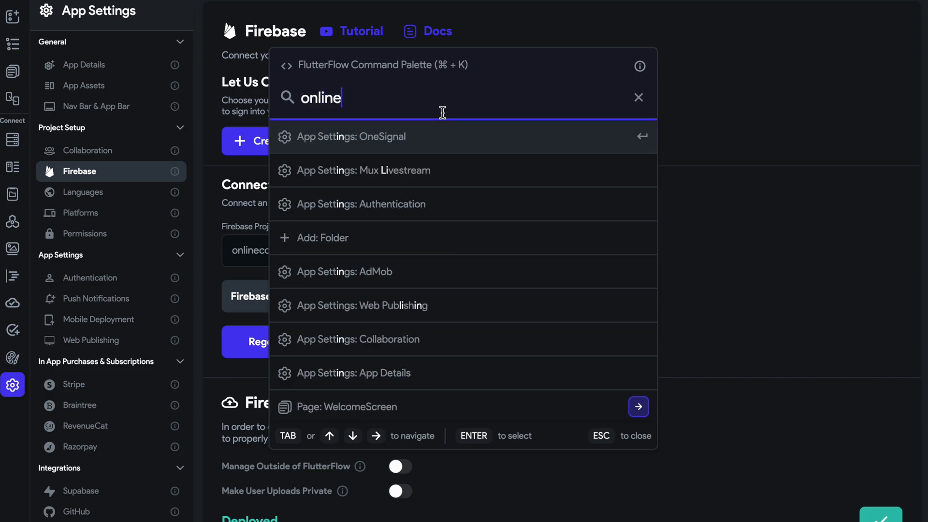
text( cous)
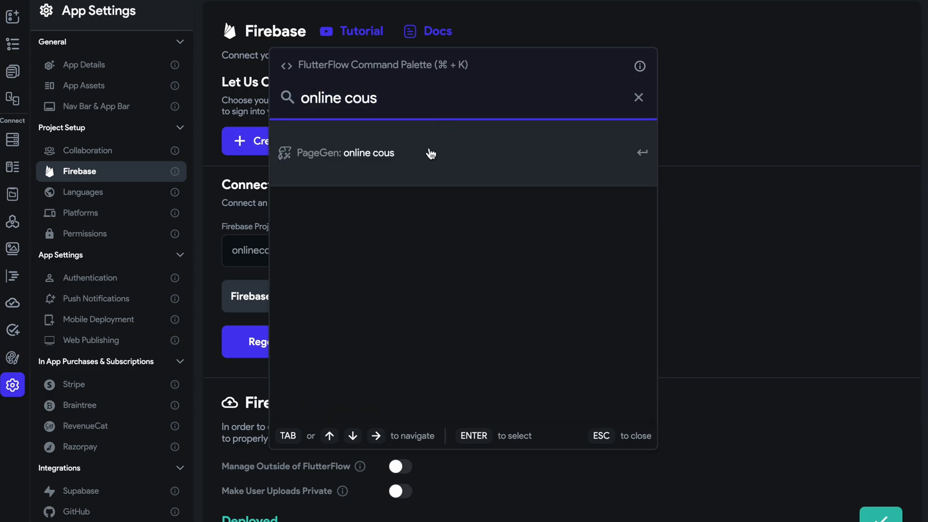
key(BackSpace)
click(225, 111)
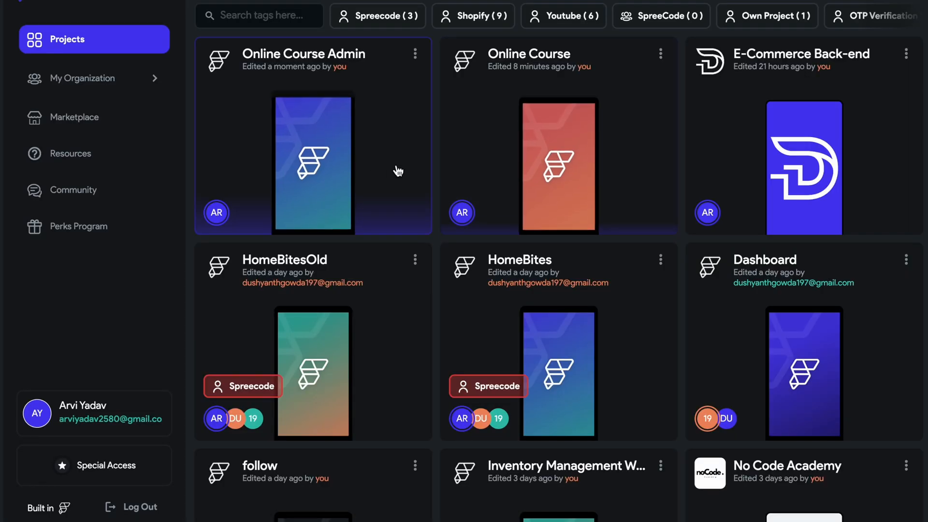
Open the Online Course Admin project and connect it to the existing Firebase project onlinecourseapp-694fb.
click(395, 171)
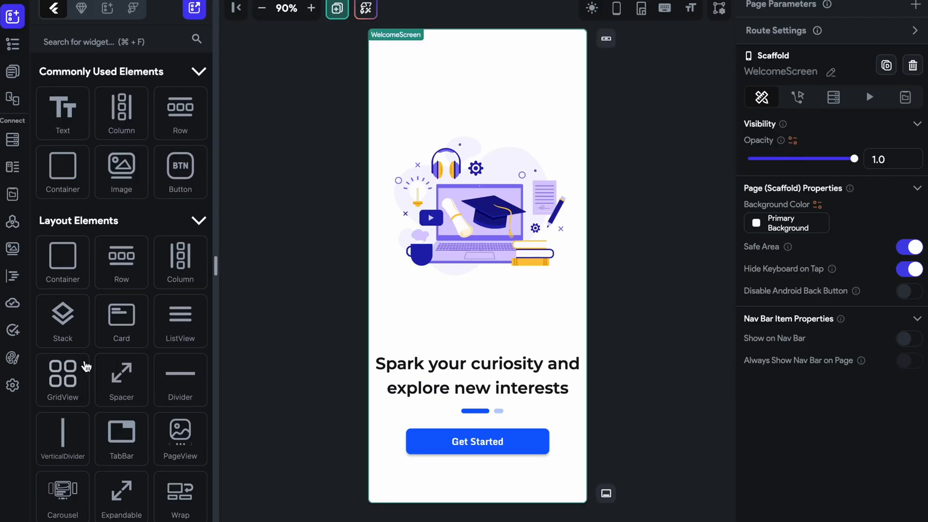
click(13, 385)
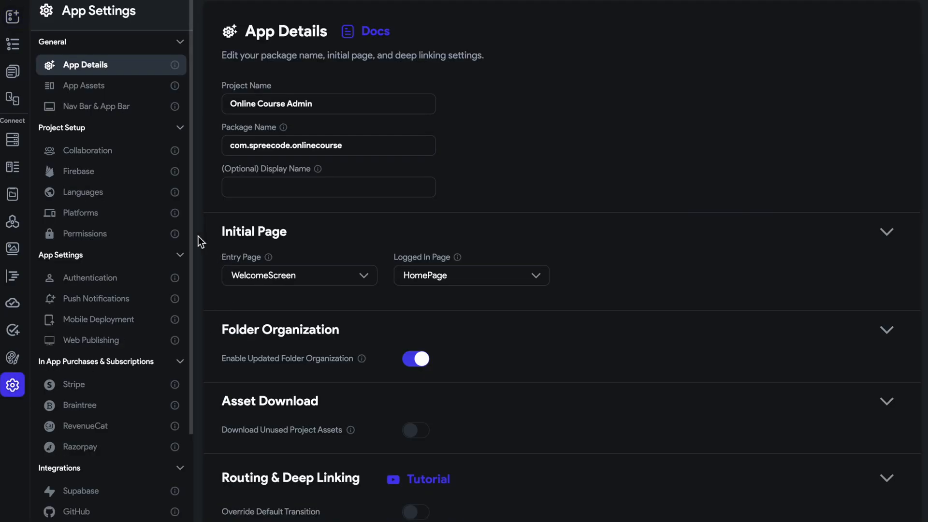
click(128, 179)
click(335, 249)
text(onlinecourseapp-694fb)
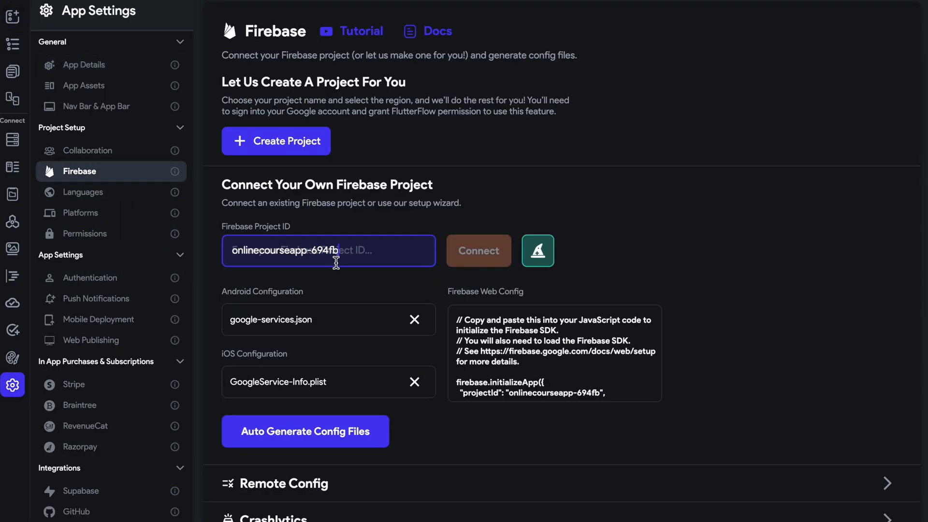
click(478, 252)
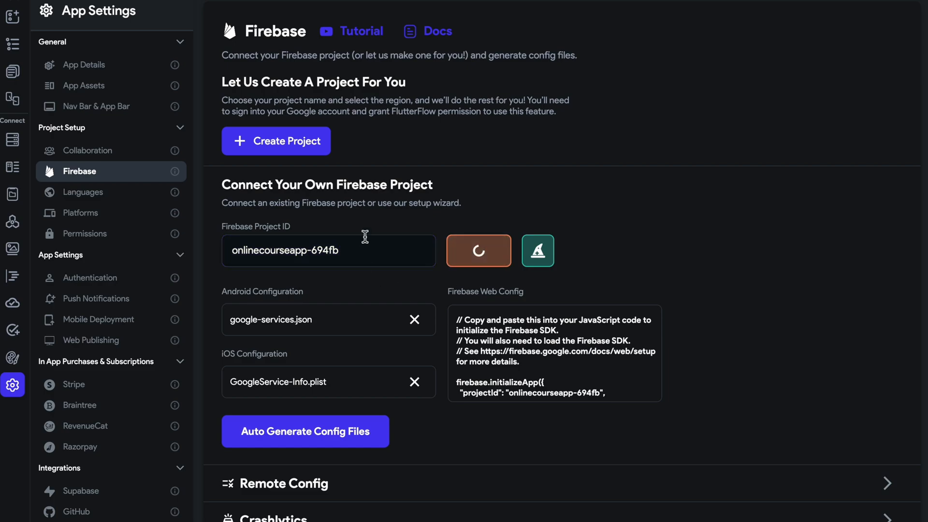
Generate the Firebase config files for package name com.spreecode.onlinecourse with the project nickname Online Course Admin.
click(291, 338)
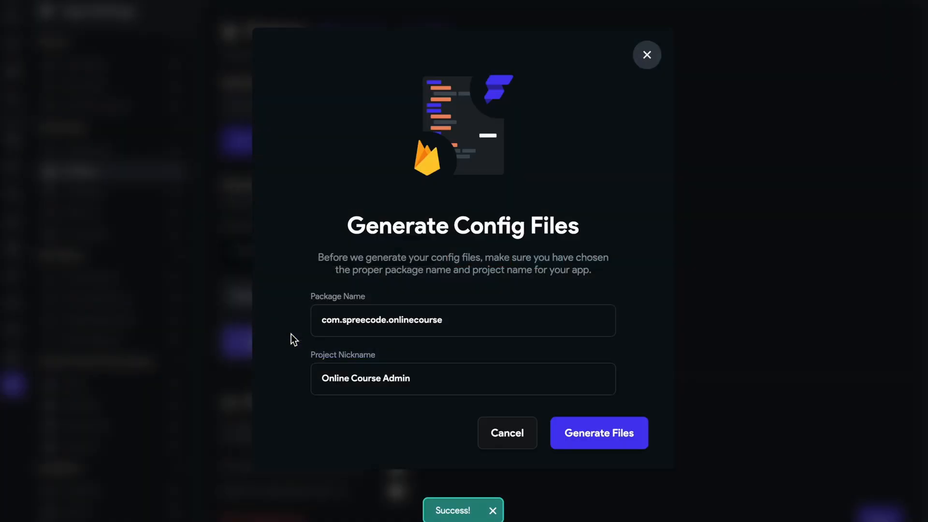
click(456, 324)
drag(320, 319, 483, 318)
click(613, 434)
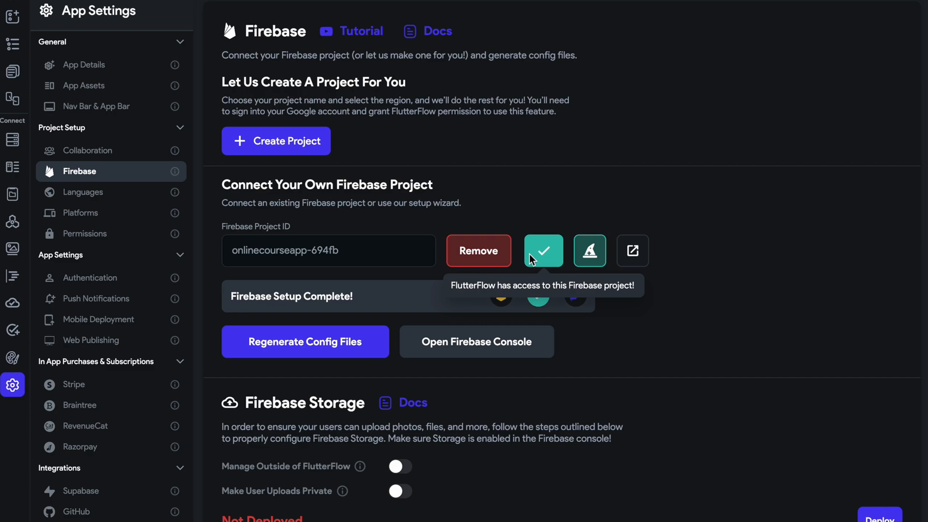
Review the schemas of the Firestore collections, including courses, category, mentor and user.
click(13, 139)
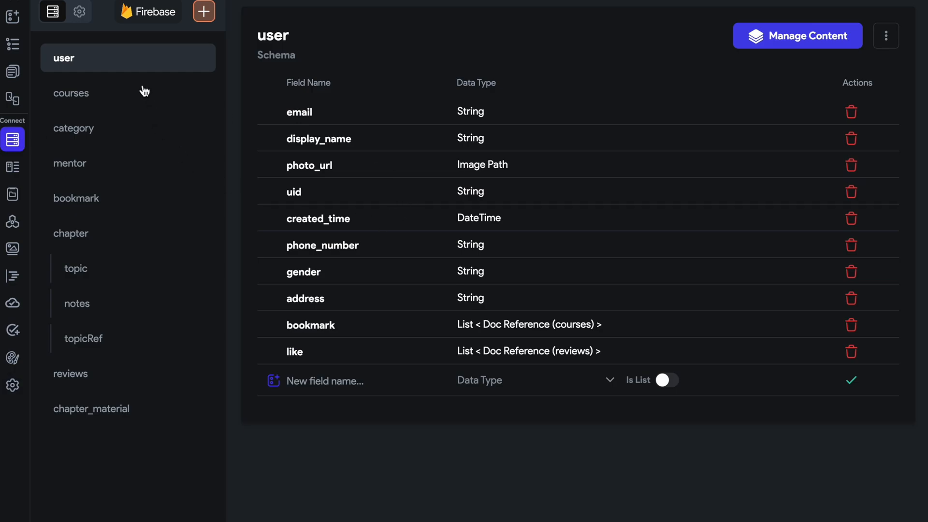
click(140, 107)
click(134, 142)
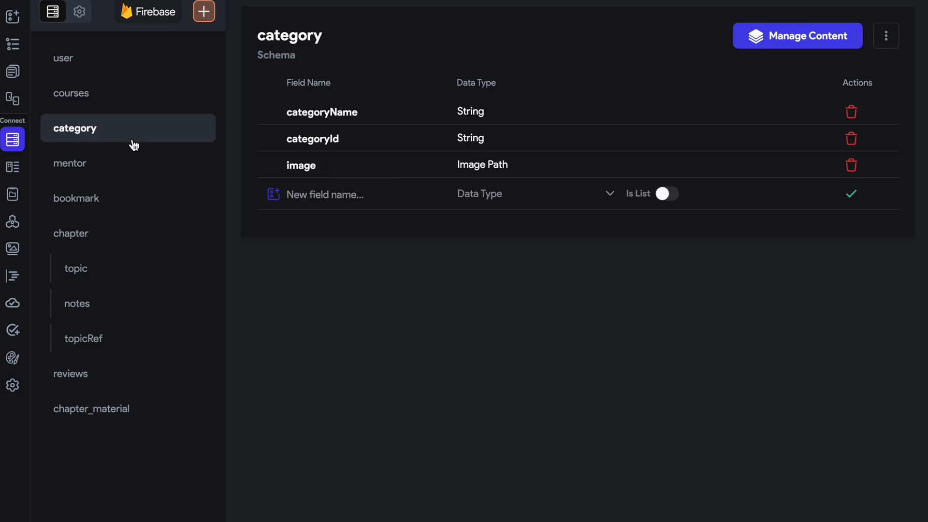
click(129, 163)
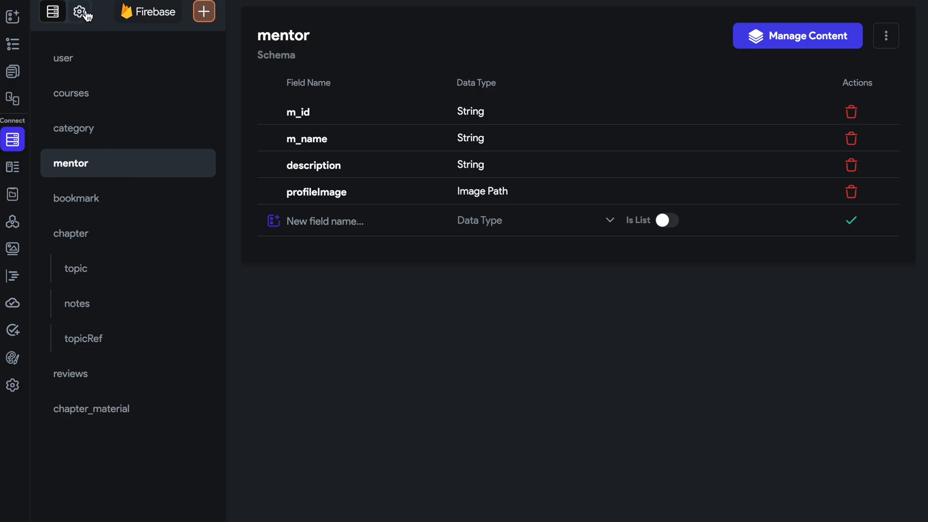
click(81, 68)
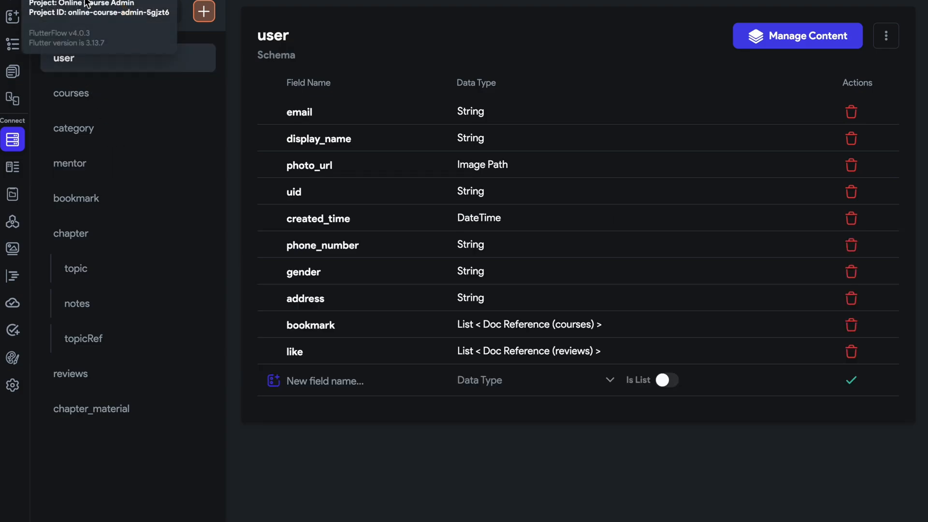
Set the Firestore users collection to mentor and agree to add the necessary user fields to it.
click(79, 11)
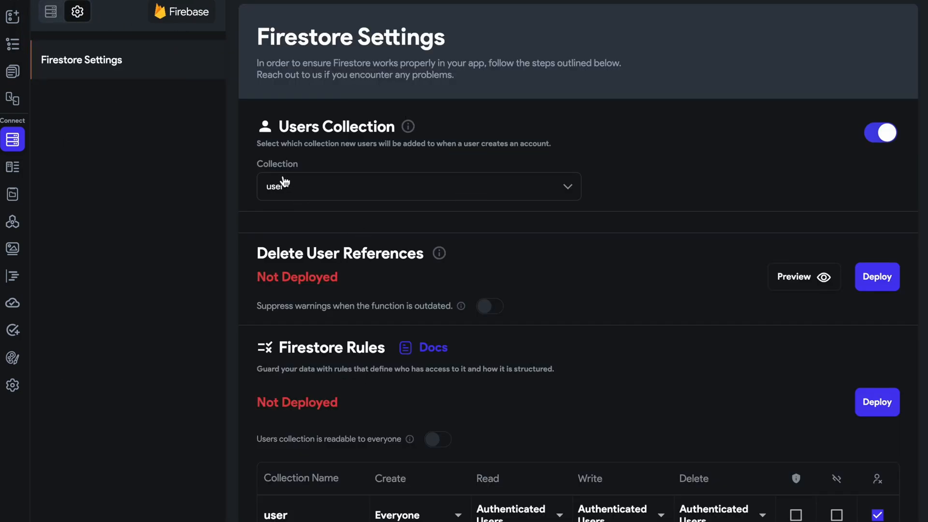
click(397, 198)
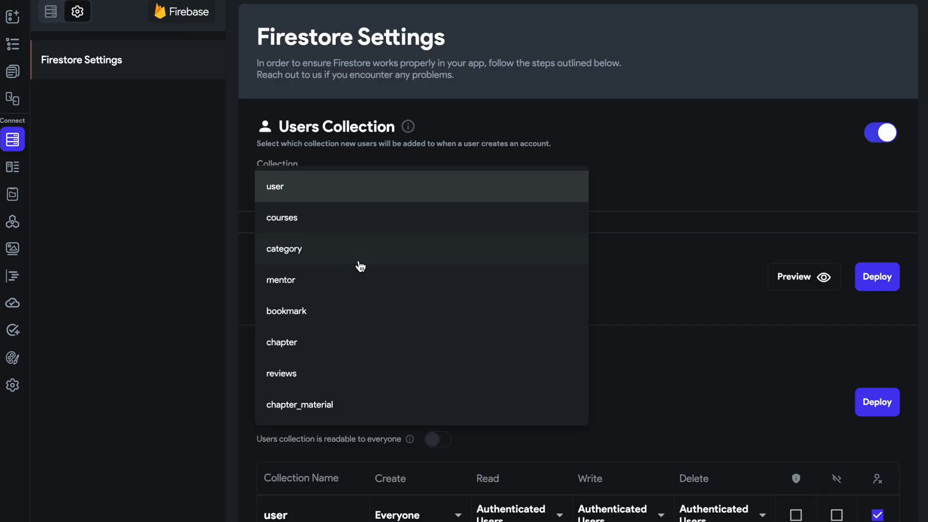
click(355, 282)
click(556, 301)
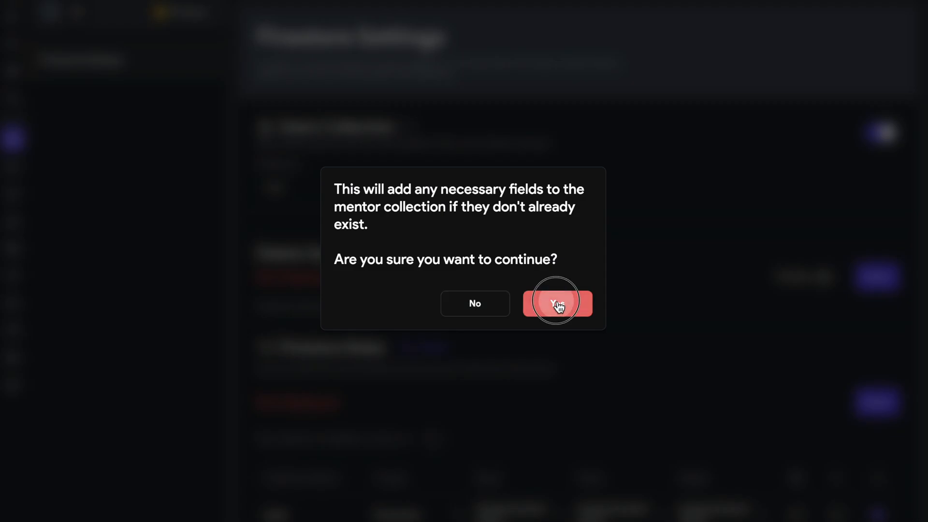
Compare the fields of the mentor collection's schema with those of the user collection.
click(50, 12)
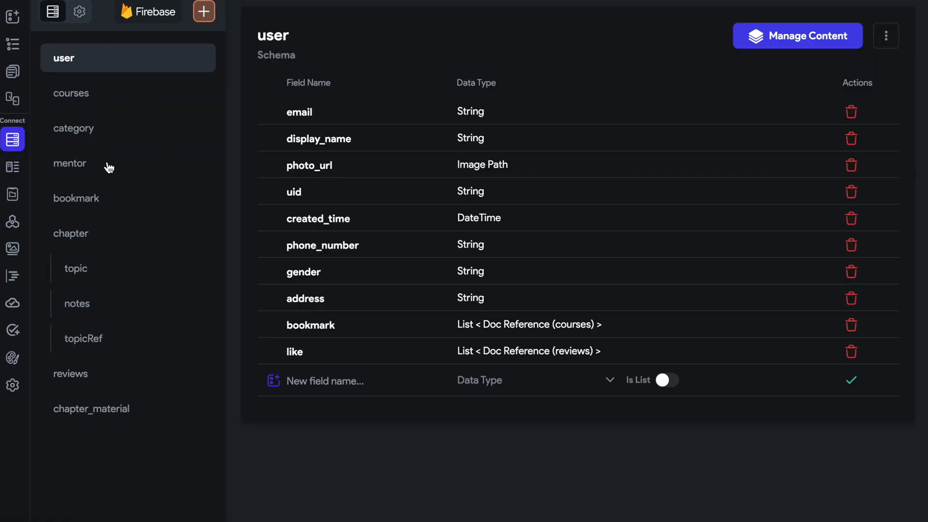
click(109, 167)
click(138, 62)
click(133, 161)
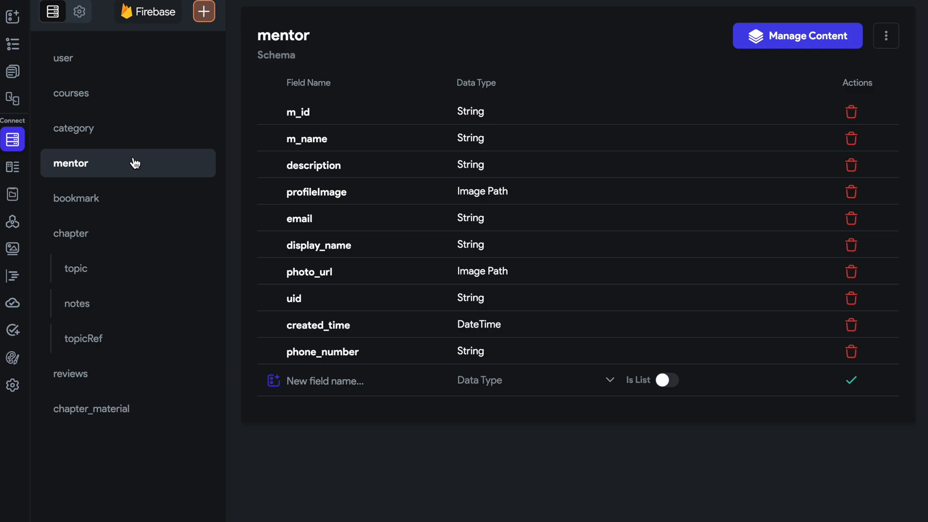
Set the mentor collection's Read rule to Authenticated Users in the Firestore rules.
click(79, 12)
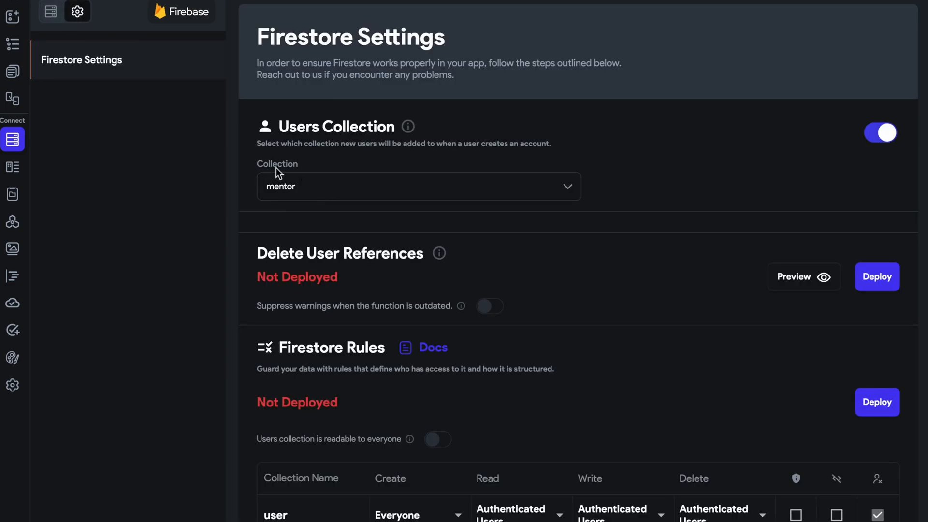
scroll(462, 267, down, 8)
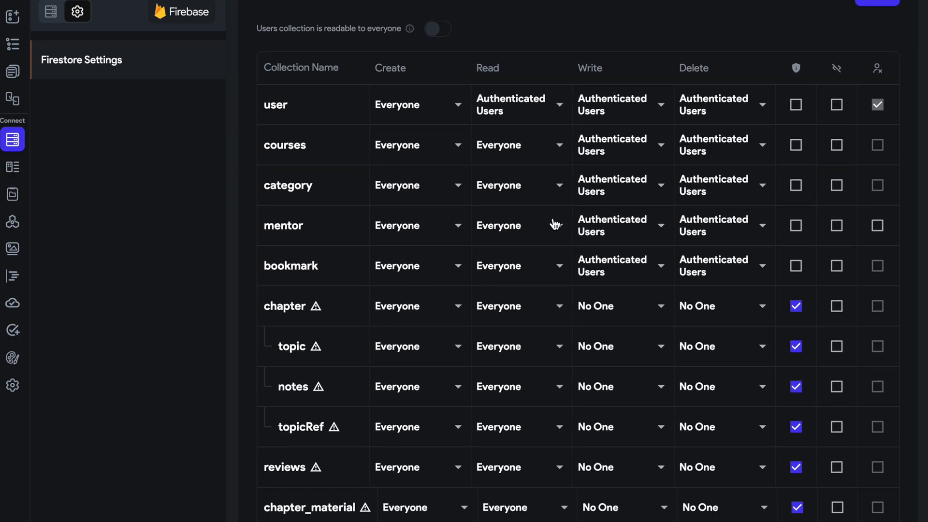
click(540, 226)
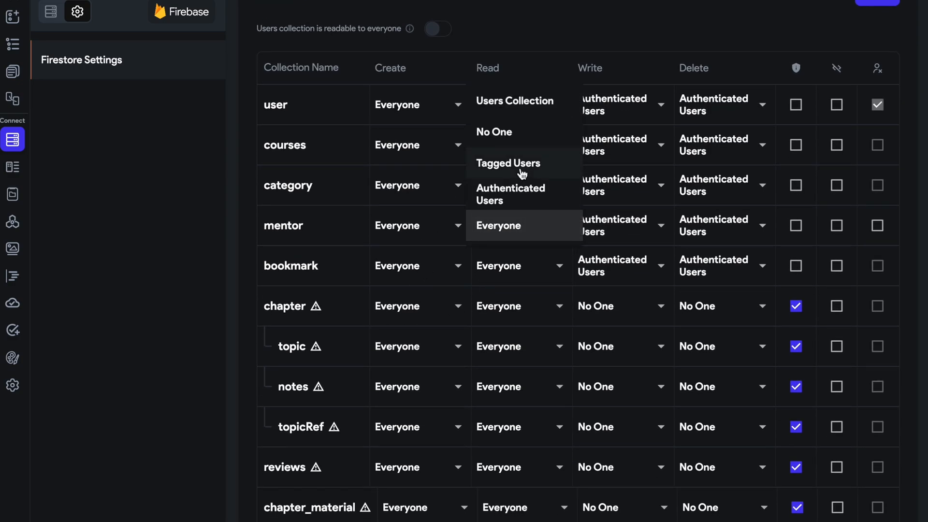
click(520, 191)
Turn off the shield option for the chapter, topic, notes, topicRef and reviews collections.
click(797, 309)
click(795, 346)
click(796, 387)
click(796, 427)
click(796, 469)
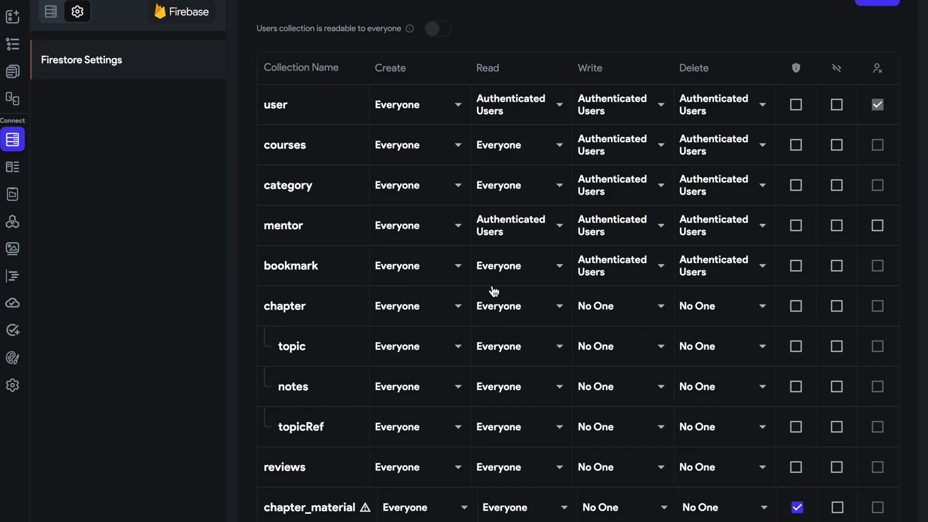
Set the chapter collection's Write and Delete rules to Authenticated Users.
click(646, 314)
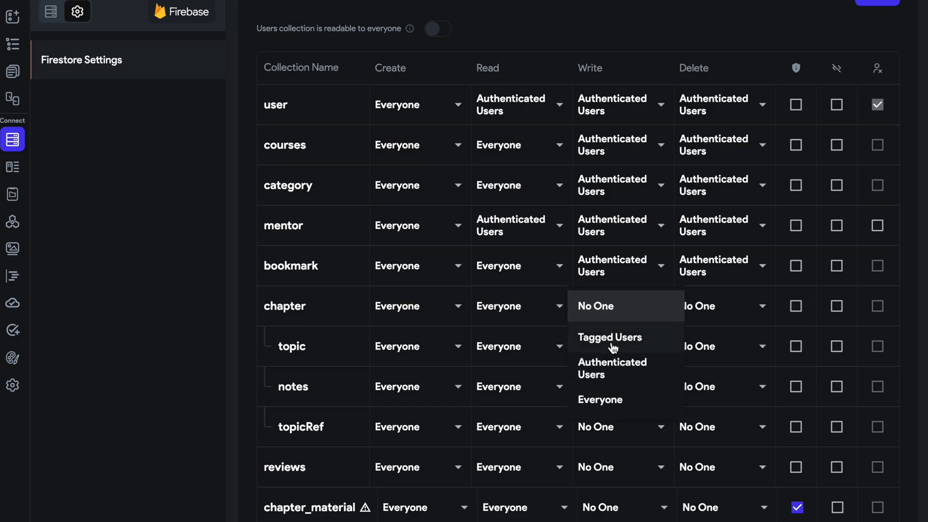
click(625, 382)
click(706, 314)
click(706, 373)
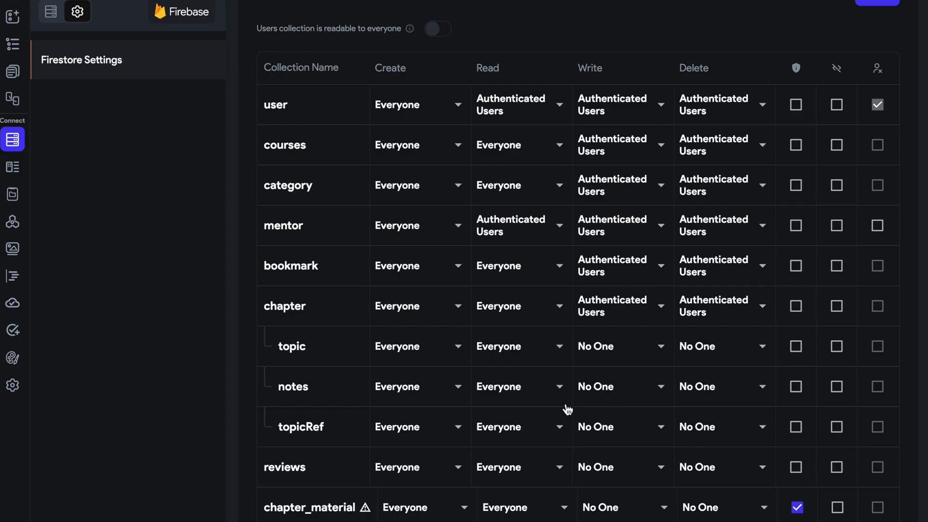
Turn off chapter_material's shield option and set the Write and Delete rules of reviews and chapter_material to Authenticated Users.
scroll(483, 401, down, 2)
click(797, 388)
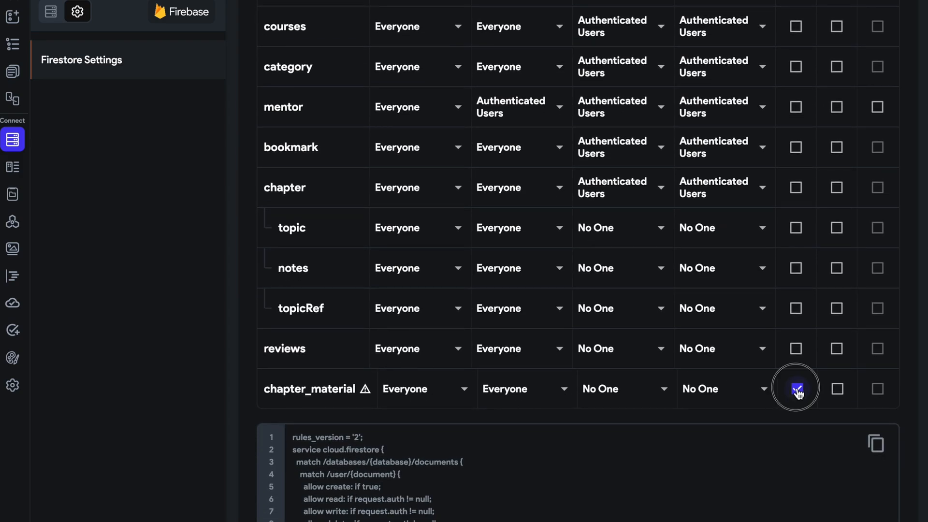
click(591, 350)
click(592, 411)
click(632, 389)
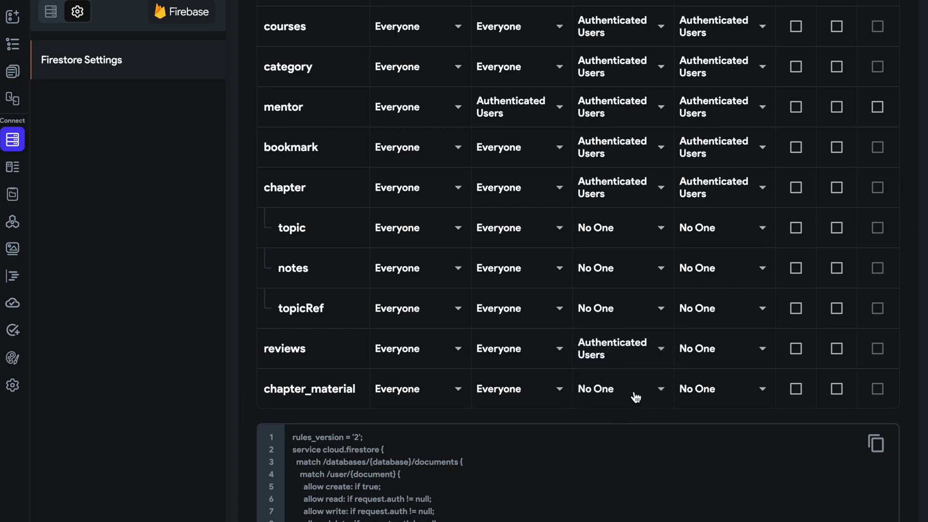
click(628, 450)
click(729, 402)
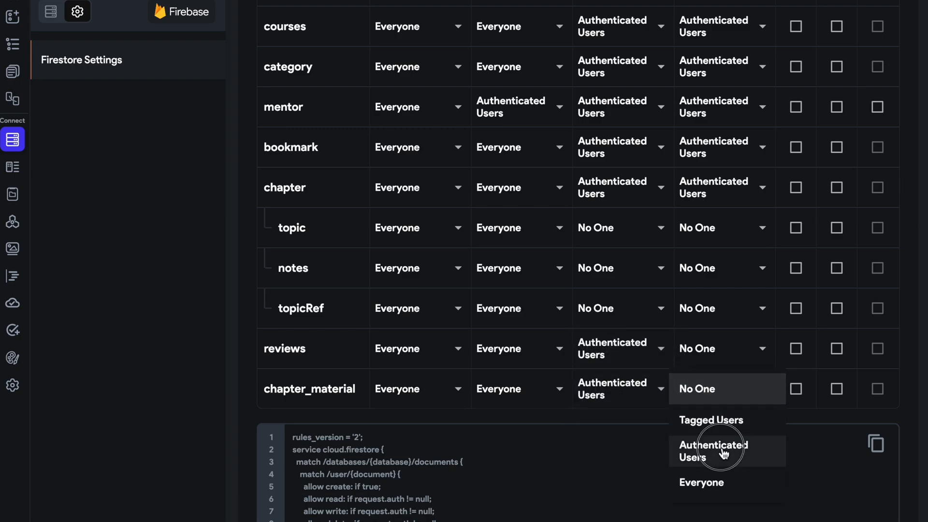
click(714, 449)
click(704, 364)
click(708, 413)
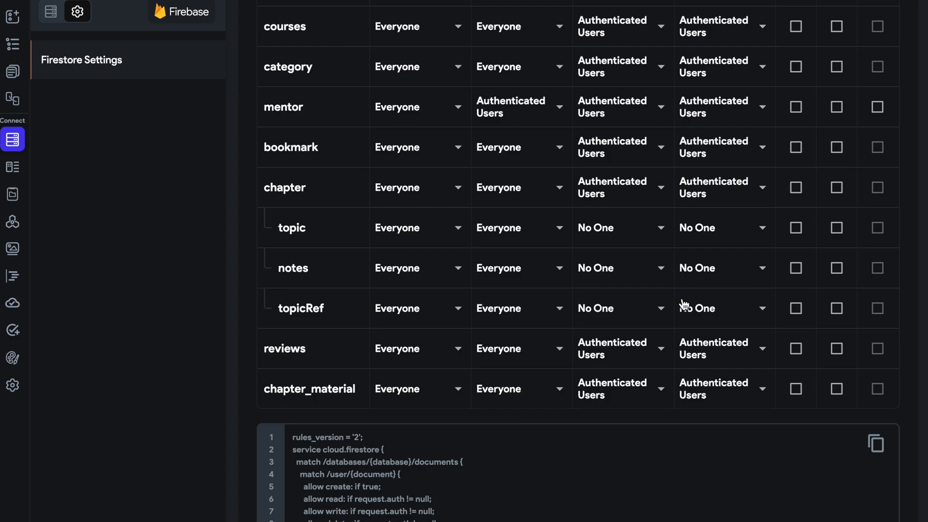
Set the Write rules of the topic, notes and topicRef subcollections to Authenticated Users.
scroll(683, 303, up, 1)
click(652, 294)
click(626, 377)
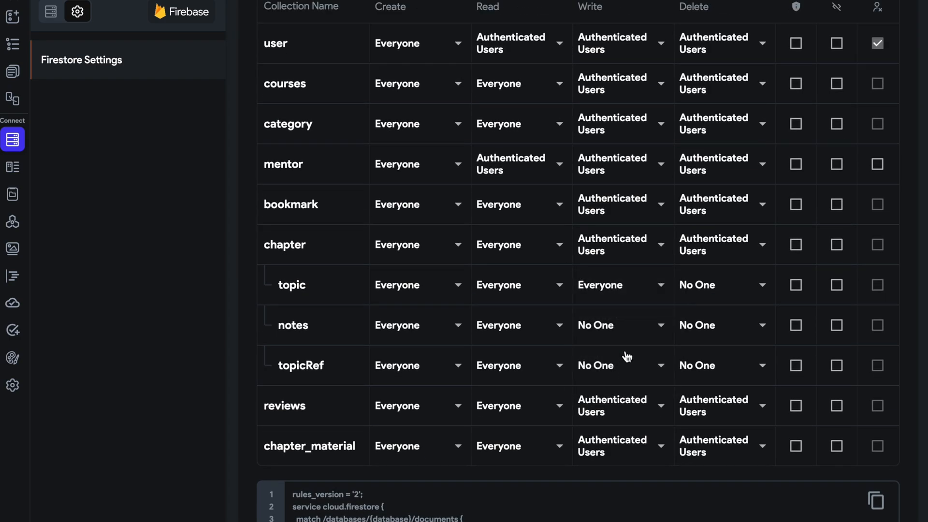
click(627, 338)
click(631, 391)
click(628, 365)
click(628, 422)
click(630, 379)
click(630, 381)
click(616, 288)
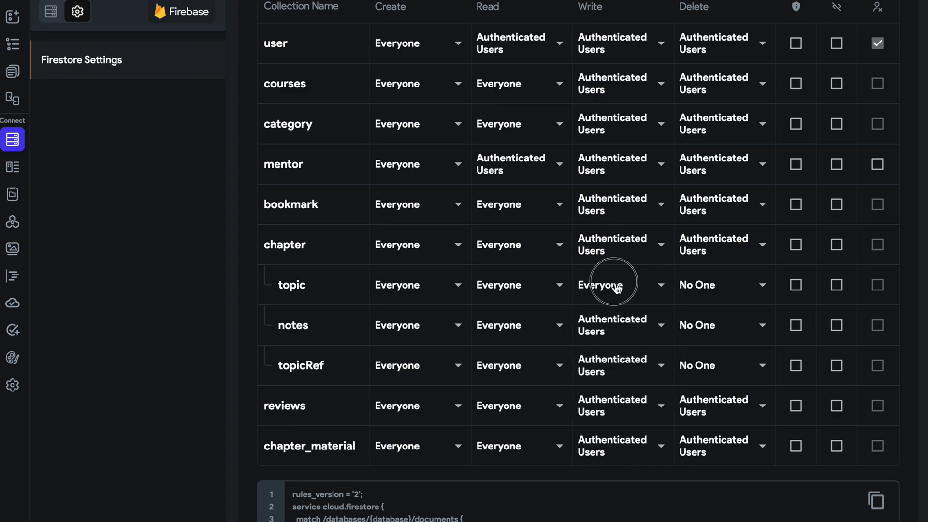
click(612, 249)
Set the Delete rules of the topic, notes and topicRef subcollections to Authenticated Users.
click(703, 290)
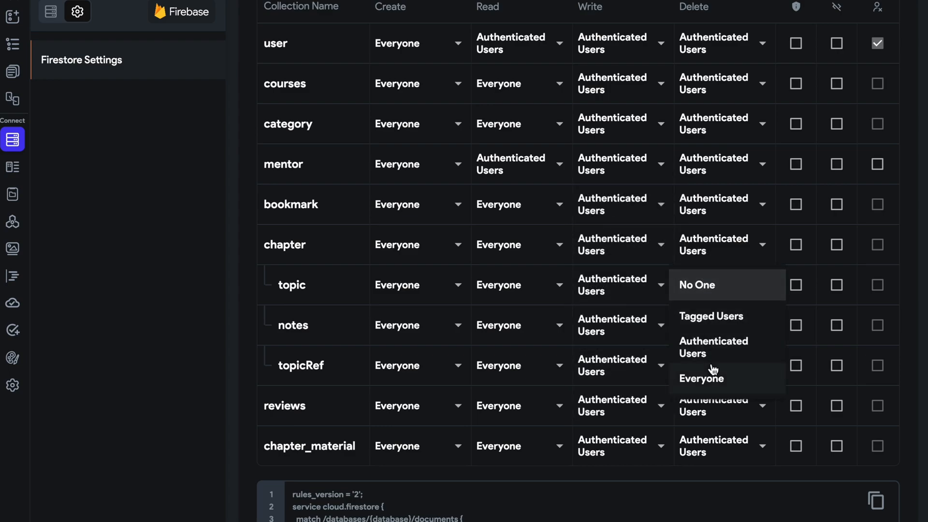
click(712, 351)
click(710, 329)
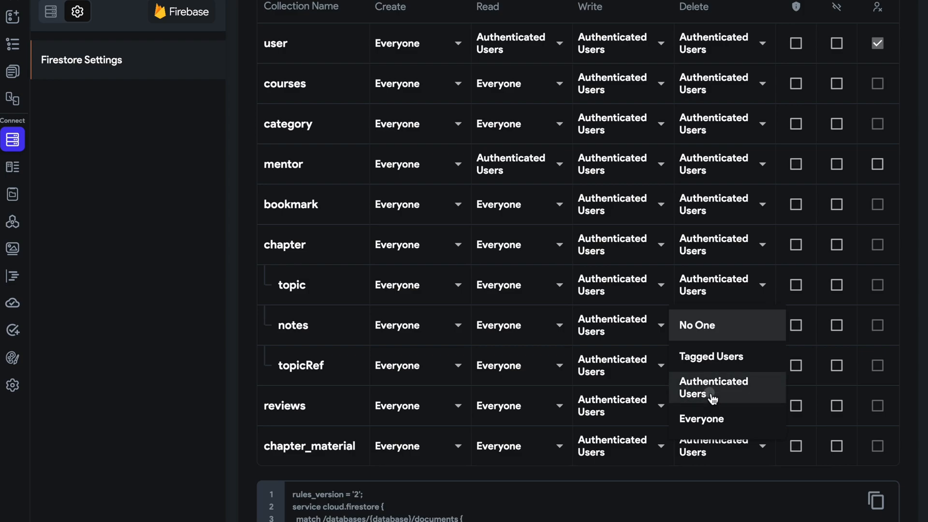
click(710, 390)
click(710, 375)
click(716, 425)
scroll(600, 42, up, 1)
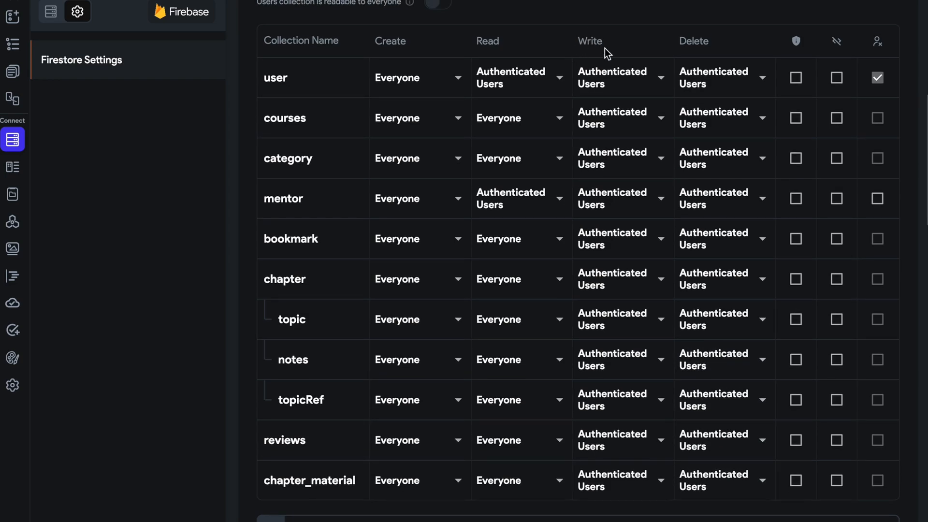
Set the Read rules of the courses, category and bookmark collections to Authenticated Users.
click(492, 126)
click(503, 99)
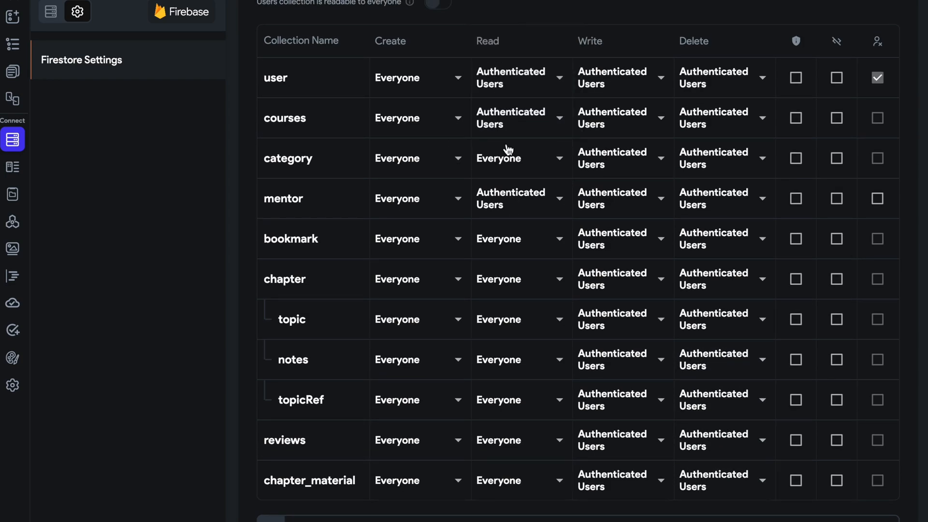
click(506, 148)
click(501, 139)
click(512, 244)
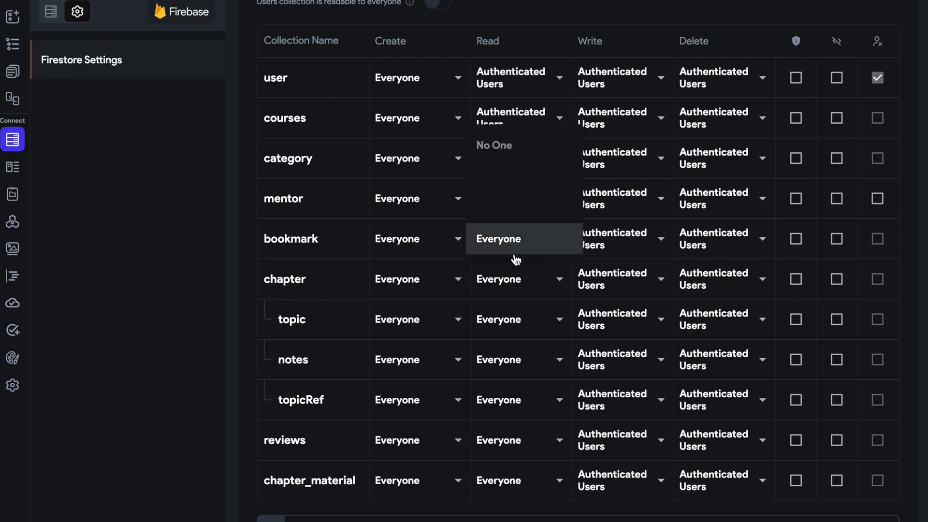
click(518, 213)
Set the Read rules of chapter and its topic and notes subcollections to Authenticated Users.
click(534, 293)
click(516, 246)
click(518, 322)
click(515, 282)
click(506, 363)
click(513, 334)
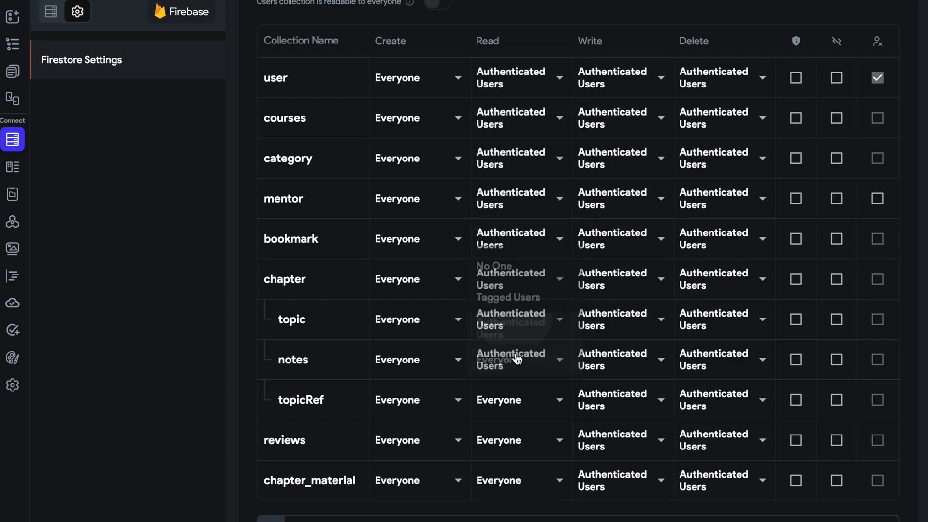
Set the Read rules of topicRef, reviews and chapter_material to Authenticated Users.
click(509, 400)
click(517, 363)
click(526, 439)
click(518, 406)
click(520, 503)
click(523, 490)
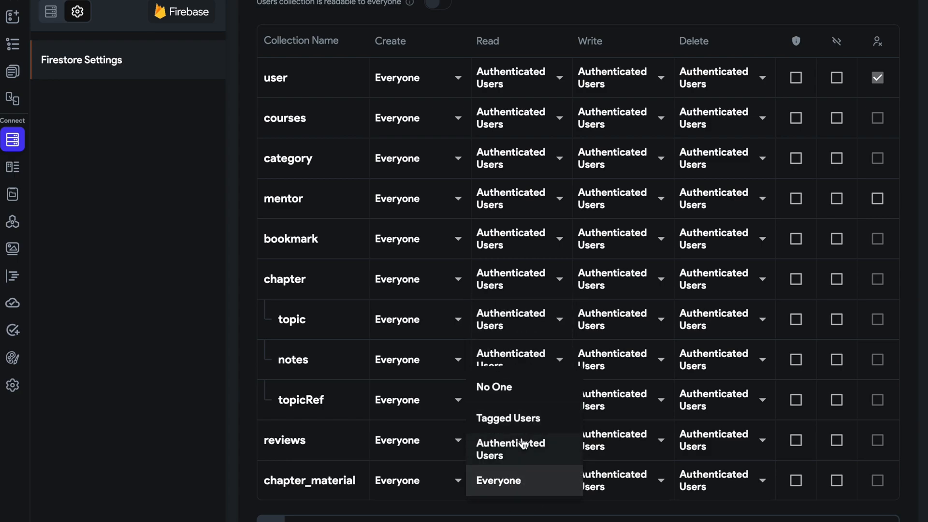
click(522, 448)
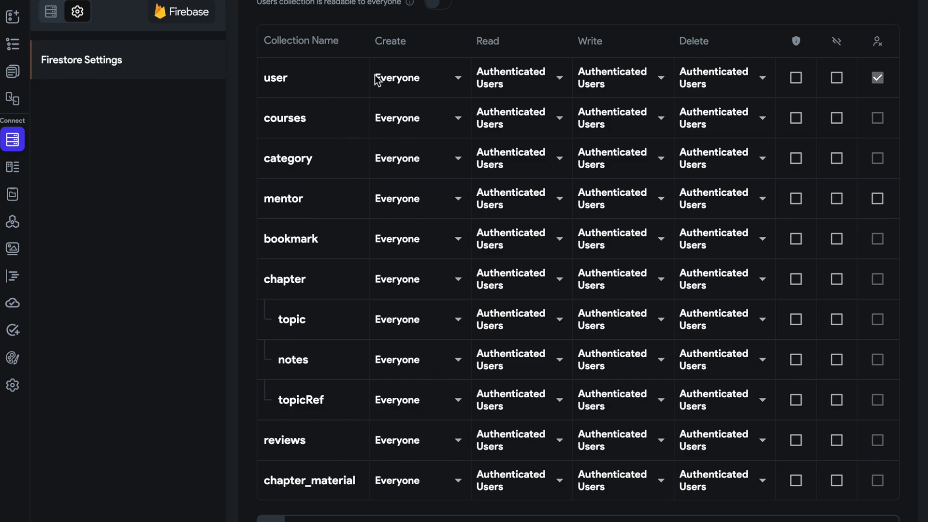
Set the Create rules of user, courses and category to Authenticated Users, choosing Everyone for mentor.
click(411, 80)
click(403, 87)
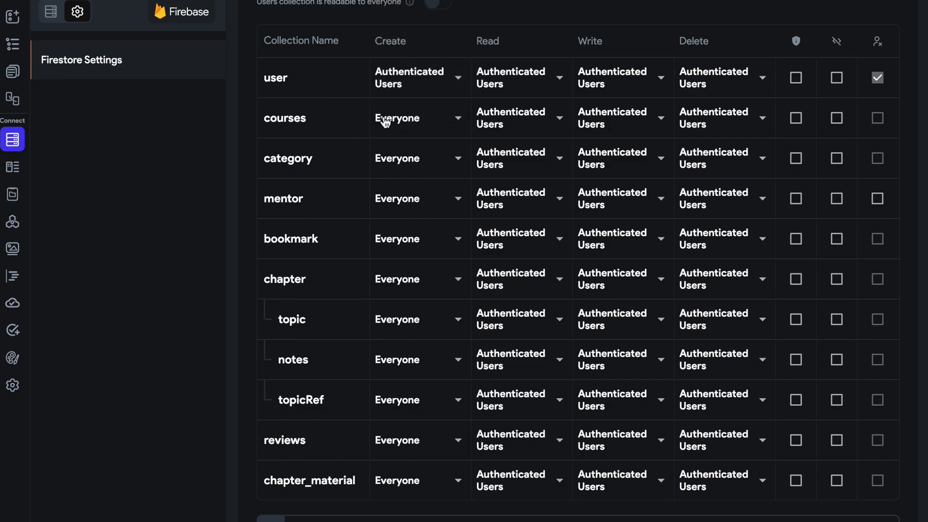
click(408, 119)
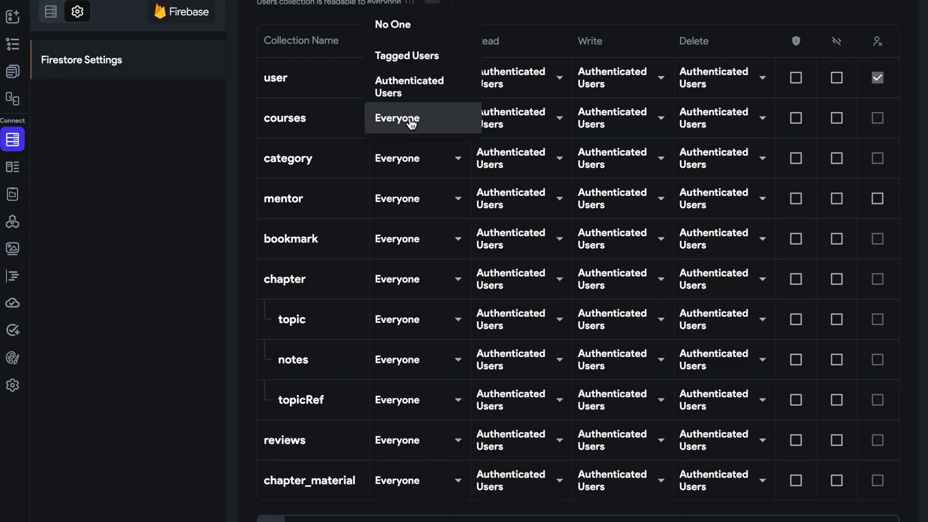
click(410, 93)
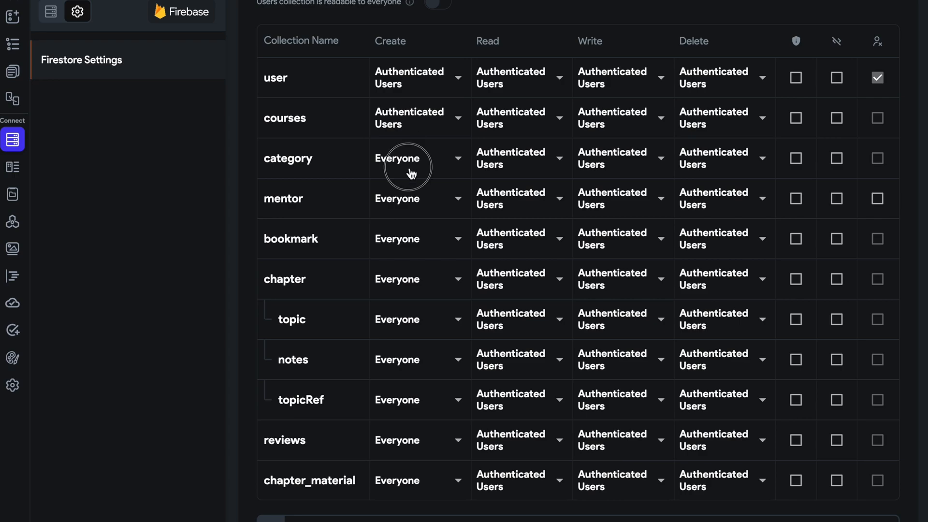
click(411, 174)
click(405, 139)
click(410, 202)
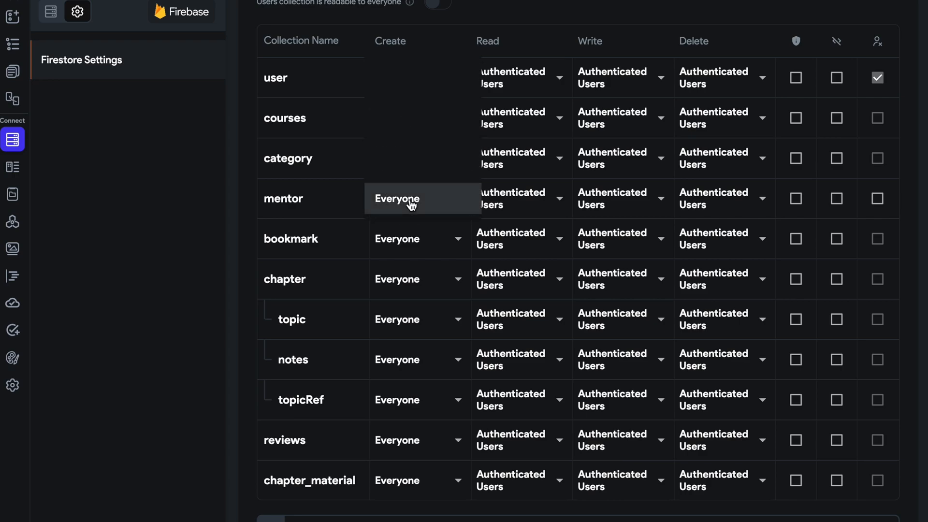
click(406, 198)
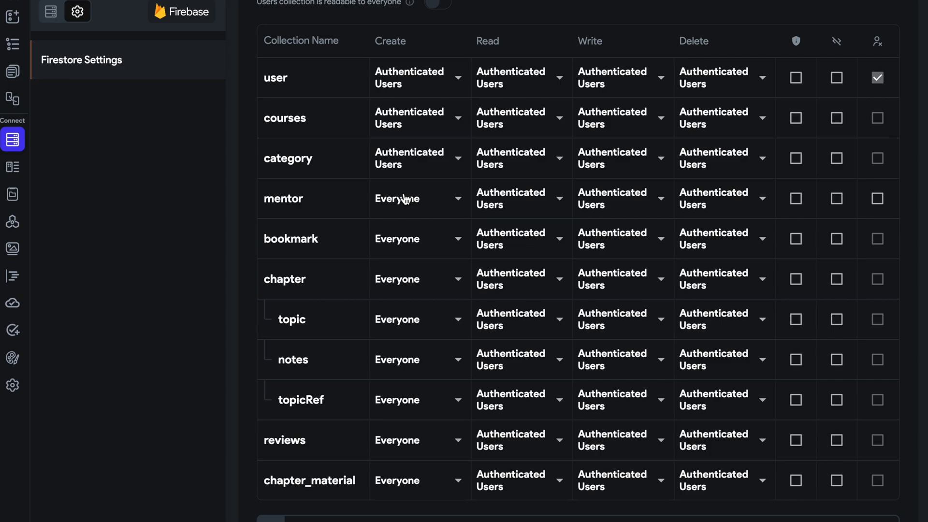
Set the Create rules of bookmark, chapter, topic and notes to Authenticated Users.
click(435, 253)
click(412, 211)
click(420, 279)
click(419, 258)
click(419, 319)
click(414, 292)
click(416, 368)
click(412, 324)
Set the Create rules of topicRef, reviews and chapter_material to Authenticated Users.
click(412, 393)
click(416, 365)
click(413, 444)
click(424, 416)
click(422, 479)
click(424, 455)
Turn on the user-deletion option for the mentor collection in the Firestore rules.
scroll(597, 310, down, 2)
scroll(598, 310, up, 4)
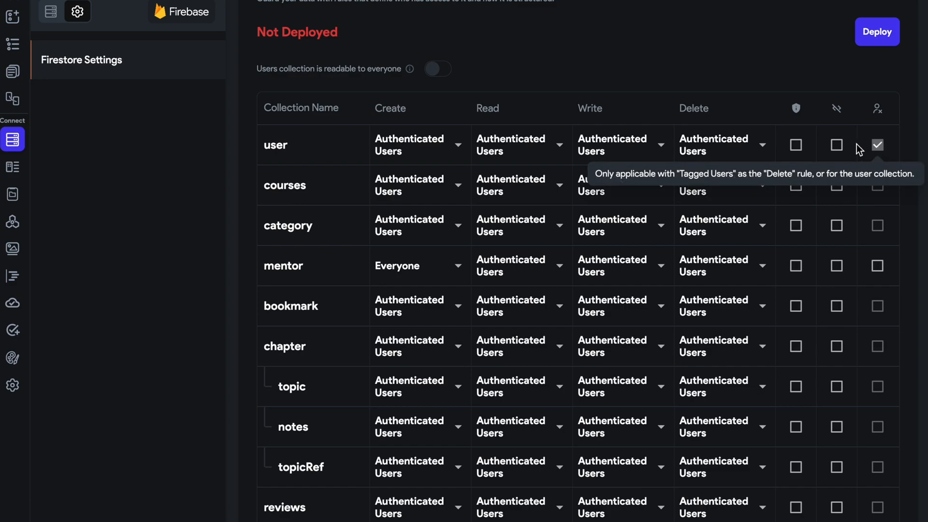
scroll(758, 130, up, 3)
scroll(758, 130, down, 4)
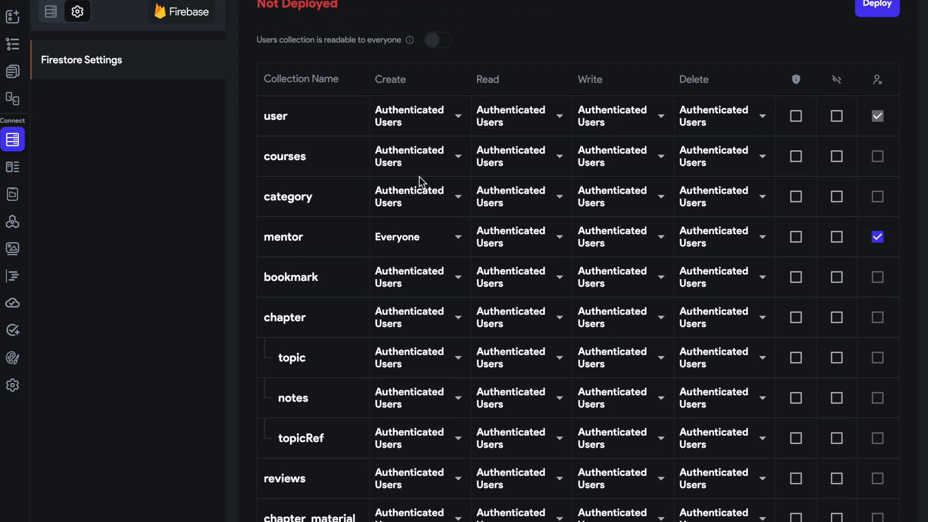
scroll(386, 164, up, 3)
Add a Boolean field named is_verified to the mentor collection's schema.
click(50, 12)
click(85, 67)
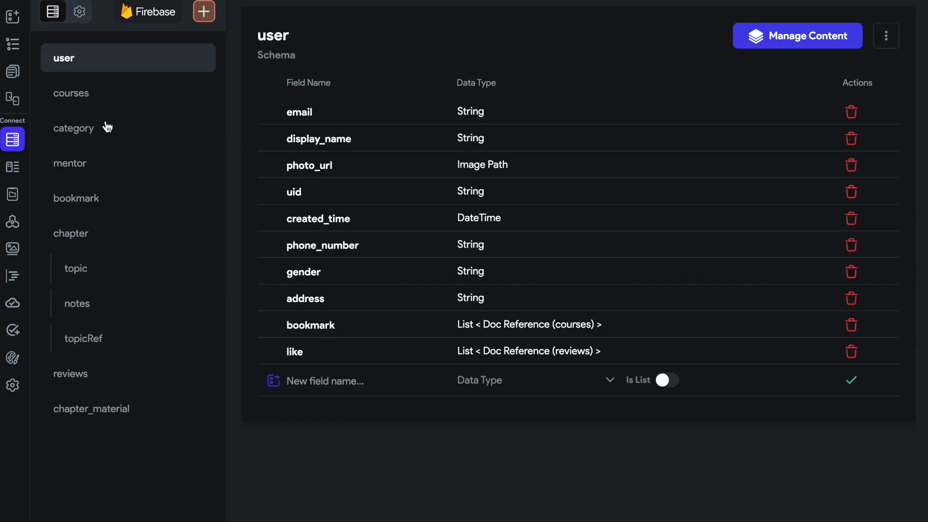
click(89, 173)
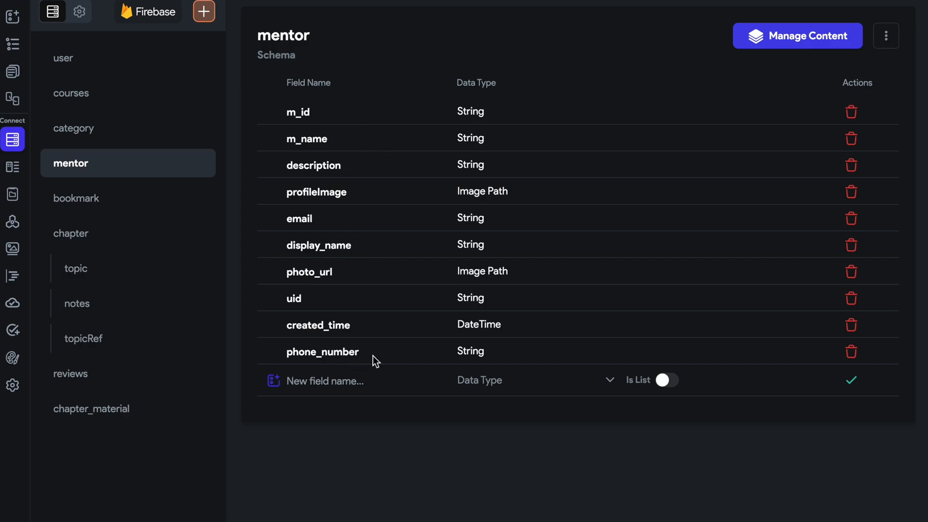
click(370, 371)
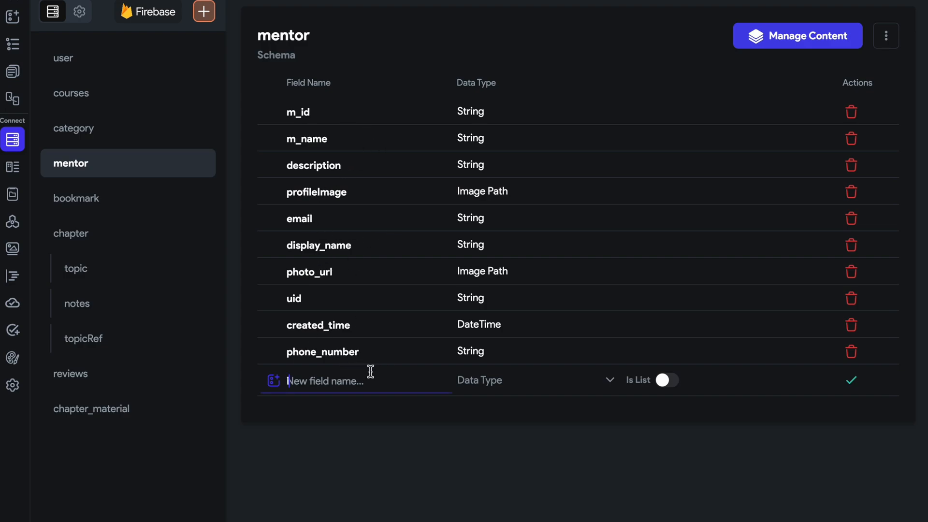
text(is_verified)
click(536, 381)
click(527, 209)
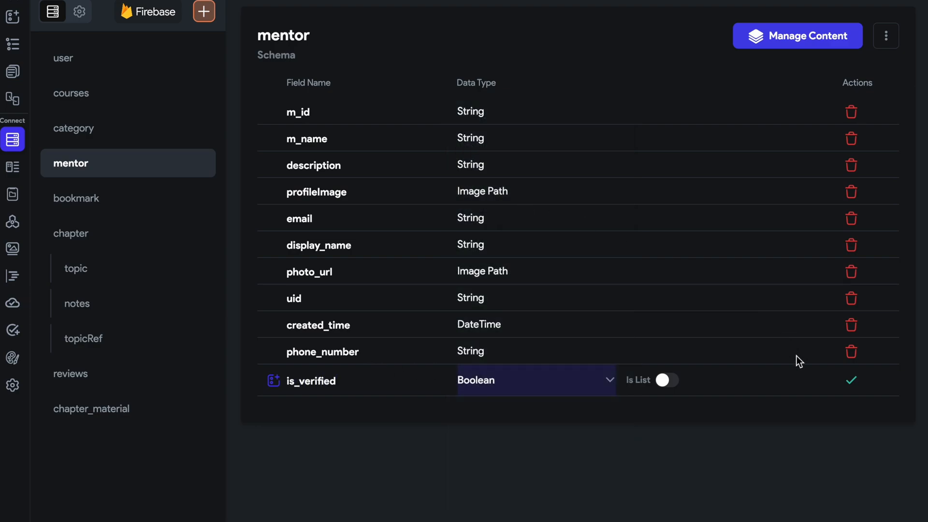
click(842, 390)
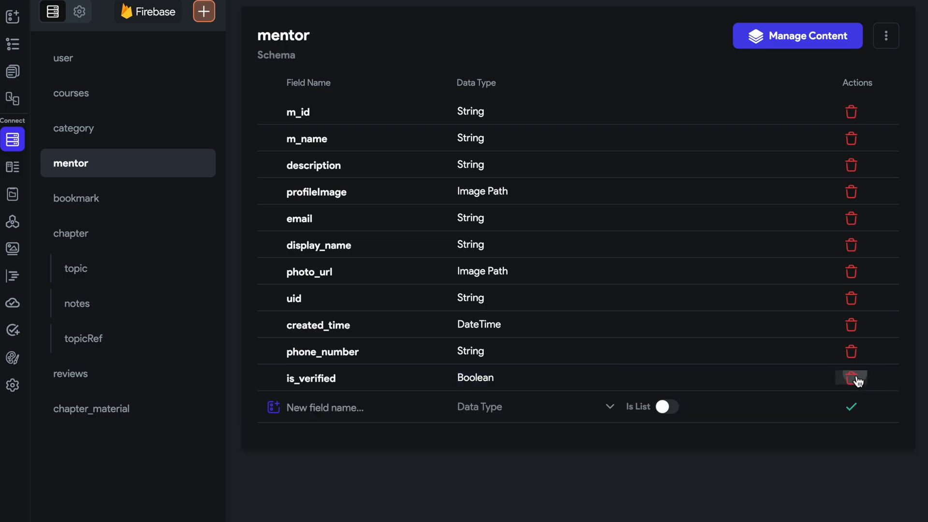
Review the admin app's Firestore rule changes and deploy the rules.
click(79, 11)
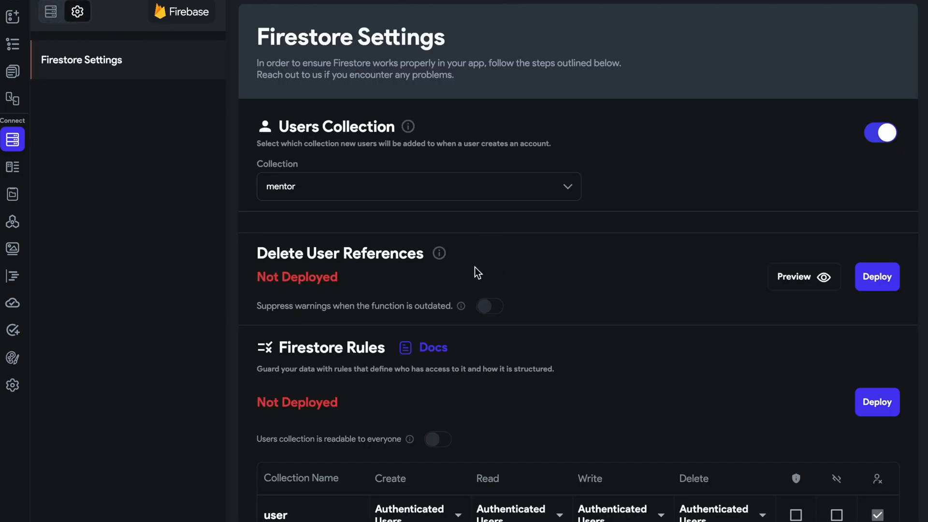
scroll(475, 267, down, 5)
click(864, 128)
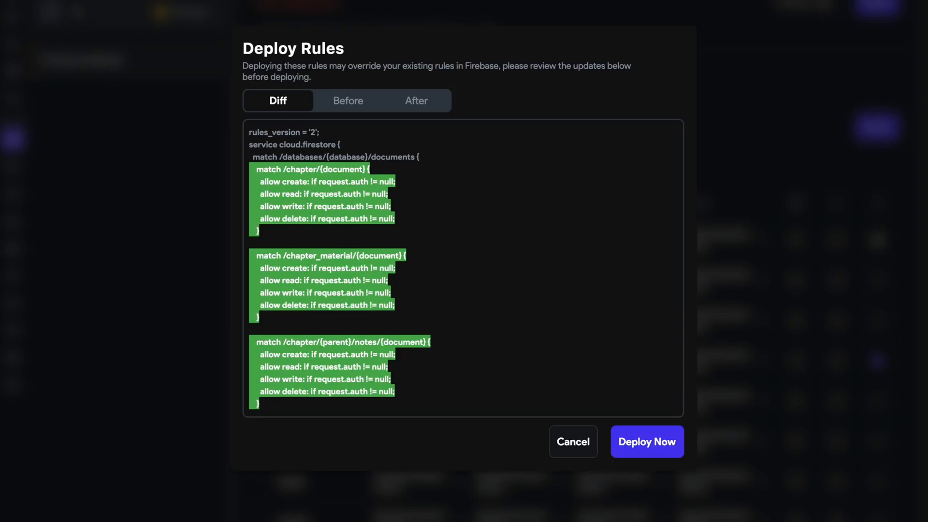
scroll(419, 288, down, 15)
scroll(419, 288, up, 5)
scroll(419, 288, up, 6)
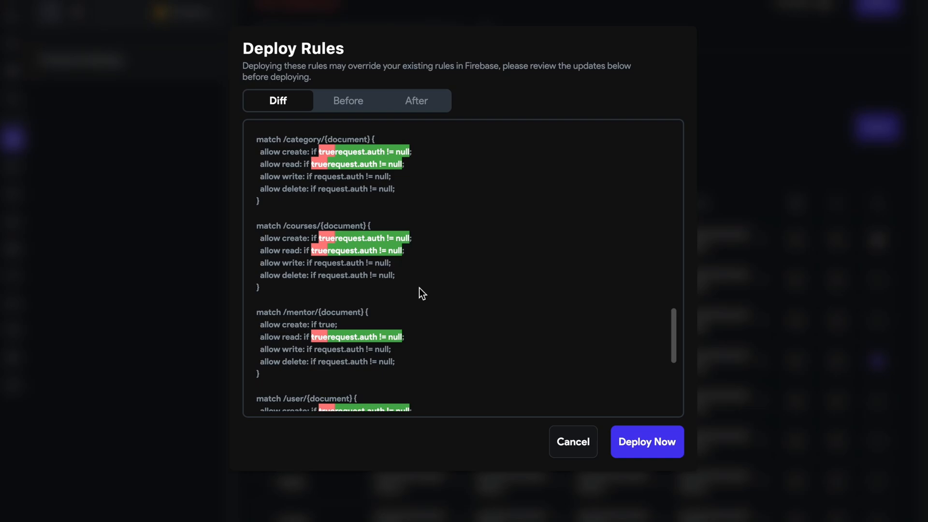
scroll(419, 288, up, 15)
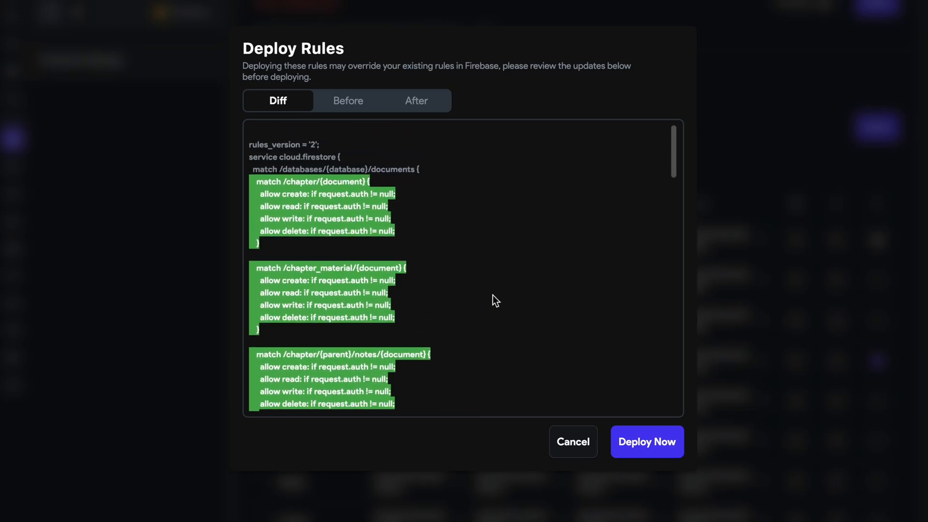
click(676, 440)
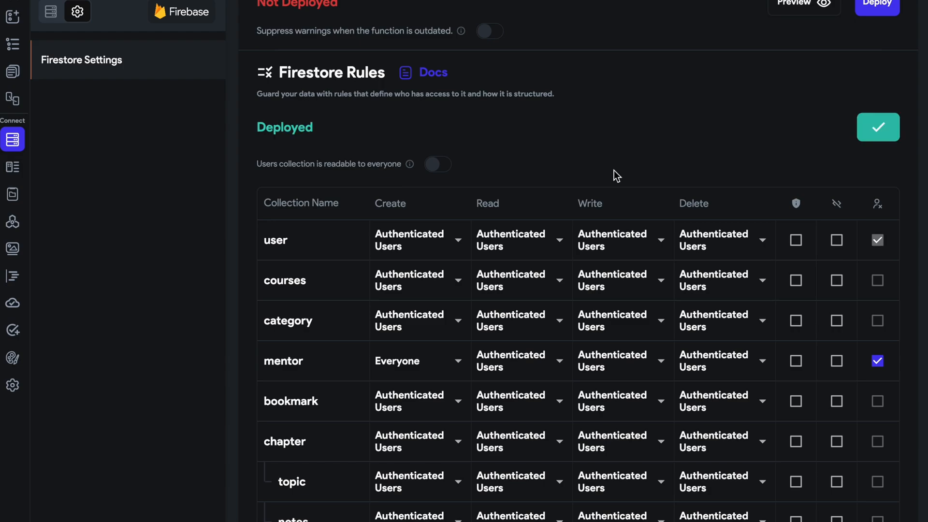
Open the Online Course project and bring up the Firestore rules in its Firestore settings.
click(13, 1)
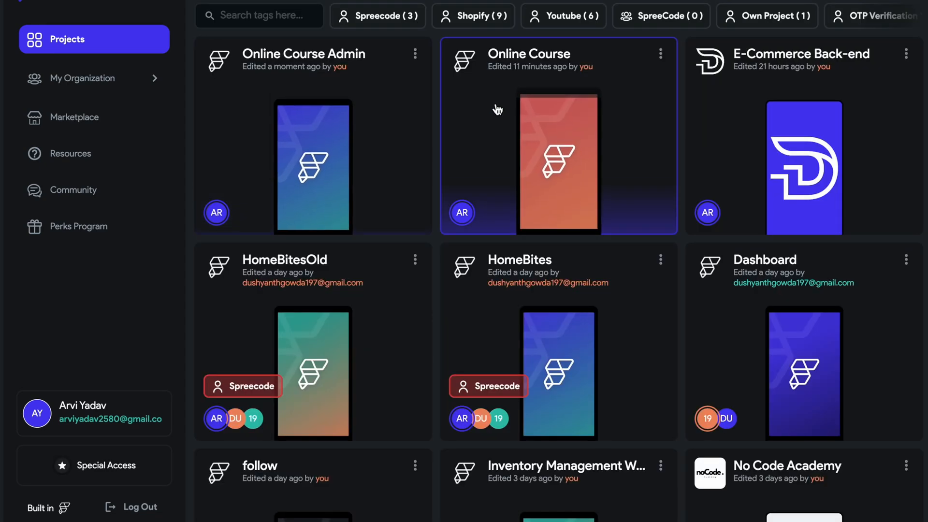
click(496, 104)
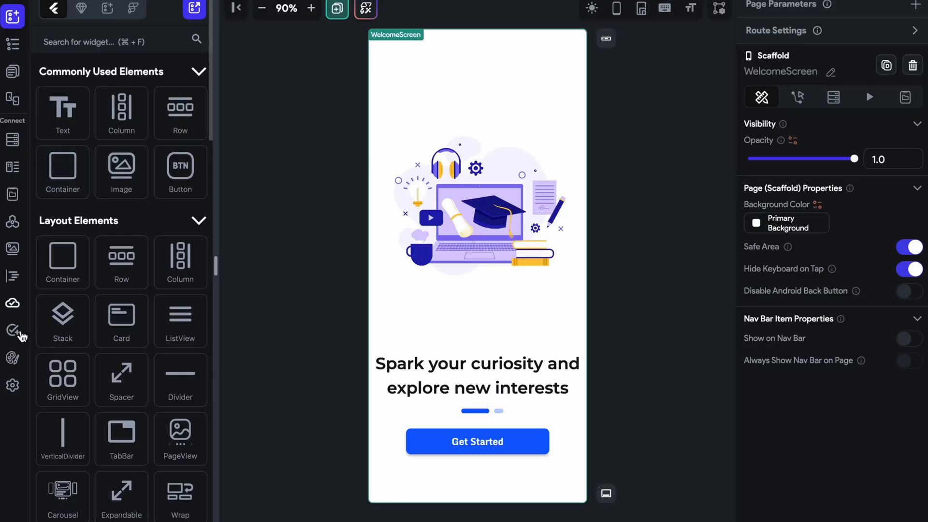
click(13, 385)
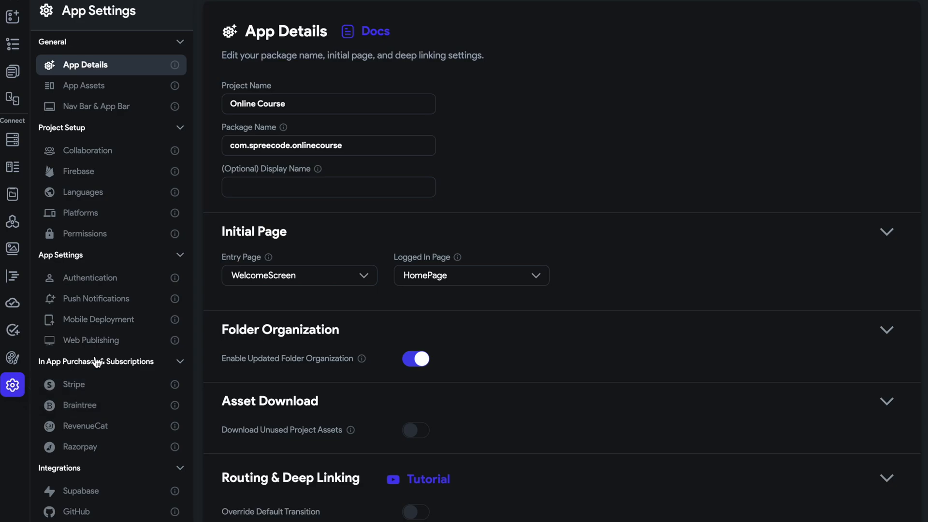
click(12, 139)
click(77, 11)
scroll(344, 289, down, 4)
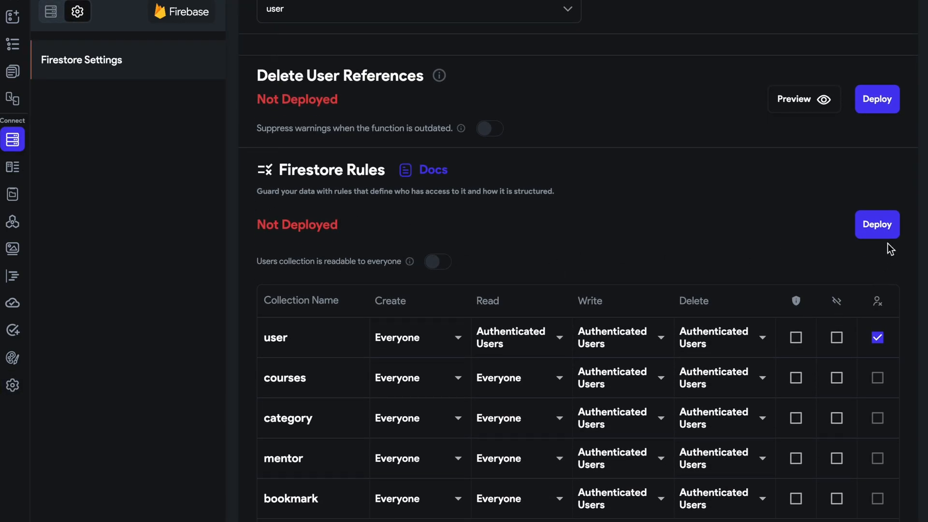
Compare the Online Course rules with the deployed ones, then cancel the deployment.
click(877, 225)
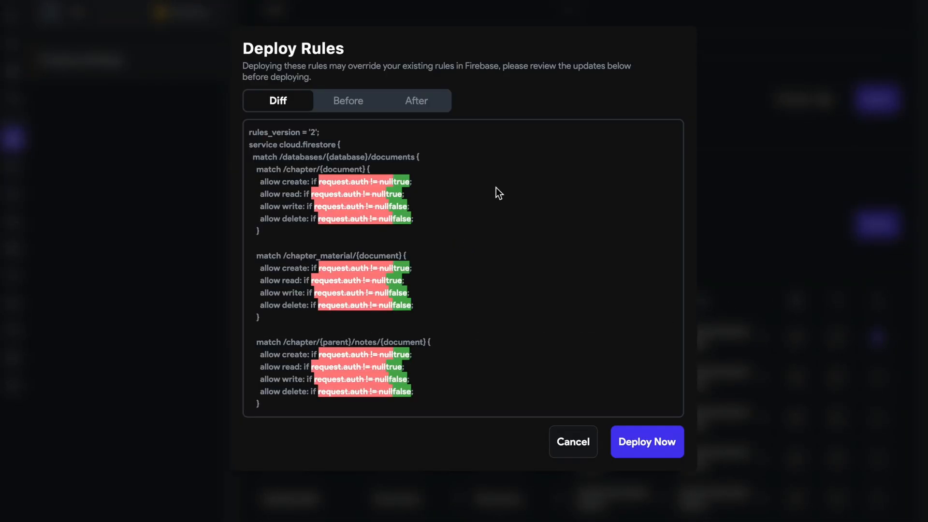
scroll(405, 239, down, 1)
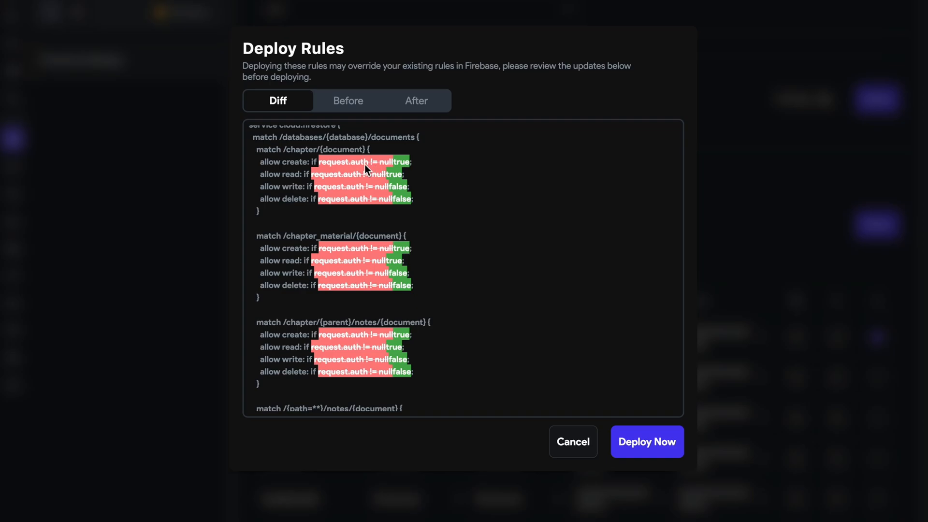
click(571, 438)
Set the Read rules of courses, category, mentor and bookmark to Authenticated Users.
scroll(482, 300, down, 3)
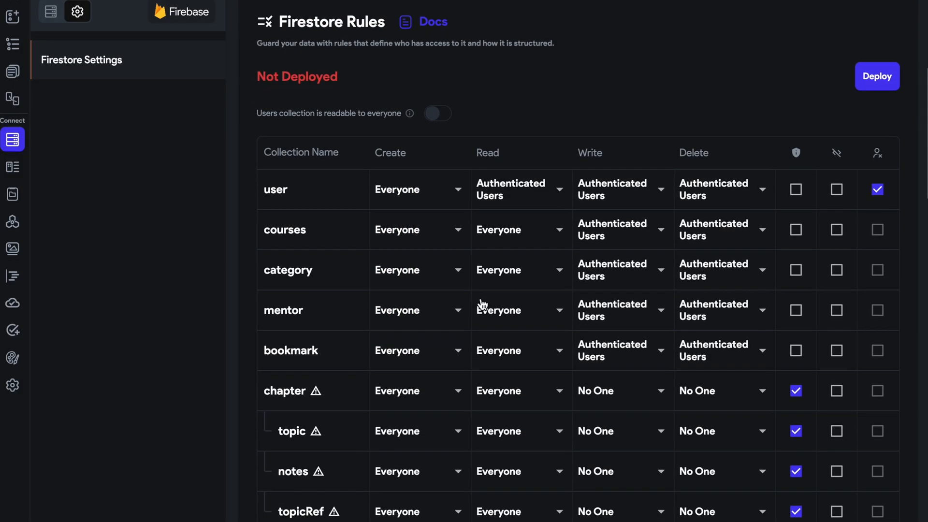
click(506, 245)
click(497, 207)
click(507, 275)
click(498, 238)
click(508, 313)
click(500, 275)
click(511, 357)
click(512, 325)
Set the Read rules of chapter, topic and notes to Authenticated Users.
scroll(512, 326, down, 2)
click(508, 289)
click(509, 244)
click(507, 317)
click(515, 294)
click(518, 354)
click(519, 327)
Set the Read rules of topicRef, reviews and chapter_material to Authenticated Users.
click(523, 397)
click(524, 375)
click(524, 441)
click(524, 407)
click(528, 477)
click(526, 447)
Turn off the shield-marked option for chapter_material, reviews, topicRef, notes, topic and chapter.
click(797, 475)
click(796, 436)
click(796, 396)
click(796, 355)
click(796, 315)
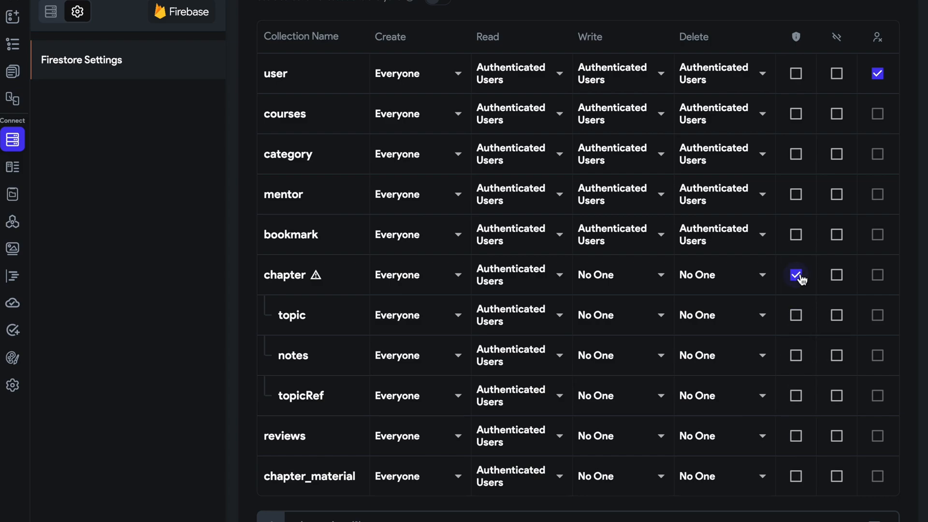
click(796, 275)
Set the Delete rules of chapter, topic and notes to Authenticated Users.
click(744, 275)
click(713, 333)
click(714, 333)
click(718, 381)
click(719, 372)
click(719, 428)
click(721, 400)
click(719, 428)
click(489, 307)
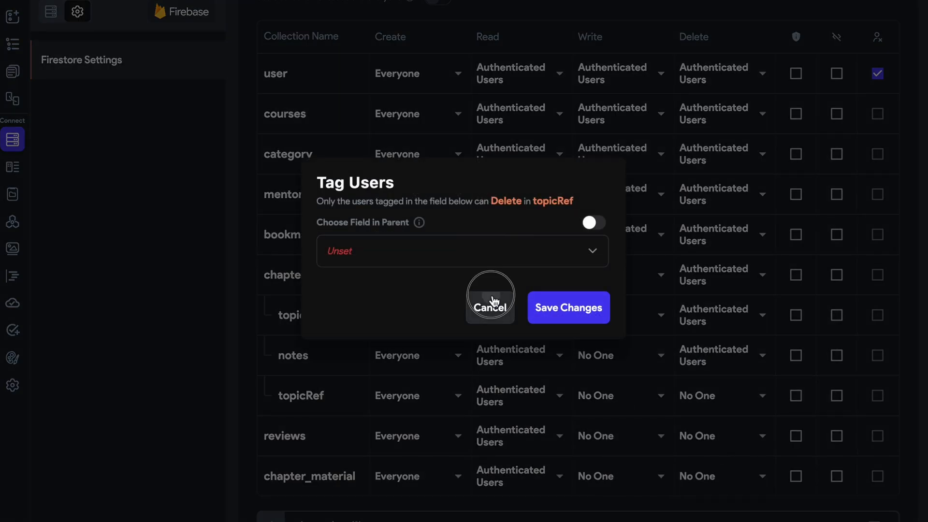
Set the Delete rules of topicRef, reviews and chapter_material to Authenticated Users.
click(691, 396)
click(708, 454)
click(709, 439)
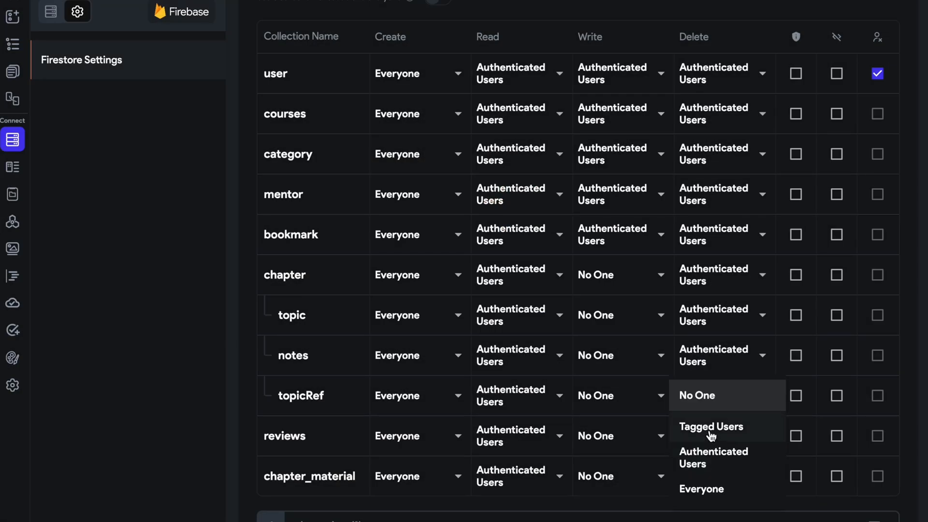
click(712, 452)
click(710, 472)
click(722, 454)
Set the Write rules of chapter_material, reviews and topicRef to Authenticated Users.
click(627, 472)
click(622, 453)
click(626, 444)
click(626, 452)
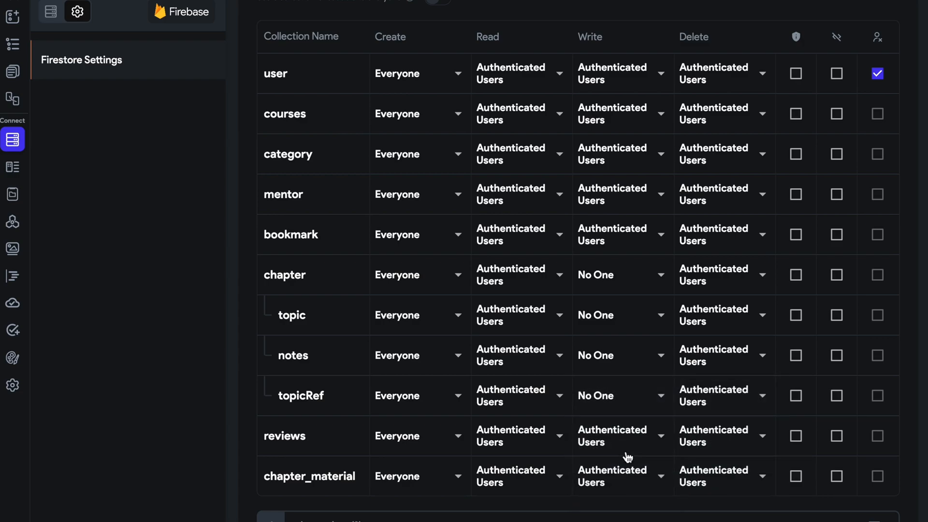
click(618, 403)
click(625, 452)
Set the Write rules of notes, topic and chapter to Authenticated Users.
click(617, 354)
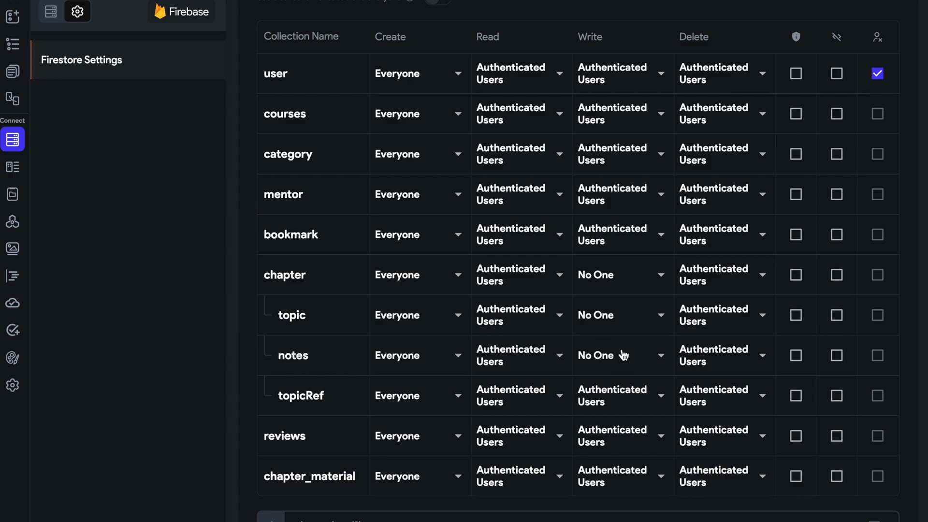
click(624, 415)
click(612, 328)
click(620, 385)
click(619, 276)
click(637, 330)
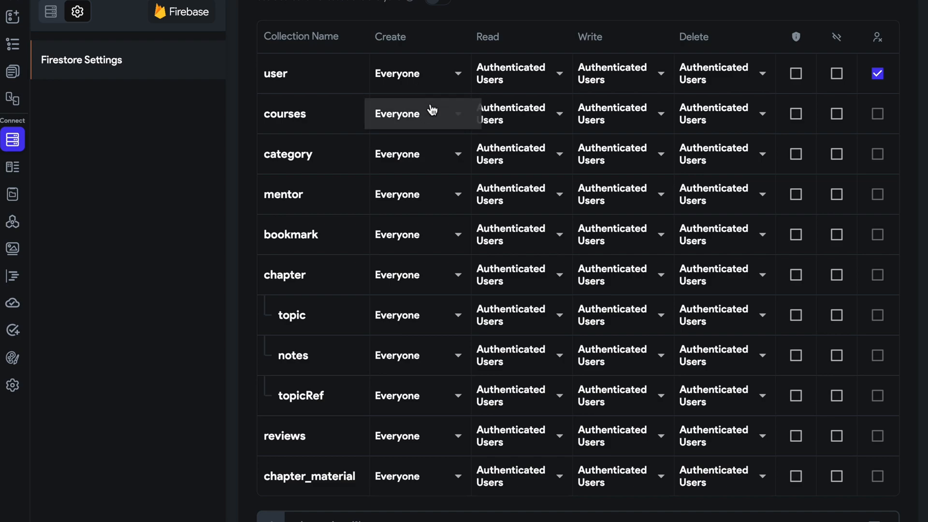
Set the Create rules of courses, category, mentor and bookmark to Authenticated Users.
click(425, 112)
click(417, 100)
click(418, 146)
click(412, 127)
click(412, 189)
click(411, 166)
click(412, 242)
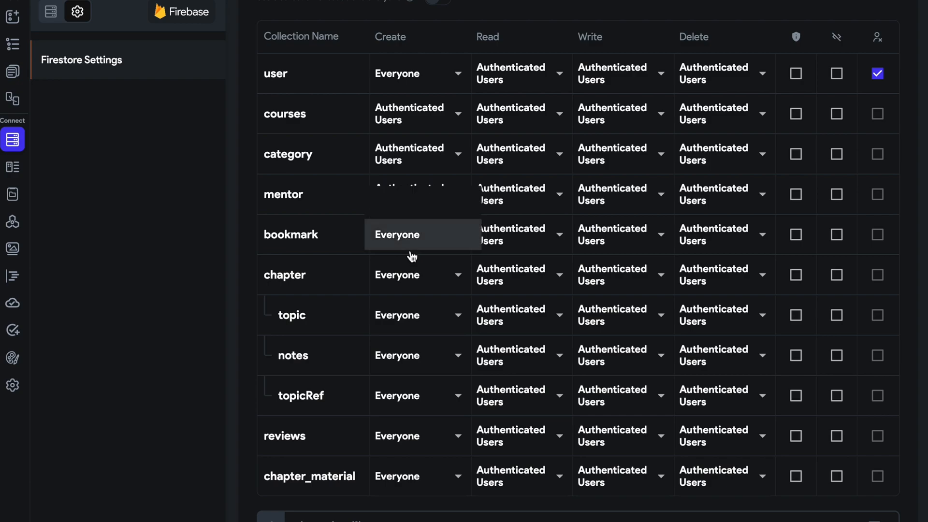
click(419, 210)
Set the Create rules of chapter, topic and notes to Authenticated Users.
click(419, 294)
click(411, 243)
click(409, 313)
click(410, 284)
click(411, 353)
click(410, 333)
Set the Create rules of topicRef, reviews and chapter_material to Authenticated Users.
click(410, 391)
click(410, 365)
click(407, 419)
click(408, 418)
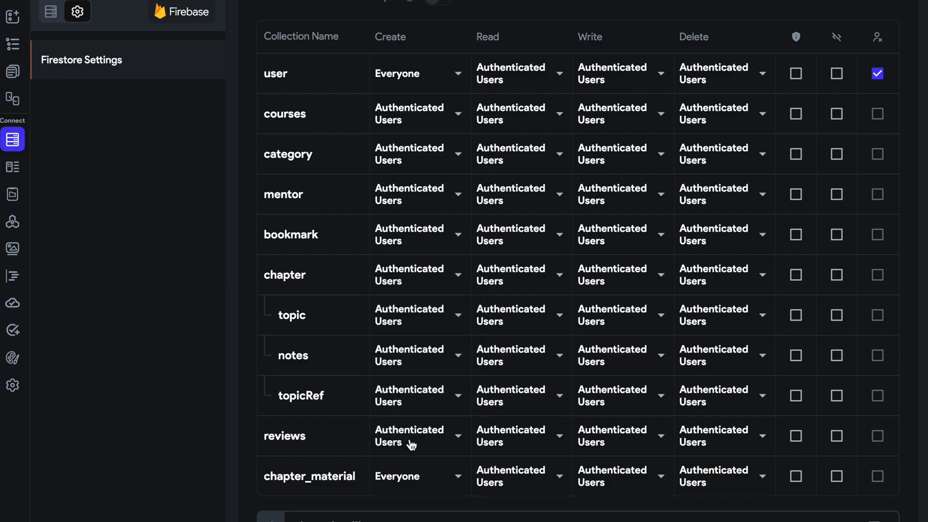
click(416, 477)
click(414, 446)
Open the rules deployment comparison and examine the changes to the mentor and user Create rules.
scroll(599, 249, up, 2)
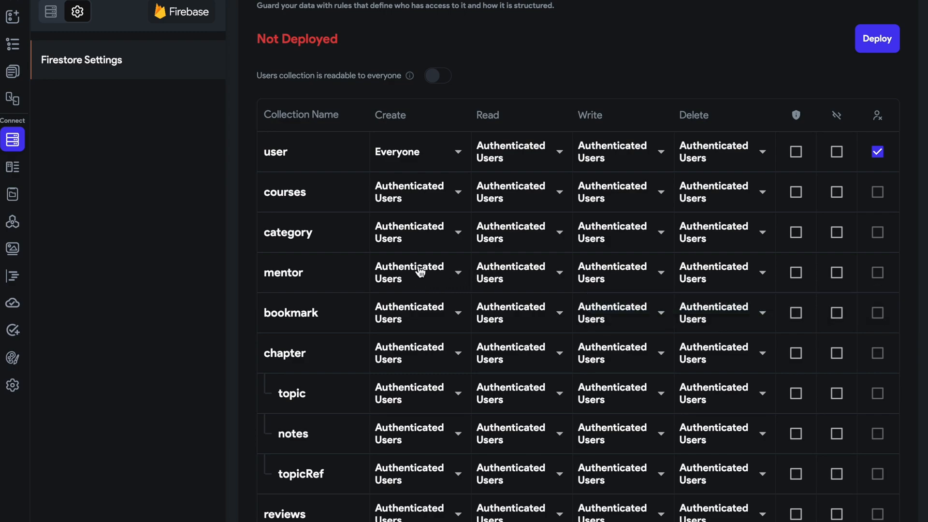
scroll(419, 271, up, 2)
click(863, 92)
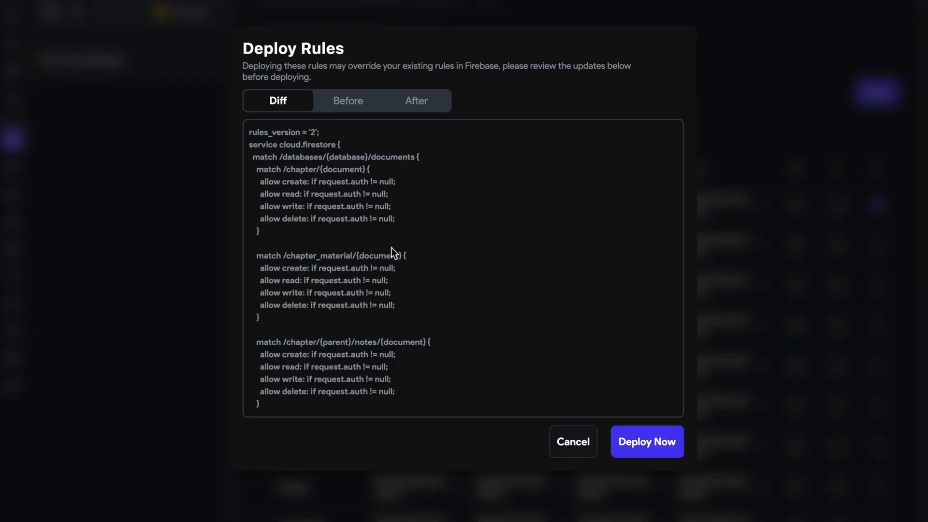
scroll(390, 247, down, 15)
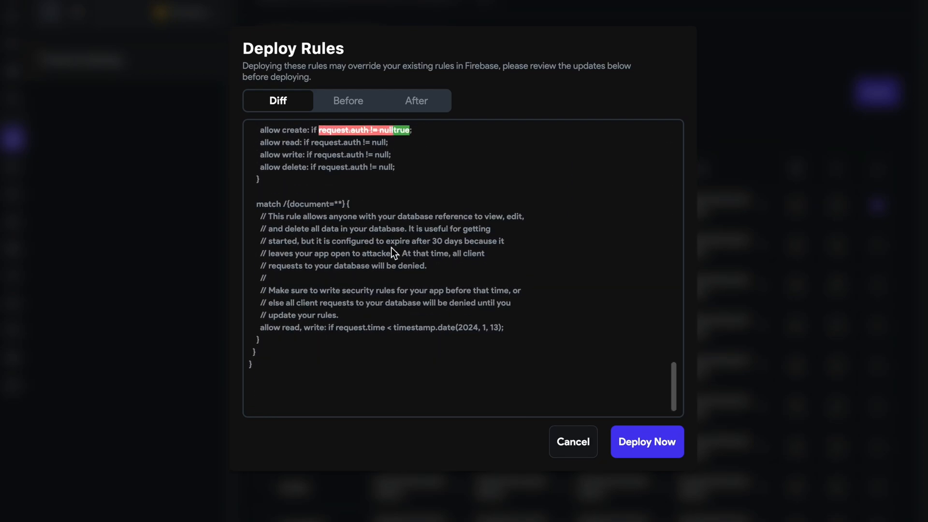
scroll(391, 247, up, 3)
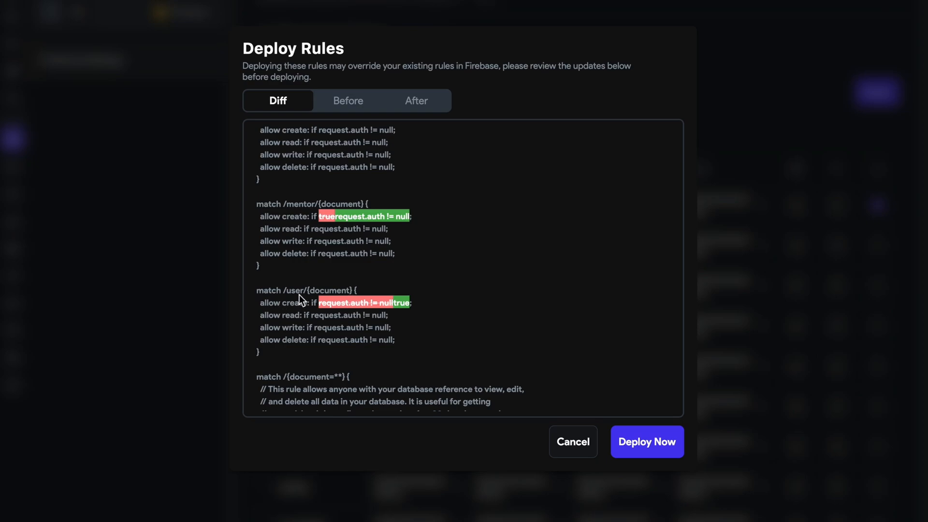
click(322, 291)
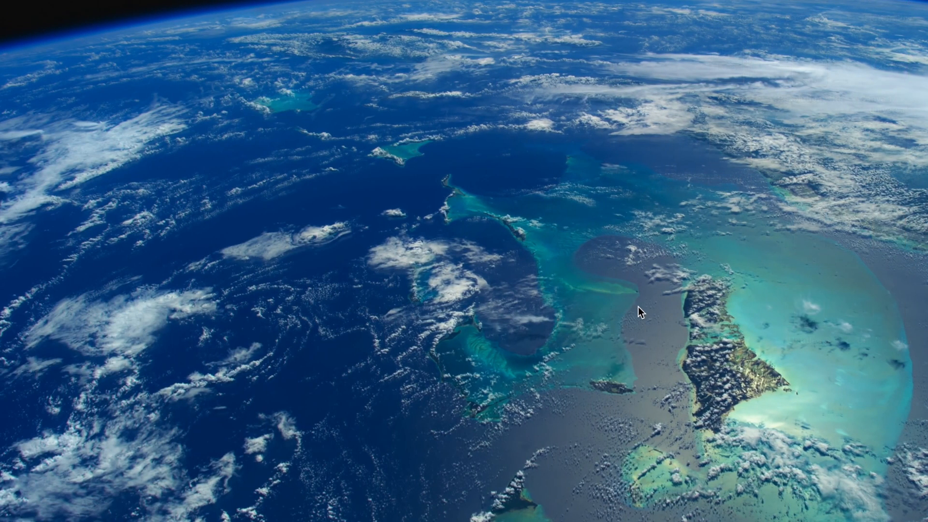
Switch to the Brave browser, find the Firebase site and open its console in full screen.
mouse_move(623, 516)
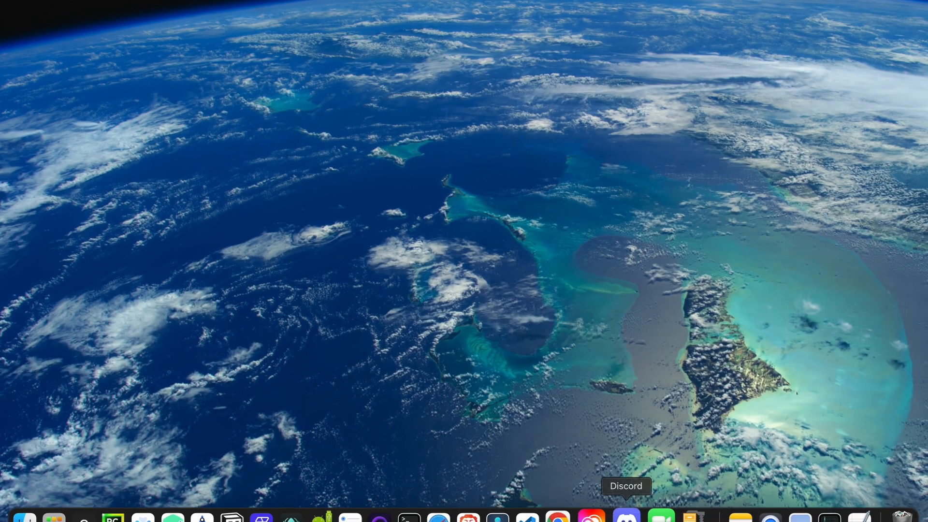
click(477, 513)
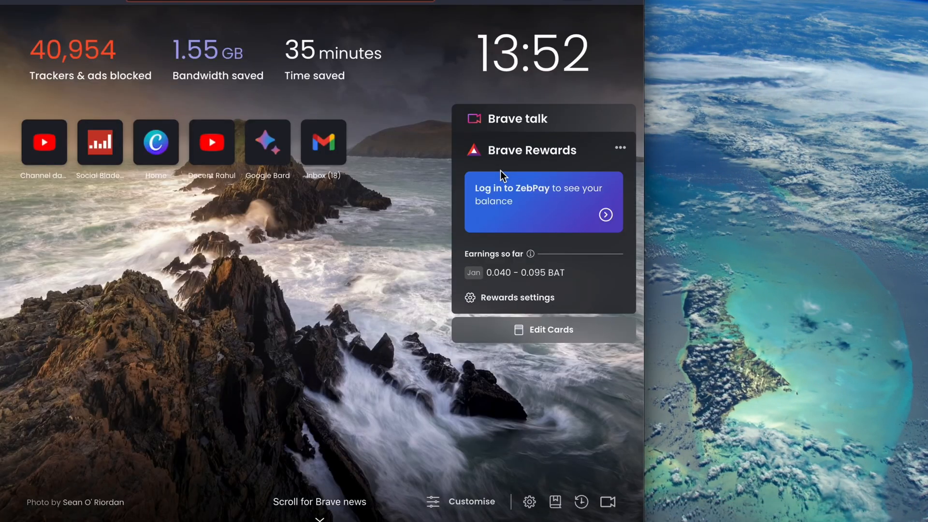
text(fireb)
key(Return)
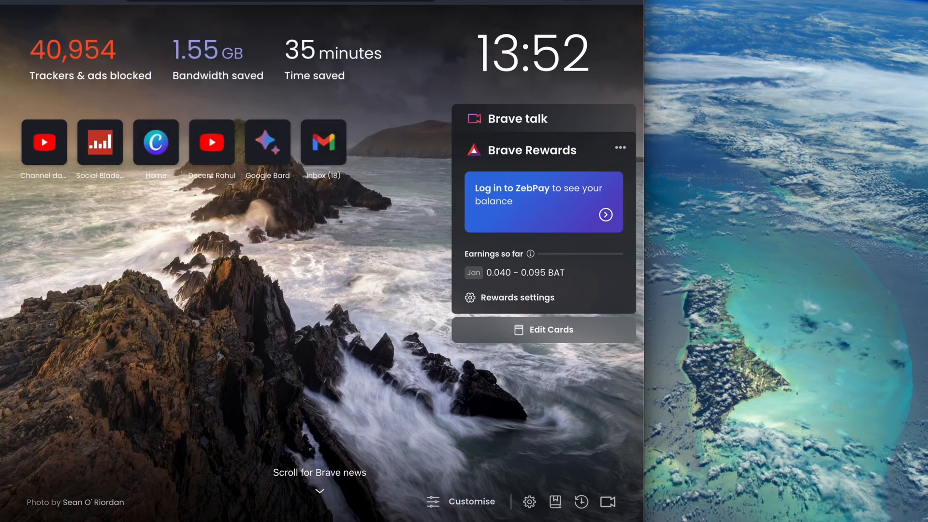
key(ctrl+super+f)
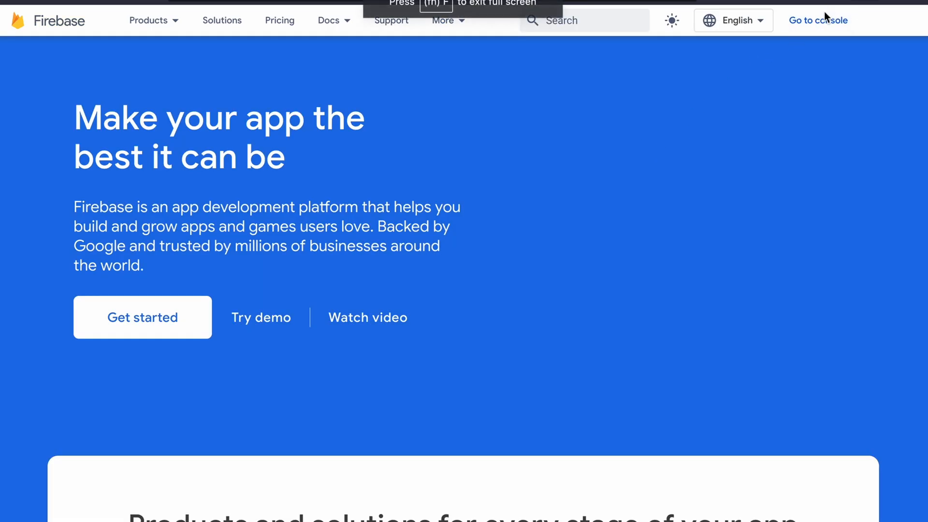
click(824, 17)
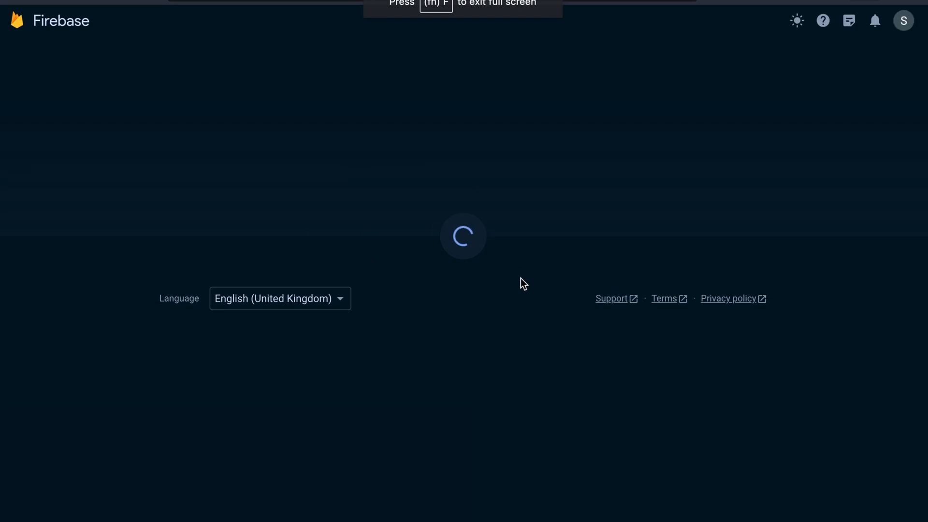
Open the onlineCourseApp project and display its Firestore Database rules.
click(476, 198)
scroll(236, 228, down, 6)
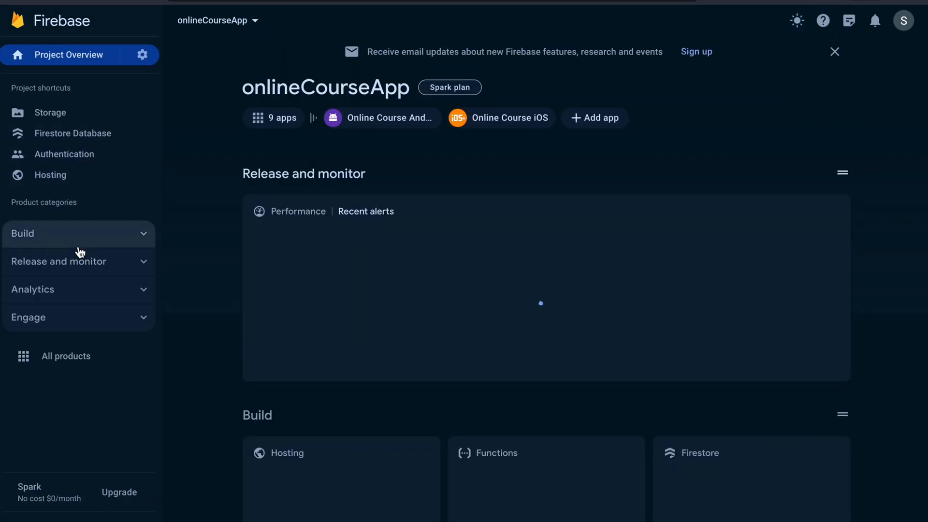
click(78, 242)
click(77, 300)
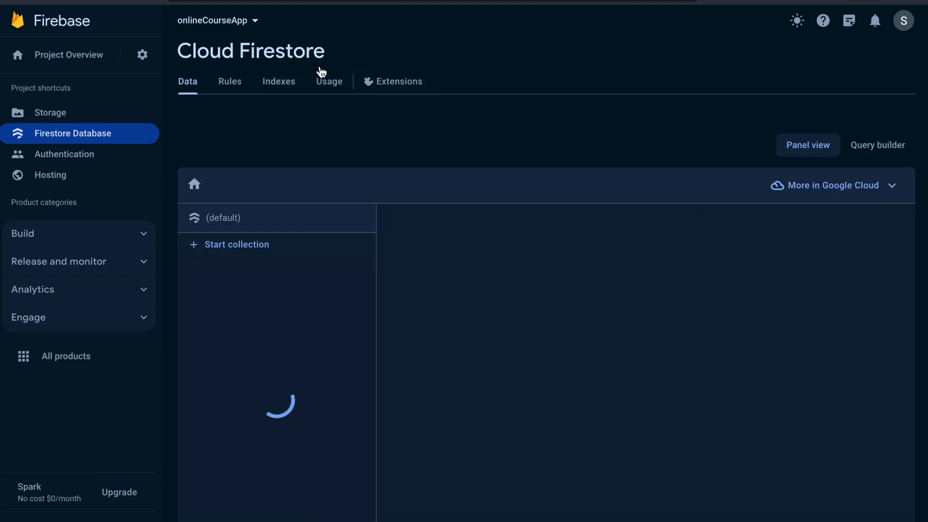
click(220, 91)
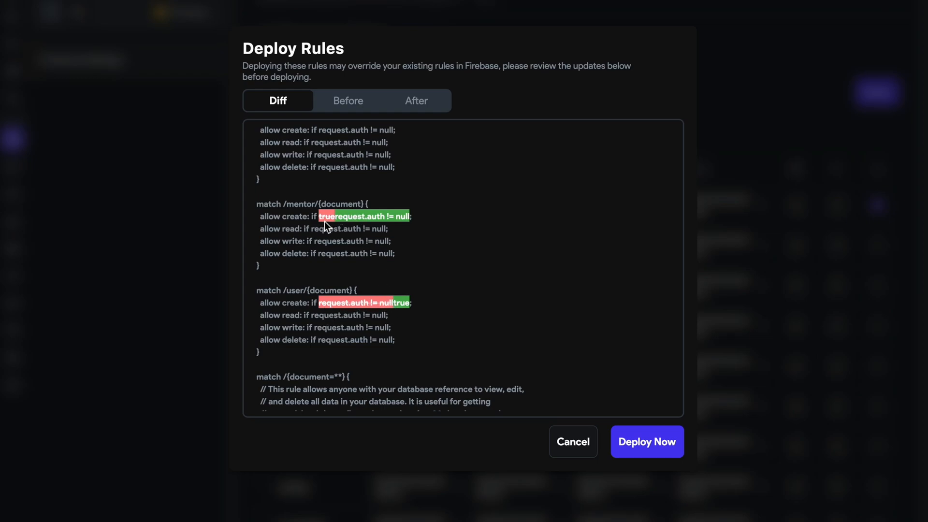
Deploy the Online Course Firestore rules and examine the rules code in the Firebase console.
click(658, 450)
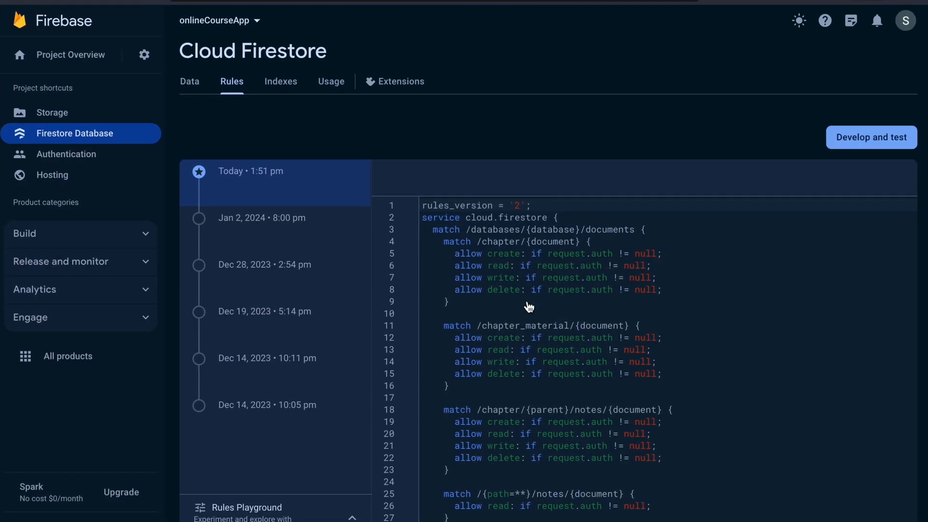
scroll(529, 308, down, 15)
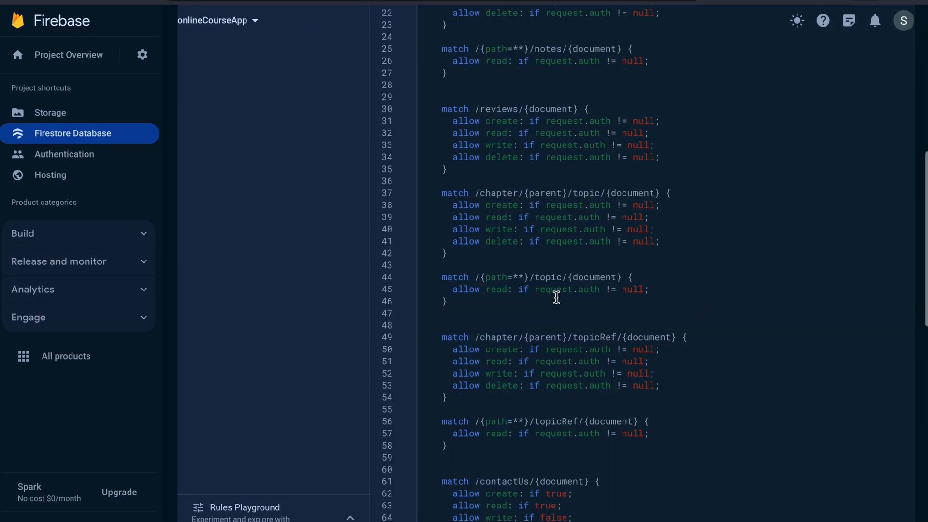
Refresh the onlineCourseApp Firestore rules view to load the latest deployed rules version.
scroll(556, 297, up, 5)
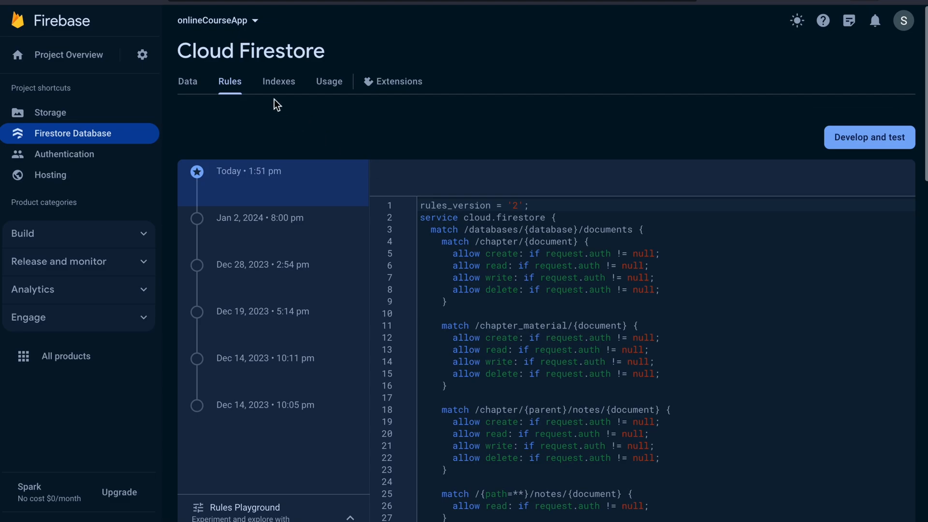
click(278, 89)
click(248, 87)
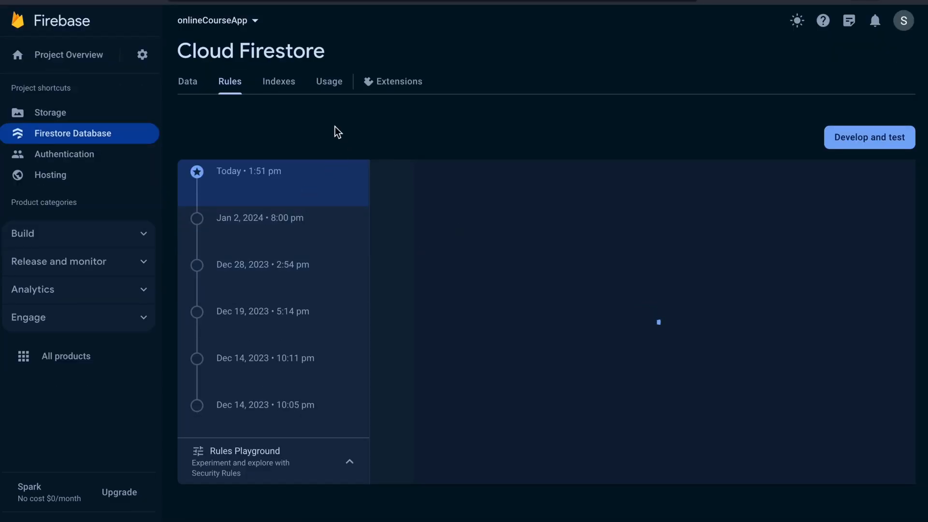
click(284, 92)
click(234, 95)
key(ctrl+Left)
key(ctrl+Right)
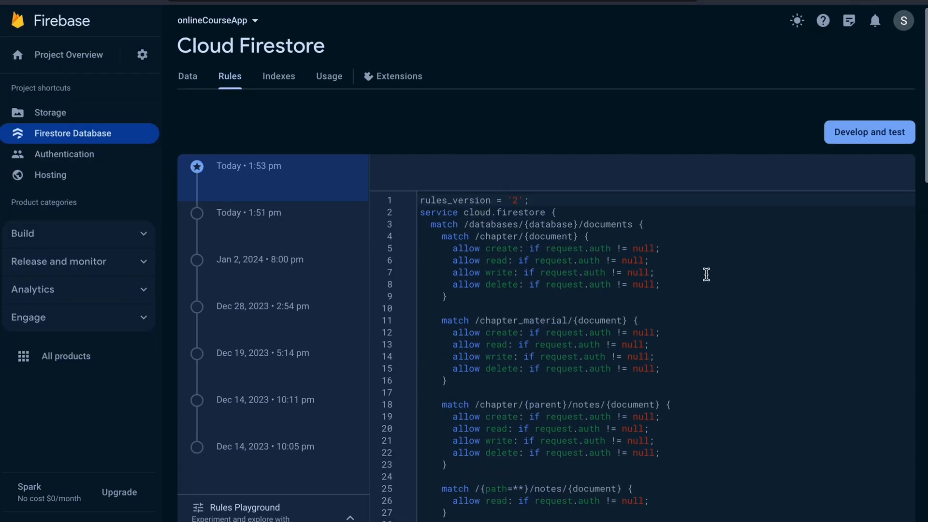
Examine the latest deployed rules code, from the chapter rules down to the mentor and user rules.
scroll(706, 274, down, 10)
scroll(706, 274, down, 13)
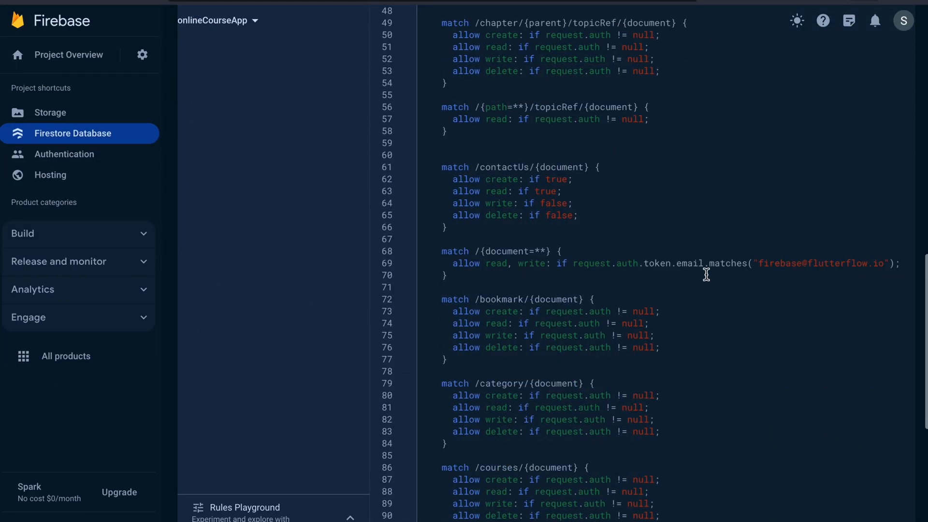
scroll(706, 274, down, 3)
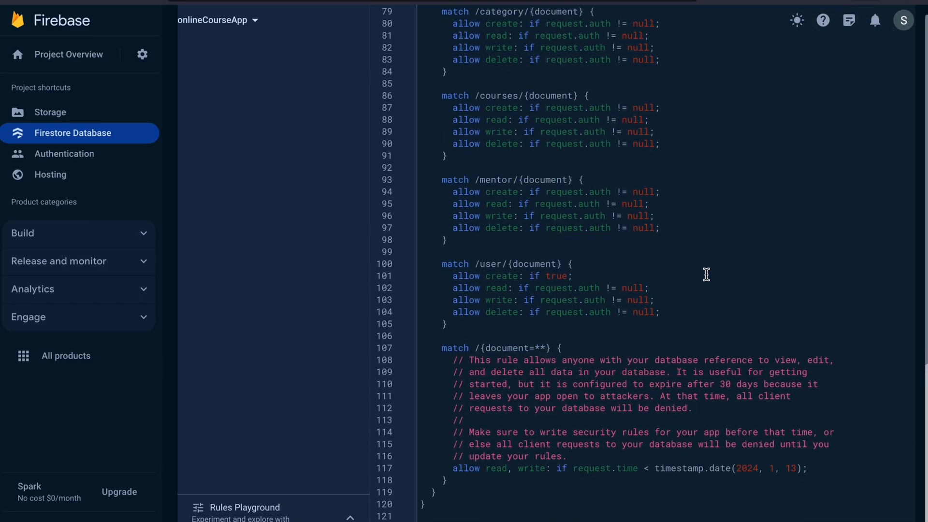
scroll(705, 274, up, 4)
scroll(706, 274, up, 9)
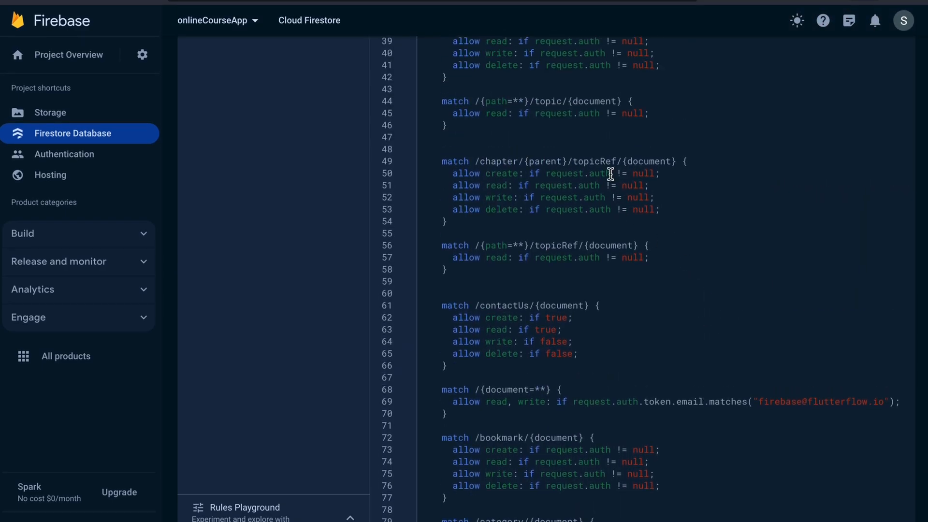
Find the mentor rules, set their create condition to true, and publish the changed Firestore rules.
key(ctrl+f)
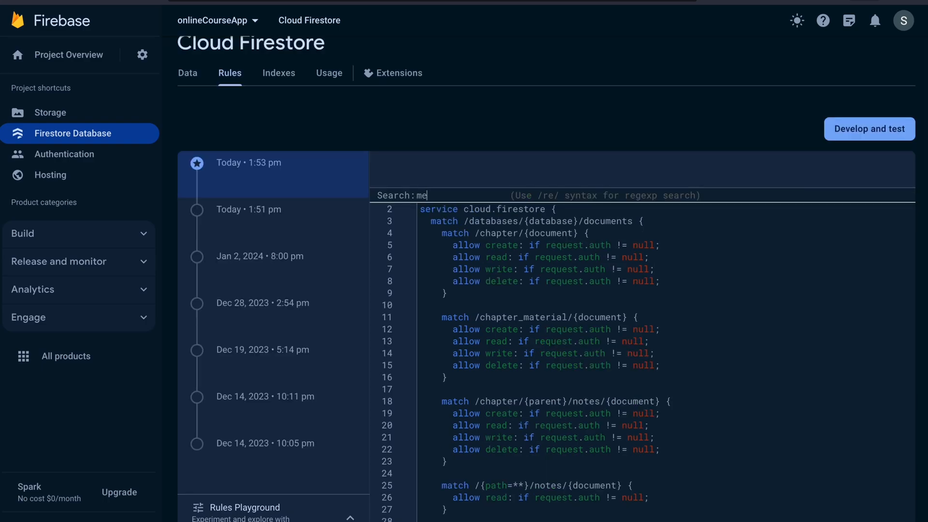
key(Return)
scroll(674, 329, down, 1)
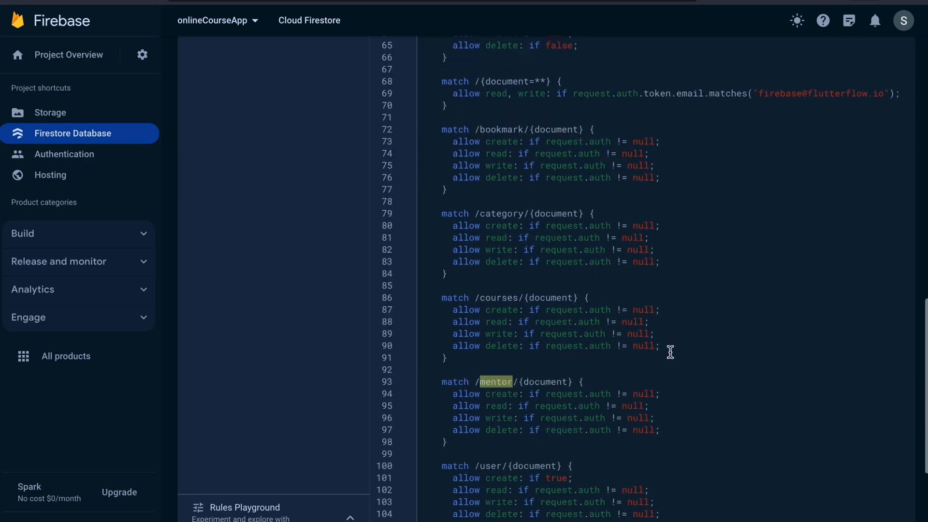
scroll(526, 426, down, 1)
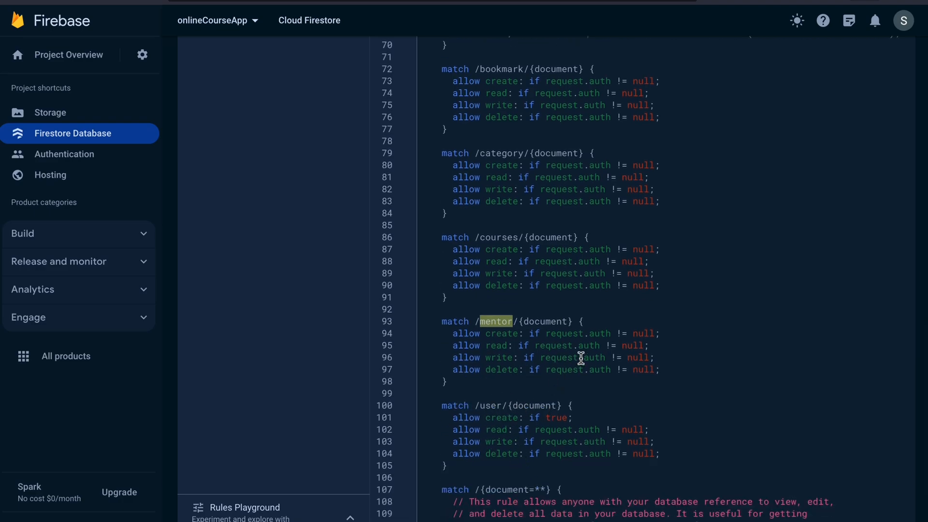
drag(547, 334, 652, 330)
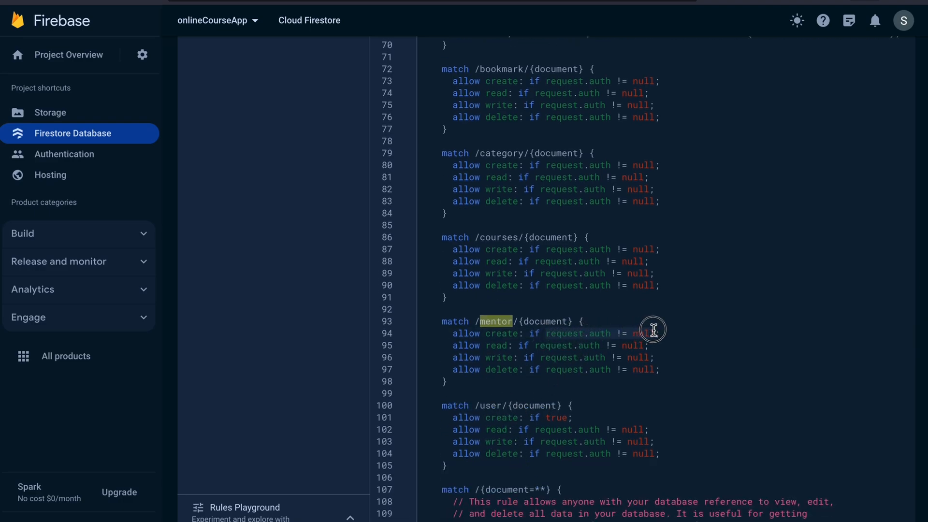
text(truew)
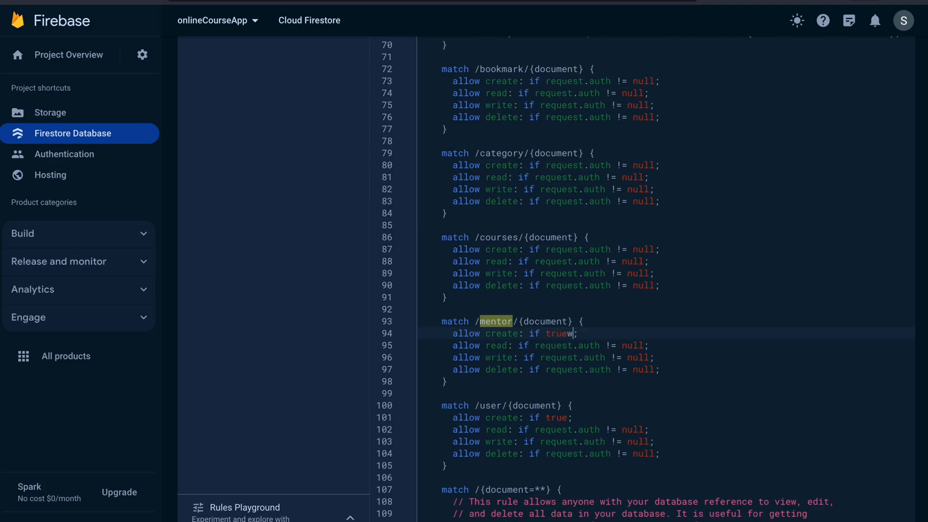
key(BackSpace)
click(606, 309)
scroll(507, 322, up, 15)
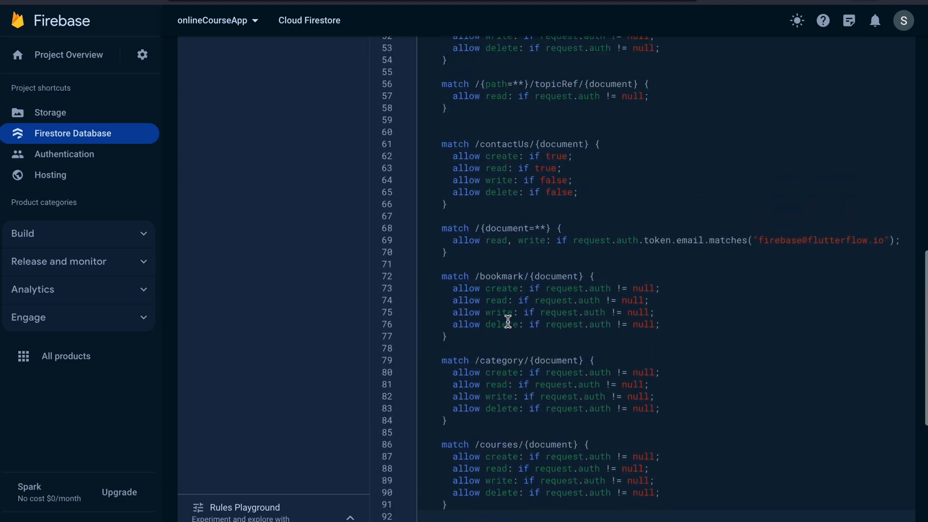
click(529, 170)
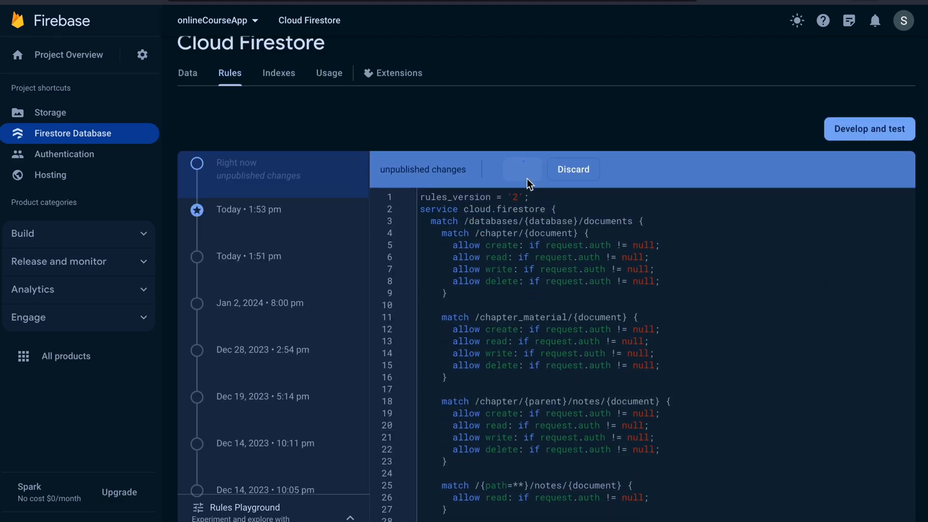
scroll(546, 294, down, 15)
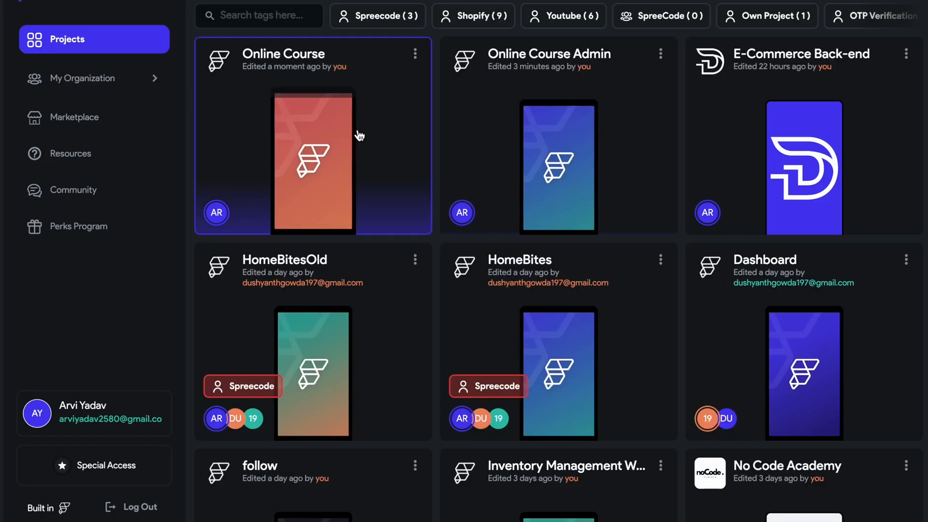
Switch to FlutterFlow, open the admin course project, turn on the phone frame and display the page list.
click(356, 137)
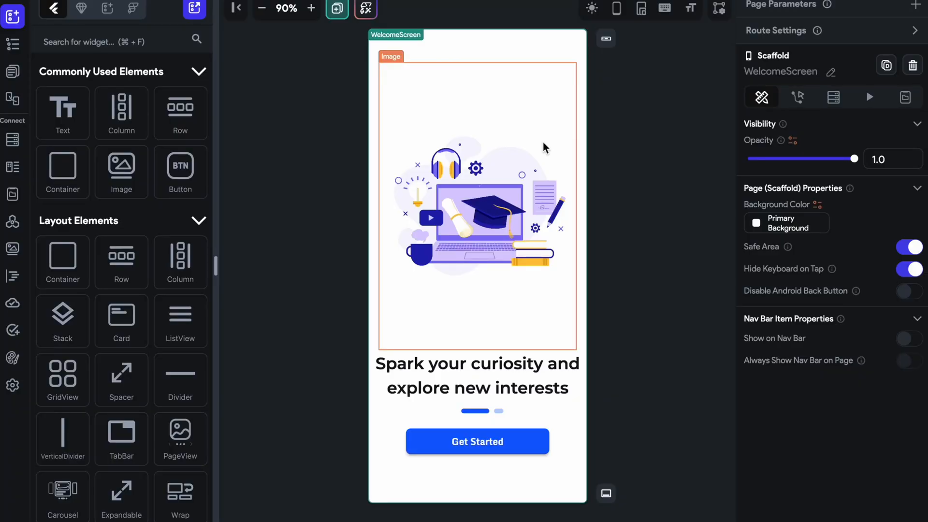
click(618, 14)
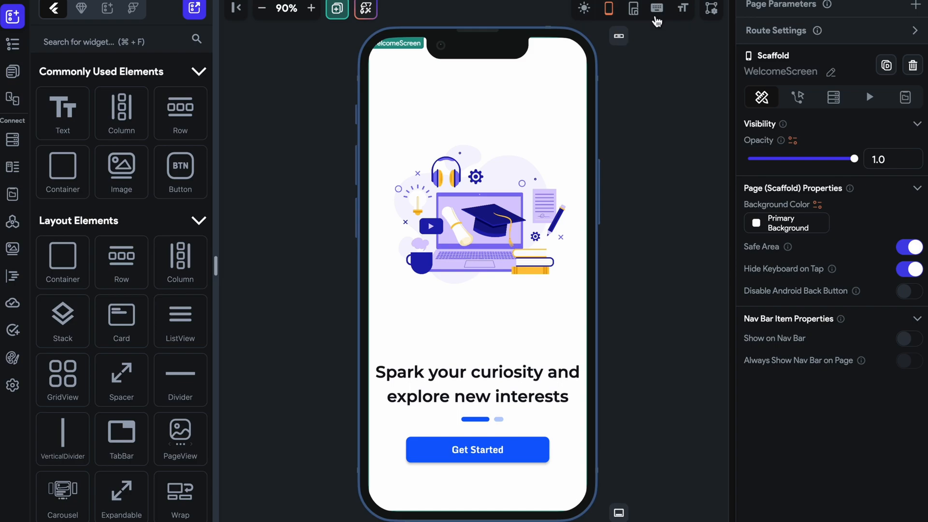
click(19, 131)
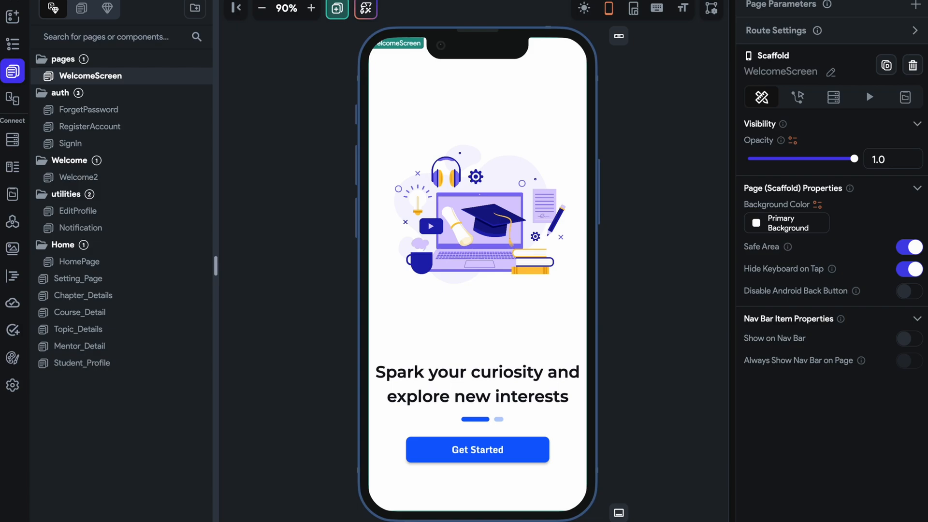
Check the project's error list, and view the EditProfile and HomePage pages.
click(715, 1)
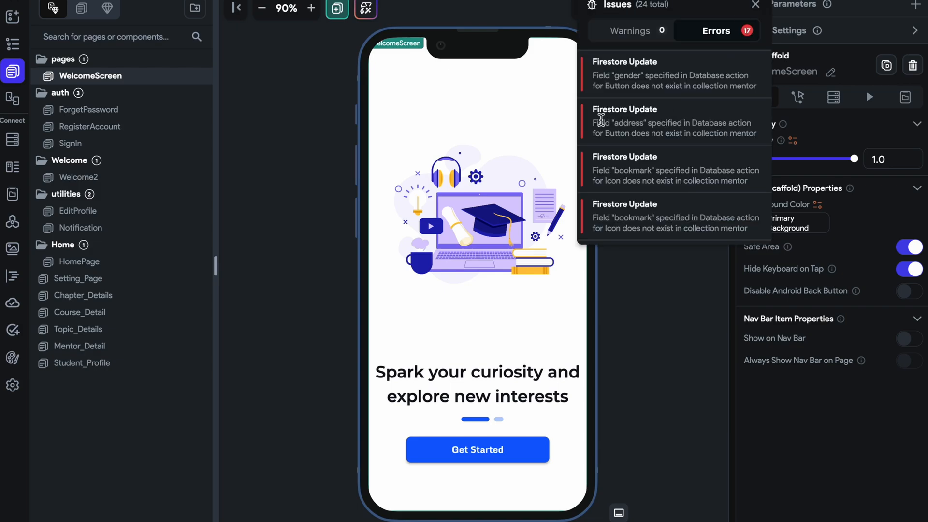
click(622, 327)
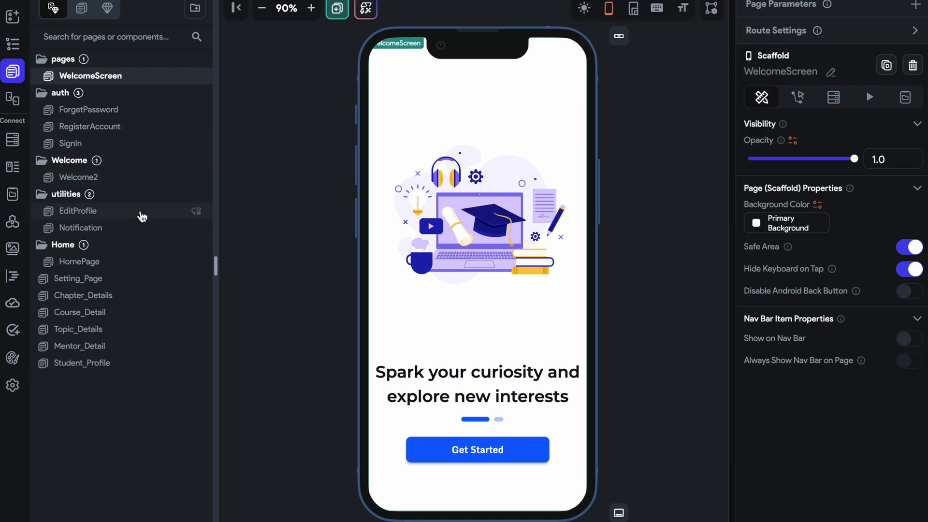
click(136, 226)
click(133, 216)
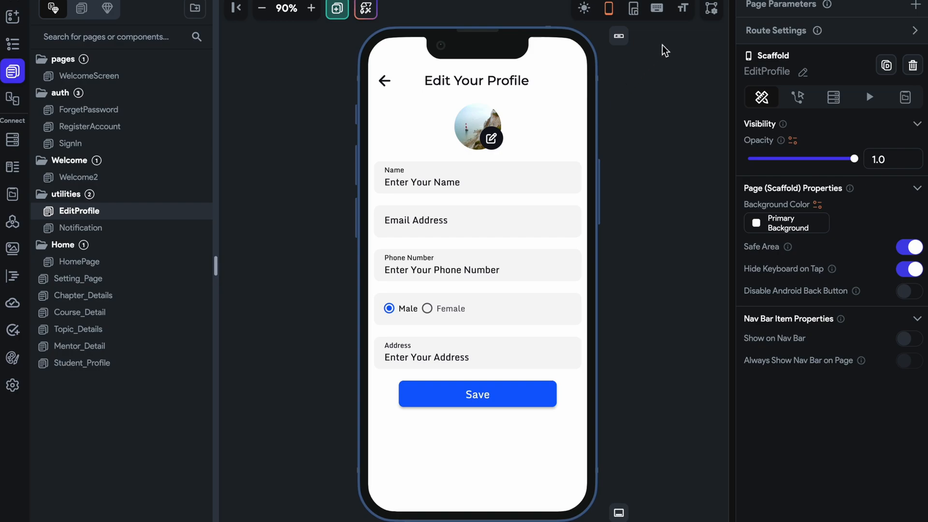
click(127, 268)
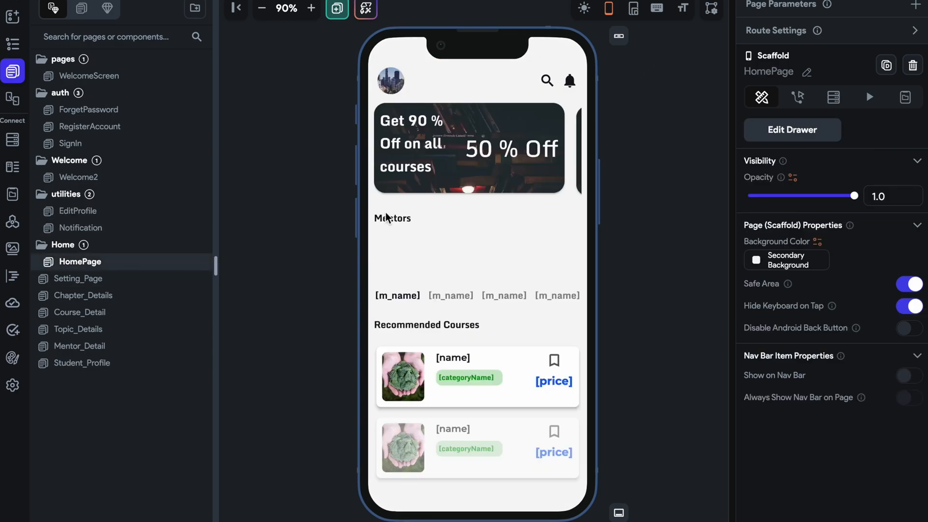
Delete the Student_Profile and Mentor_Detail pages from the project.
click(145, 364)
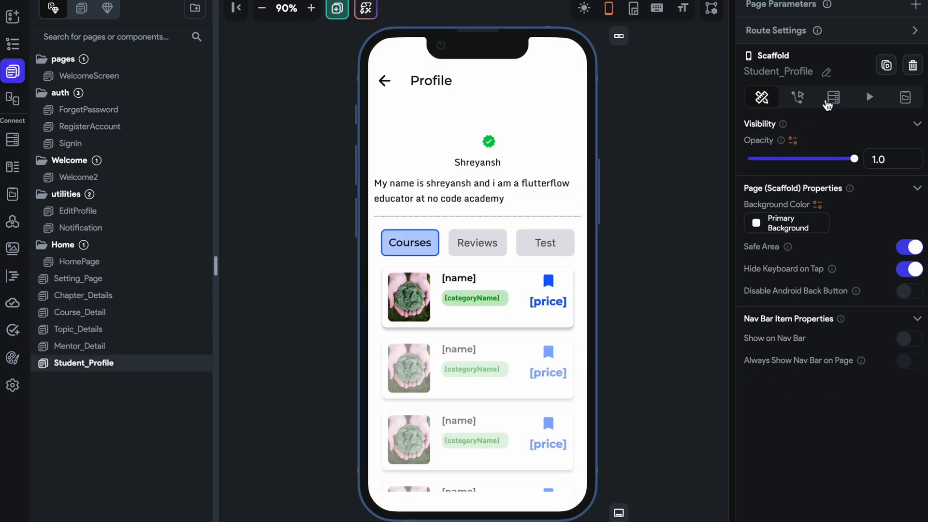
click(904, 71)
click(508, 257)
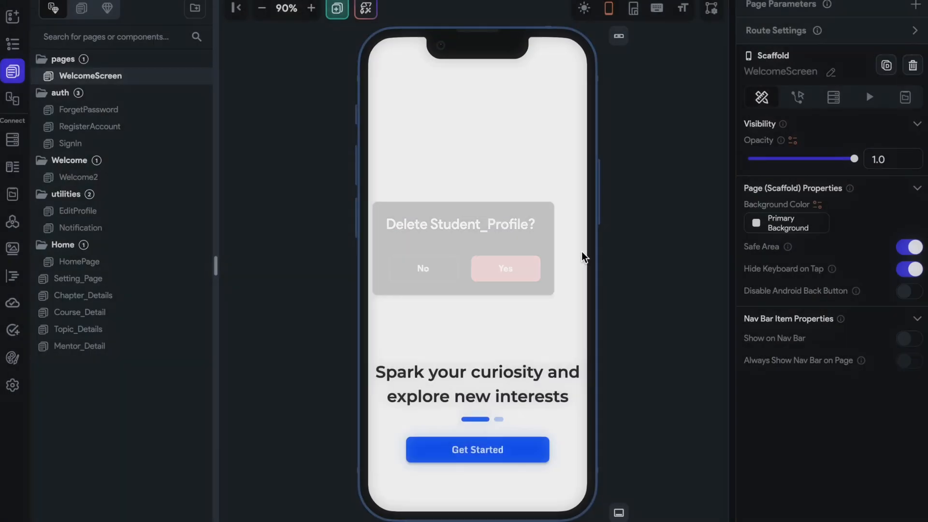
click(116, 350)
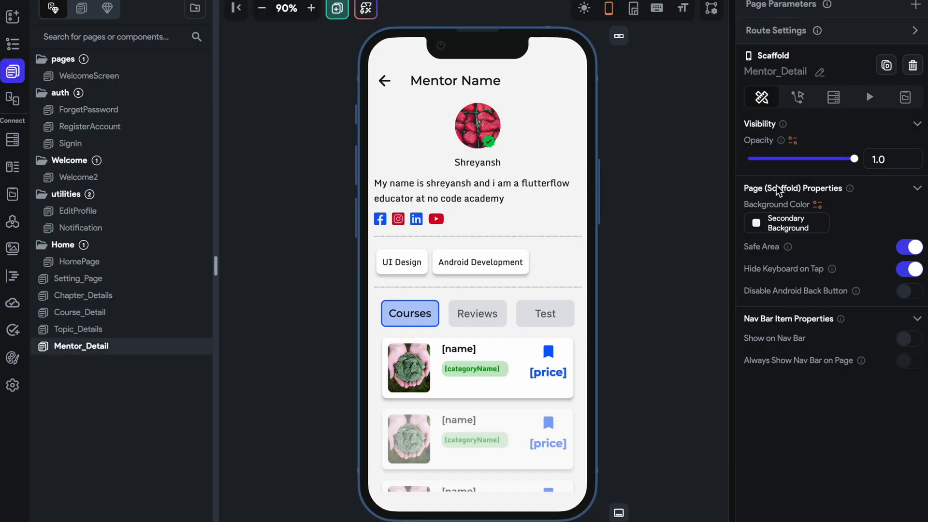
click(912, 65)
click(541, 260)
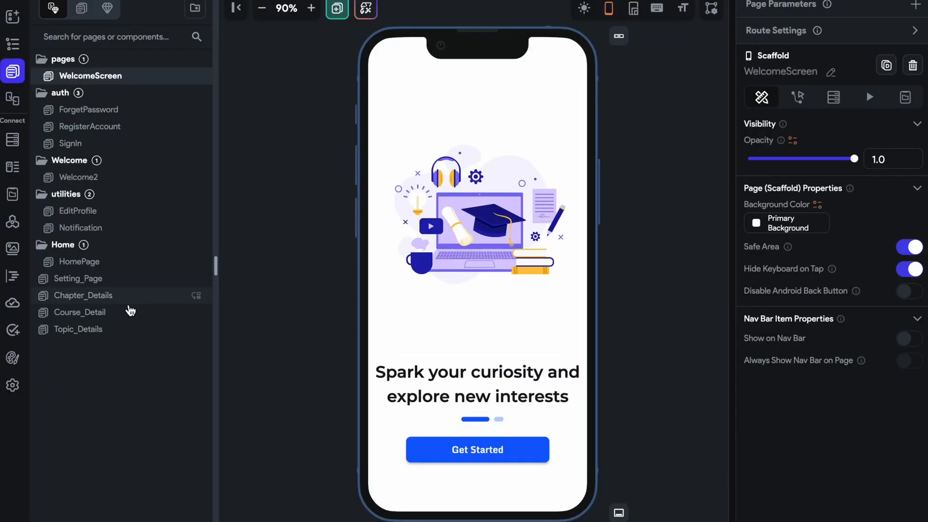
Delete the Course_Detail and Topic_Details pages from the project.
click(141, 311)
click(912, 65)
click(488, 272)
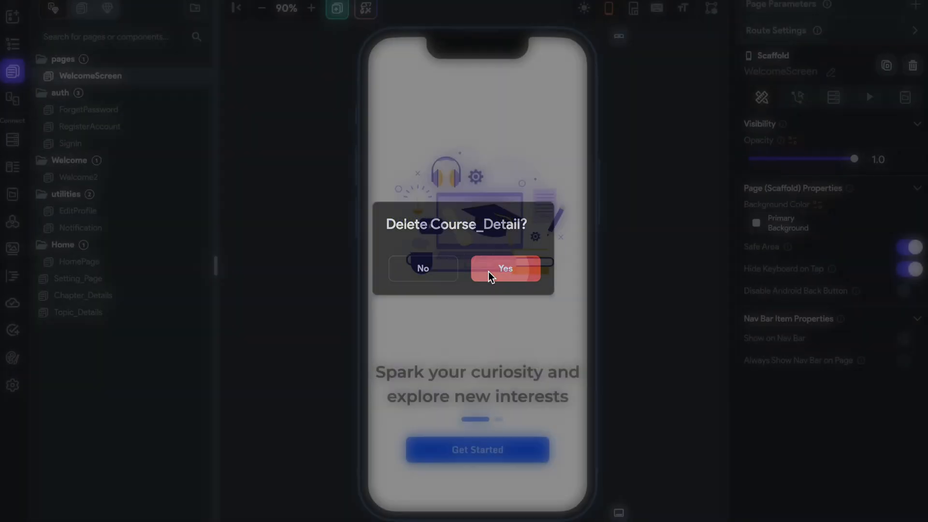
click(149, 313)
click(913, 65)
click(500, 269)
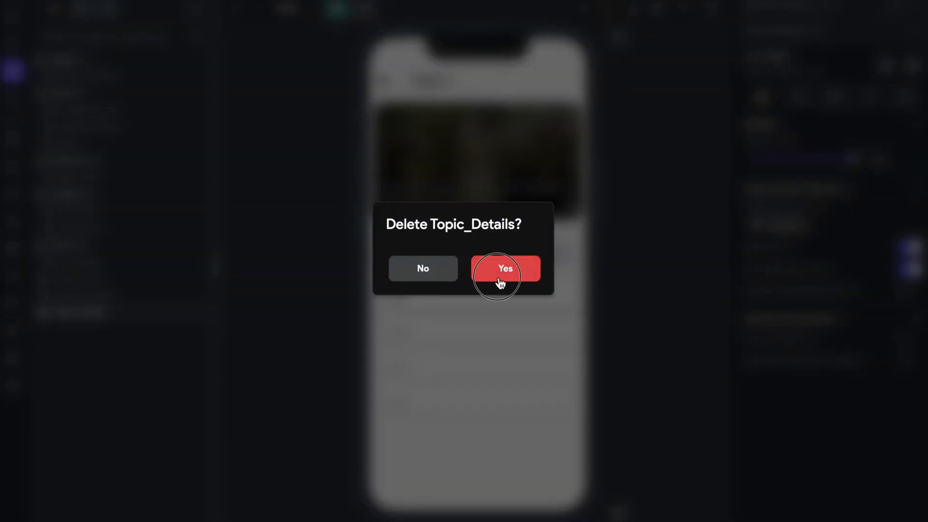
Delete the Chapter_Details and Setting_Page pages from the project.
click(83, 295)
click(912, 65)
click(505, 268)
click(77, 278)
click(912, 65)
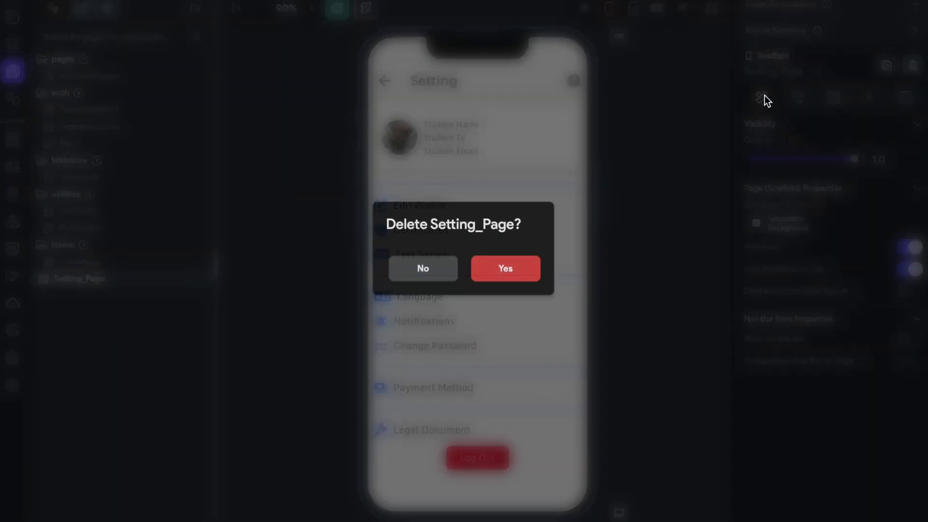
click(509, 273)
Look over the HomePage and Notification pages, and delete the EditProfile page from the utilities folder.
click(128, 265)
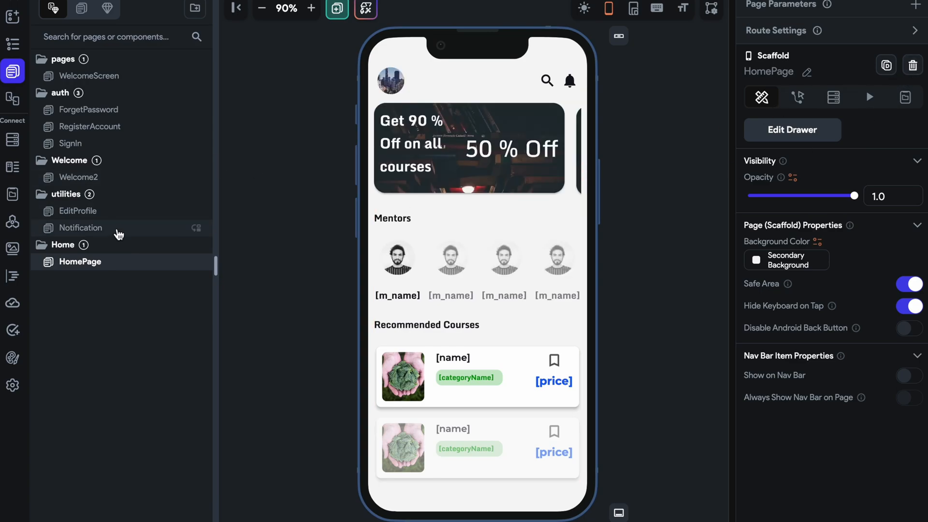
click(117, 229)
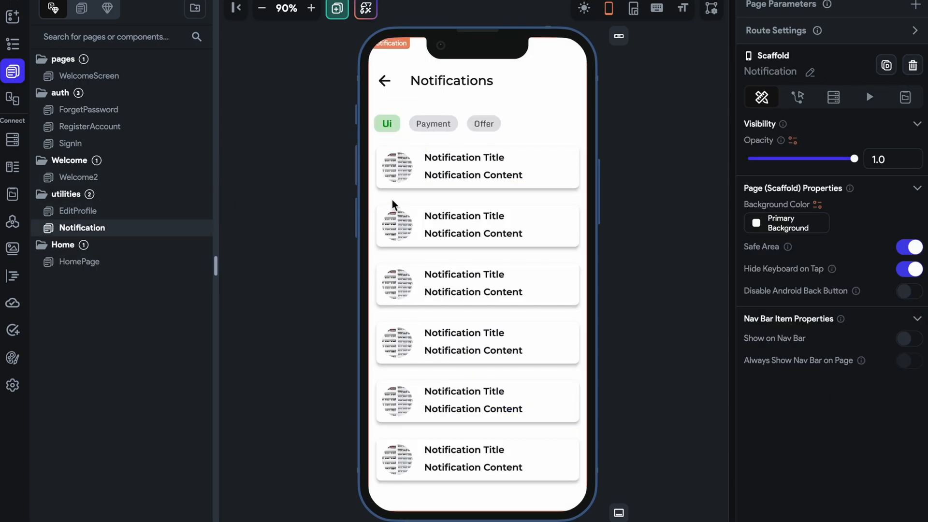
click(145, 213)
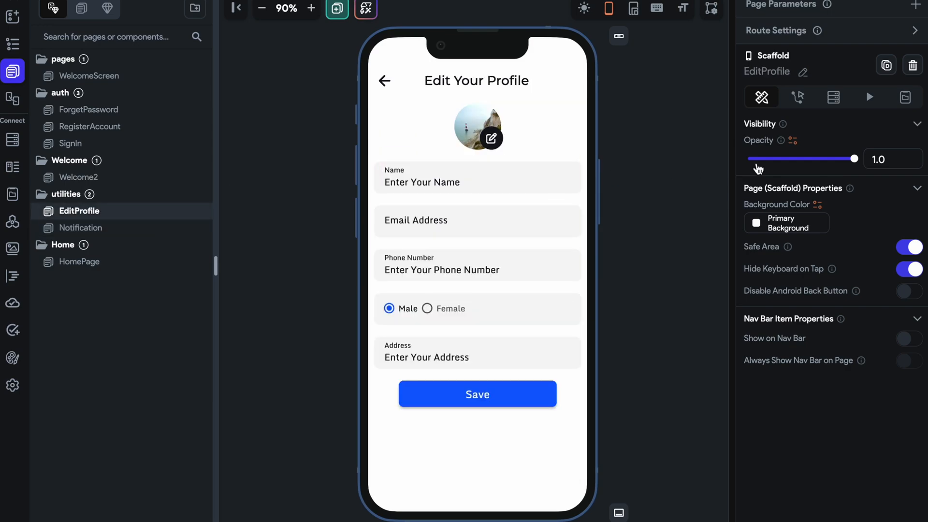
click(912, 66)
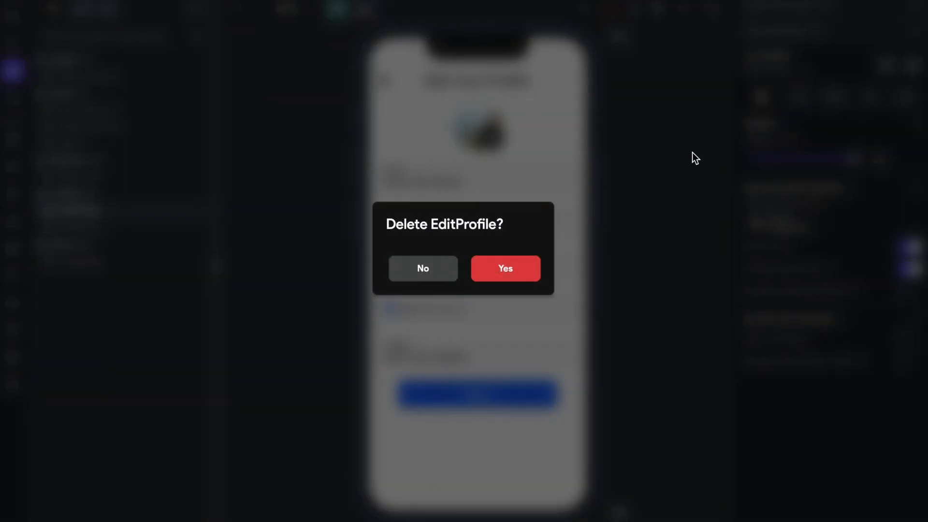
click(520, 268)
Review the remaining Welcome2, SignIn and WelcomeScreen pages.
click(128, 177)
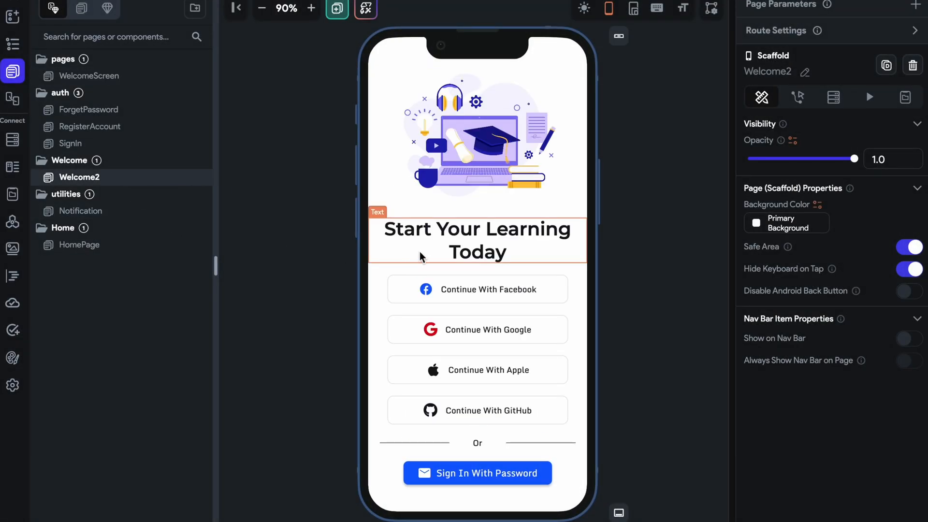
click(69, 145)
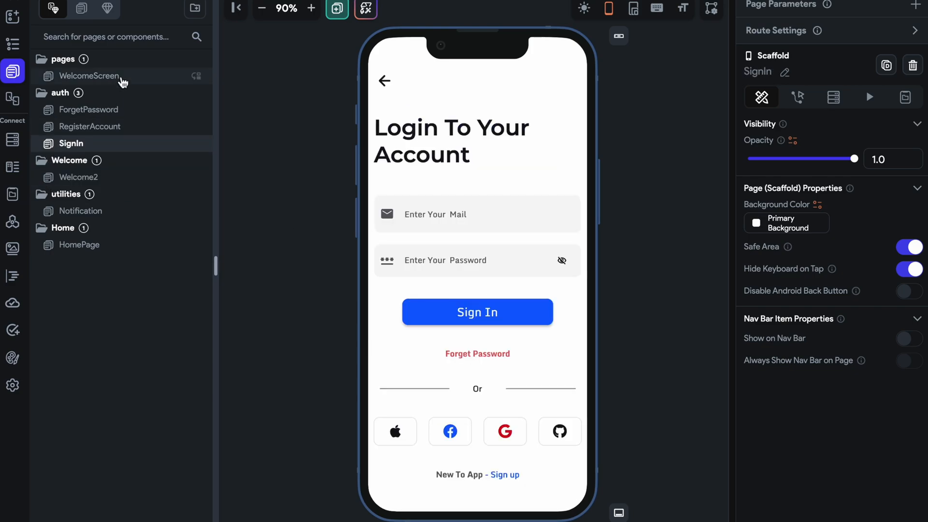
click(122, 79)
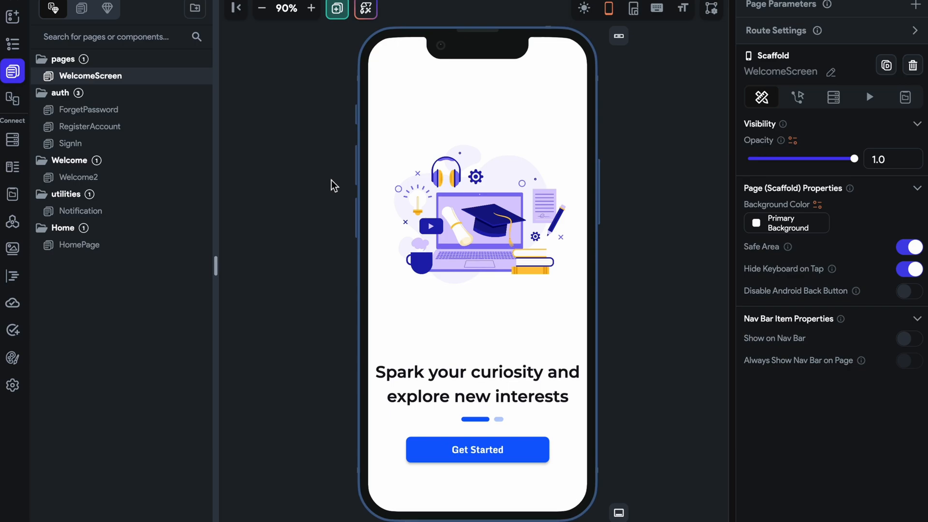
Change the heading on the WelcomeScreen's first slide to "Share Your Knowledge With World".
click(464, 385)
drag(789, 151, 745, 136)
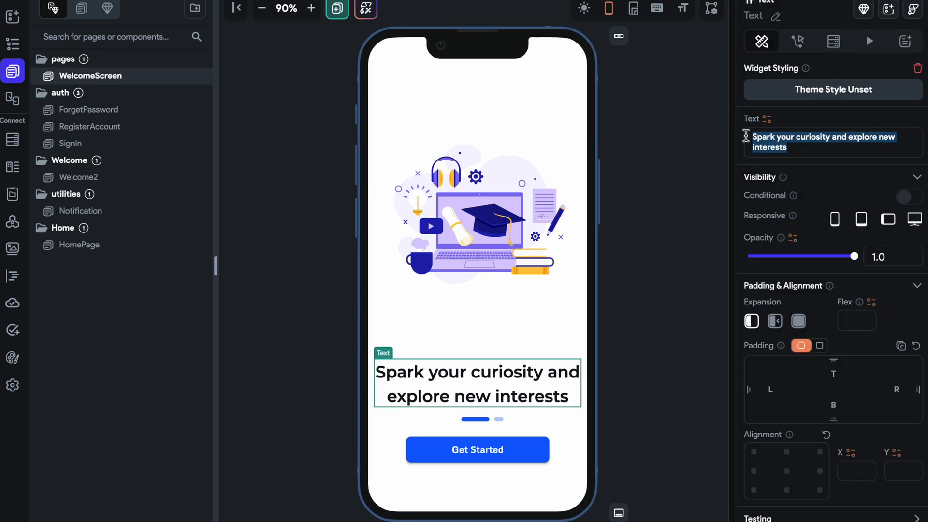
text(Share your)
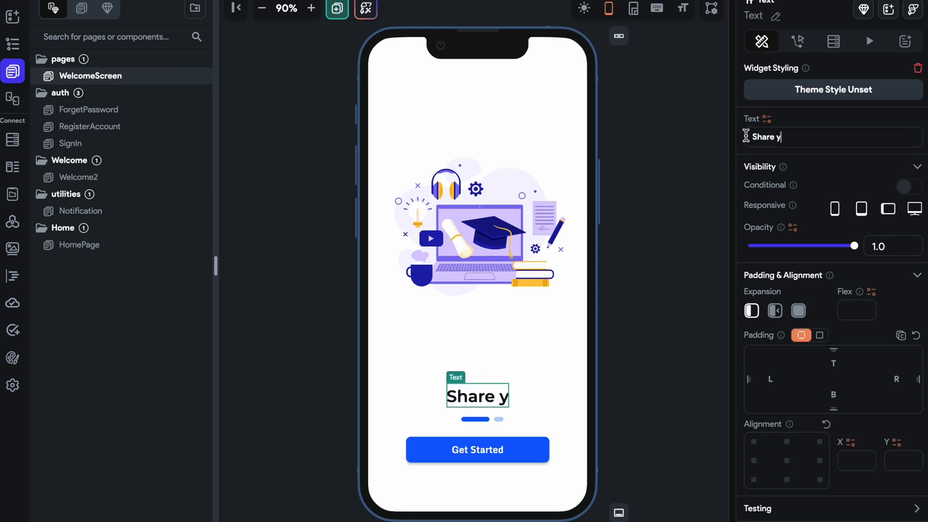
key(BackSpace)
key(BackSpace)
key(BackSpace)
key(BackSpace)
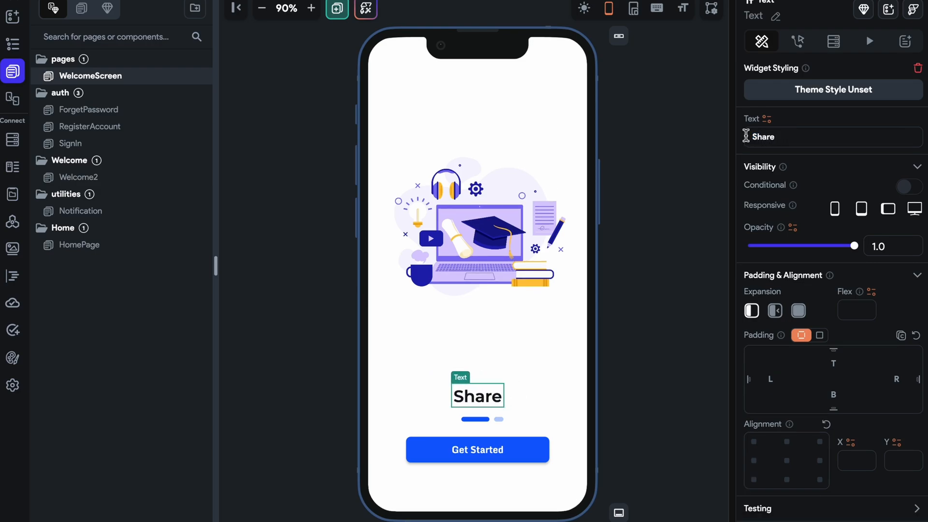
text(Your Know)
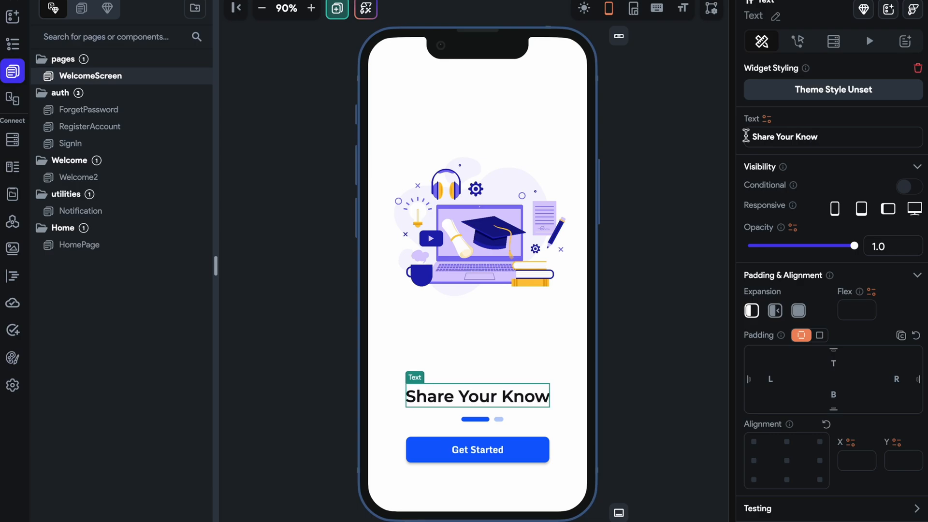
text(ledge)
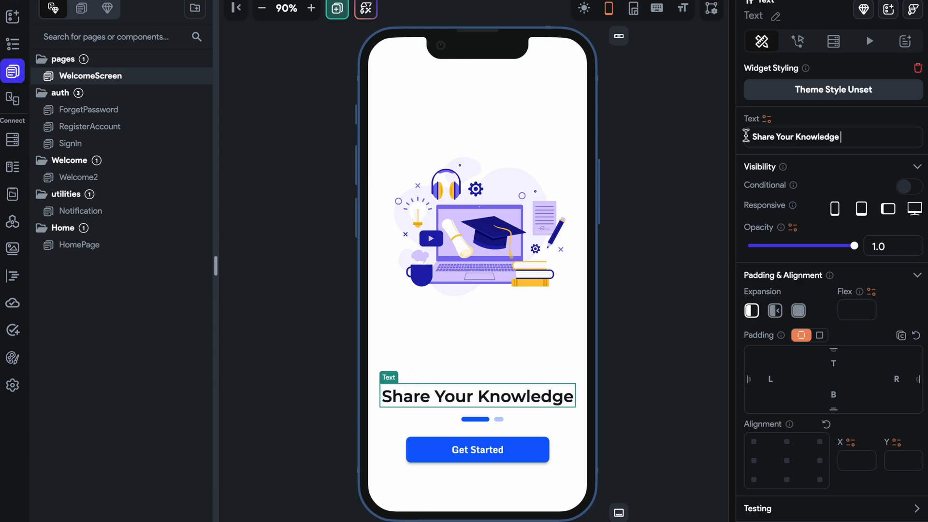
text( With World)
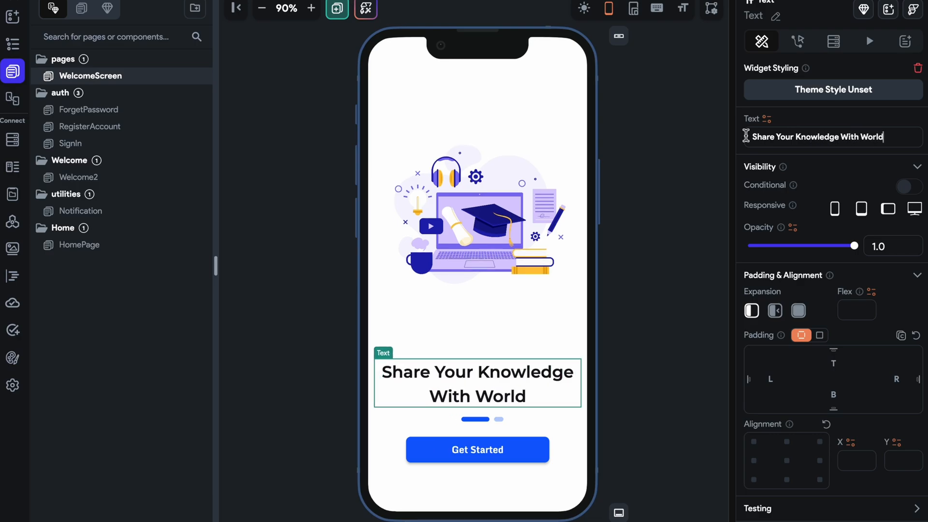
click(687, 275)
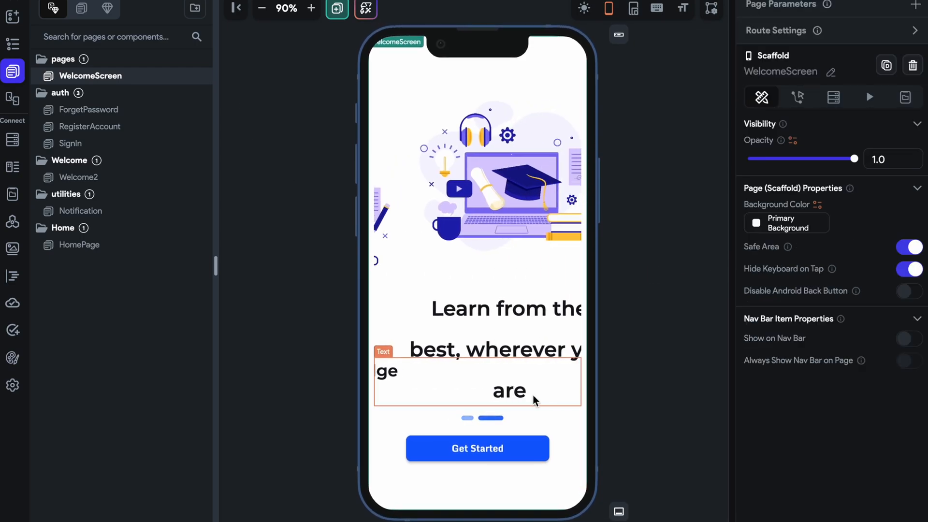
Select the PageView on the WelcomeScreen and make its second page the active one.
click(515, 384)
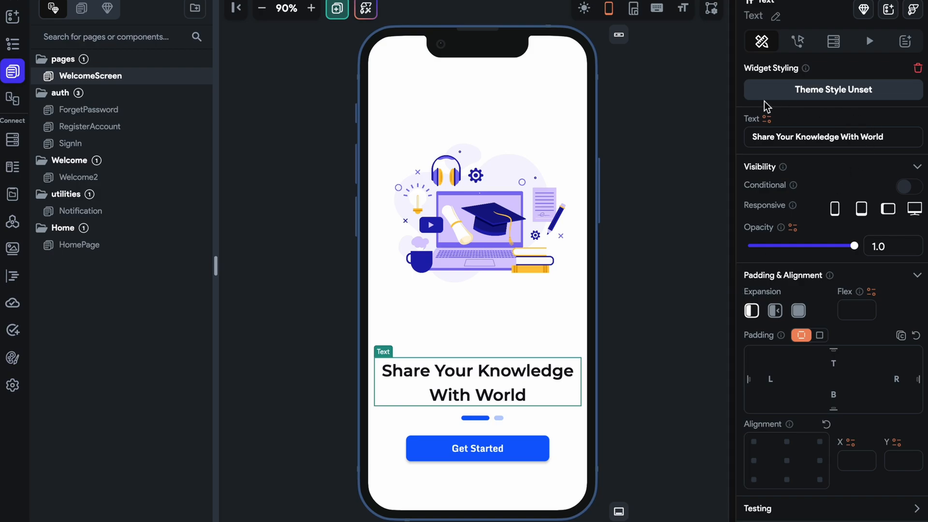
click(627, 242)
click(567, 437)
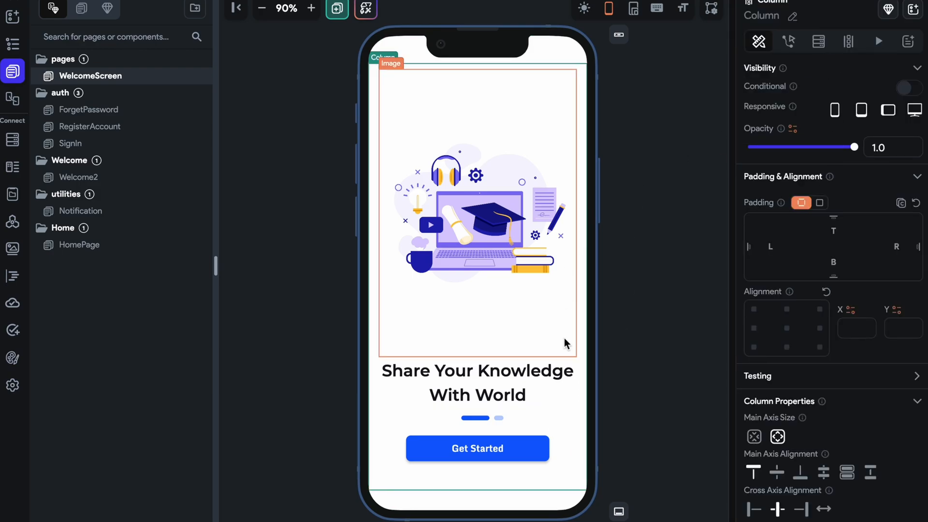
click(567, 414)
click(804, 89)
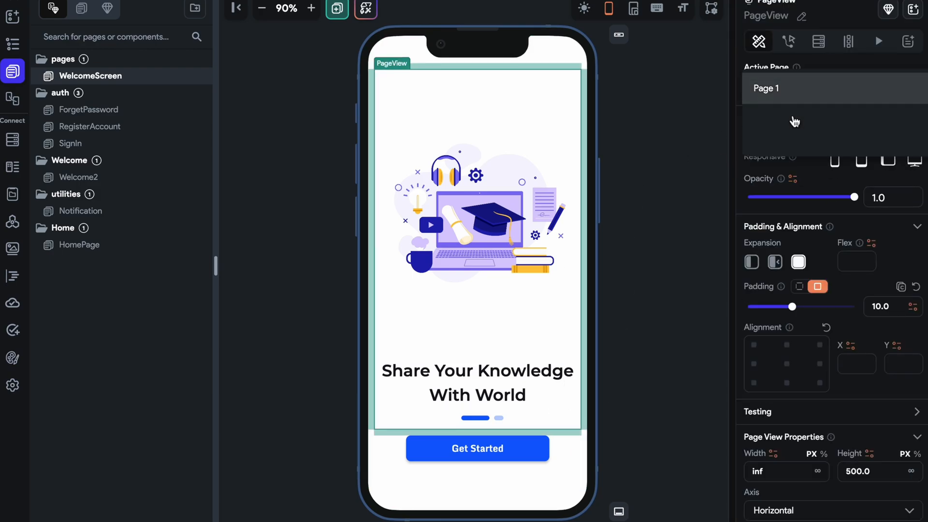
click(793, 114)
Change the heading on the WelcomeScreen's second slide to "Connect With 1K+ Students At A Time".
click(541, 350)
drag(902, 136, 715, 137)
key(BackSpace)
text(Conec)
key(BackSpace)
key(BackSpace)
text(nect With 1000)
key(BackSpace)
key(BackSpace)
key(BackSpace)
text(K+b)
key(BackSpace)
text(Str)
key(BackSpace)
text(udents At A)
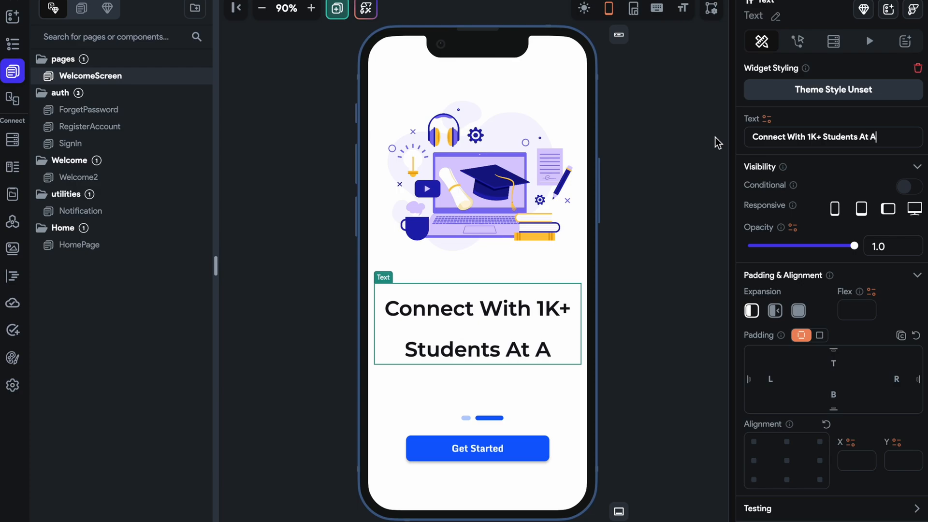
text( Time)
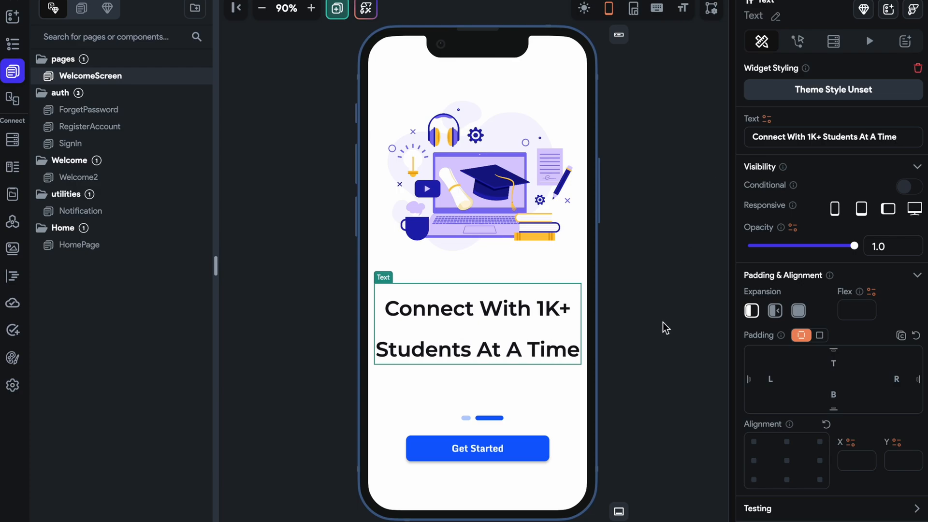
Clear the line height of the second slide's heading and align the heading to the bottom centre.
scroll(792, 404, down, 8)
double_click(783, 362)
key(BackSpace)
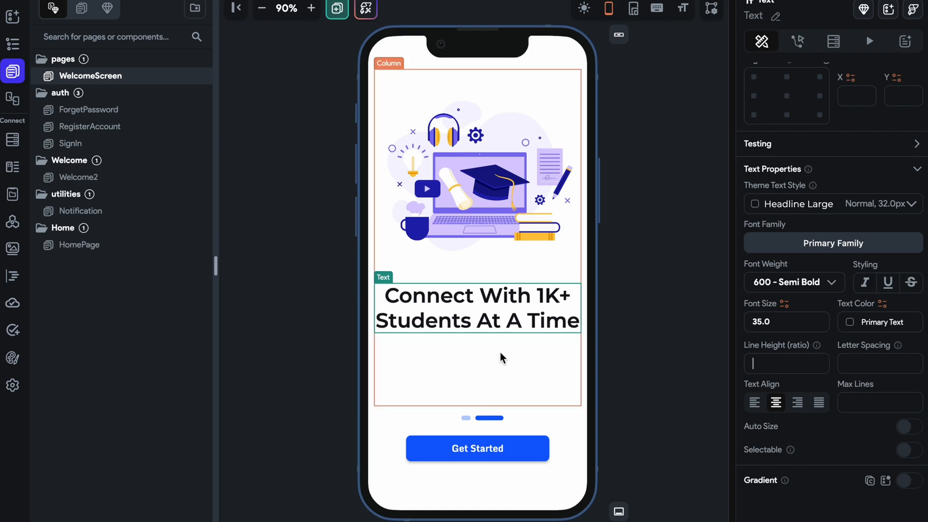
scroll(793, 256, up, 2)
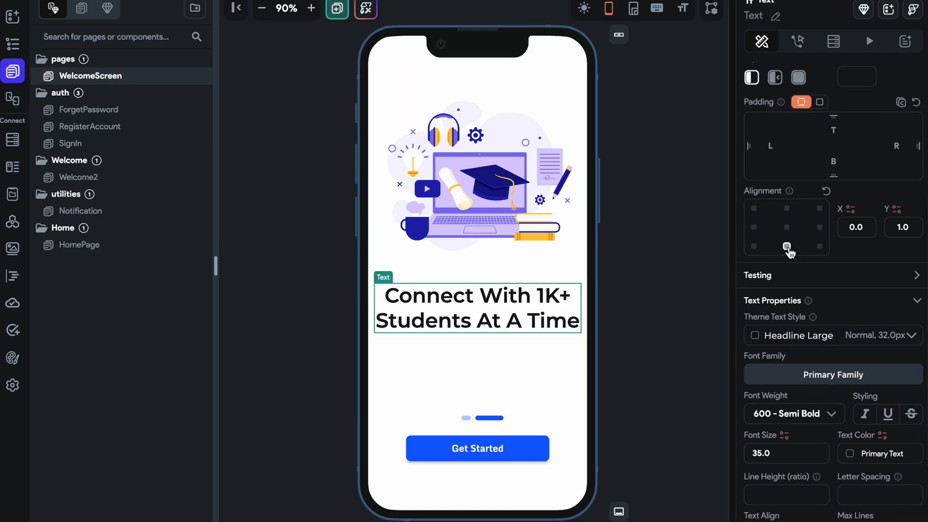
Set the main axis alignment of the second slide's column to space between its image and heading.
click(545, 356)
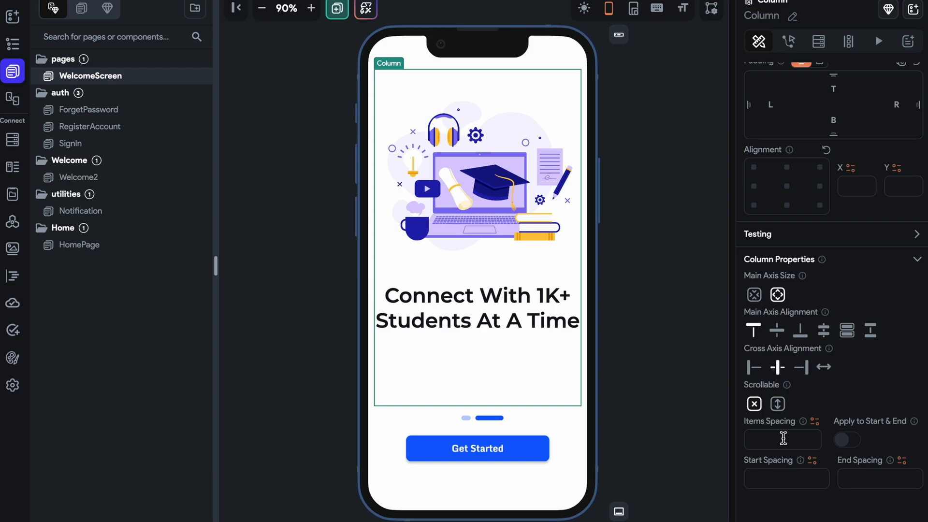
click(870, 330)
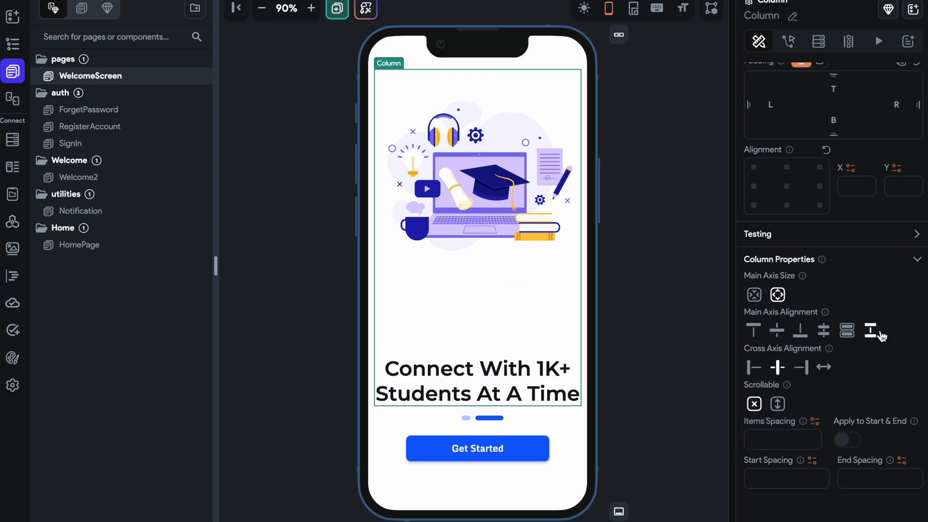
click(646, 328)
Reset the alignment of the second slide's heading and set its line height ratio to 1.5.
click(524, 378)
scroll(815, 394, down, 3)
click(827, 275)
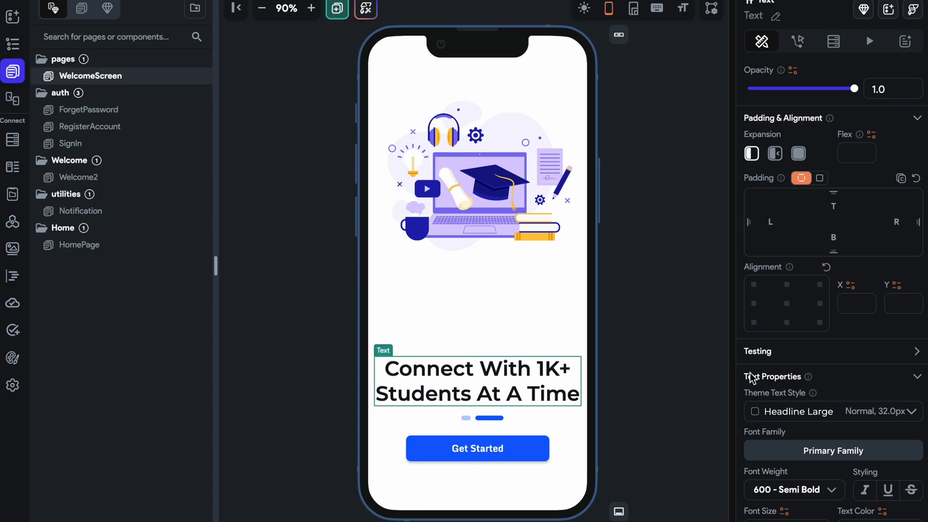
scroll(749, 375, down, 3)
text(1.5)
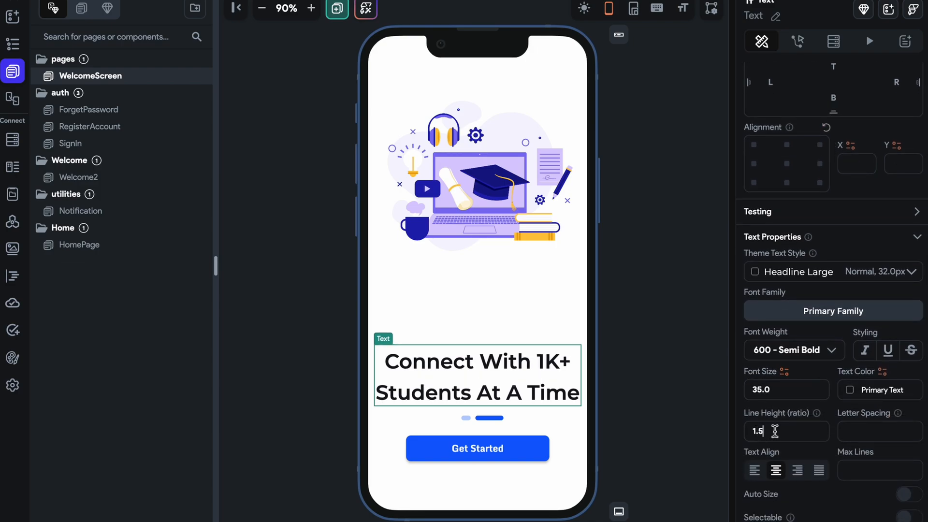
click(608, 325)
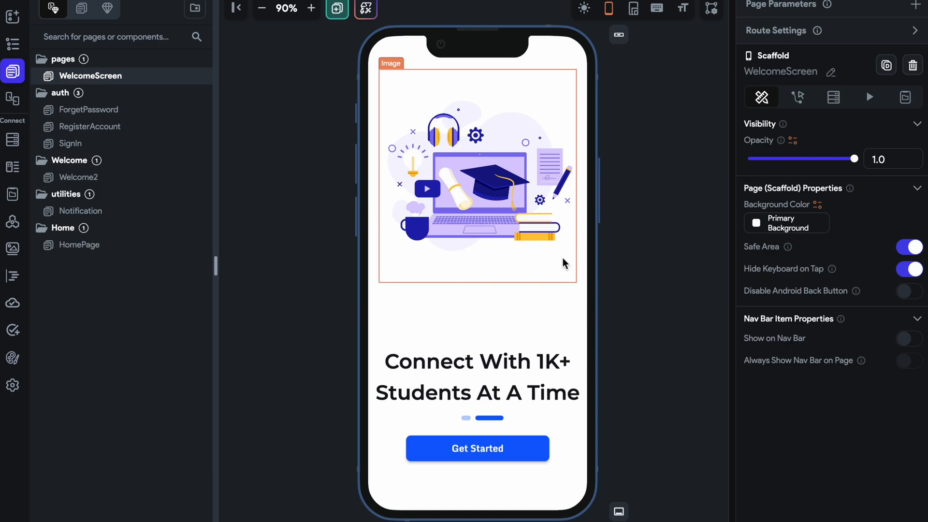
Save the project and check which page the Get Started button navigates to.
key(ctrl+s)
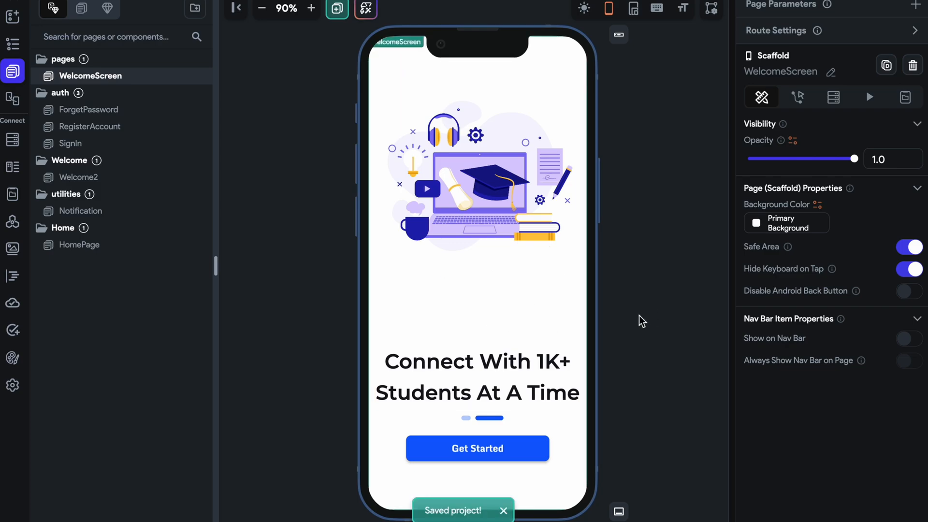
click(535, 452)
click(797, 41)
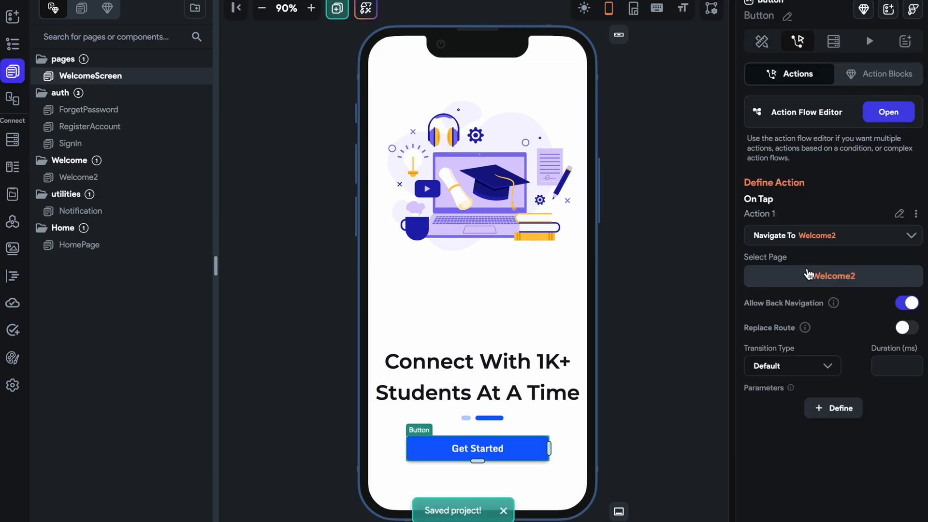
Change the heading on the Welcome2 page to "Start Selling Your Course".
click(105, 179)
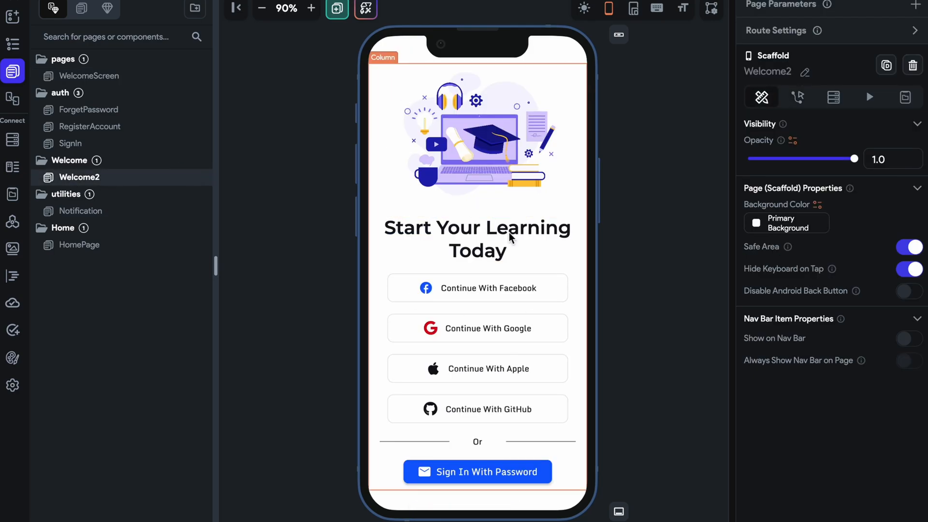
click(425, 235)
drag(775, 136, 882, 136)
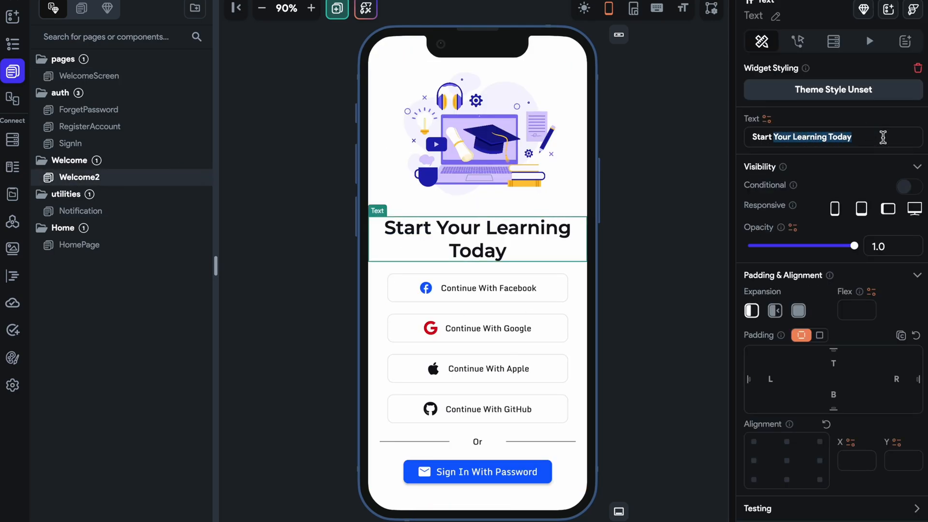
key(BackSpace)
key(BackSpace)
key(BackSpace)
key(BackSpace)
key(BackSpace)
key(BackSpace)
key(BackSpace)
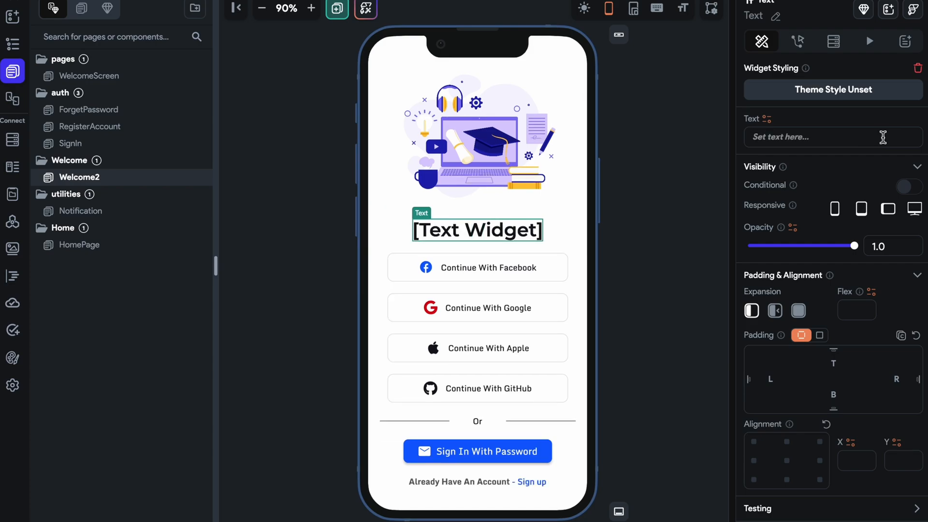
text(Start Selling Your Course)
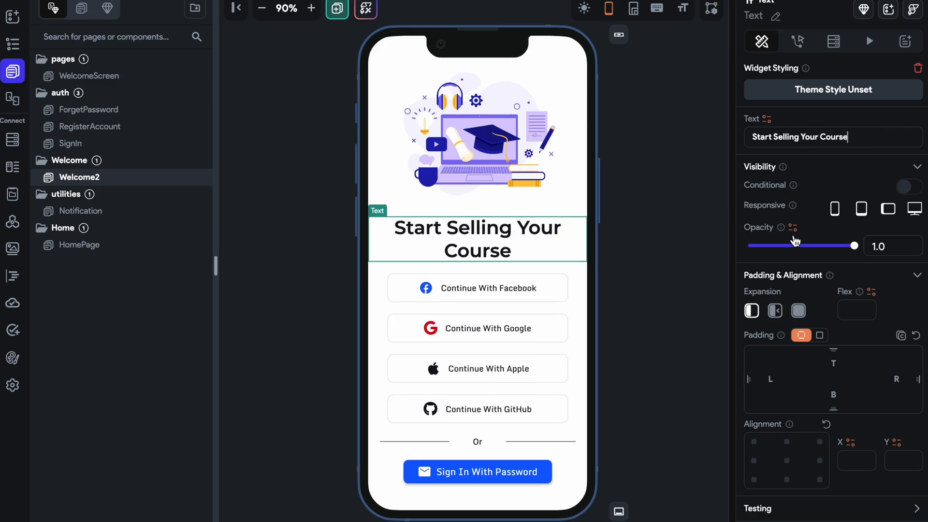
click(667, 250)
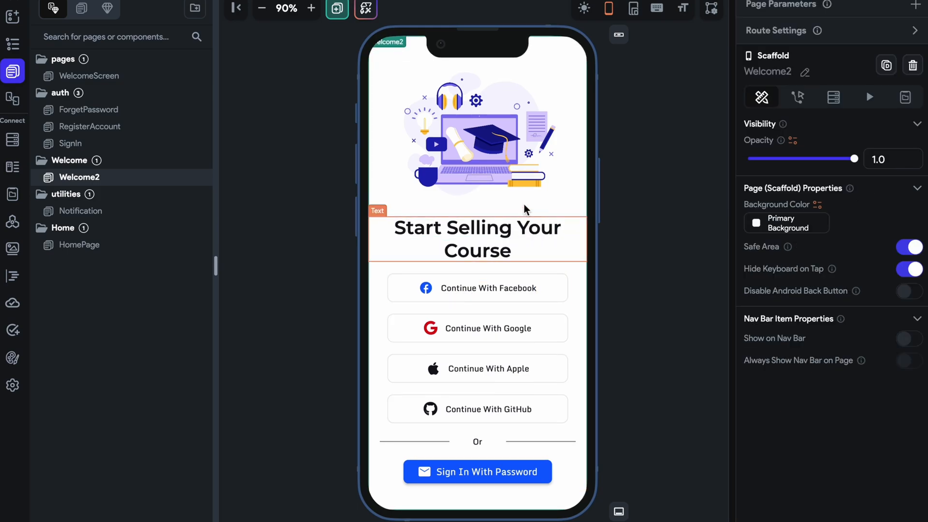
Reduce the height of the Welcome2 illustration and set its box fit to Contain.
click(493, 188)
drag(479, 207, 478, 182)
scroll(860, 343, down, 6)
scroll(821, 358, up, 1)
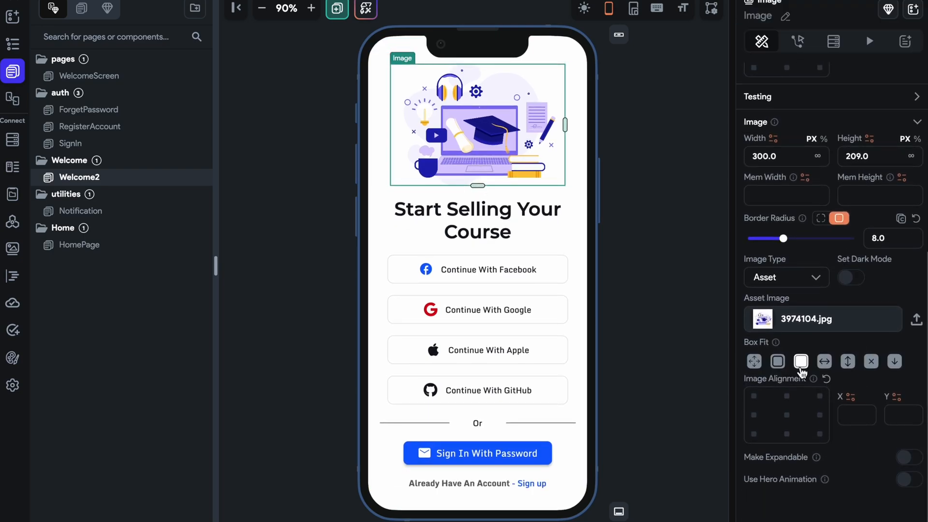
click(778, 362)
mouse_move(477, 186)
mouse_down()
mouse_move(477, 170)
mouse_move(485, 174)
mouse_up()
click(654, 218)
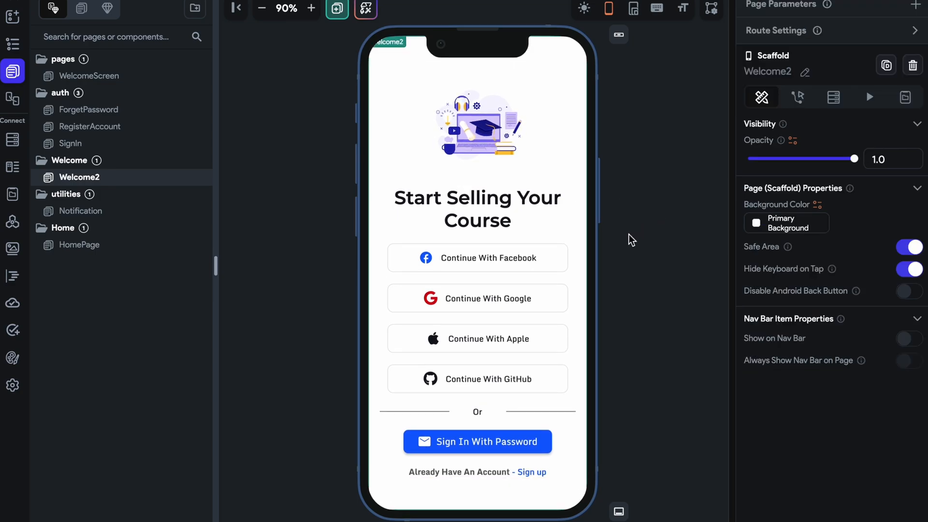
Inspect the Welcome2 heading, the Sign In With Password button and the Sign up text, including the text's actions.
click(475, 217)
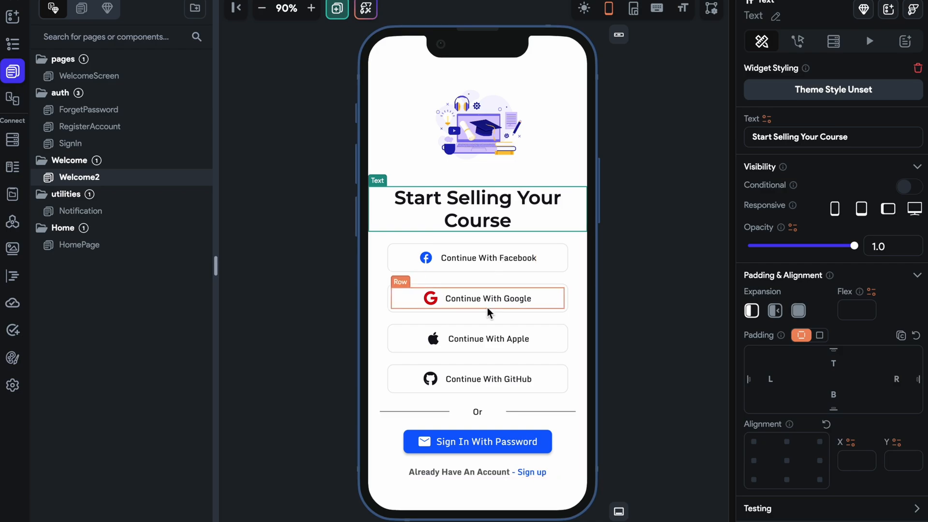
click(500, 444)
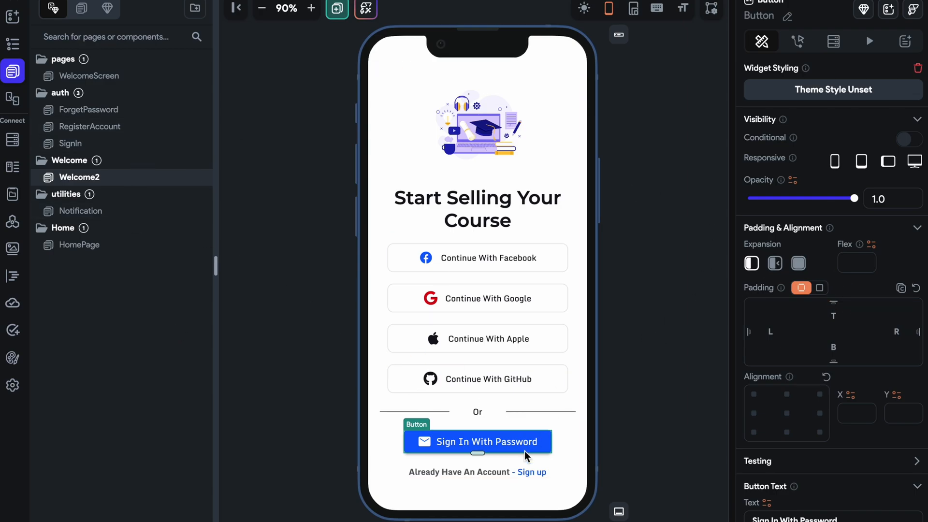
click(532, 472)
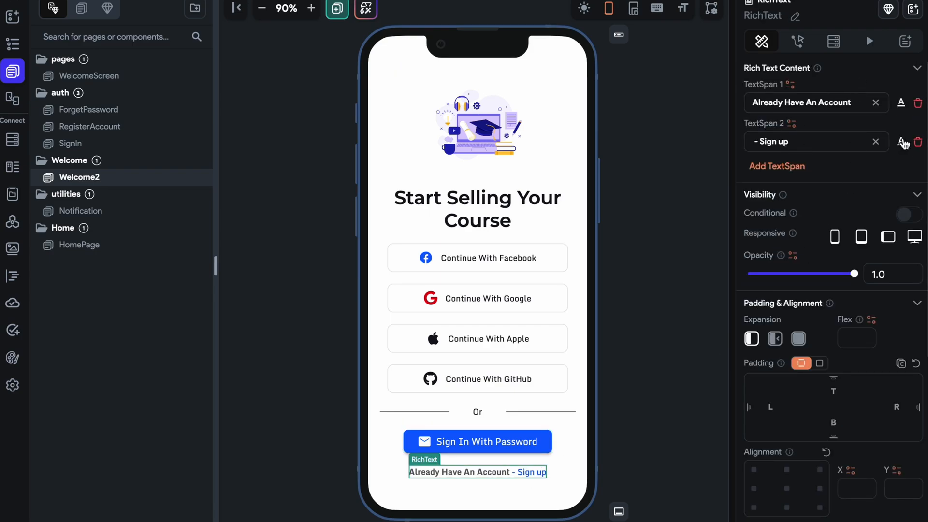
click(901, 142)
click(813, 41)
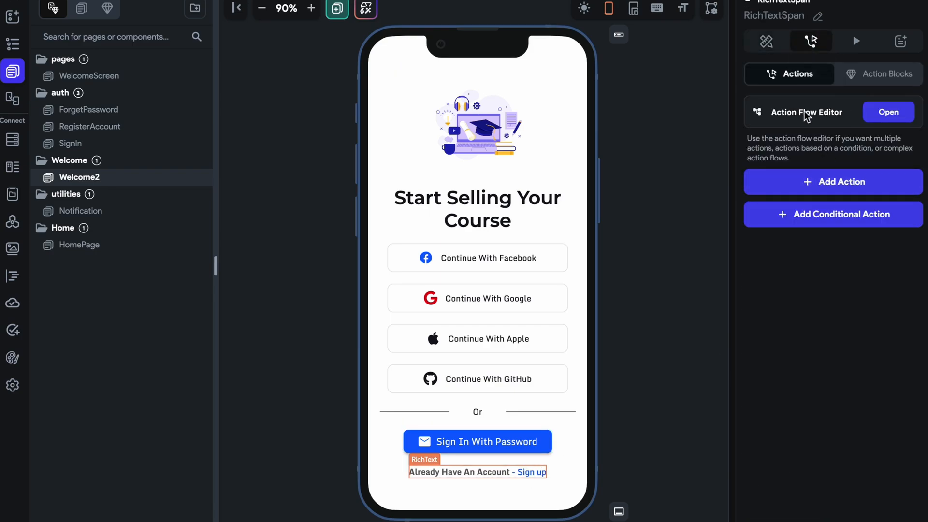
click(768, 43)
click(533, 471)
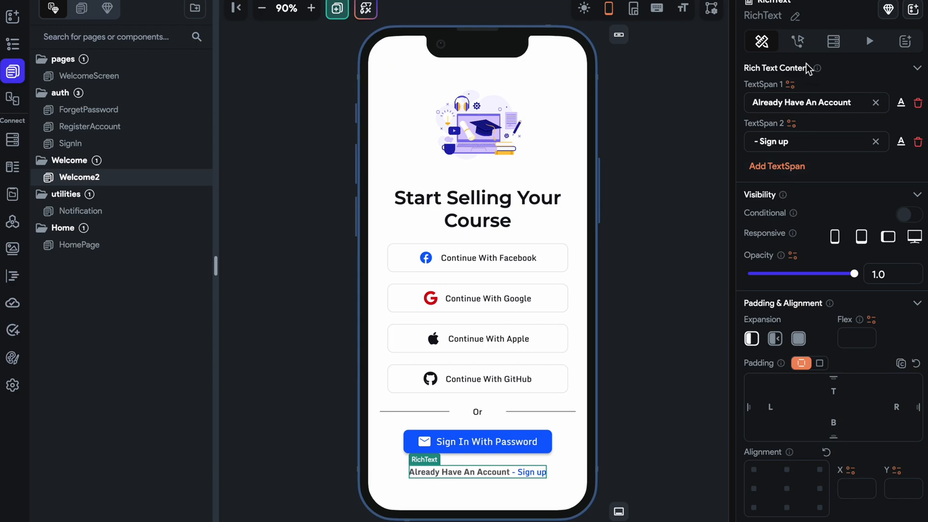
click(797, 41)
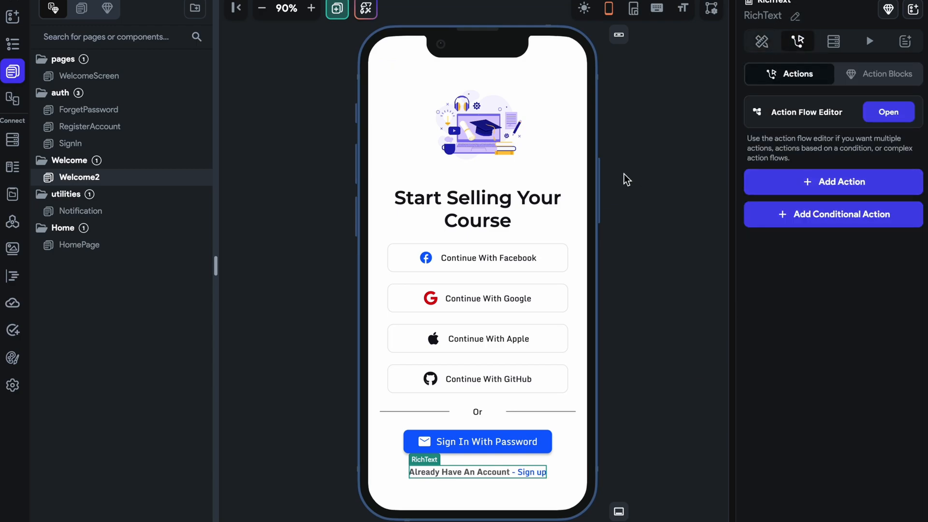
Inspect the RegisterAccount page, including its mail field, both password fields and the Register button.
click(80, 9)
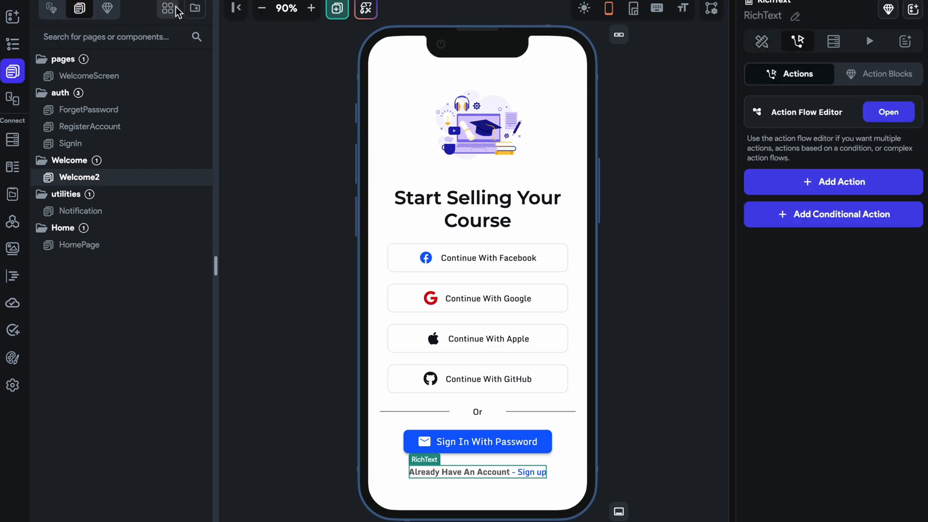
click(176, 10)
scroll(396, 195, down, 1)
scroll(395, 195, up, 1)
click(779, 173)
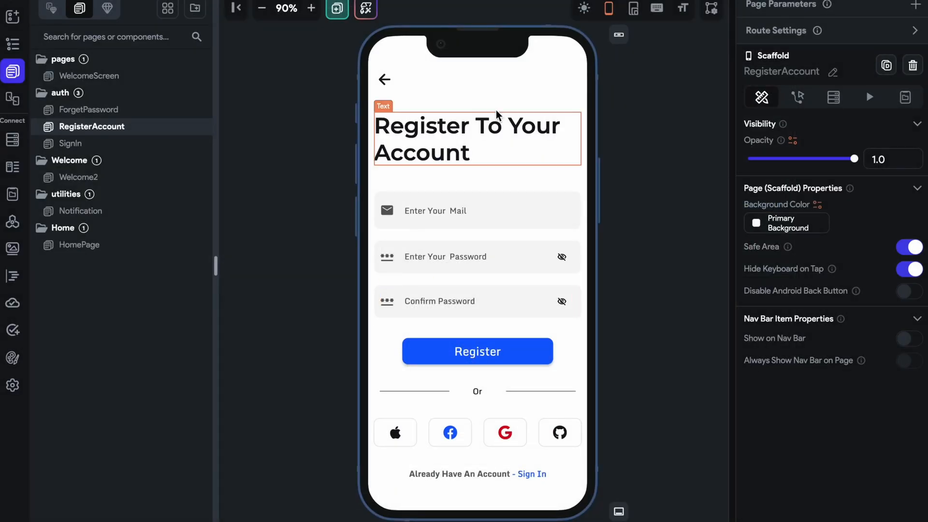
click(472, 217)
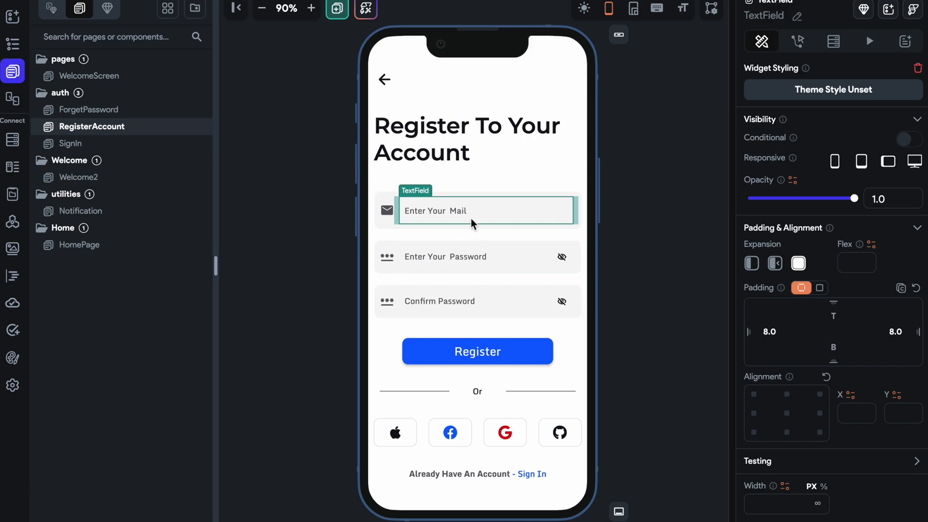
click(439, 265)
click(445, 311)
click(469, 352)
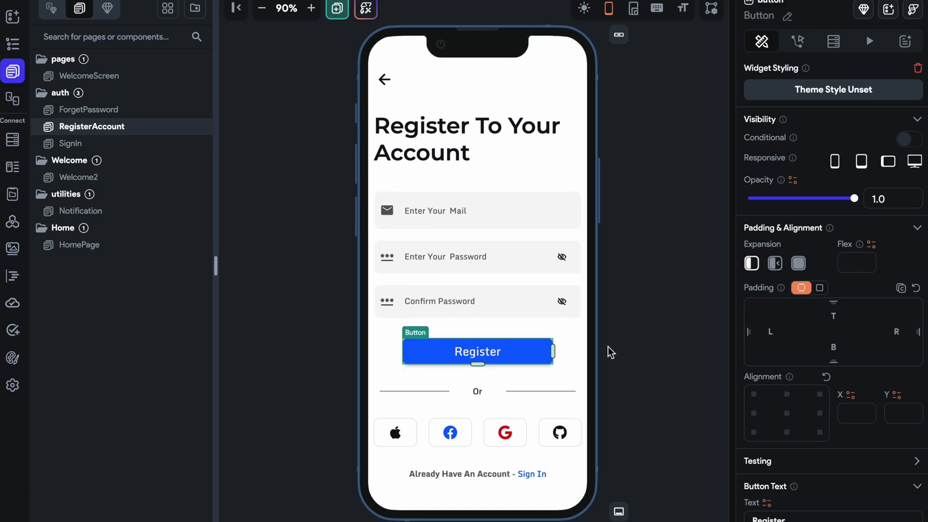
Review the layouts of the SignIn, Welcome2 and ForgetPassword pages.
click(139, 143)
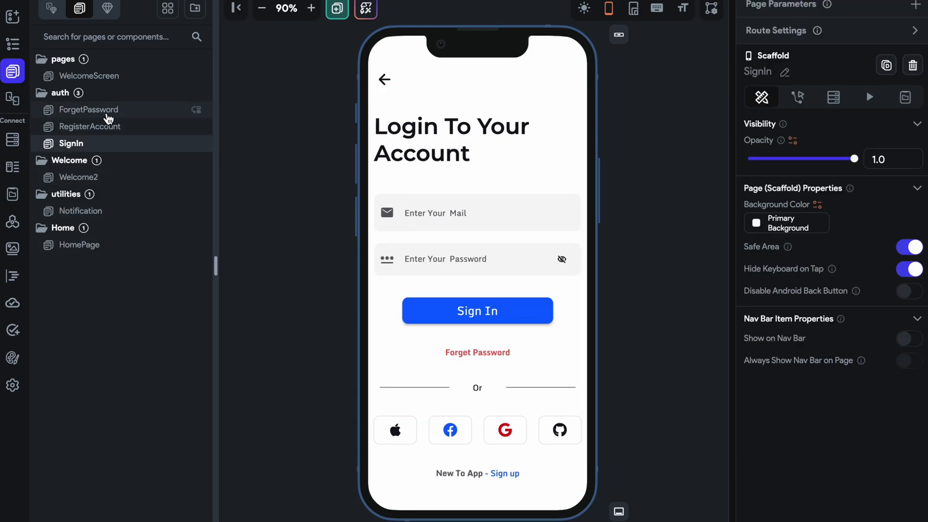
click(105, 111)
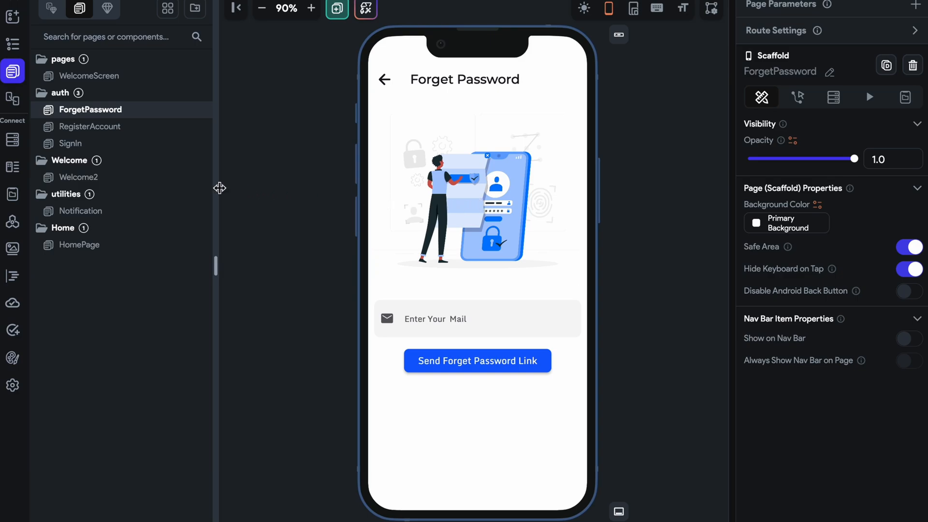
click(126, 178)
click(132, 142)
click(135, 115)
Create a new folder named "Mentor_registration" in the page list.
click(195, 10)
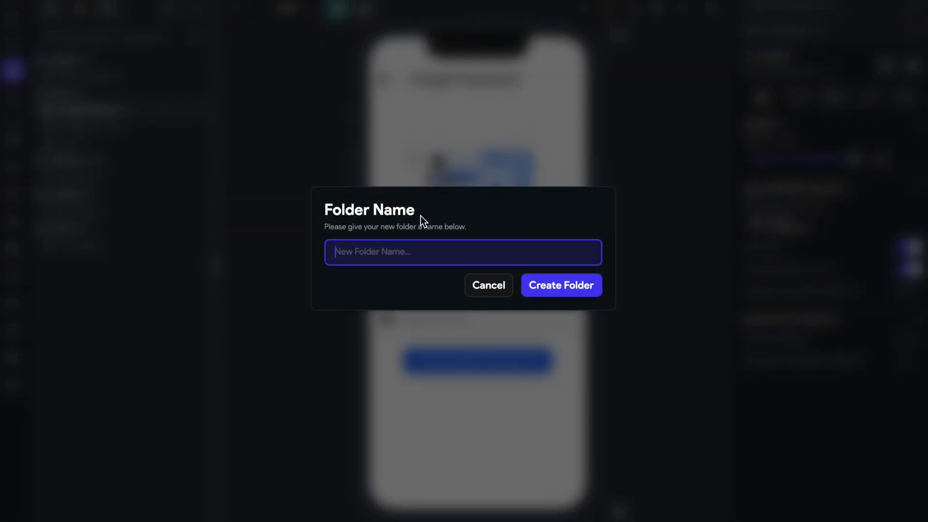
text(A)
key(BackSpace)
text(Rese)
key(BackSpace)
key(BackSpace)
key(BackSpace)
key(BackSpace)
text(Te)
key(BackSpace)
key(BackSpace)
text(Mentor_registration)
click(570, 286)
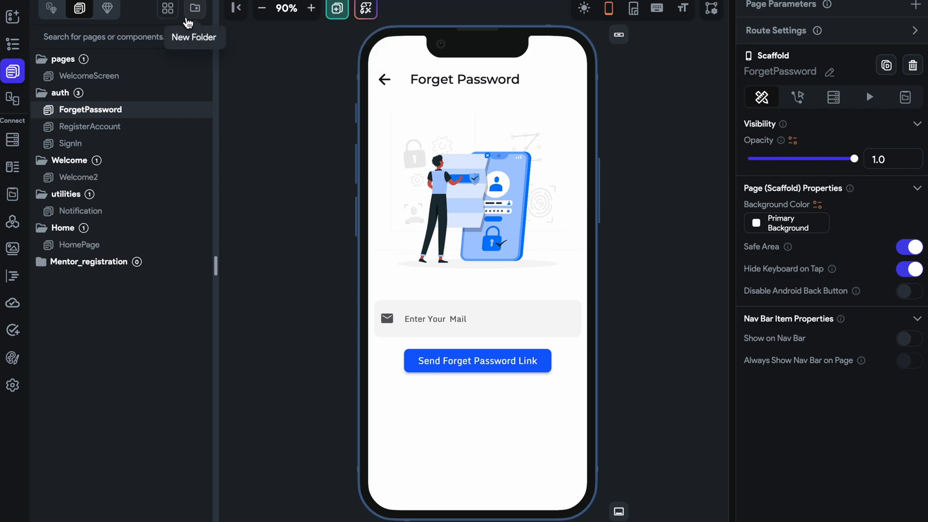
Create a blank page named "mentor_registration".
click(336, 9)
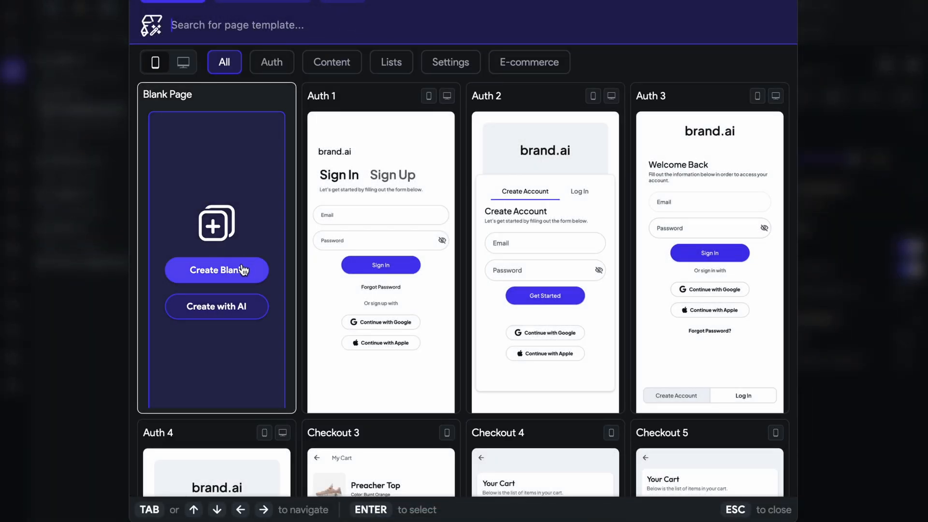
click(217, 270)
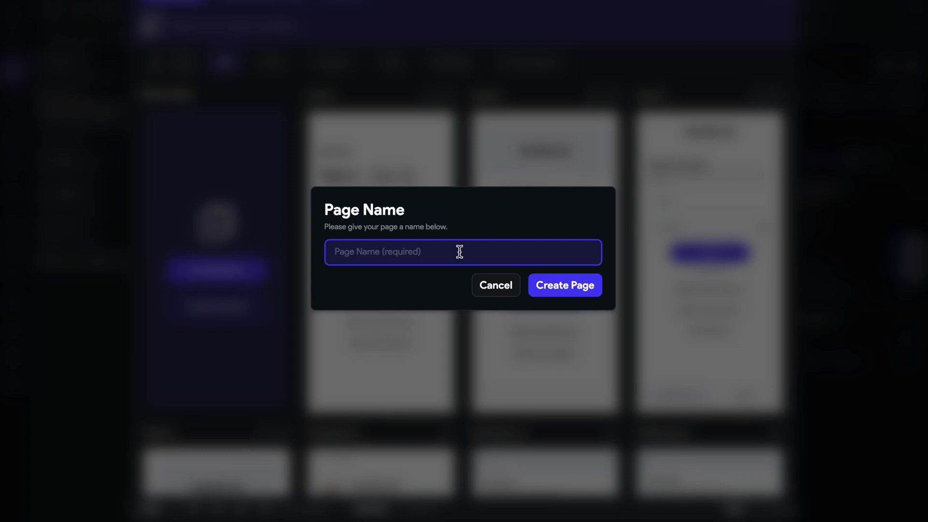
text(Men)
key(BackSpace)
key(BackSpace)
key(BackSpace)
text(menoor_registration)
click(597, 291)
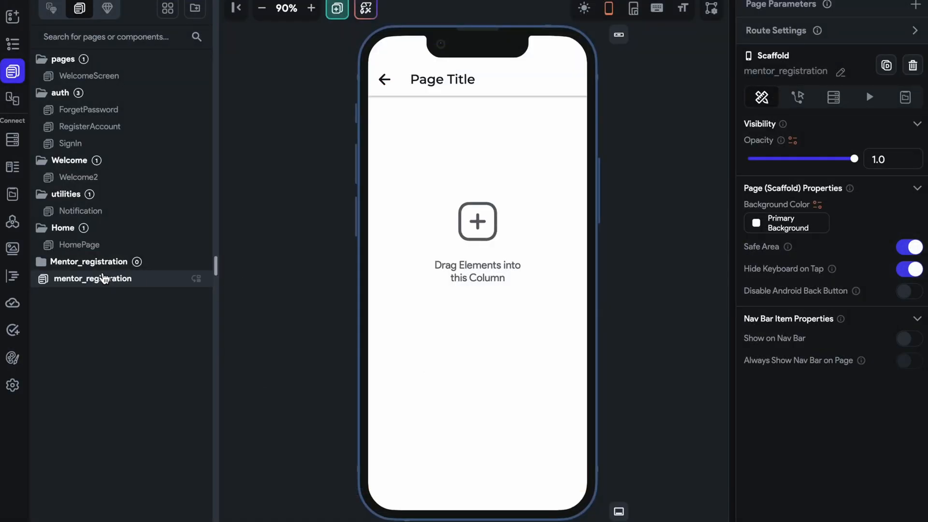
Move the mentor_registration page into the Mentor_registration folder and collapse that folder.
click(91, 265)
drag(94, 277, 129, 266)
click(129, 265)
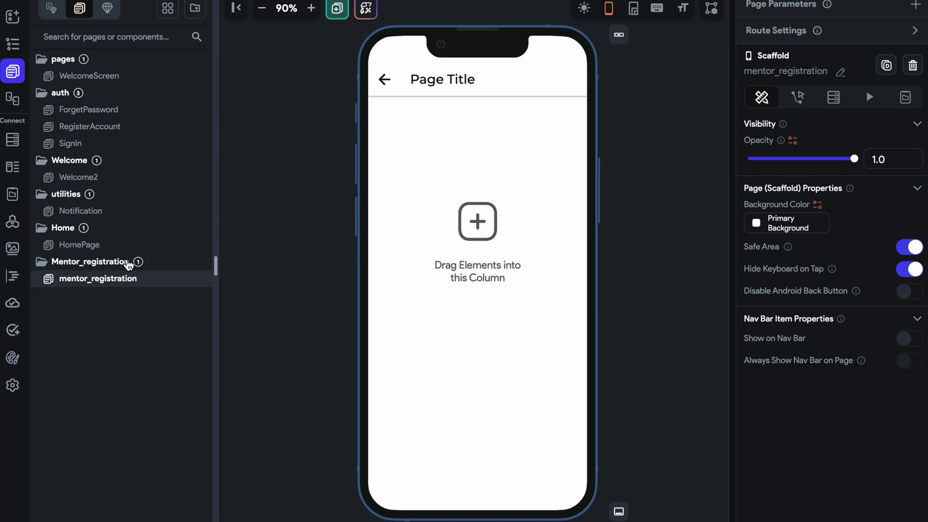
click(129, 264)
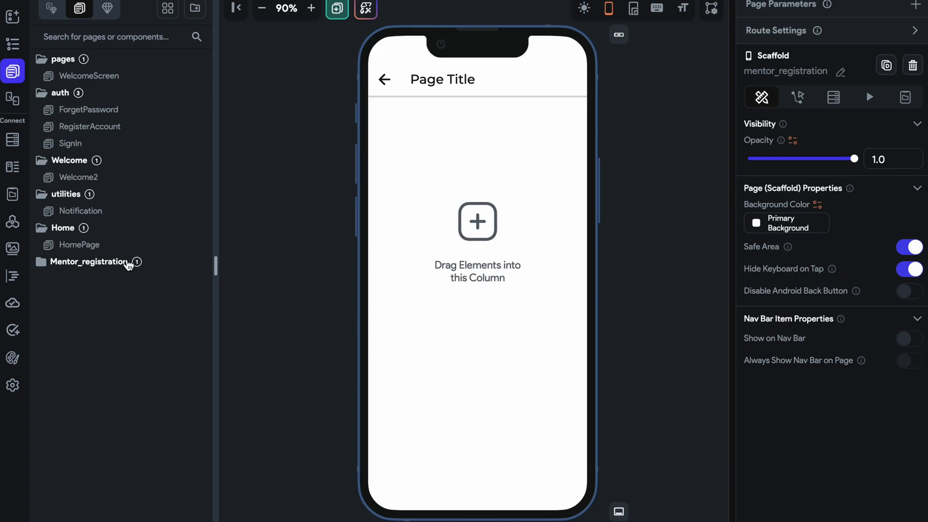
Change the app bar title on the mentor_registration page to "Registration".
click(473, 80)
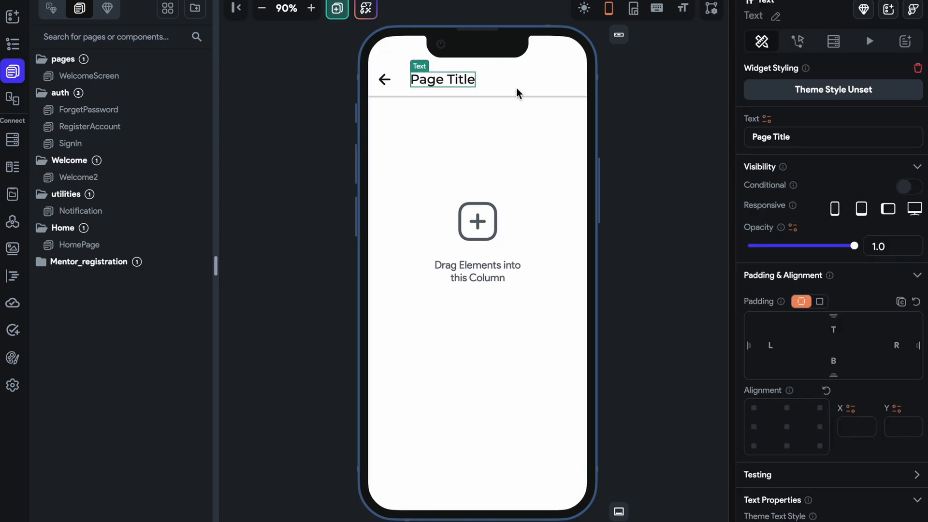
drag(809, 141, 749, 138)
text(Re)
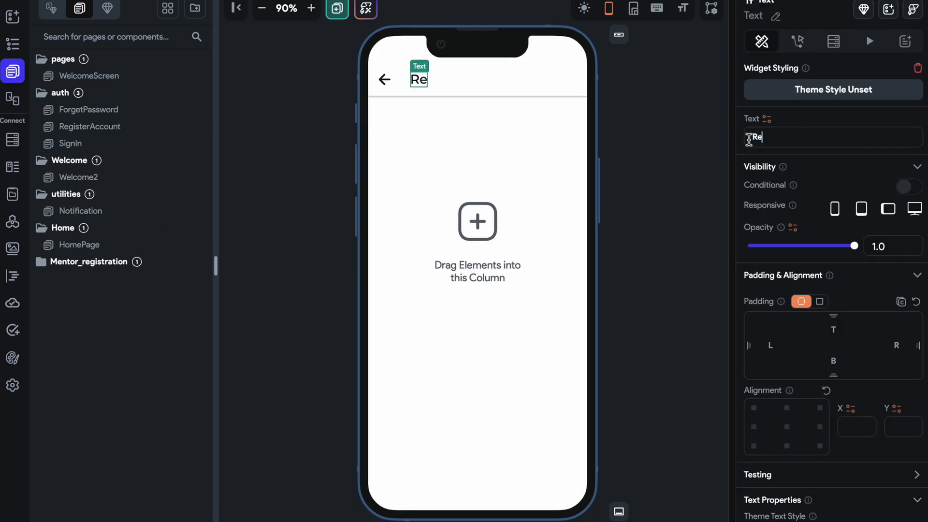
text(gistration)
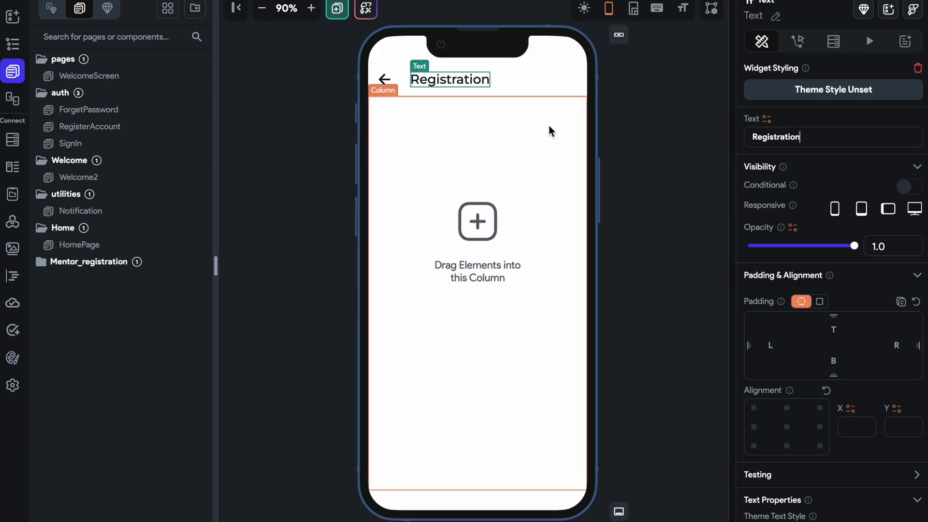
click(377, 107)
Set the background color of both the AppBar and the mentor_registration page to Secondary Background.
click(558, 70)
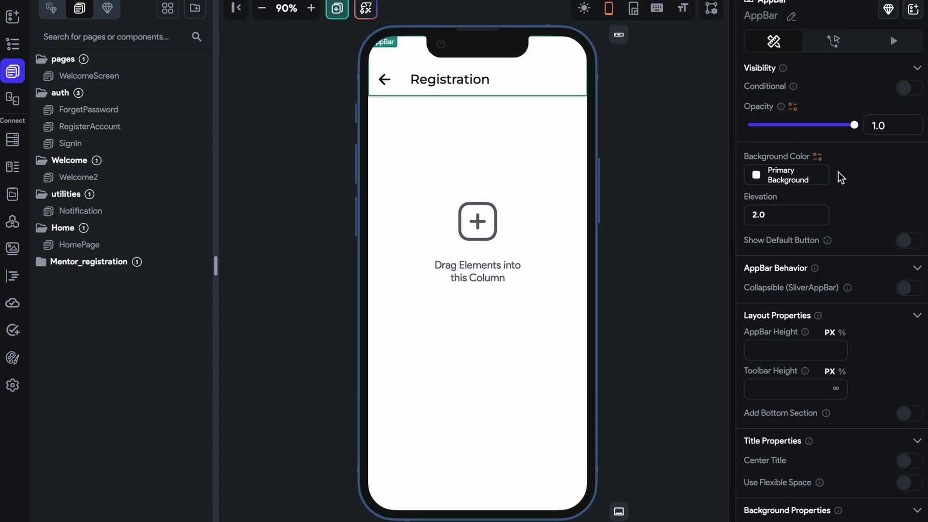
click(750, 178)
click(581, 265)
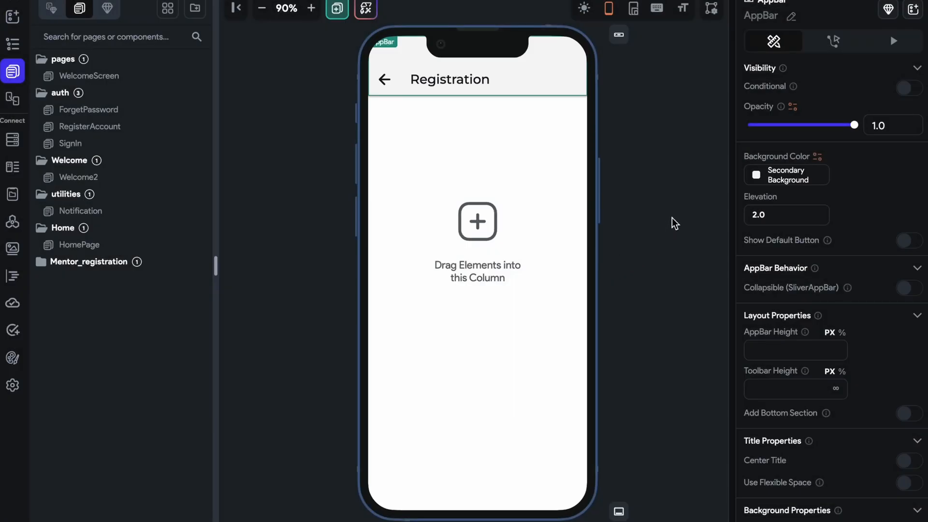
click(671, 218)
click(766, 227)
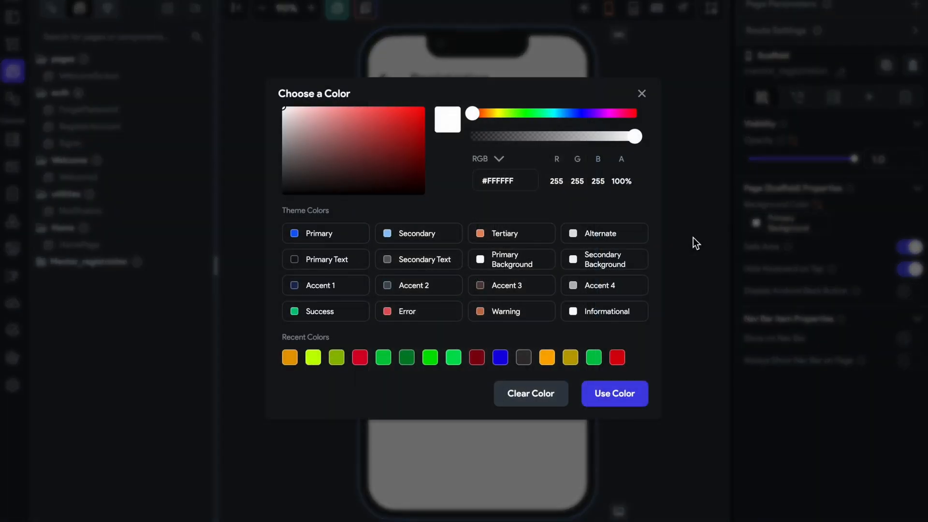
click(621, 263)
Review the project's theme settings for colors, design system, typography and theme widgets.
click(22, 361)
click(114, 76)
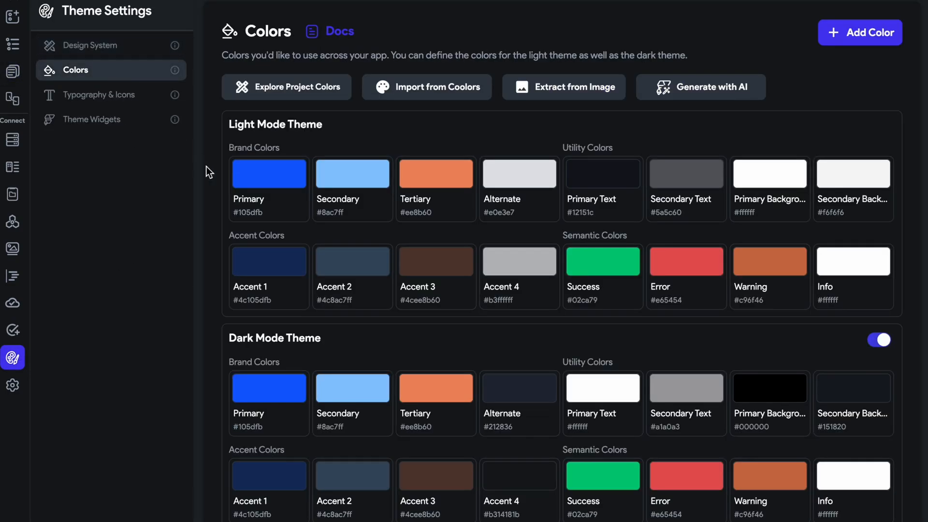
click(145, 121)
click(137, 106)
click(116, 45)
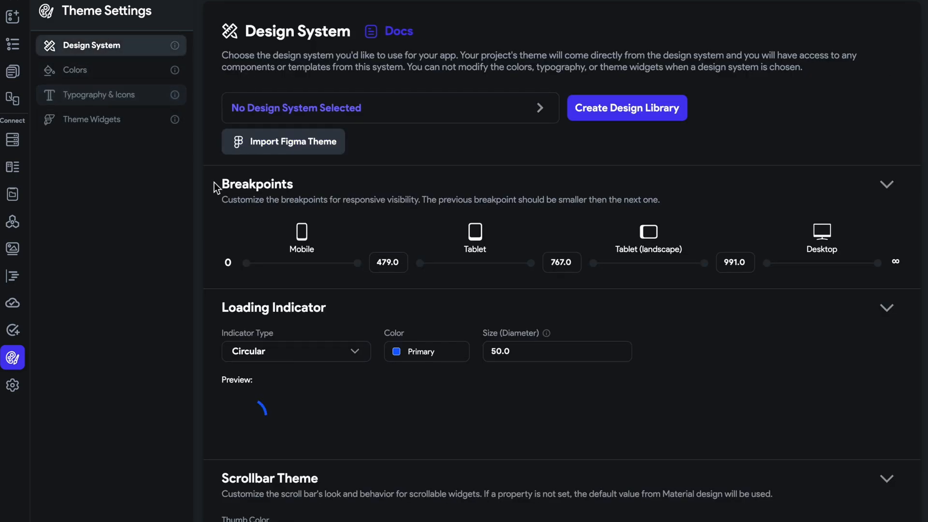
scroll(384, 331, down, 5)
scroll(384, 332, down, 3)
scroll(384, 332, up, 8)
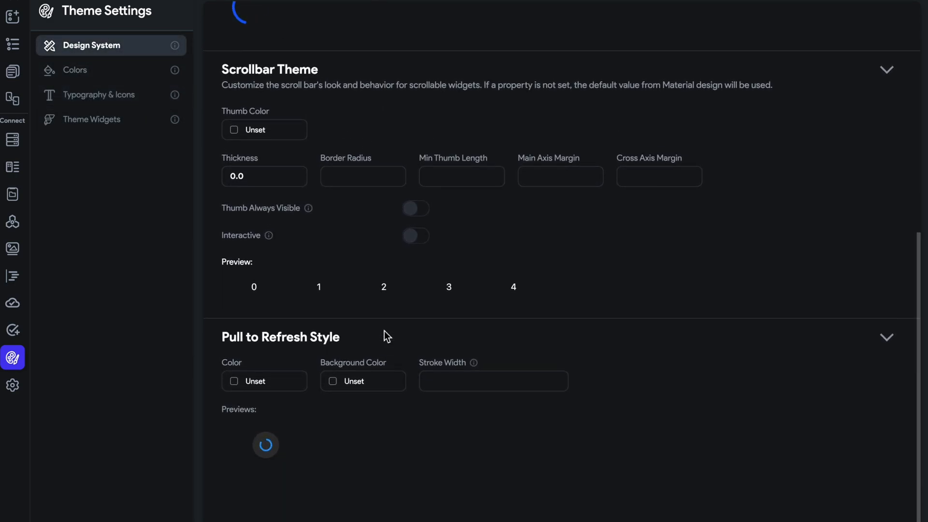
click(133, 94)
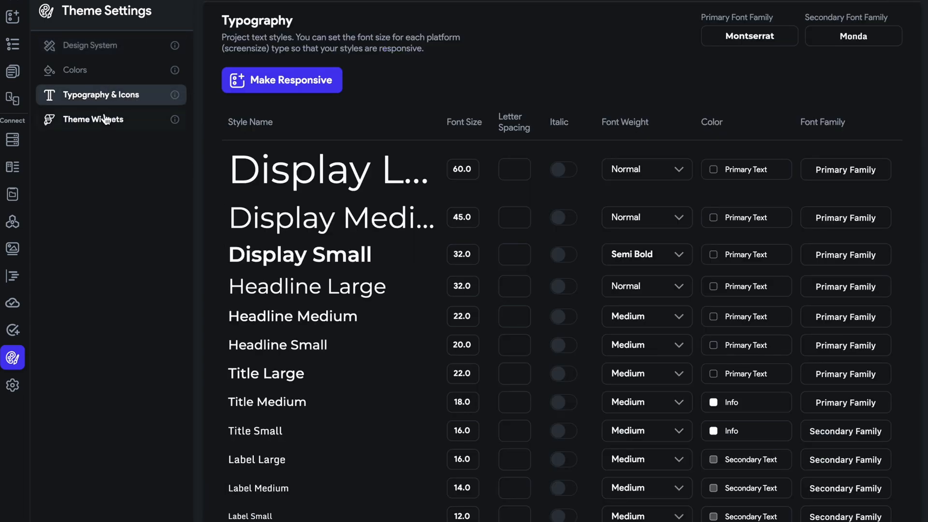
click(109, 119)
click(115, 97)
click(114, 73)
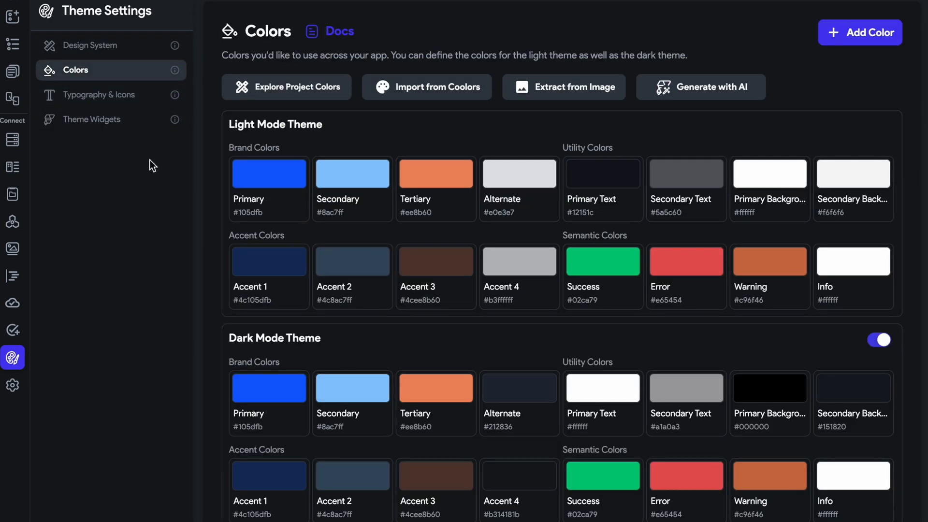
scroll(505, 275, down, 2)
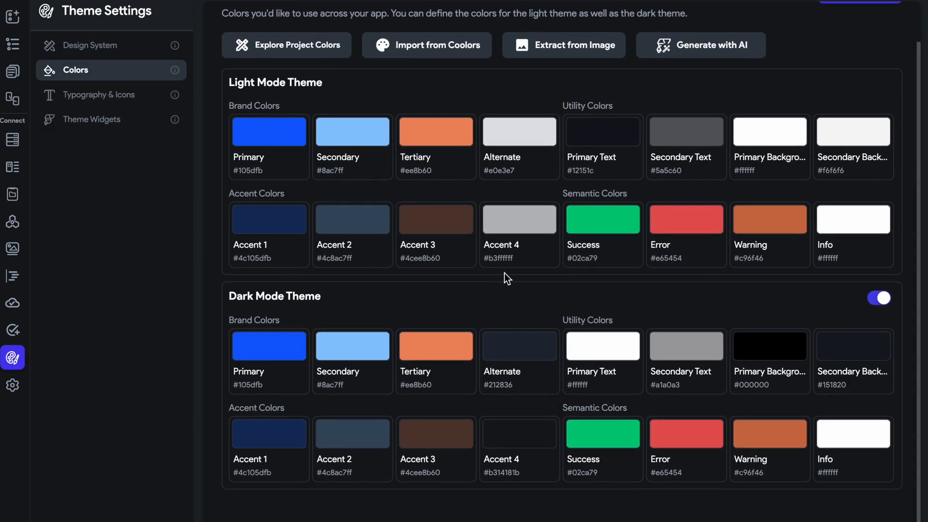
Set the default App Bar background color in the app settings to Secondary Background.
click(13, 385)
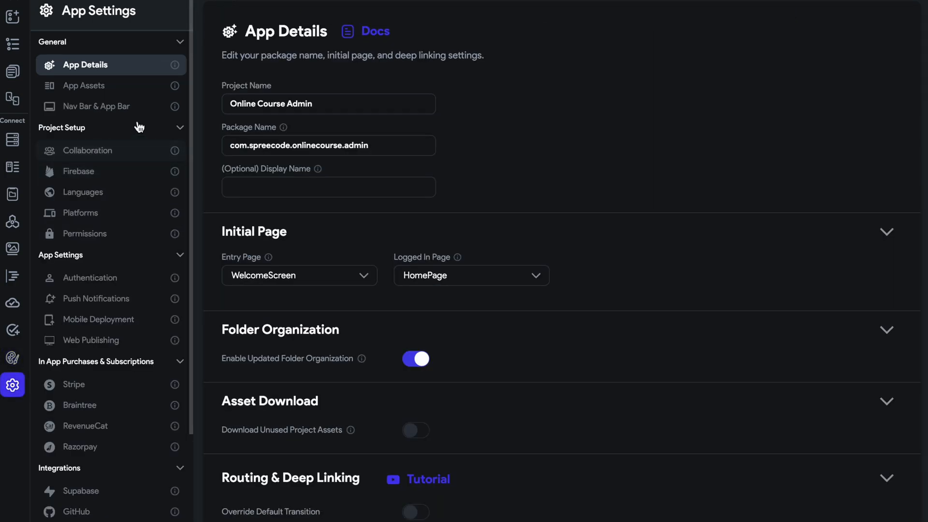
click(125, 90)
click(129, 113)
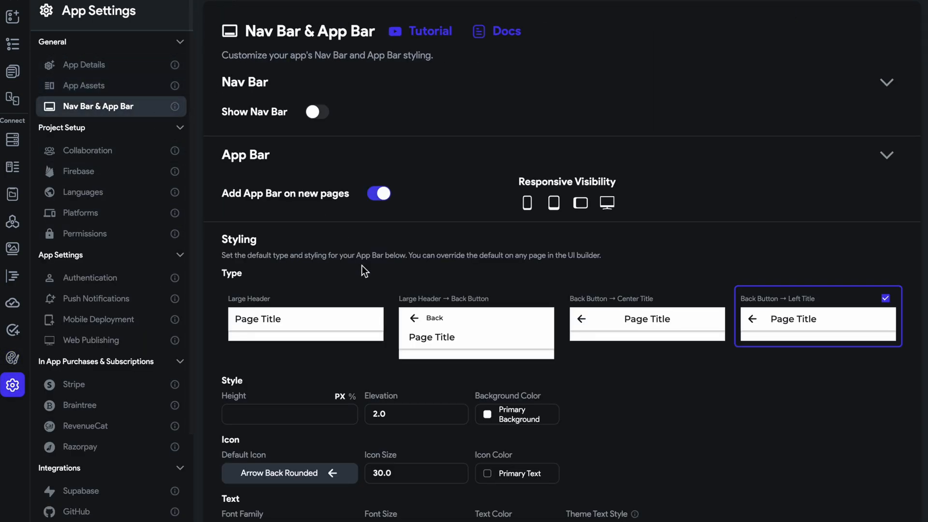
scroll(363, 268, down, 2)
click(488, 386)
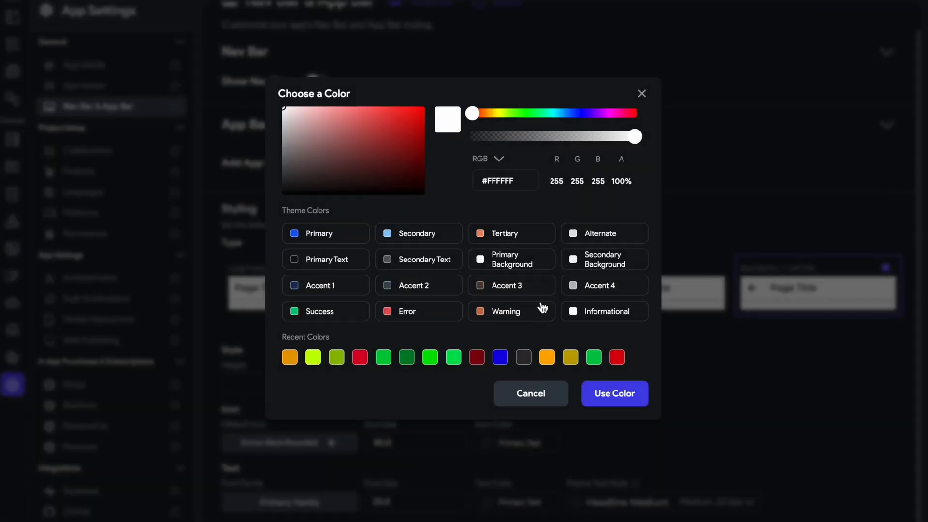
click(592, 269)
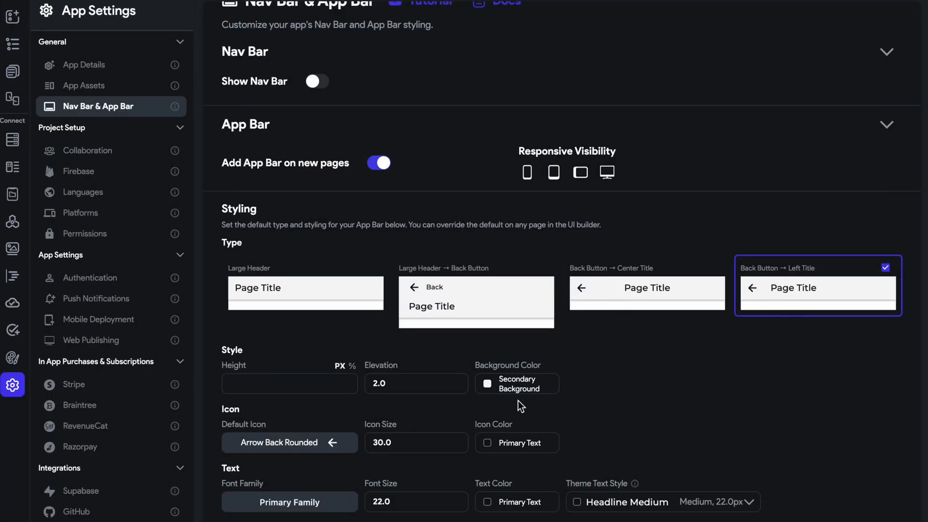
Set the elevation of the mentor_registration page's AppBar to 0.
click(13, 72)
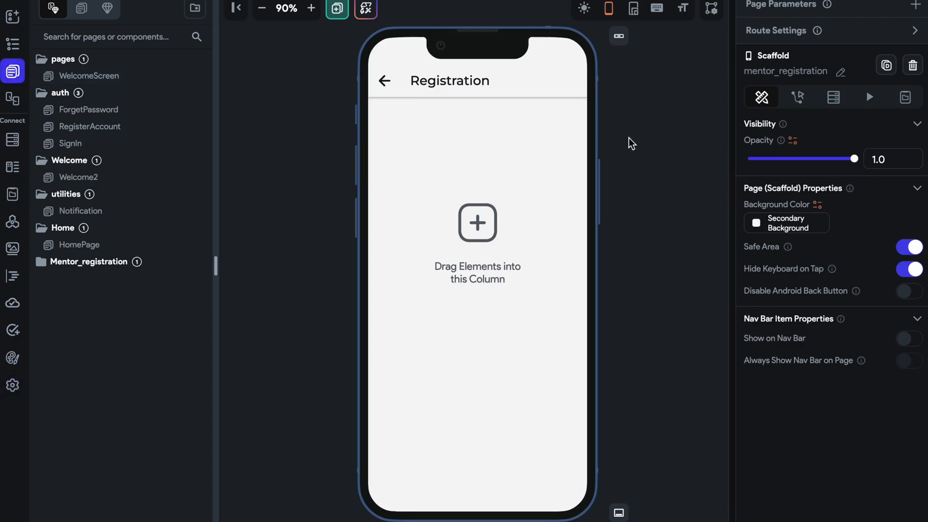
click(586, 79)
drag(762, 215, 723, 216)
text(0)
click(659, 216)
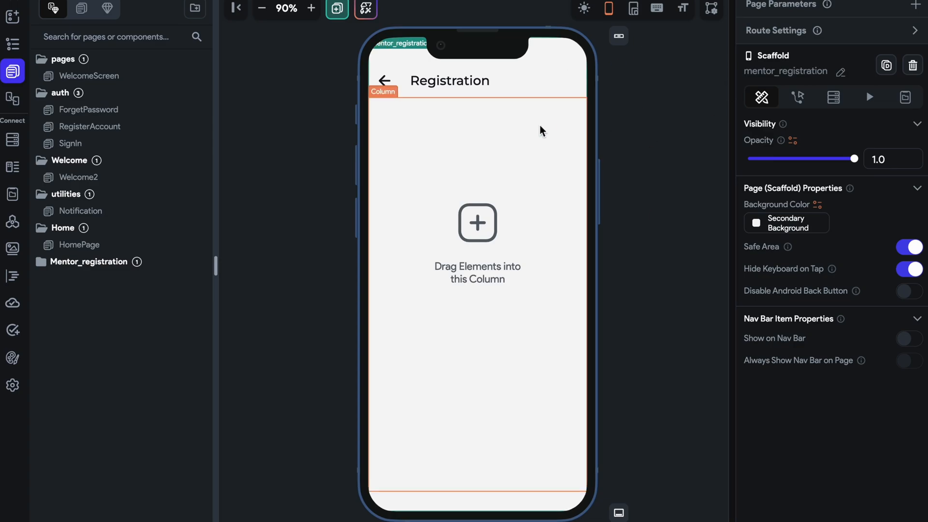
click(544, 83)
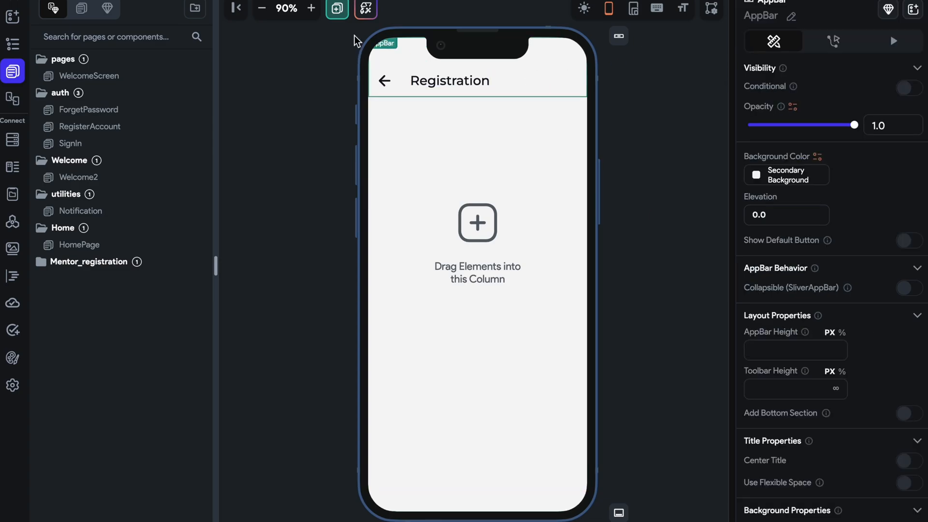
Compare the AppBar's lower edge at elevation 2.0 and at 0, leaving the elevation at 0.
click(321, 3)
double_click(317, 8)
click(316, 7)
click(311, 8)
click(604, 100)
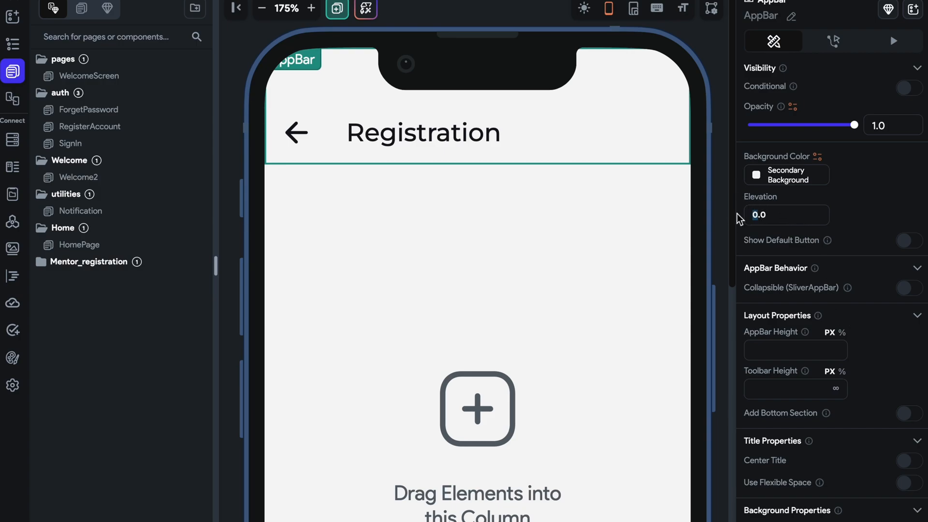
click(650, 237)
click(696, 72)
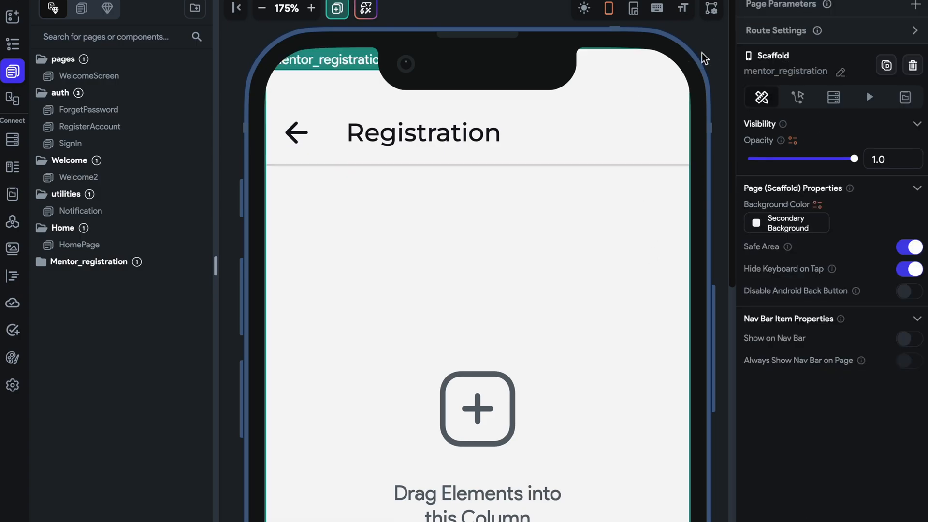
click(667, 83)
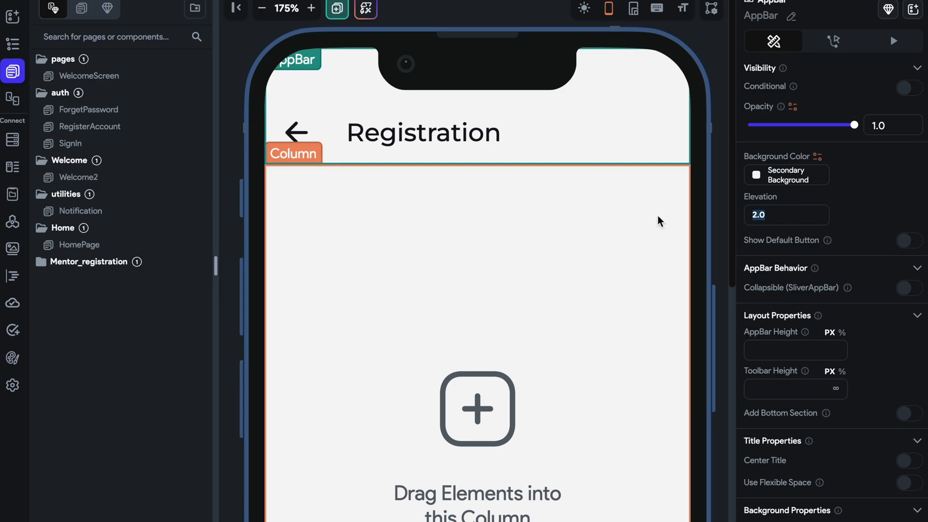
click(538, 22)
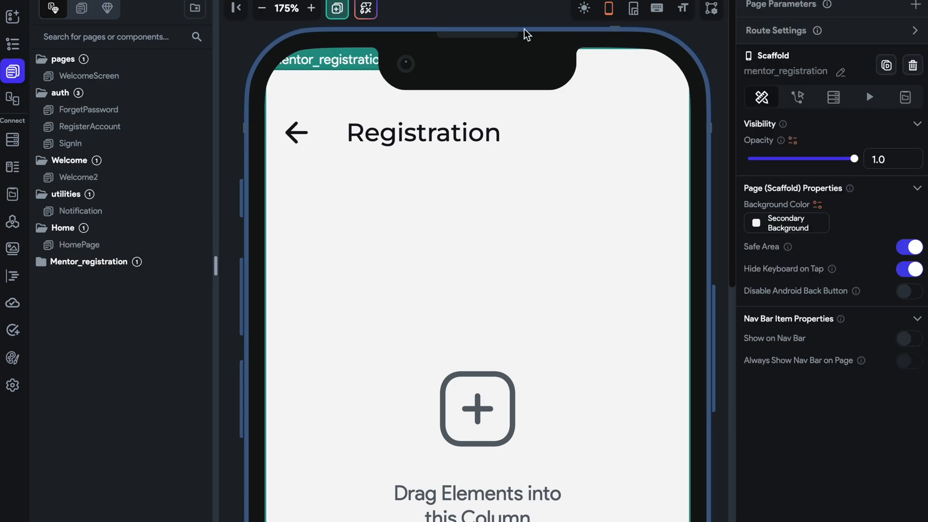
click(263, 11)
click(267, 14)
click(267, 14)
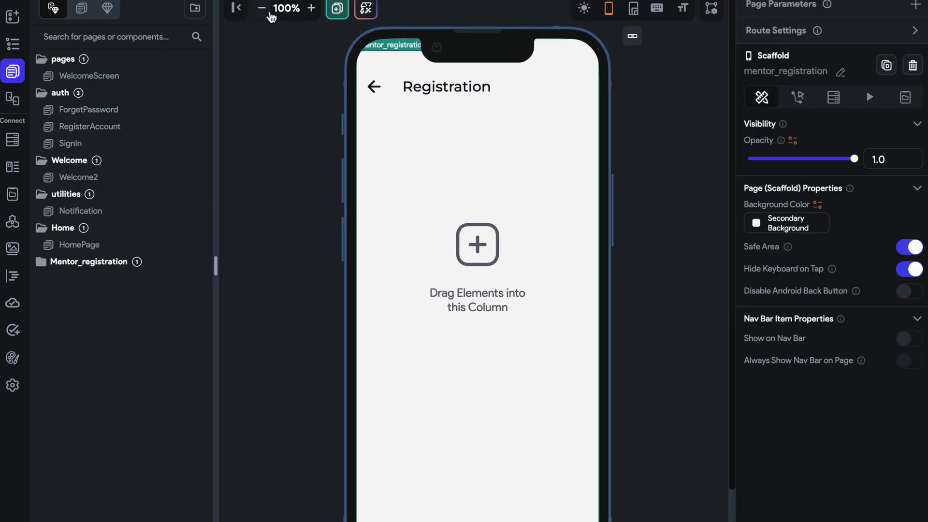
click(269, 14)
Replace the back arrow in the AppBar's icon button with a filled home icon from the Material set.
click(386, 83)
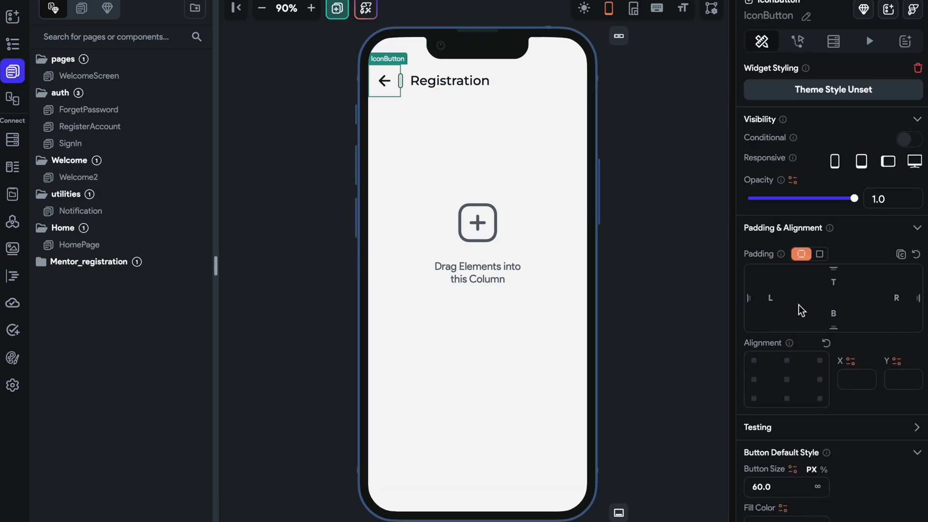
scroll(799, 310, down, 5)
click(842, 424)
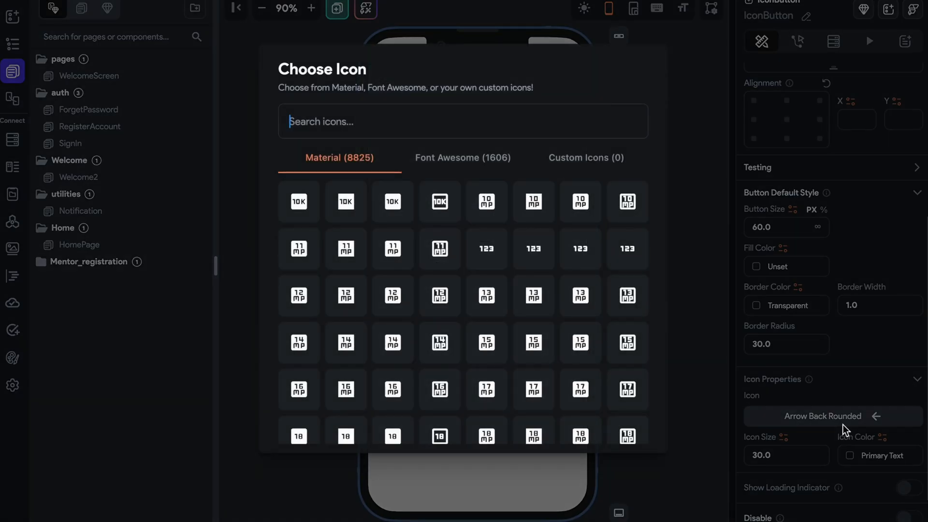
text(home)
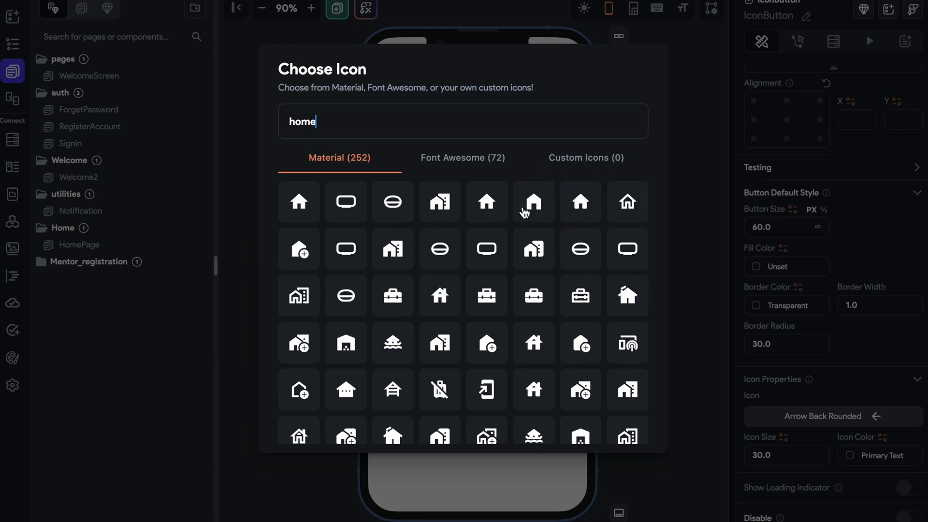
click(538, 207)
click(626, 174)
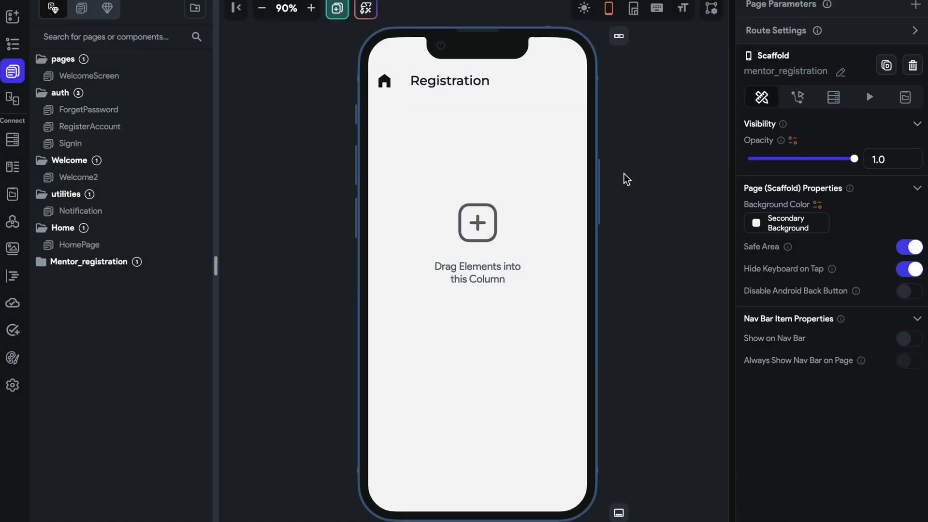
Add a Text widget to the Column on the mentor_registration page.
click(394, 116)
click(13, 16)
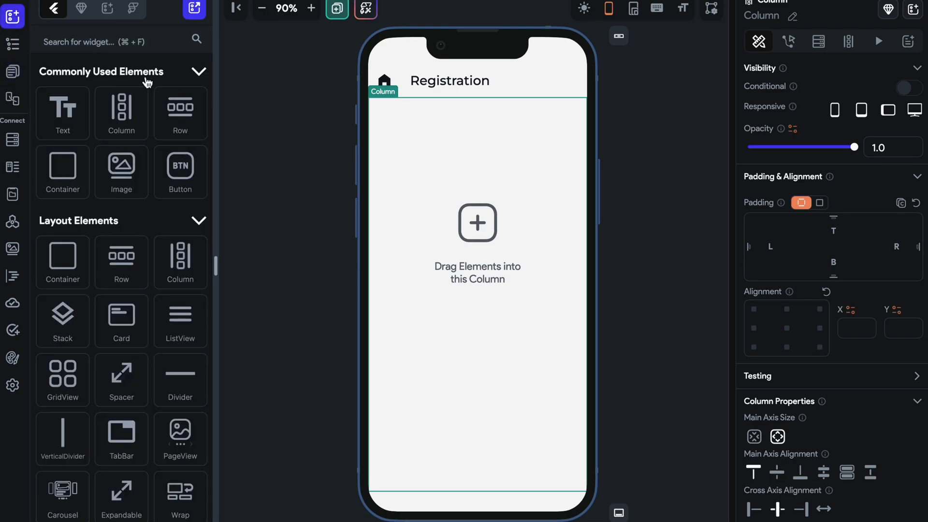
click(66, 110)
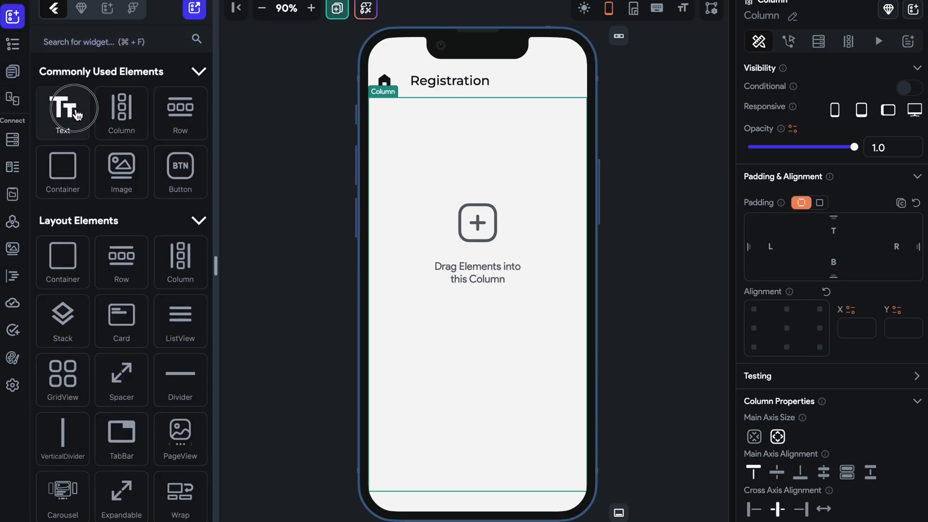
click(395, 133)
Set the Column's padding to a uniform 10 on all sides.
click(819, 309)
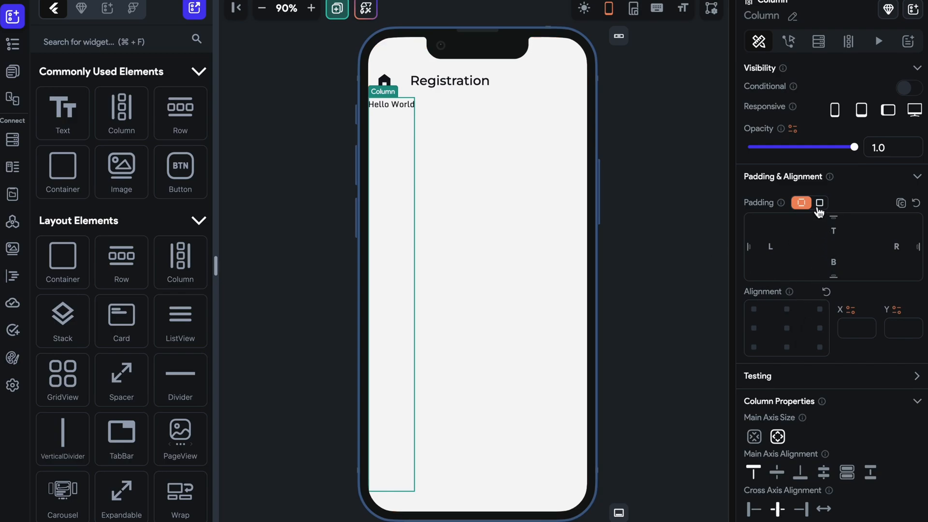
click(819, 202)
click(888, 229)
text(15)
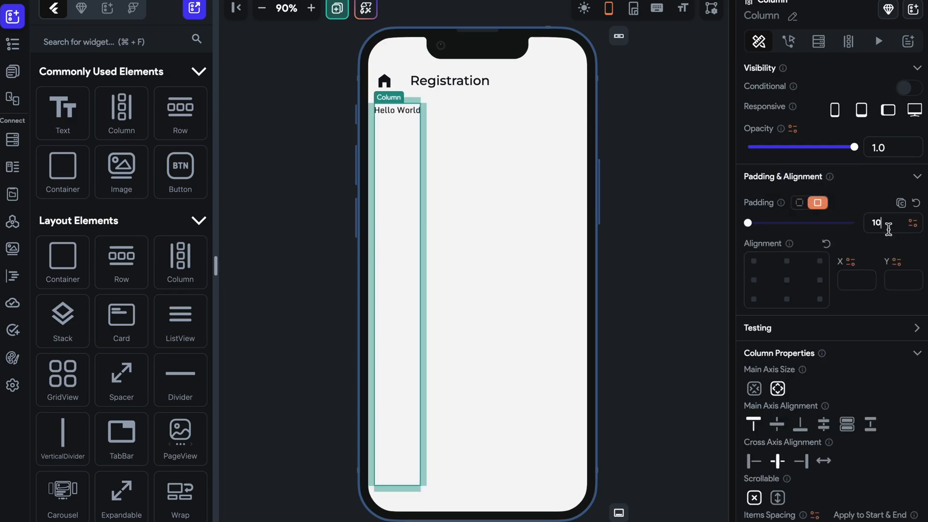
click(426, 111)
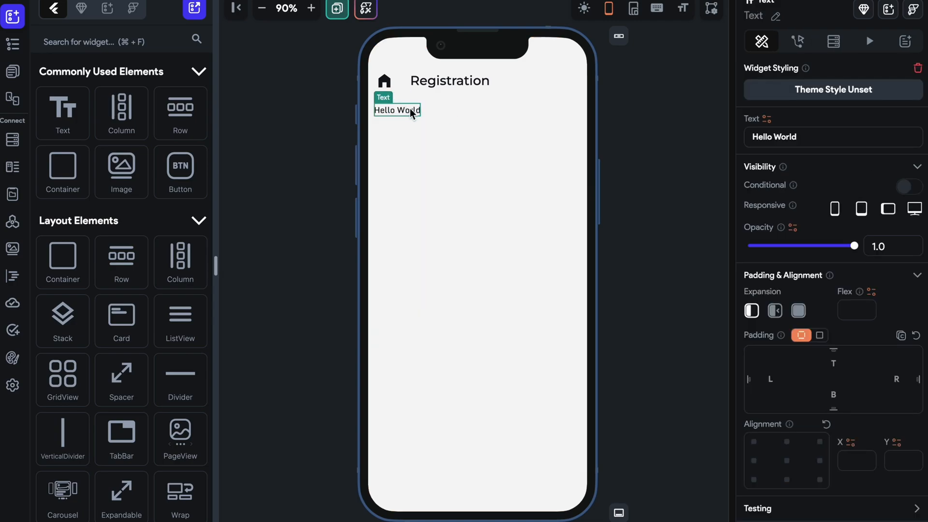
click(597, 288)
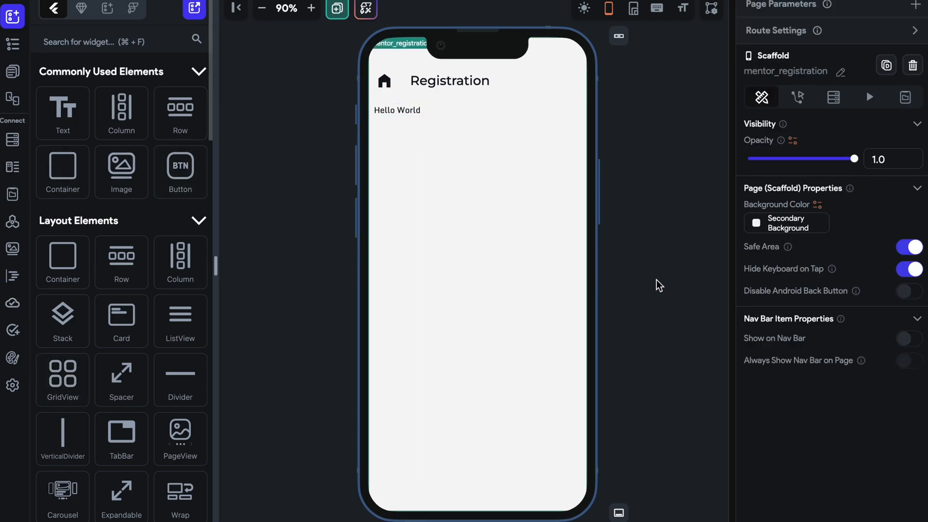
Set the primary font family in the theme typography settings to Source Sans Pro.
click(12, 385)
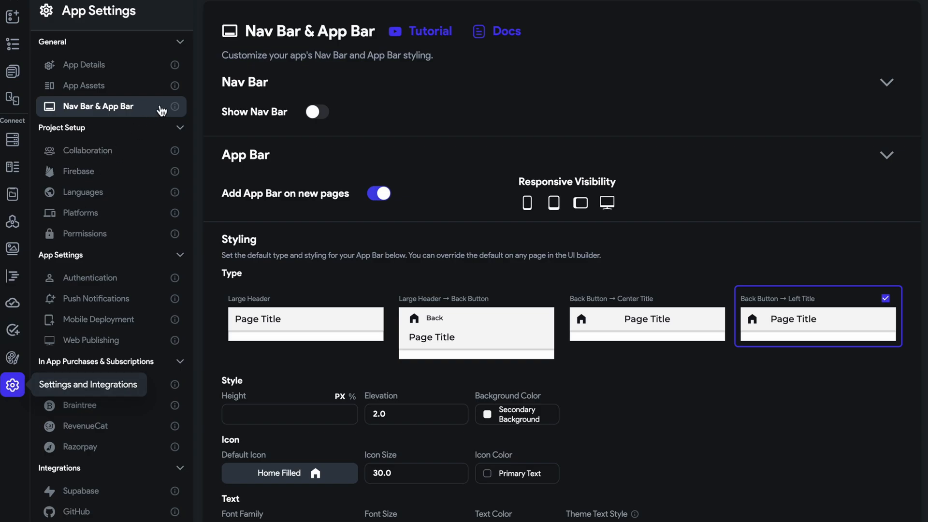
click(125, 74)
click(127, 83)
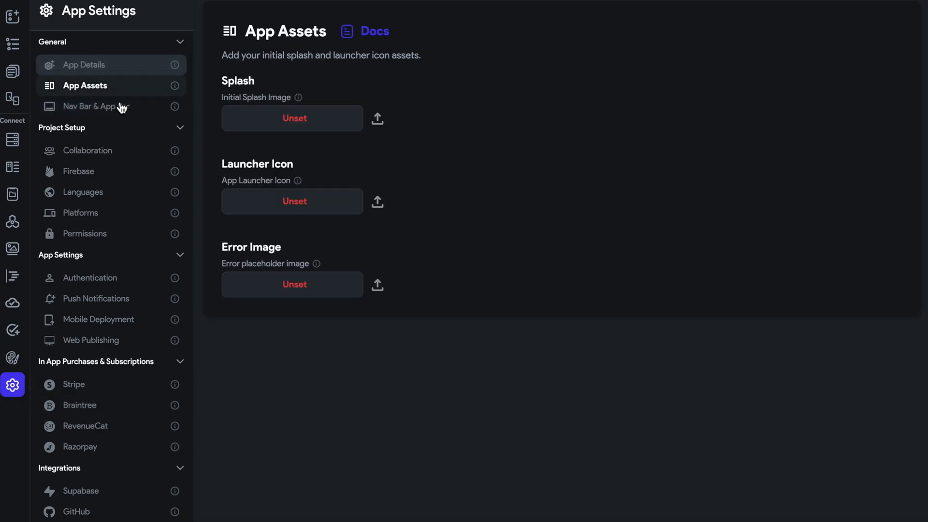
click(12, 358)
click(134, 102)
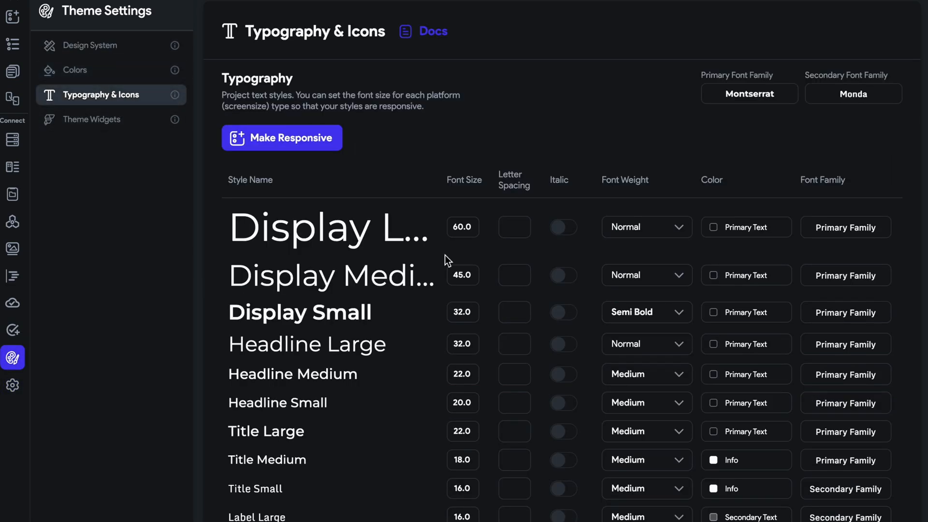
scroll(444, 254, down, 1)
click(750, 69)
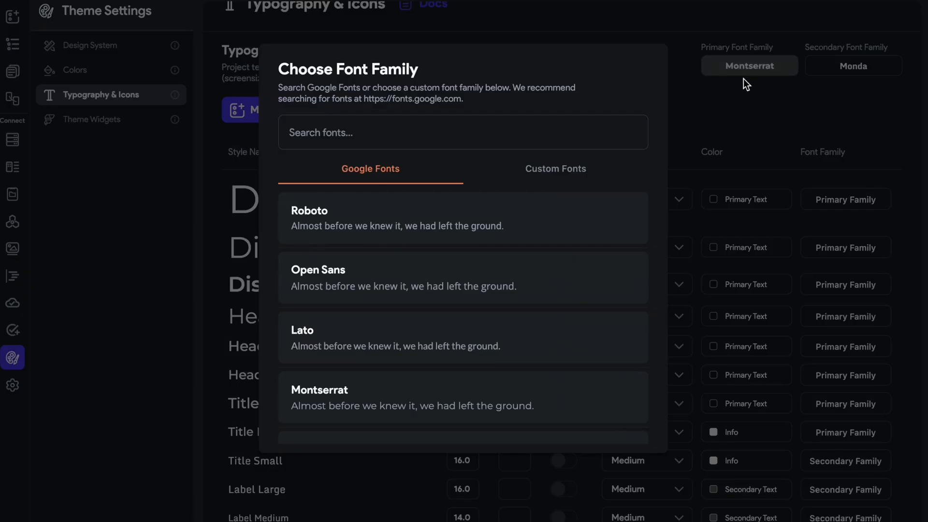
scroll(430, 245, down, 4)
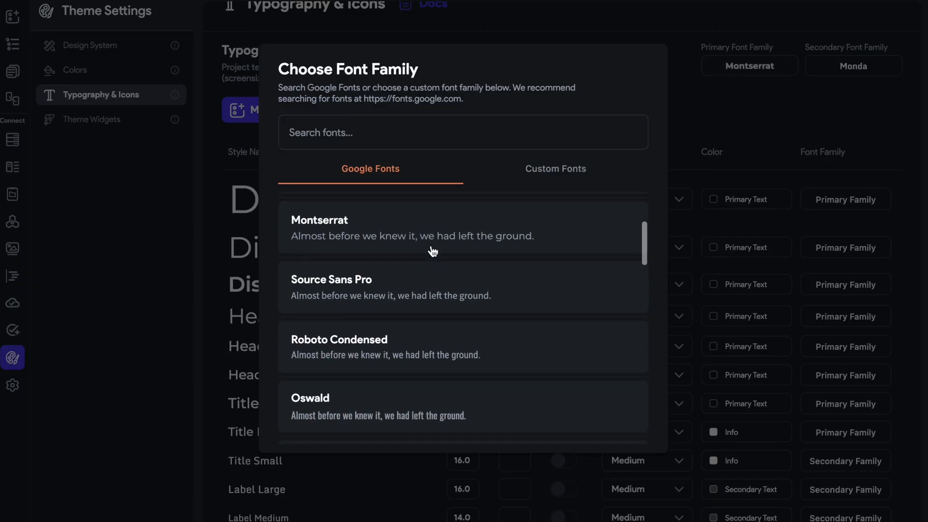
click(405, 296)
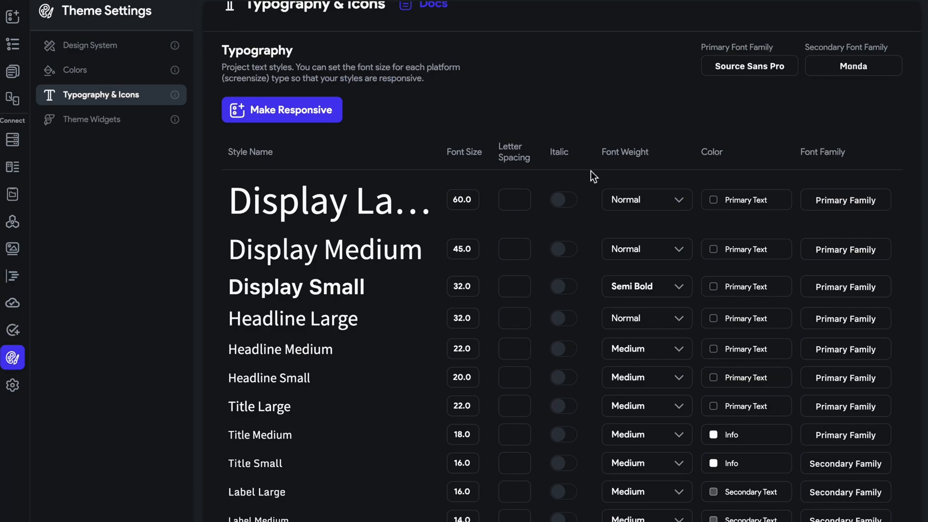
Open the secondary font family selection and browse the Google Fonts for a replacement.
click(851, 71)
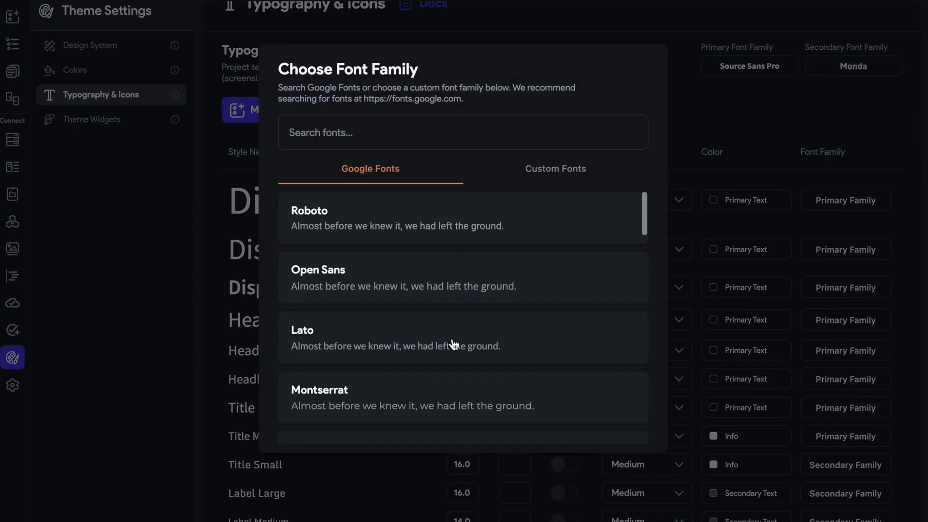
scroll(450, 341, down, 6)
scroll(451, 341, down, 4)
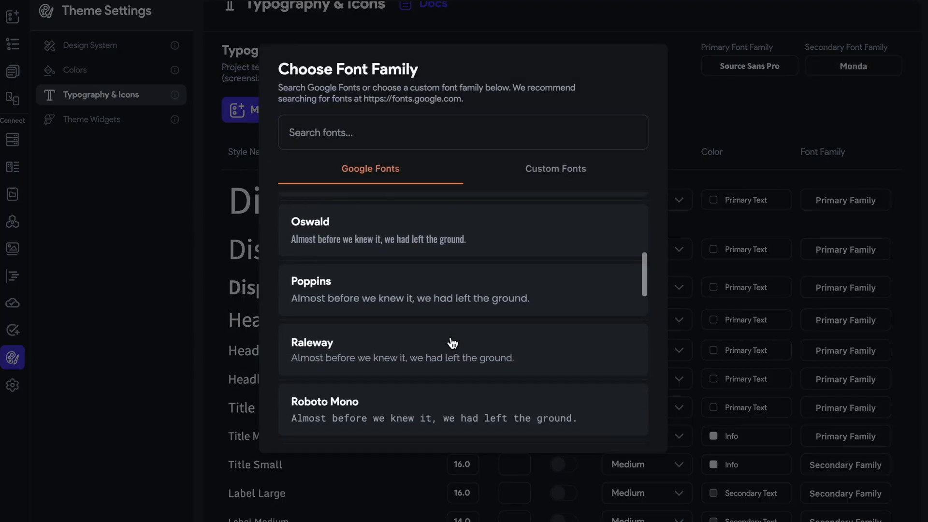
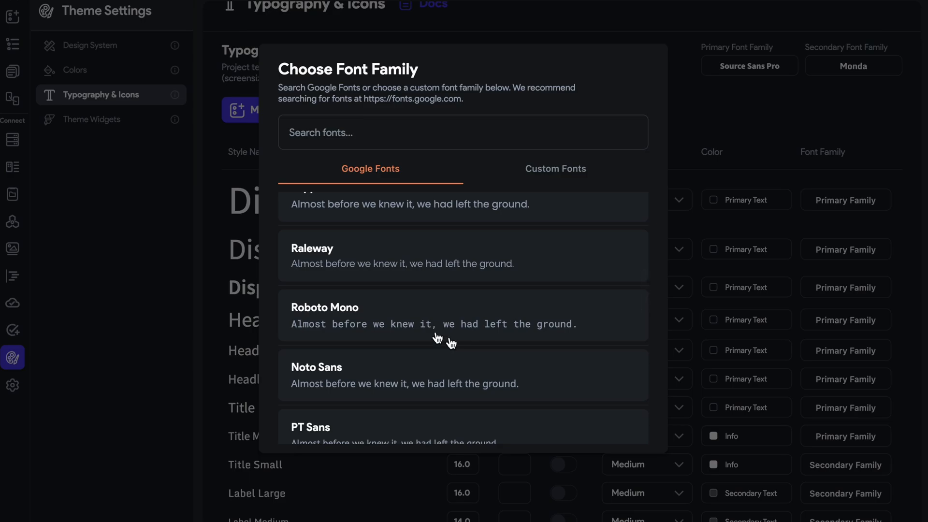
Search the Google Fonts for "arial" as the secondary font family and clear the search.
text(ari)
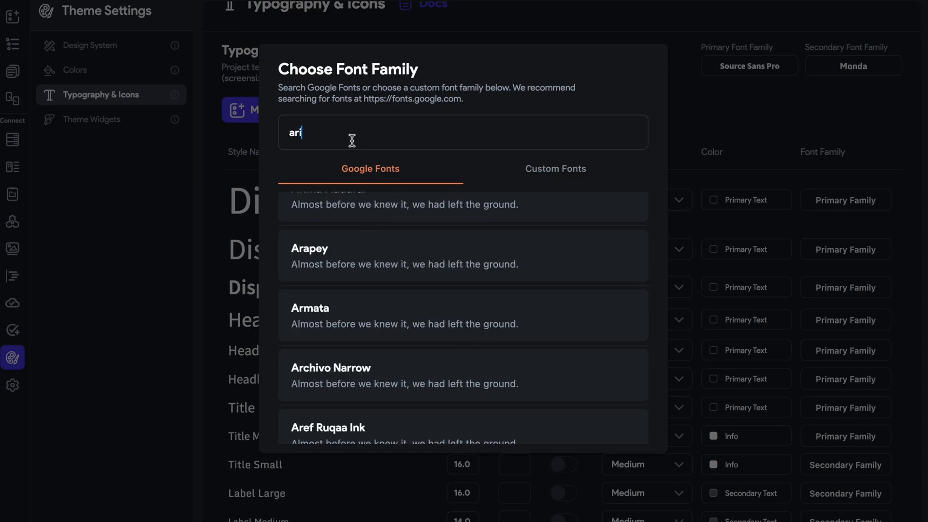
scroll(321, 292, up, 5)
text(al)
scroll(395, 347, down, 1)
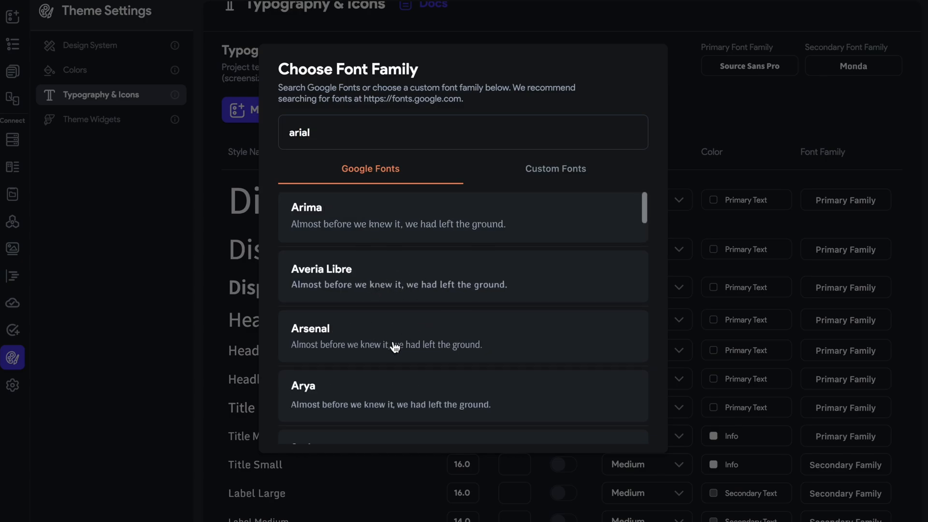
scroll(429, 303, down, 4)
key(BackSpace)
key(BackSpace)
key(BackSpace)
key(BackSpace)
key(BackSpace)
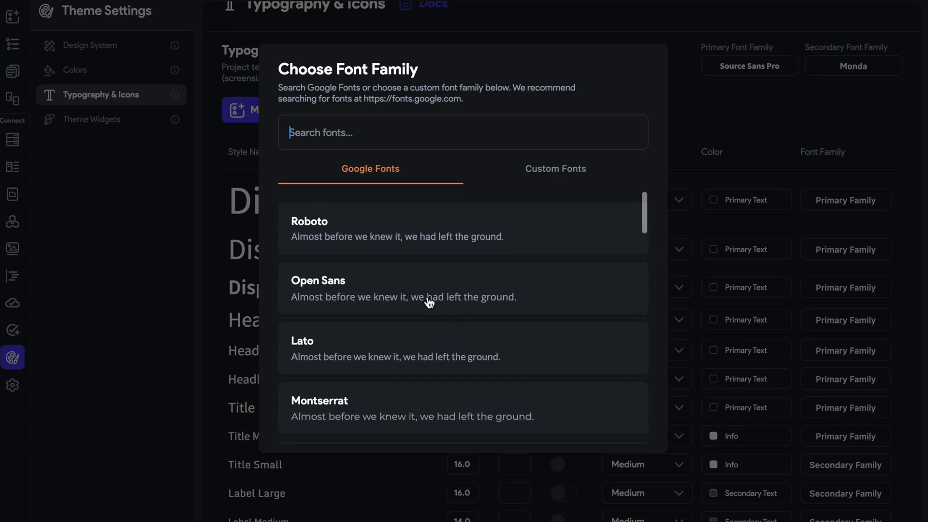
Set the theme's secondary font family to Poppins and make the text styles responsive, showing the Desktop styles.
scroll(439, 304, down, 8)
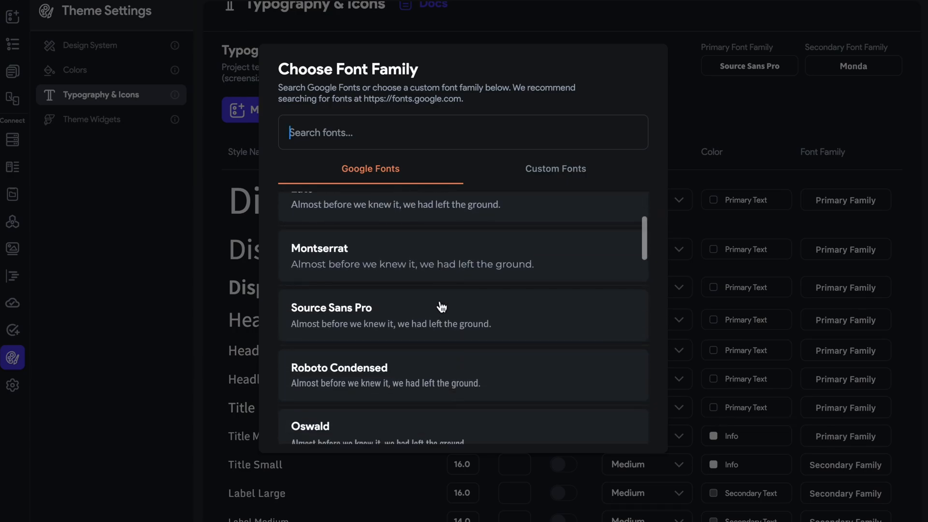
text(pop)
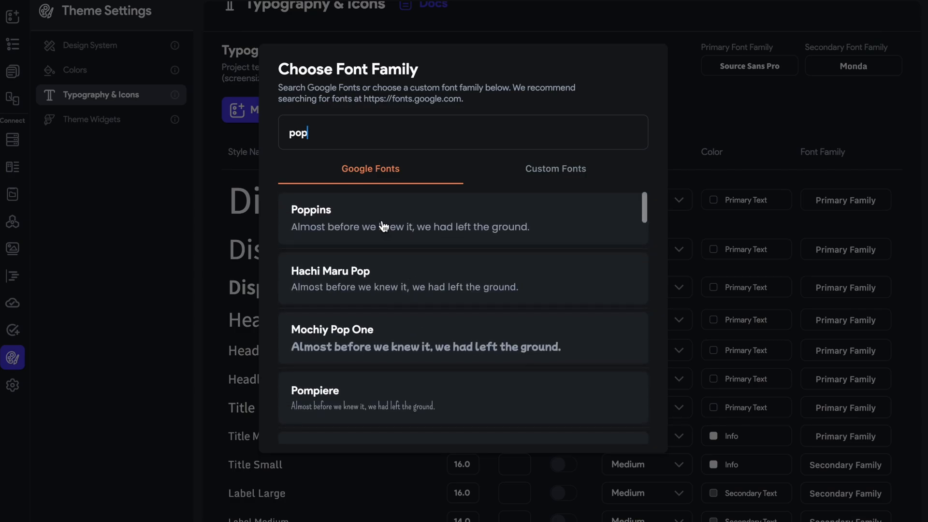
click(383, 226)
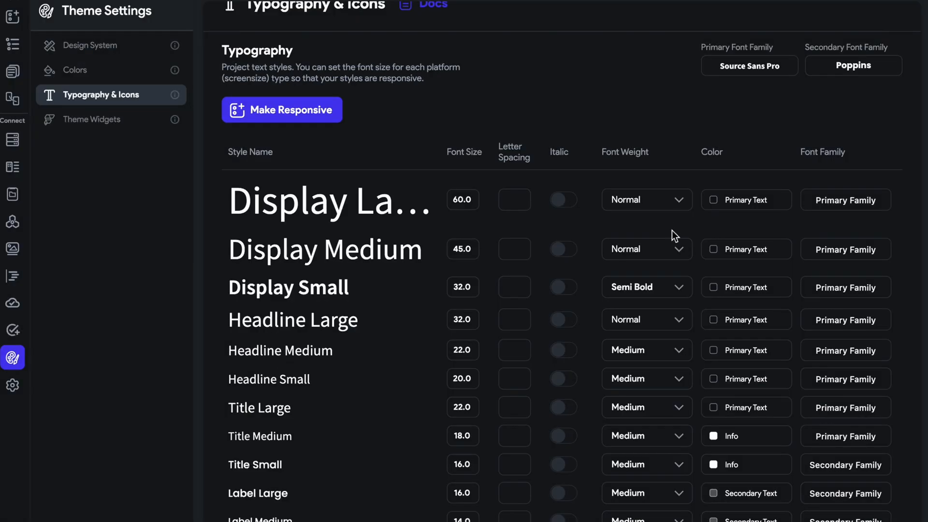
click(290, 110)
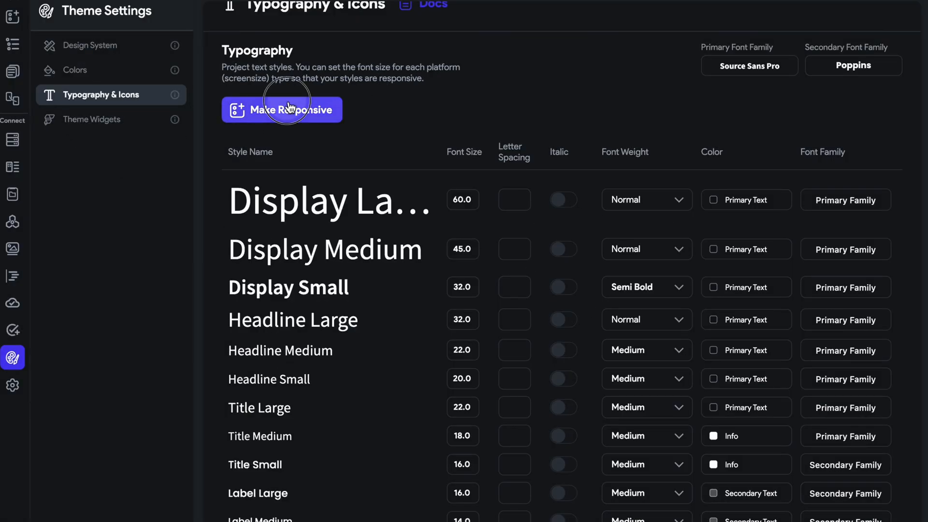
click(475, 151)
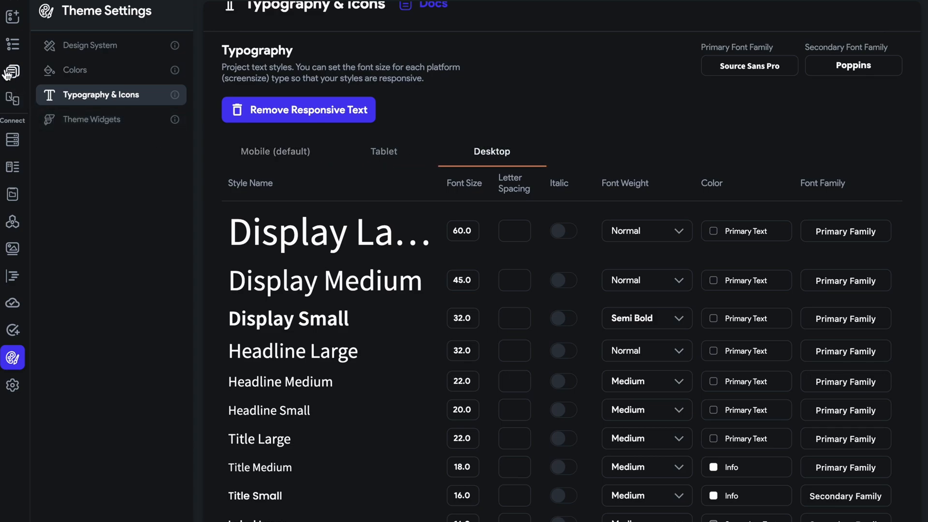
Replace the Hello World Text in the mentor_registration page's Column with a newly added Text widget.
click(6, 72)
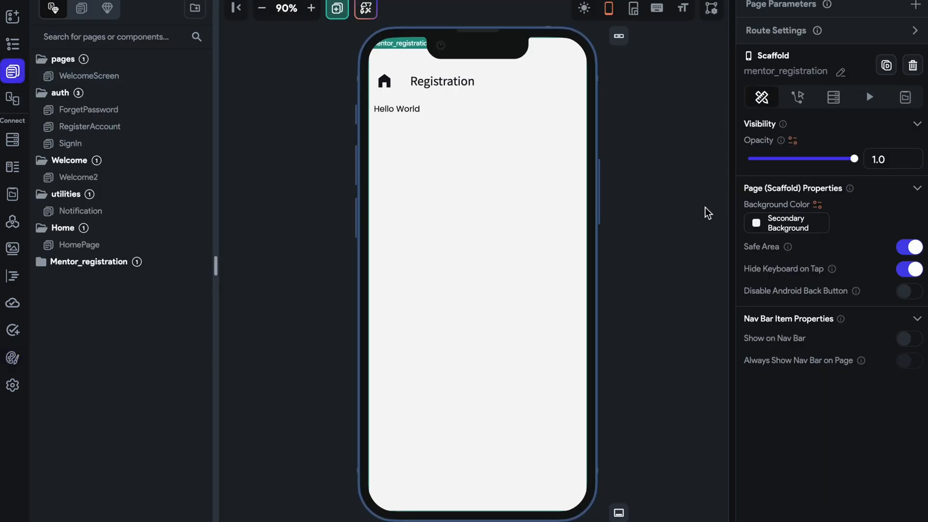
click(393, 111)
drag(800, 136, 673, 135)
key(BackSpace)
click(634, 154)
click(405, 111)
key(Delete)
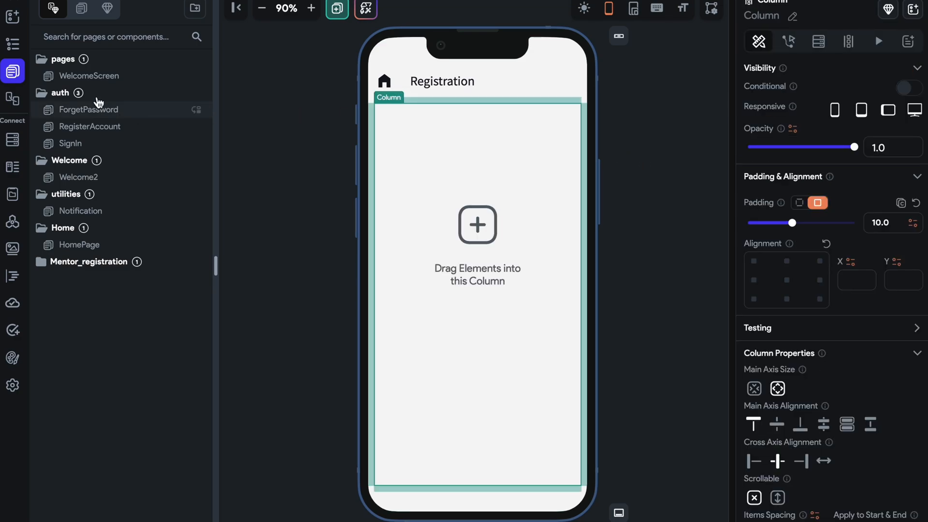
click(12, 17)
drag(63, 113, 391, 122)
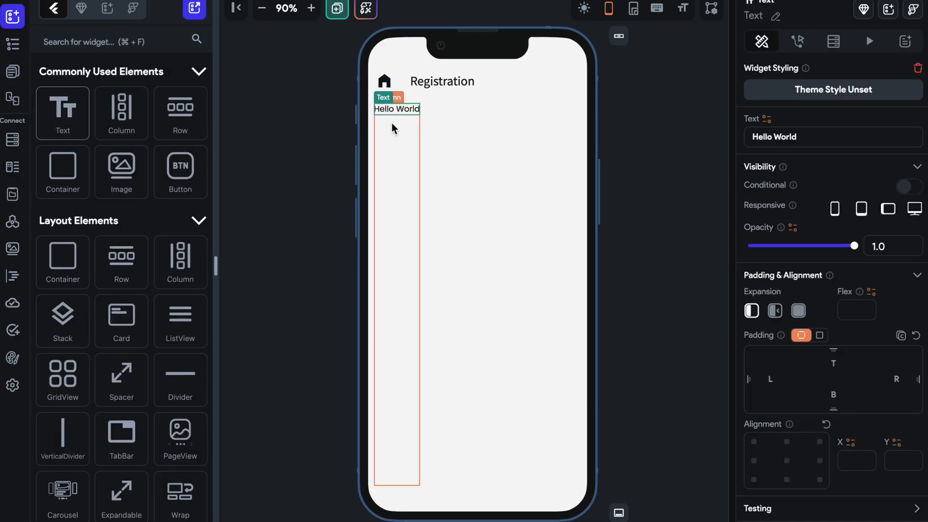
Try the Primary Family theme font on the Text widget and return it to Secondary Family.
scroll(857, 431, down, 7)
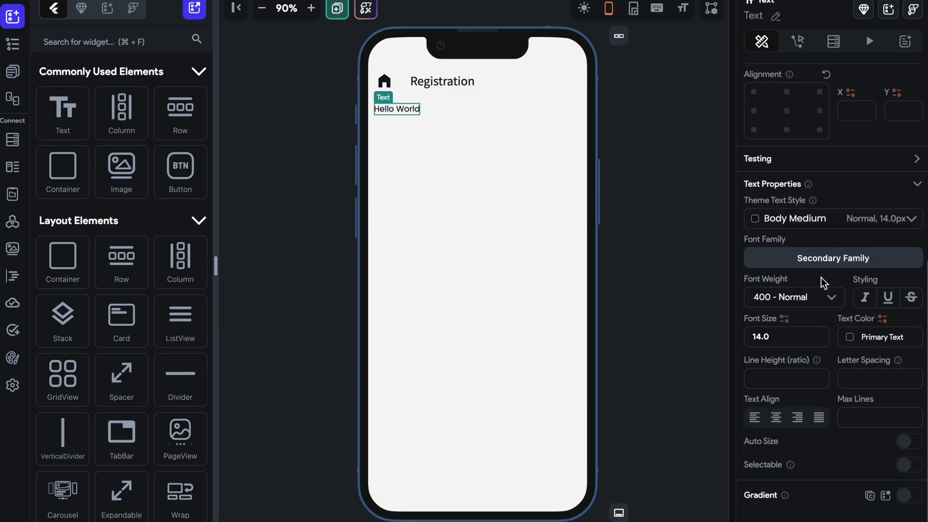
click(818, 257)
click(603, 167)
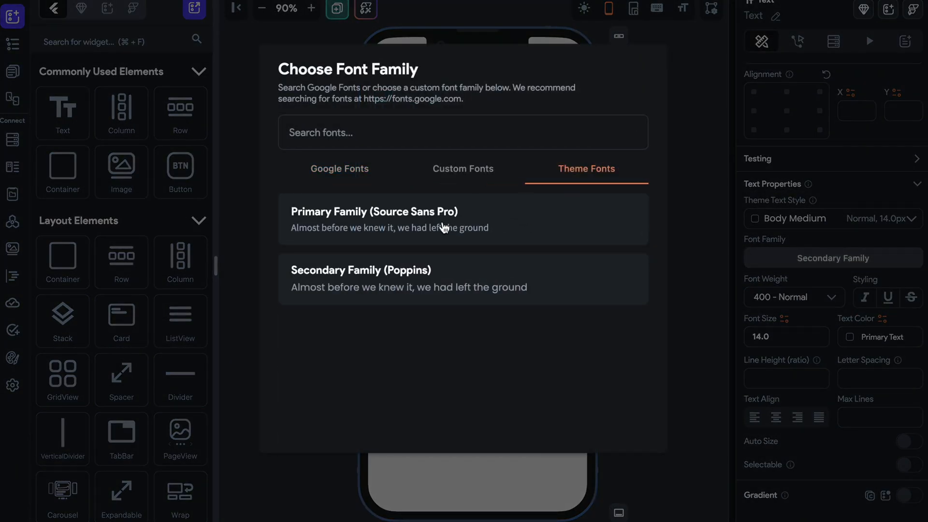
click(443, 226)
click(833, 258)
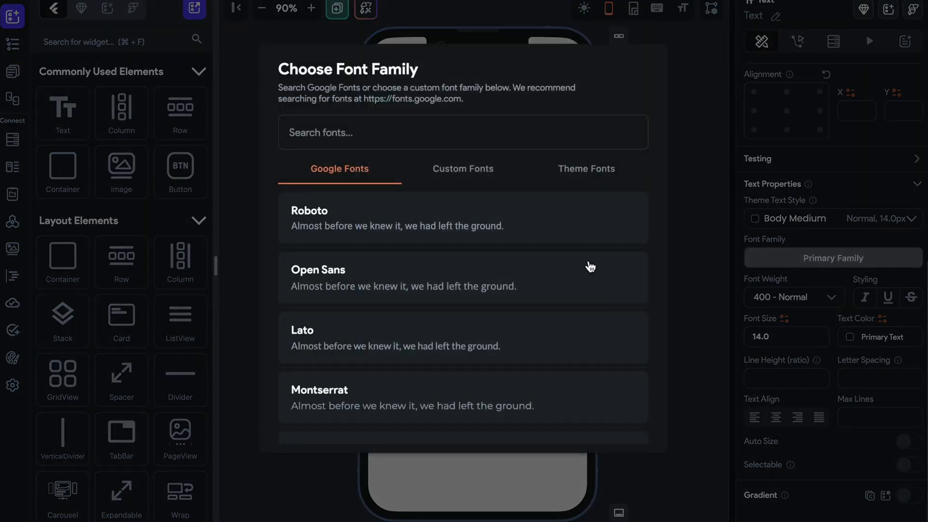
click(558, 175)
click(424, 265)
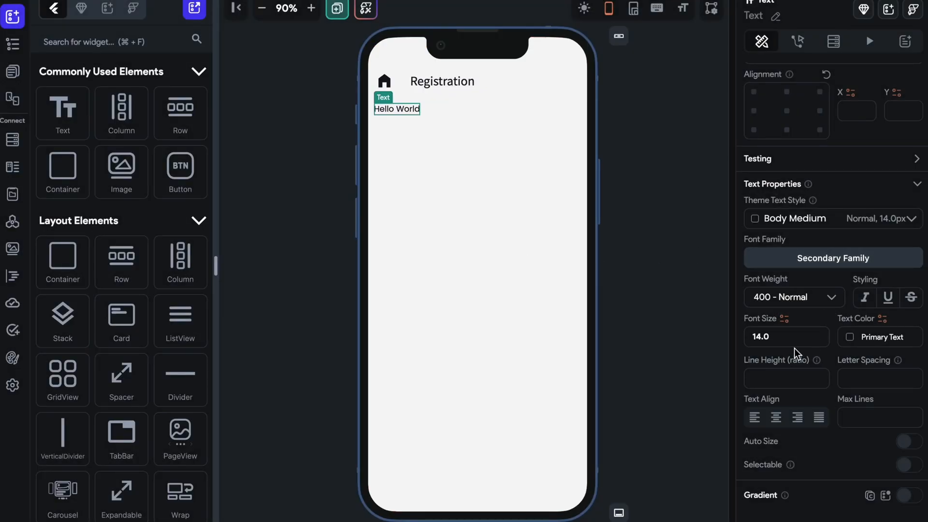
Change the Text widget's content to "Enter Your Personal Details".
scroll(783, 340, up, 7)
drag(816, 136, 709, 133)
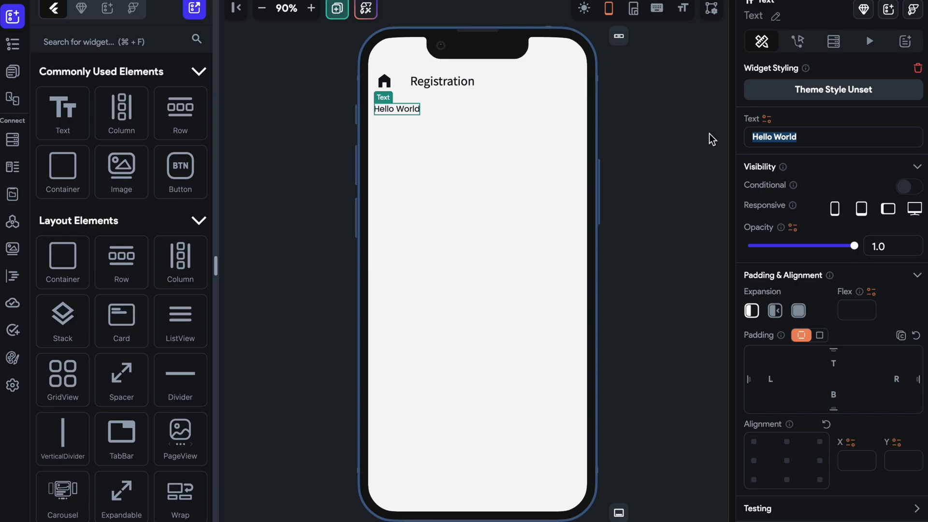
text(Enter Yor)
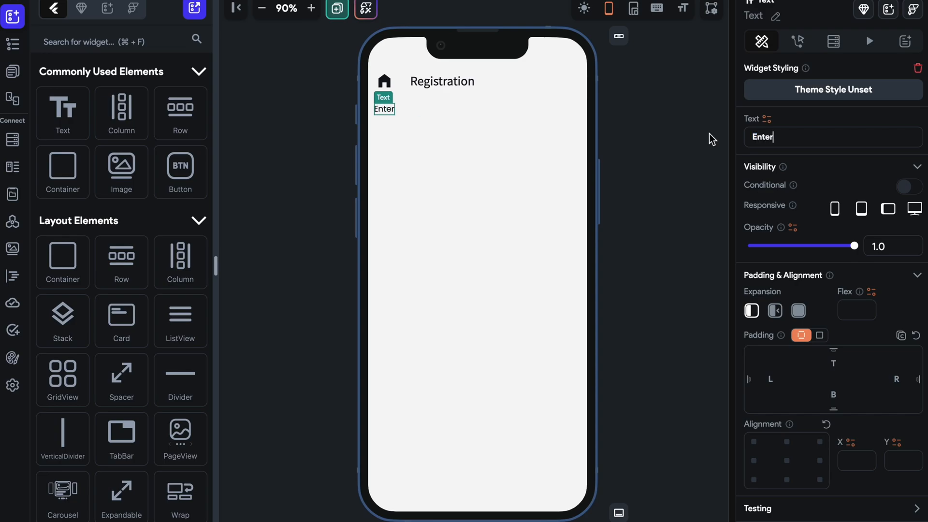
key(BackSpace)
text(ur Personal Details)
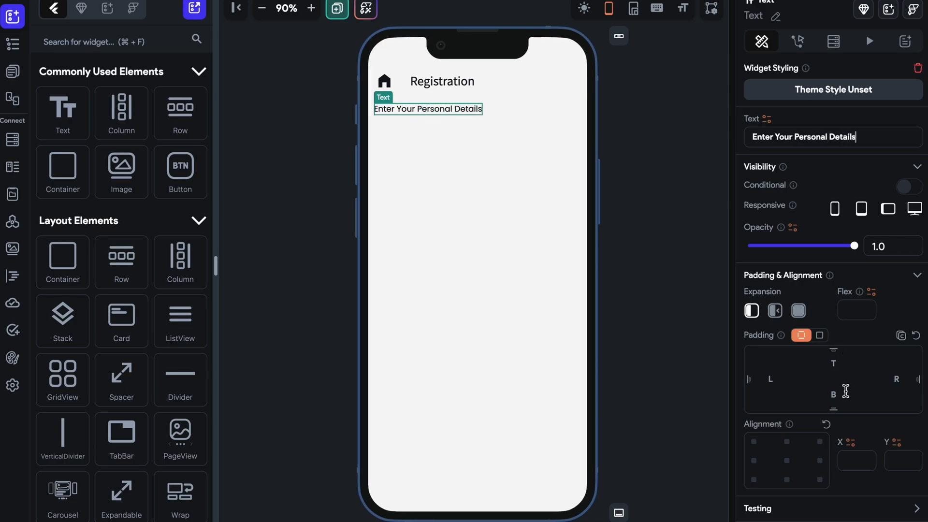
Set the "Enter Your Personal Details" text to font size 16 and font weight 500 - Medium.
scroll(818, 389, down, 5)
click(802, 331)
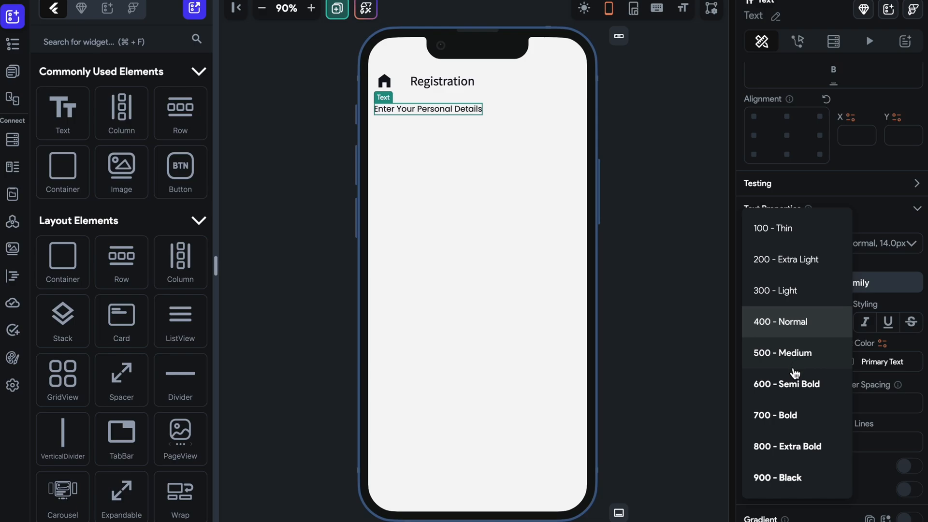
click(792, 385)
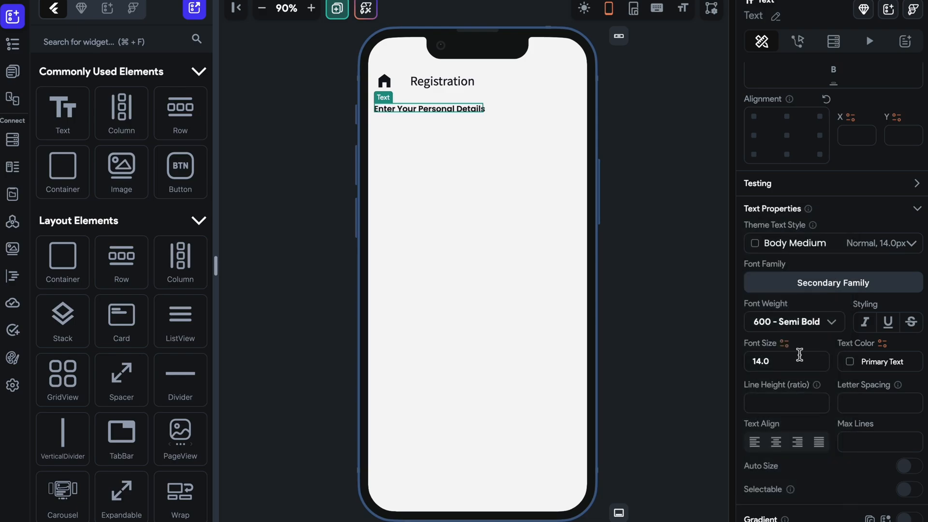
key(Up)
key(Up)
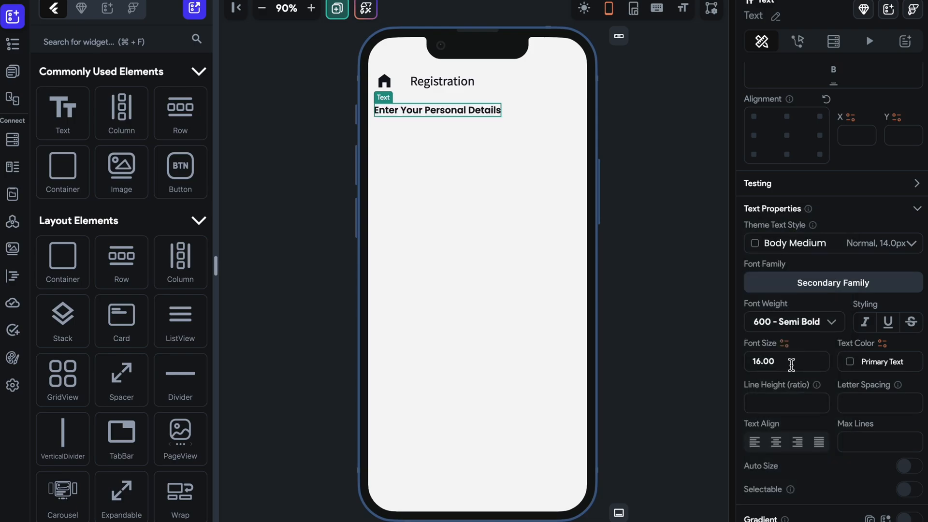
click(797, 333)
click(772, 293)
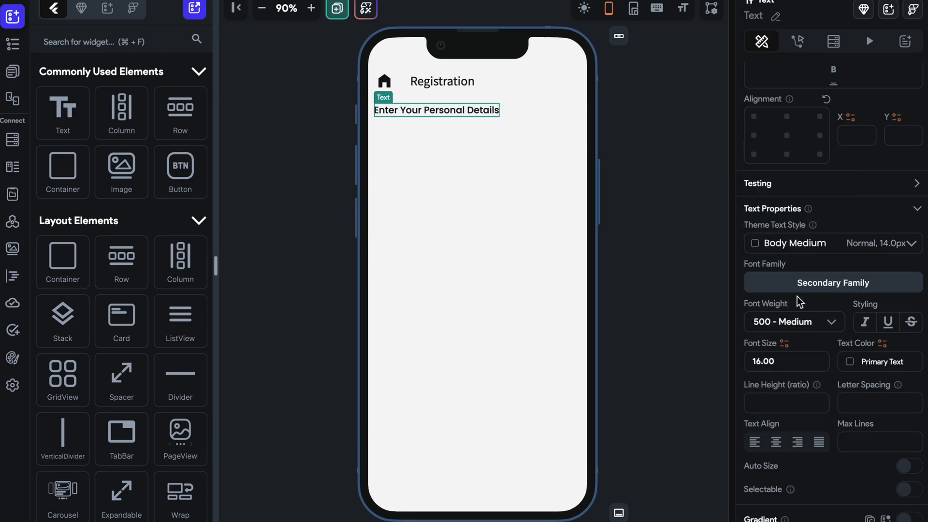
Set the font size of the "Enter Your Personal Details" text to 18.
click(654, 194)
click(473, 112)
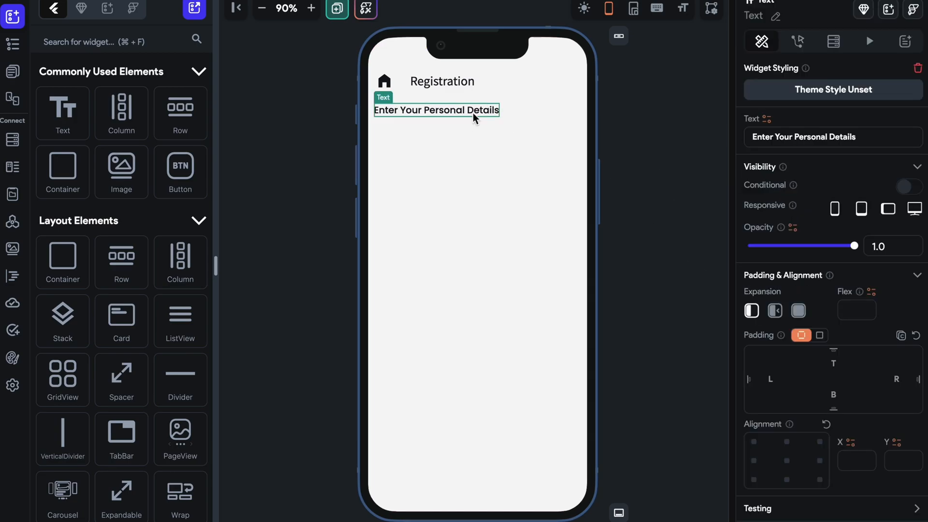
click(665, 138)
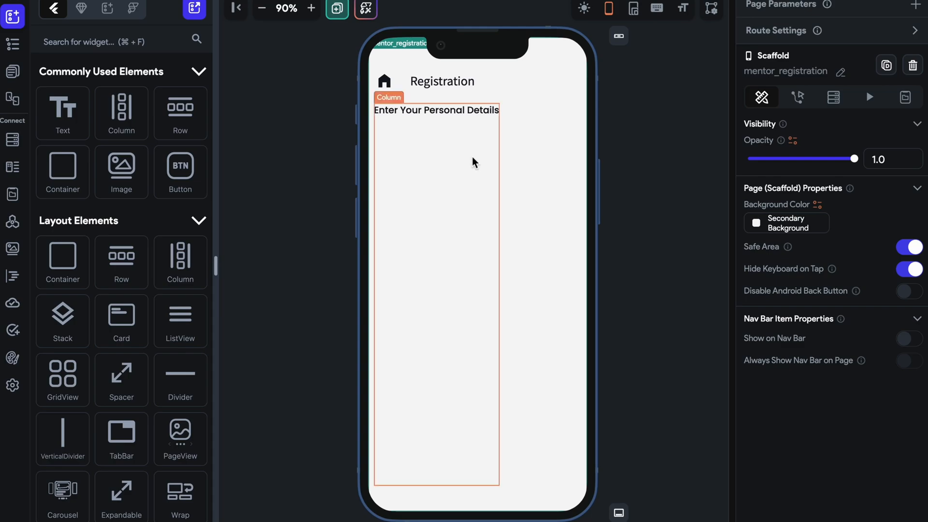
click(462, 116)
scroll(851, 345, down, 7)
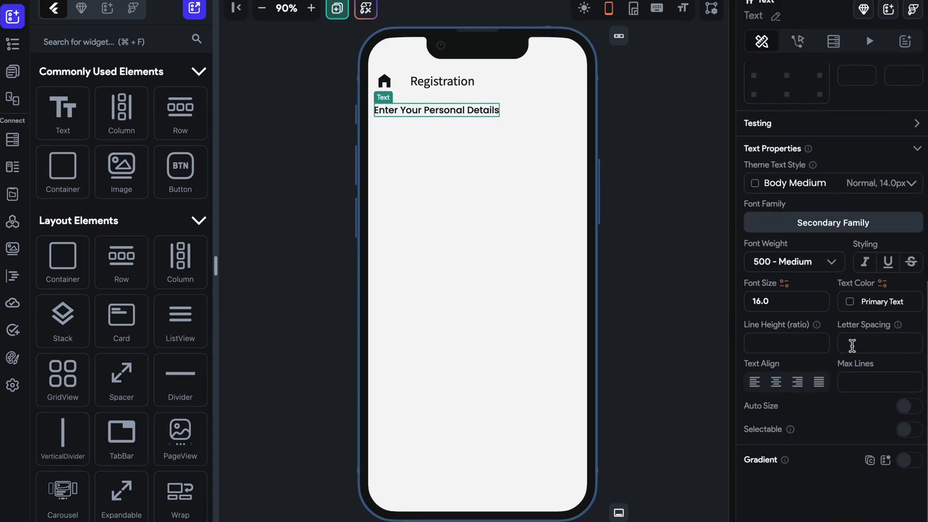
scroll(822, 333, up, 1)
click(818, 328)
key(BackSpace)
key(BackSpace)
key(BackSpace)
key(BackSpace)
text(18)
key(Return)
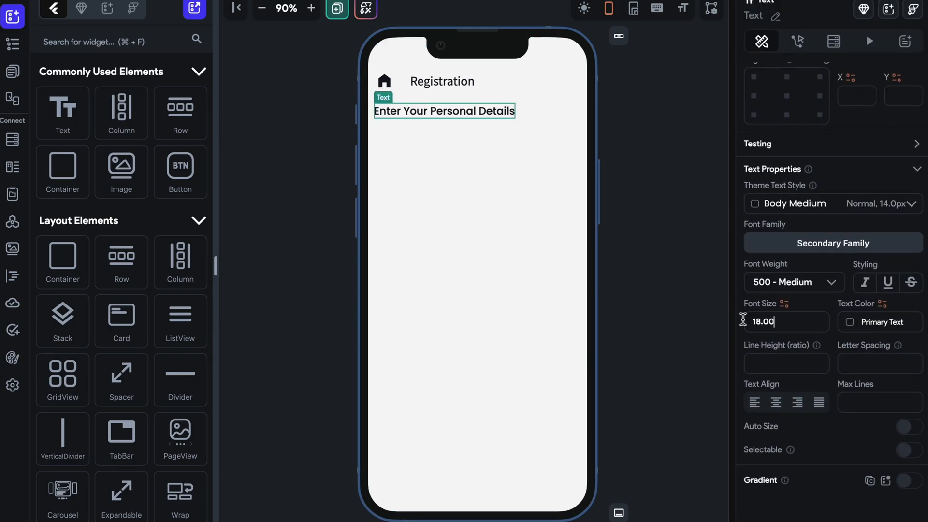
click(651, 250)
click(478, 117)
click(313, 152)
Add a Wrap widget to the Column below the "Enter Your Personal Details" text.
click(171, 48)
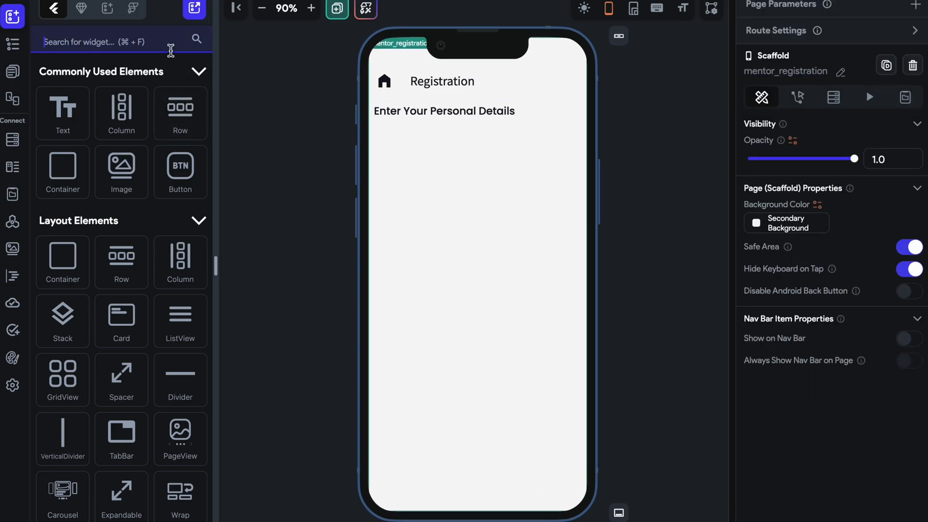
text(wra)
drag(67, 209, 471, 223)
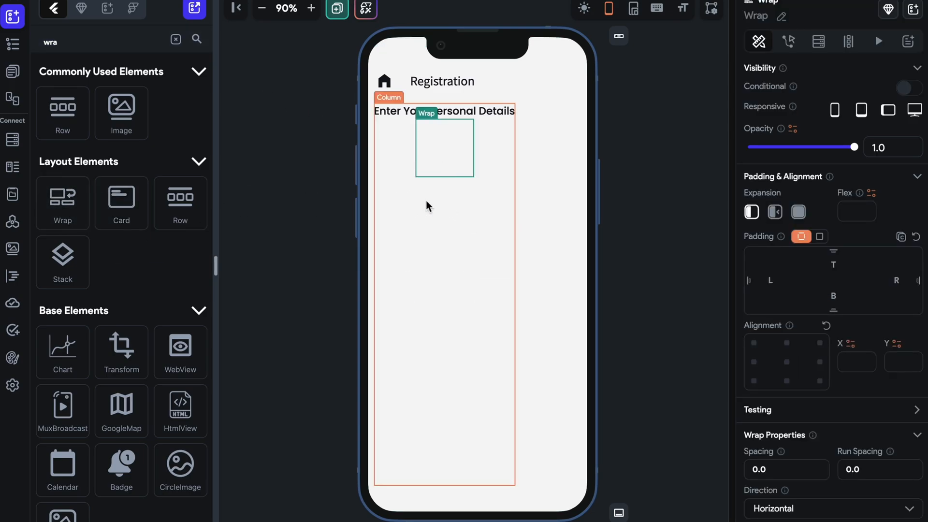
Delete the Wrap widget and undo its deletion.
key(Delete)
scroll(810, 392, down, 2)
key(ctrl+z)
Add a Card widget inside the Wrap below the "Enter Your Personal Details" text.
click(472, 149)
click(183, 41)
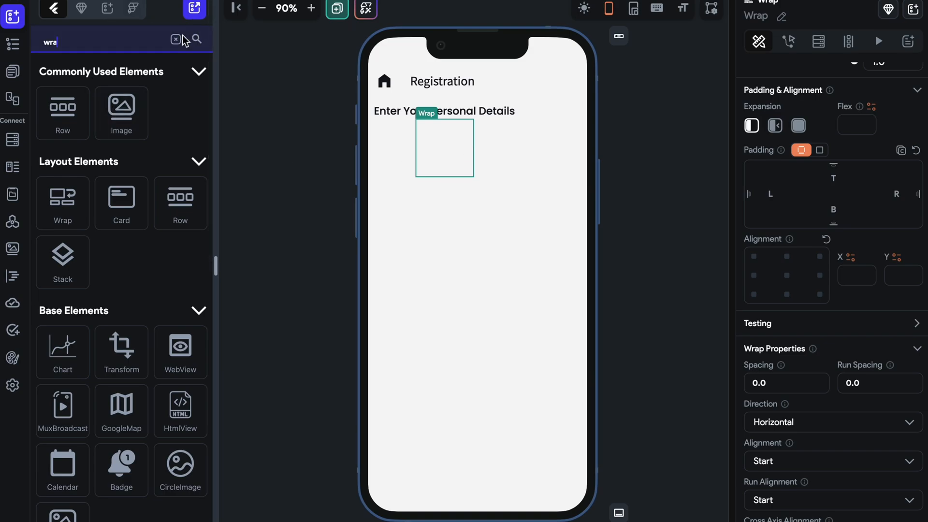
click(178, 38)
text(cont)
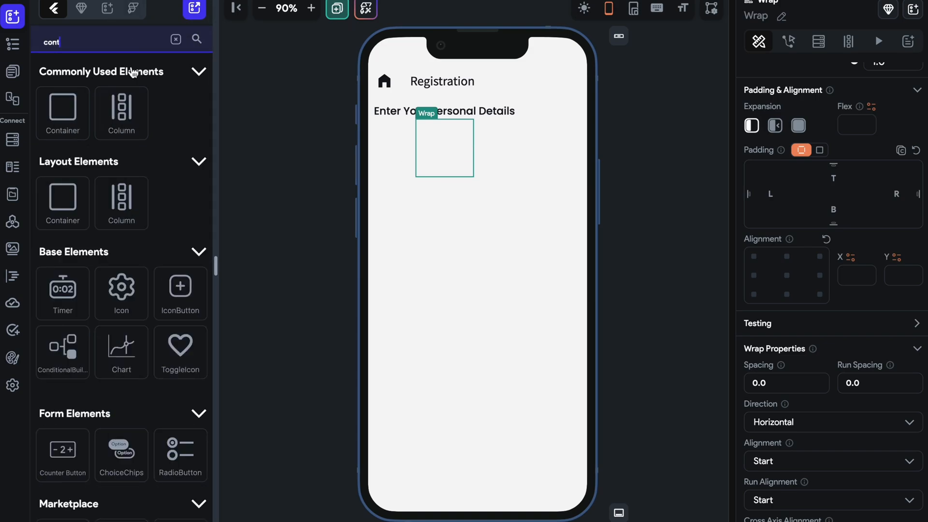
key(BackSpace)
key(BackSpace)
key(BackSpace)
key(BackSpace)
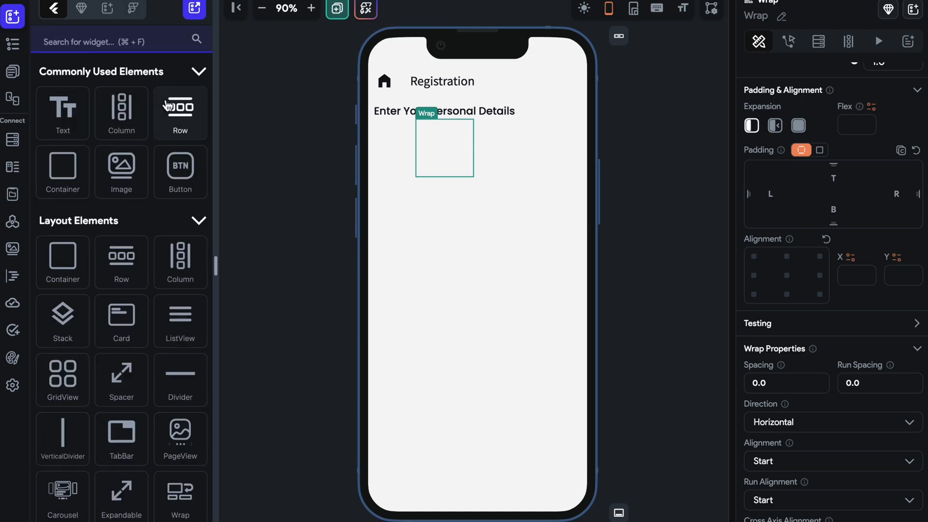
text(car)
drag(77, 203, 445, 168)
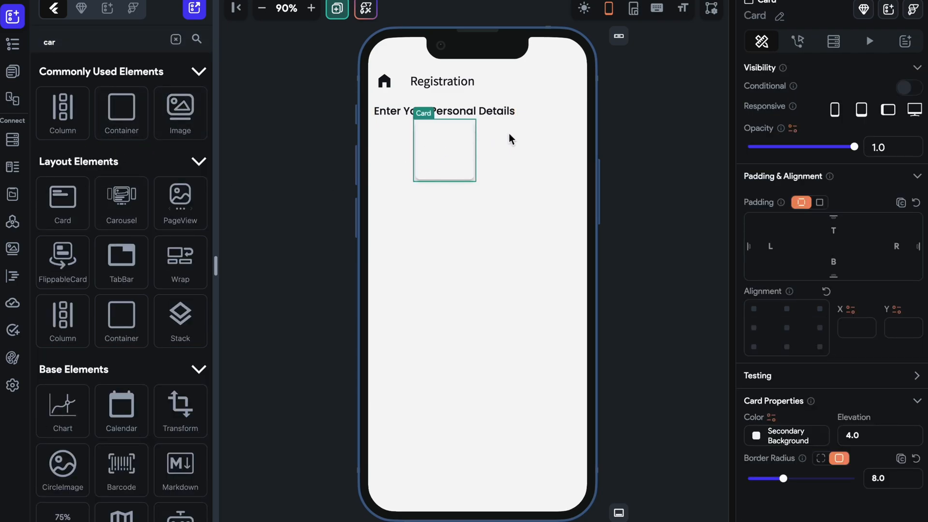
click(175, 41)
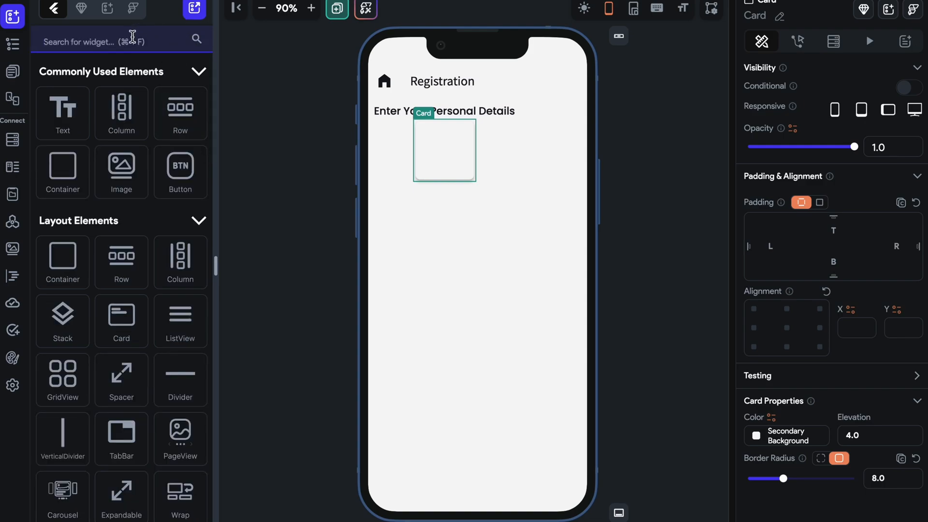
Add a Row inside the Card and set its padding to a uniform 5 on all sides.
drag(178, 112, 428, 135)
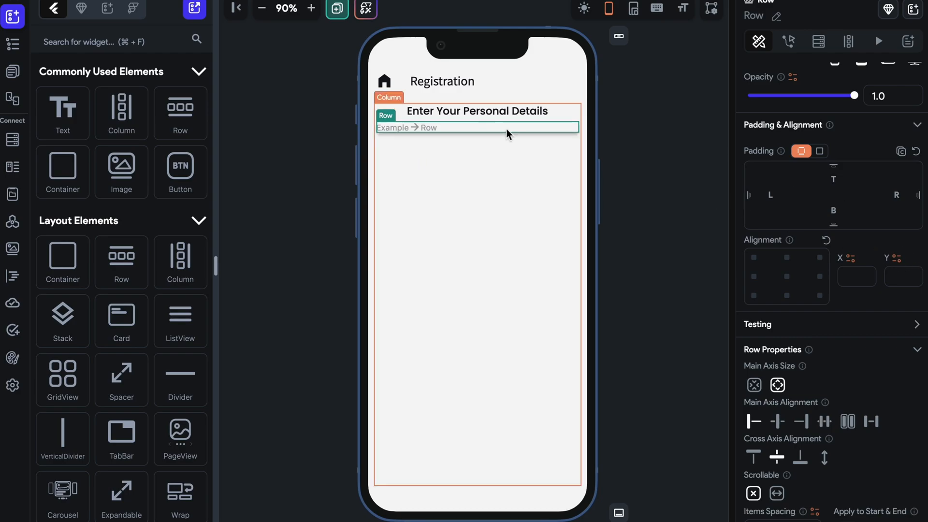
click(821, 151)
text(5)
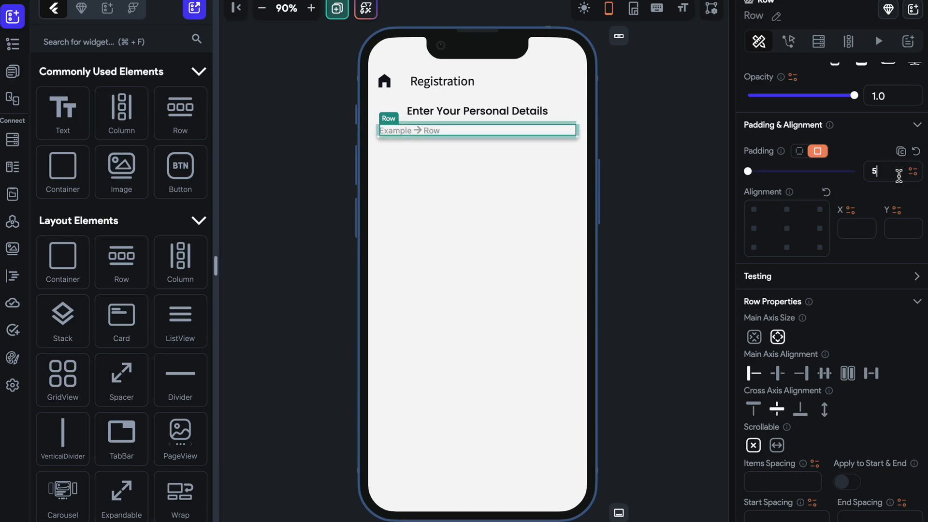
Align the "Enter Your Personal Details" text to the centre-left, with X -1.0 and Y 0.0.
click(664, 177)
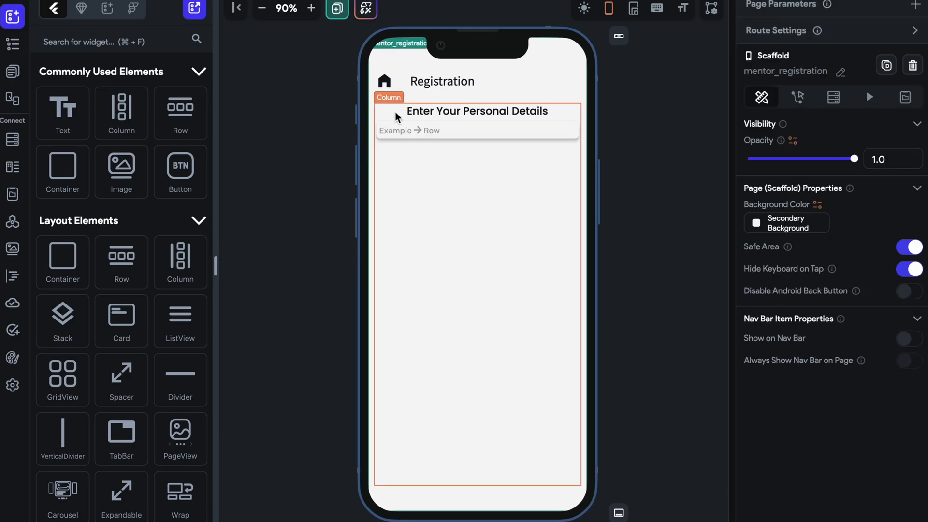
click(426, 109)
click(753, 460)
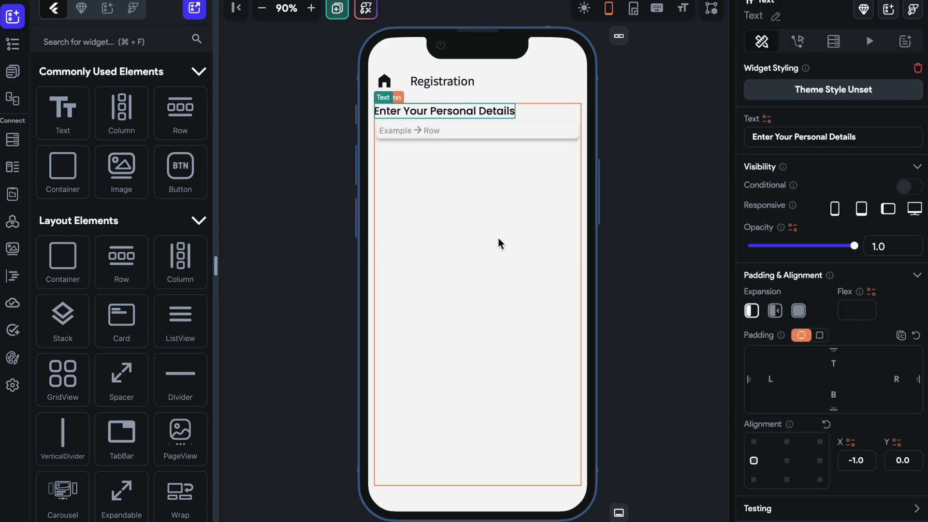
Set the items spacing of the Column holding the heading and the Card to 10.
click(480, 169)
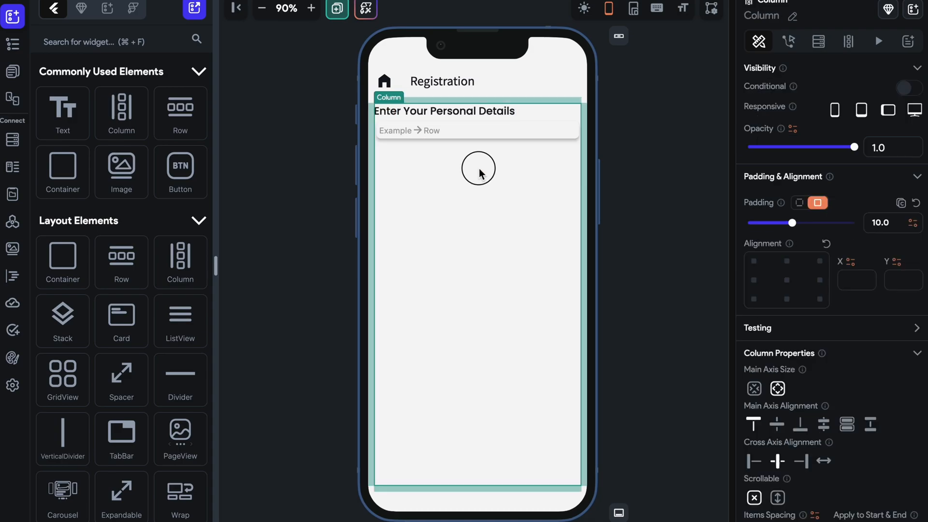
scroll(793, 372, down, 3)
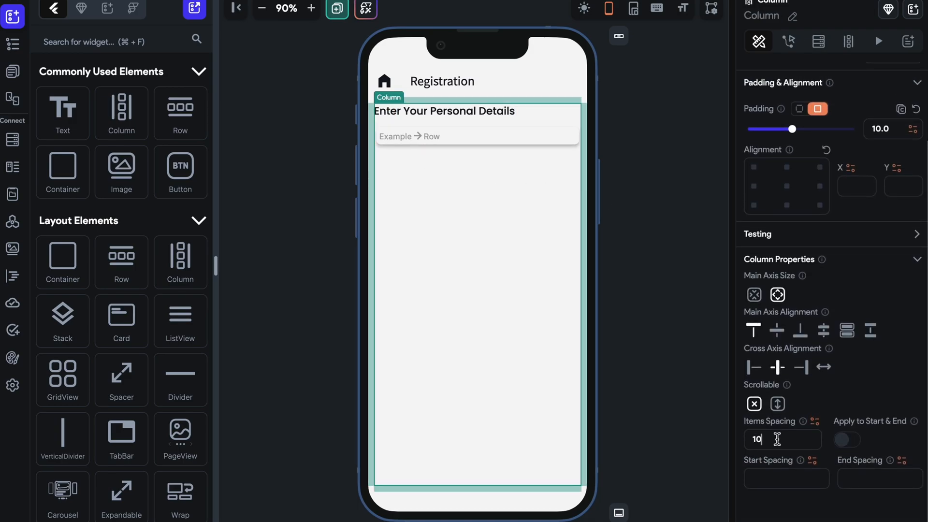
click(494, 136)
click(477, 145)
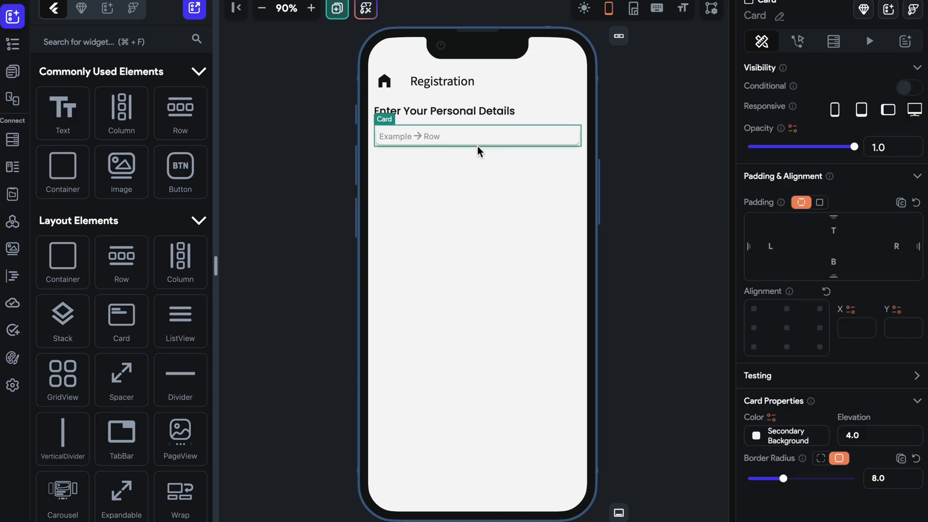
Find the TextField widget and add it to the Row inside the Card.
click(474, 136)
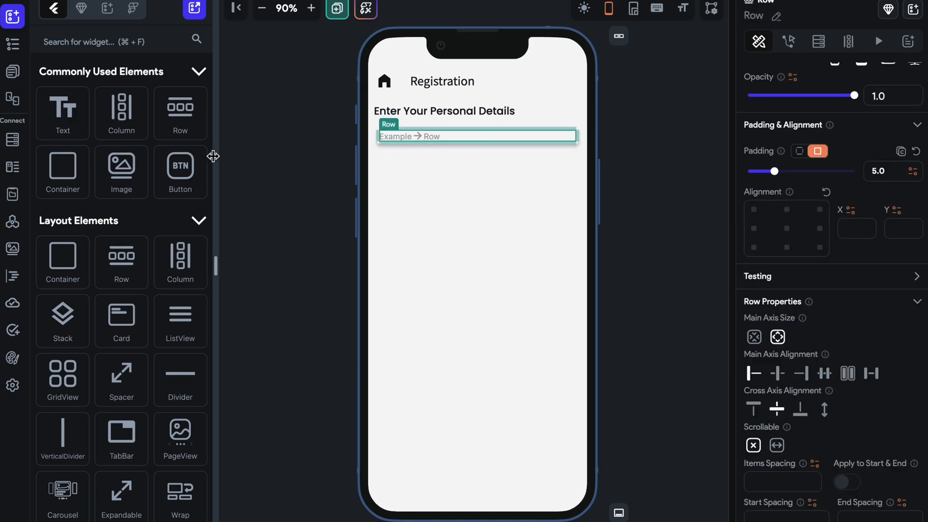
click(163, 42)
text(text)
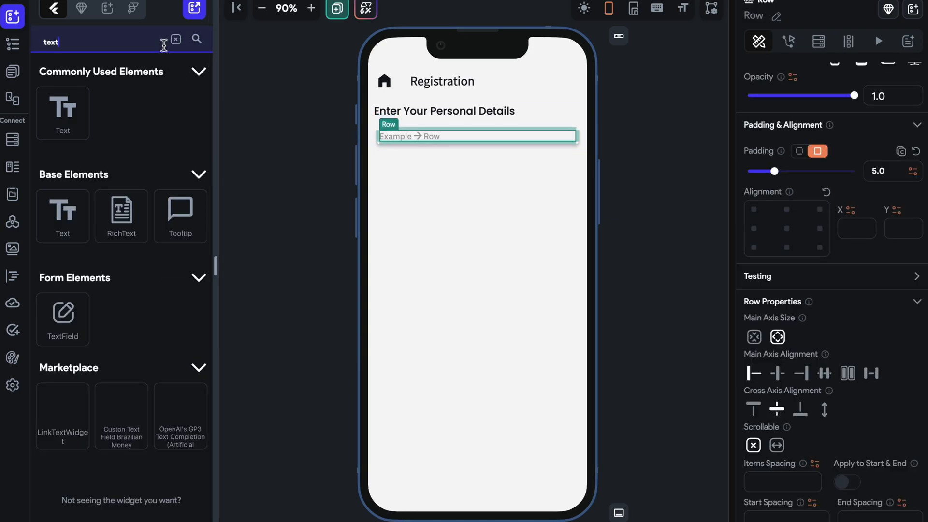
drag(63, 318, 458, 141)
click(576, 144)
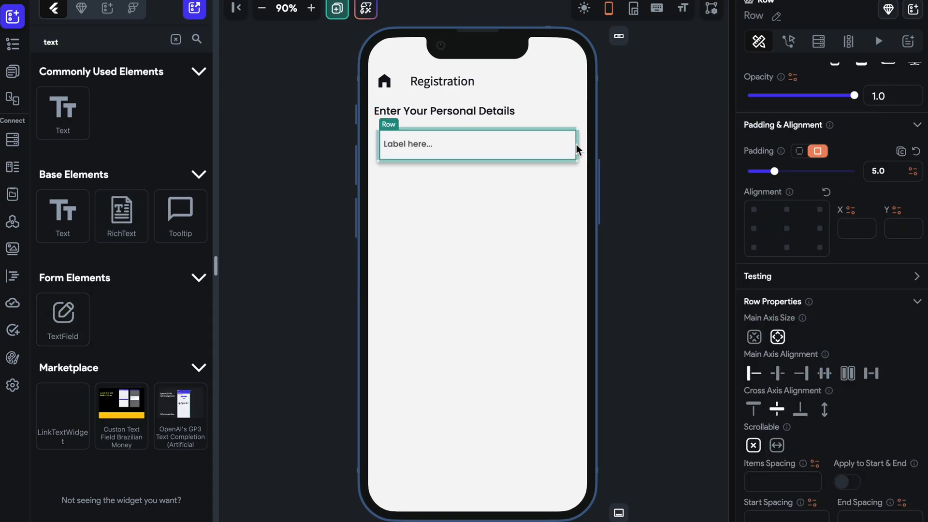
Find the IconButton widget and add it to the Row after the TextField.
click(176, 39)
click(156, 42)
text(icon)
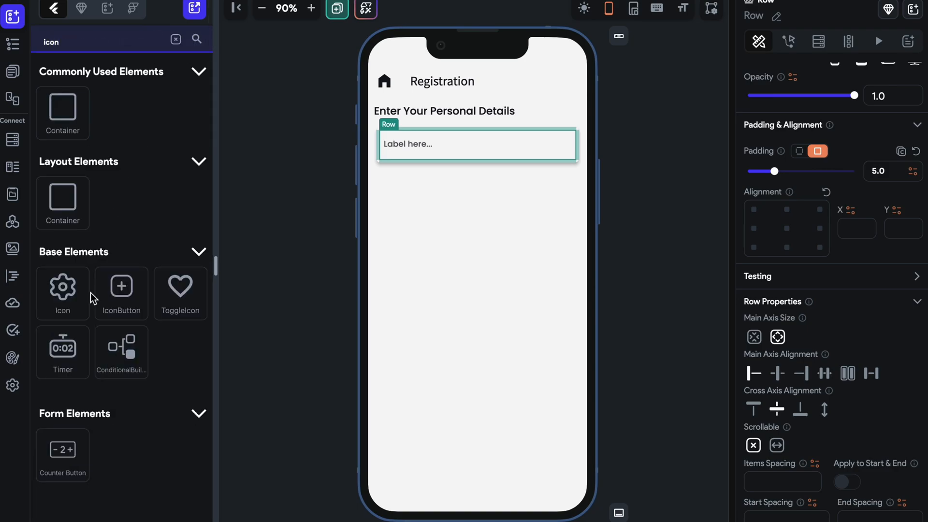
drag(145, 302, 577, 146)
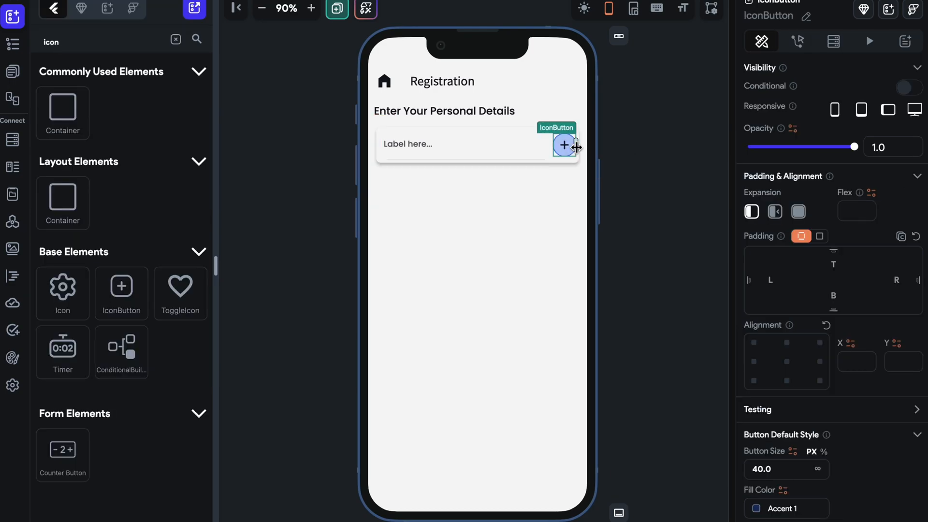
Set the TextField's input border type to None.
click(455, 151)
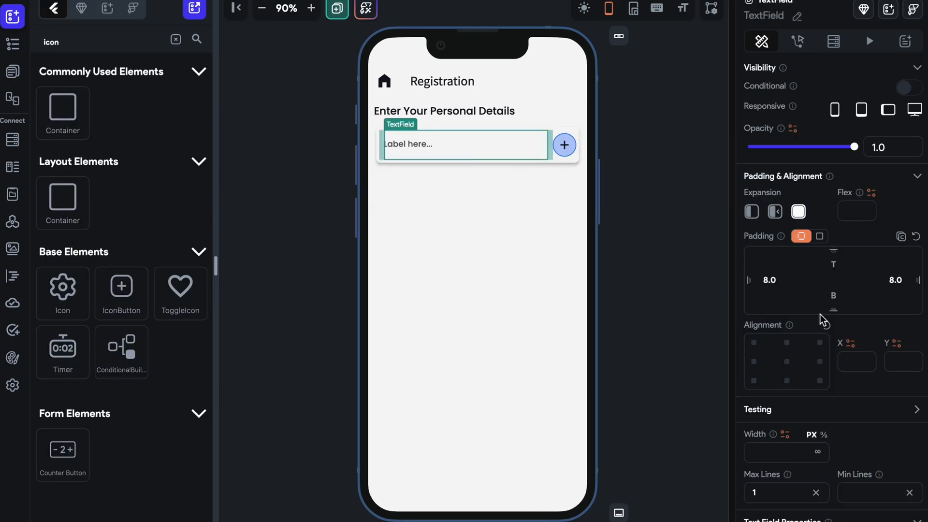
scroll(819, 314, down, 10)
scroll(819, 314, down, 10)
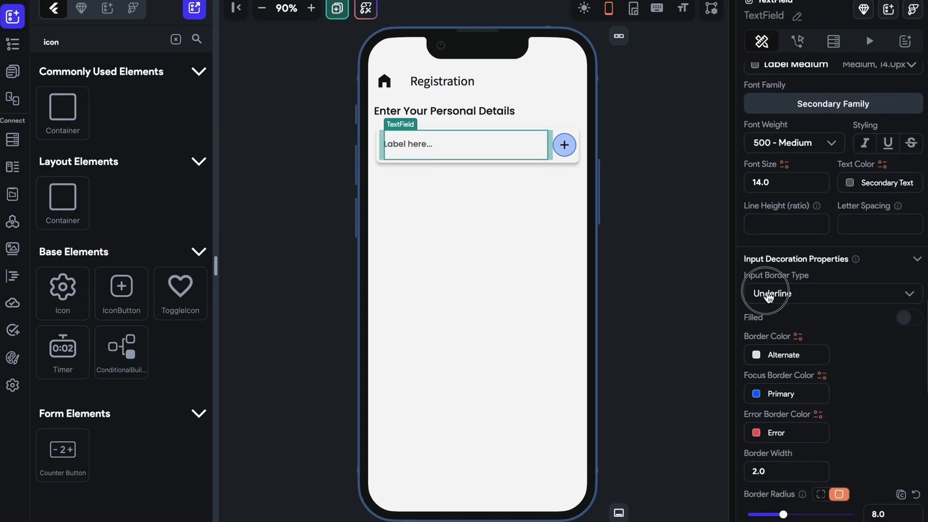
click(770, 294)
click(784, 357)
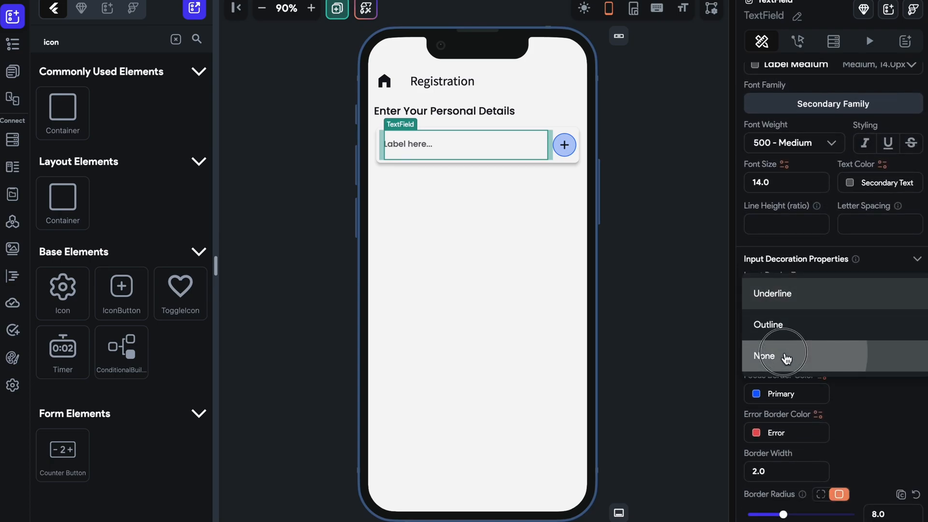
click(646, 198)
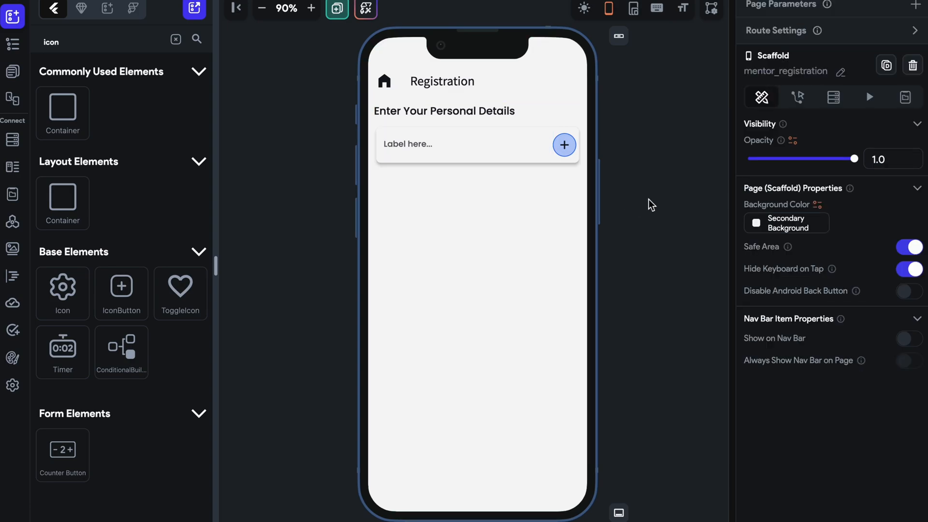
Search the icons for "save" and assign the Save icon to the IconButton in the Card.
click(312, 8)
click(312, 8)
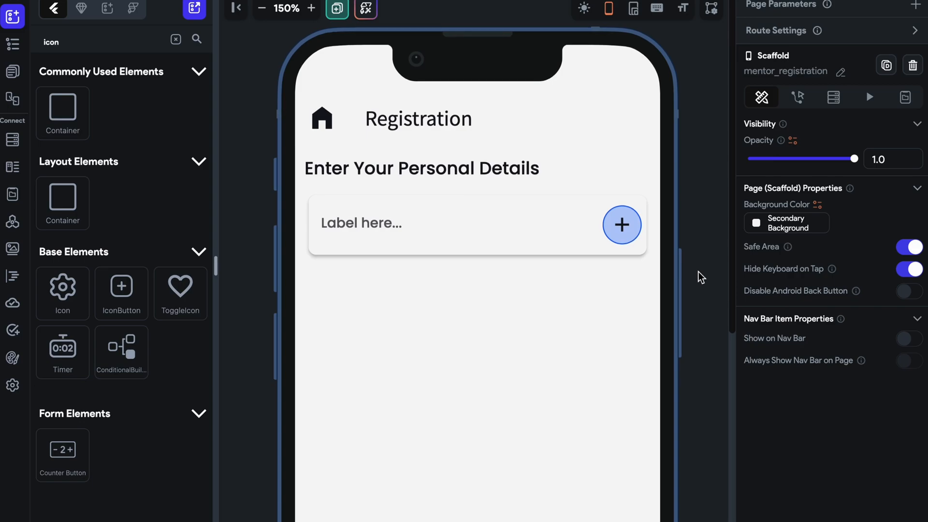
click(626, 232)
scroll(825, 313, down, 5)
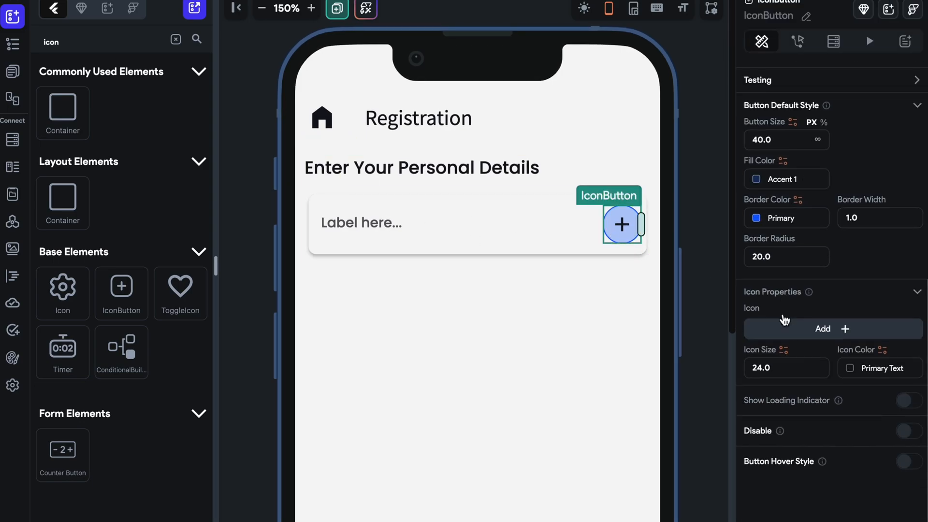
click(842, 348)
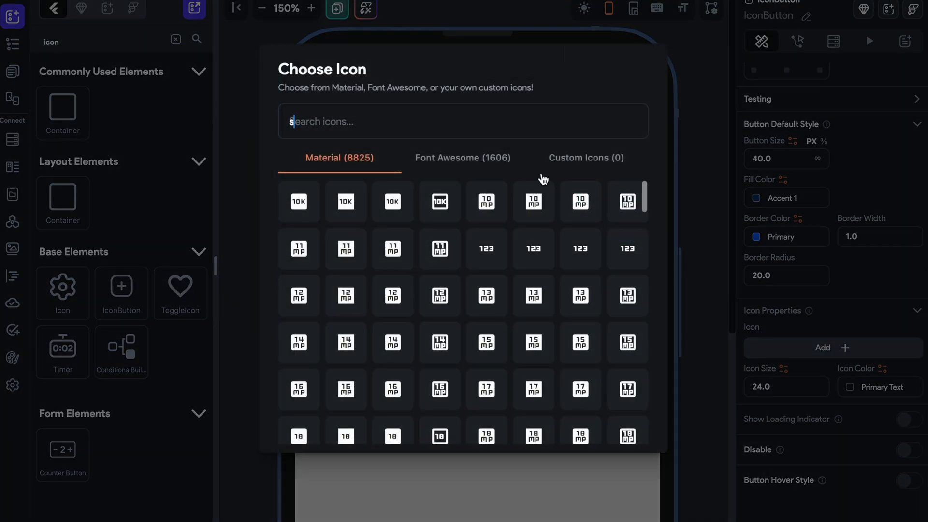
text(save)
click(300, 198)
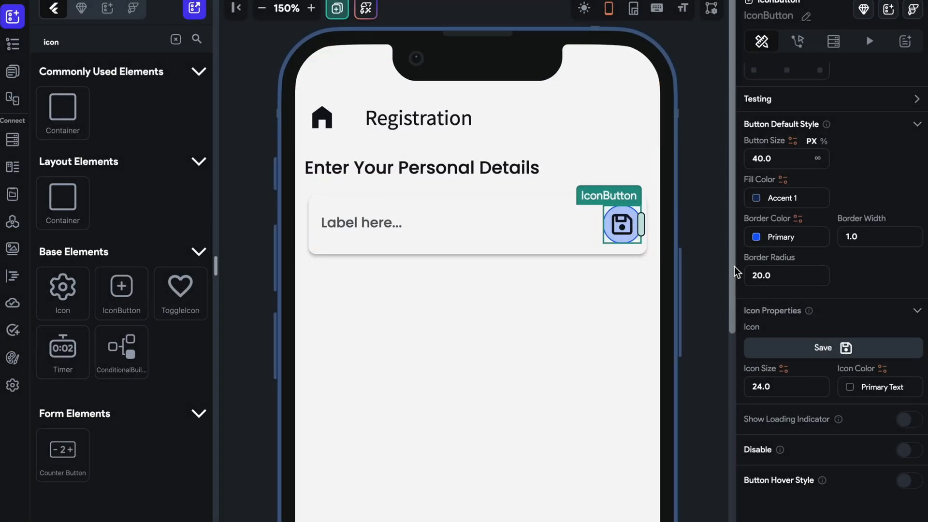
Set the IconButton's border radius to 10.
double_click(768, 274)
text(10)
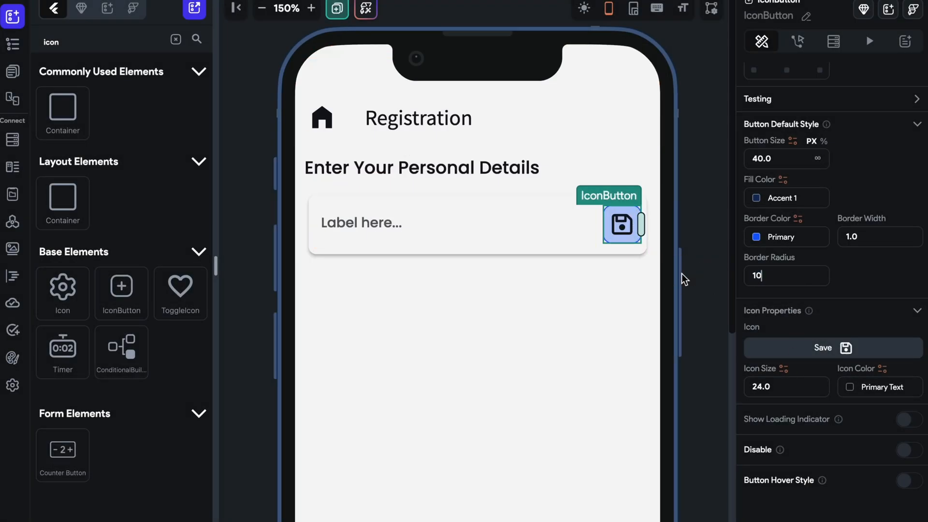
click(699, 244)
Change the save button's icon color to the Secondary Background theme color.
click(607, 227)
scroll(817, 376, down, 8)
click(844, 394)
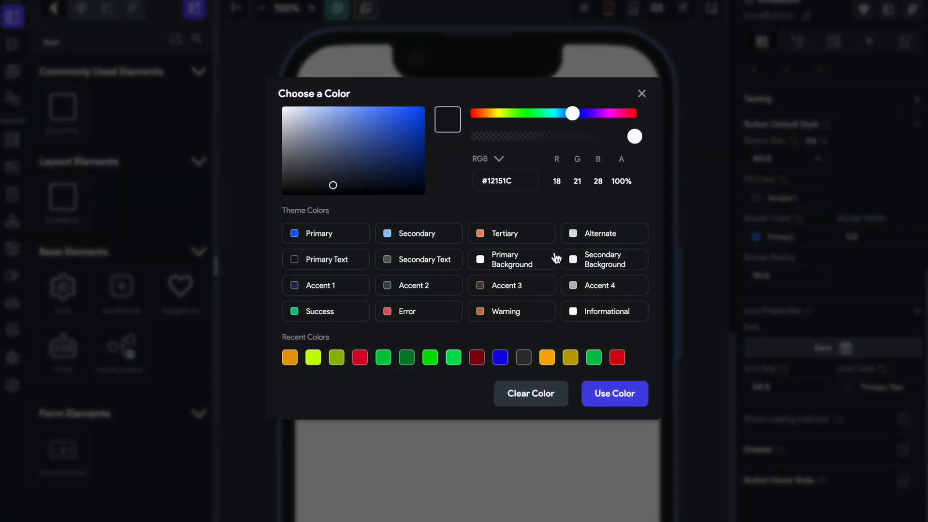
click(592, 263)
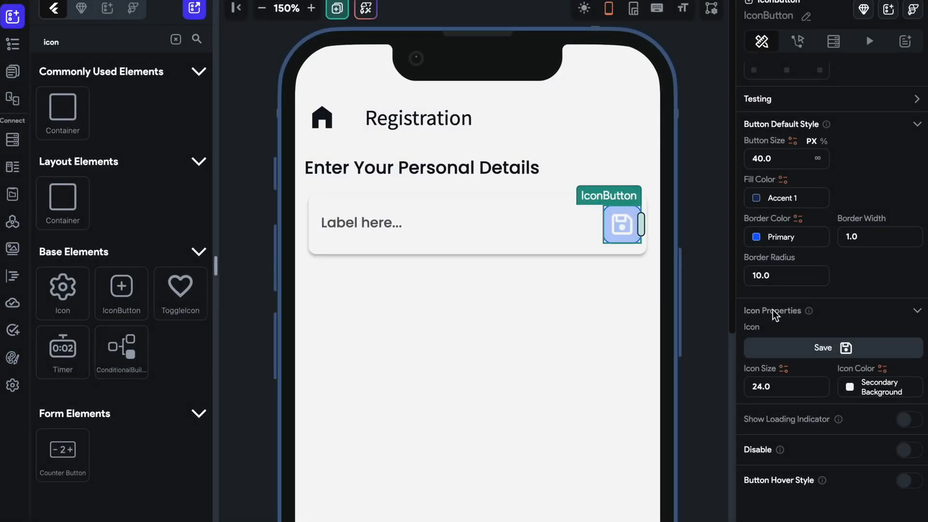
Set the save button's fill color to #105DFB at 100% opacity, keeping it as a direct color value.
click(760, 204)
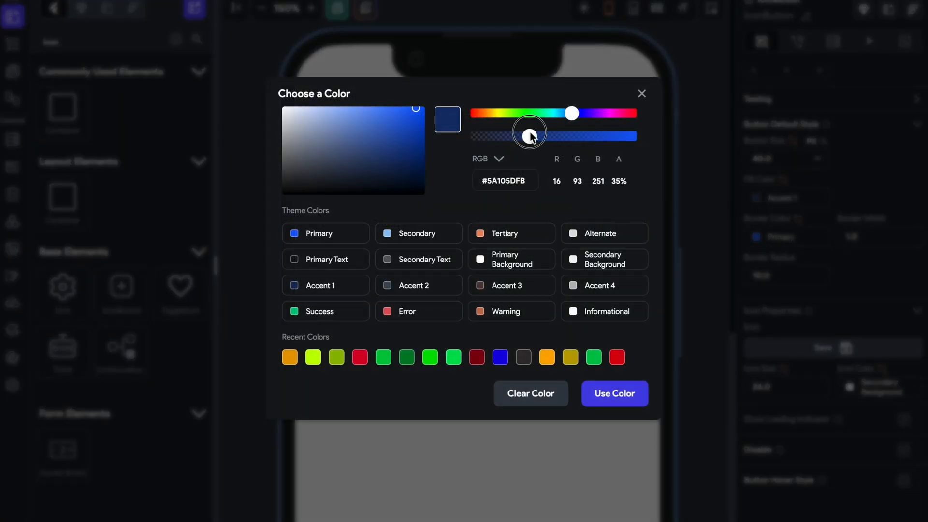
drag(530, 137, 636, 137)
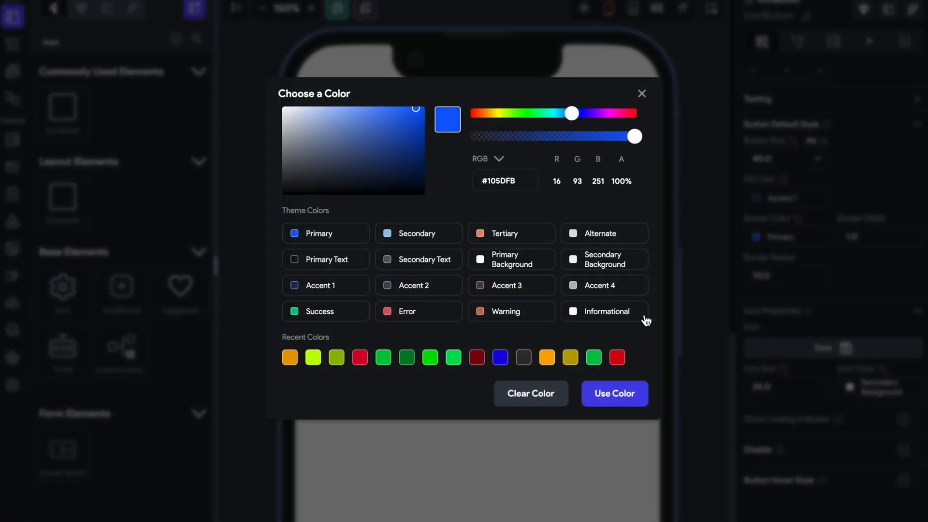
click(624, 404)
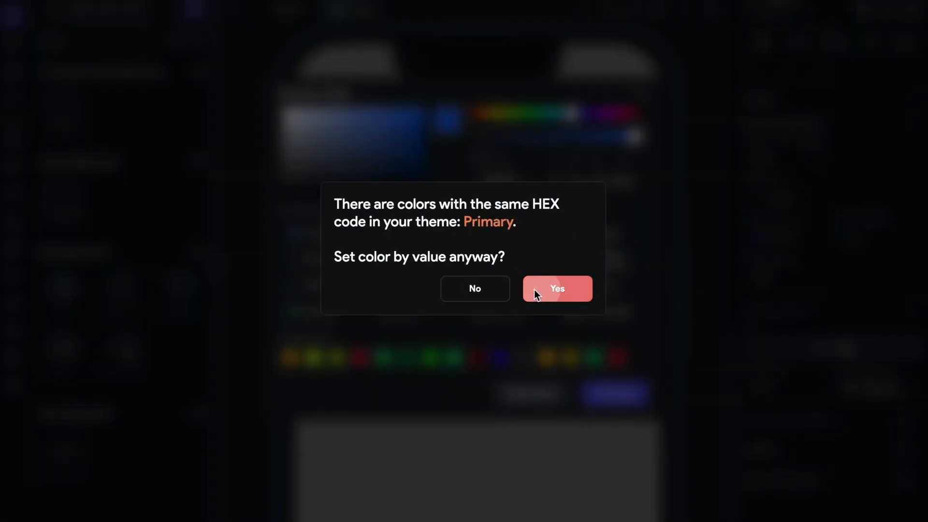
click(533, 292)
click(708, 270)
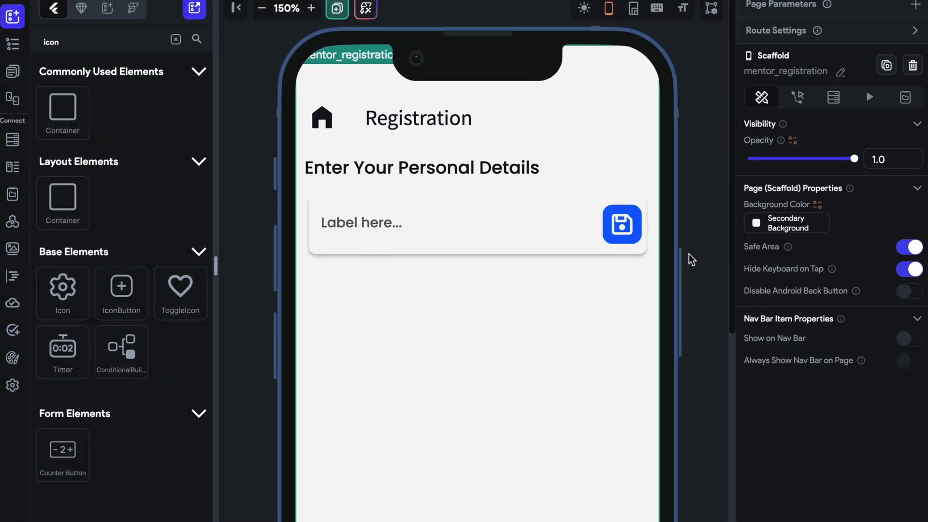
Clear the label text of the TextField beside the save button.
click(262, 9)
click(262, 8)
click(261, 8)
click(261, 8)
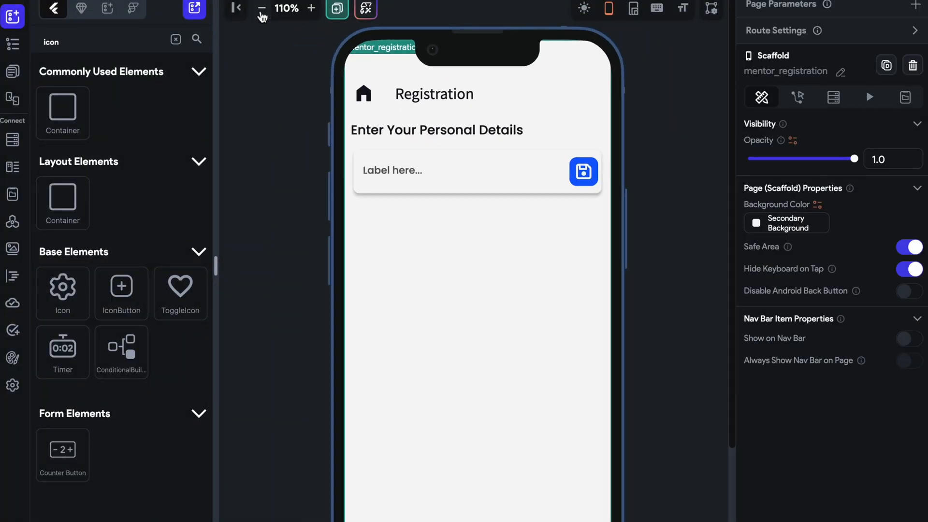
click(261, 8)
click(261, 8)
click(311, 8)
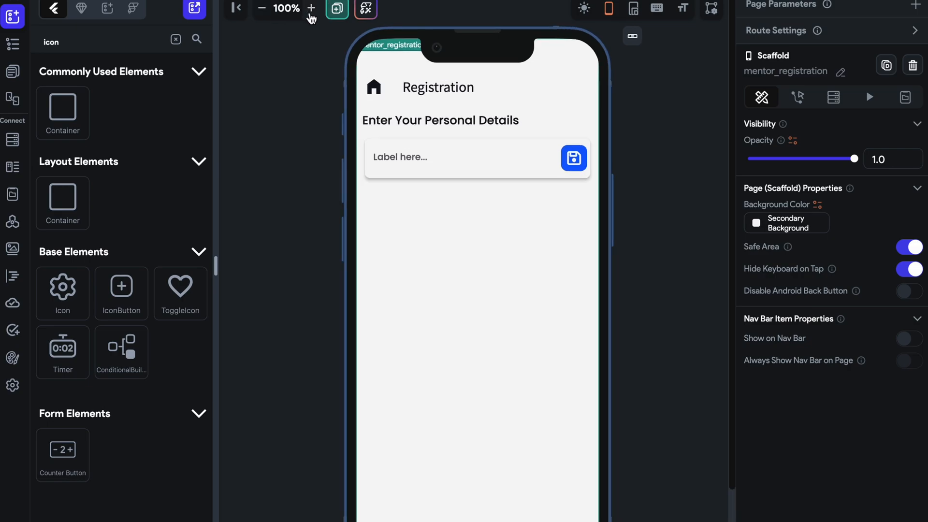
click(490, 170)
scroll(822, 251, down, 5)
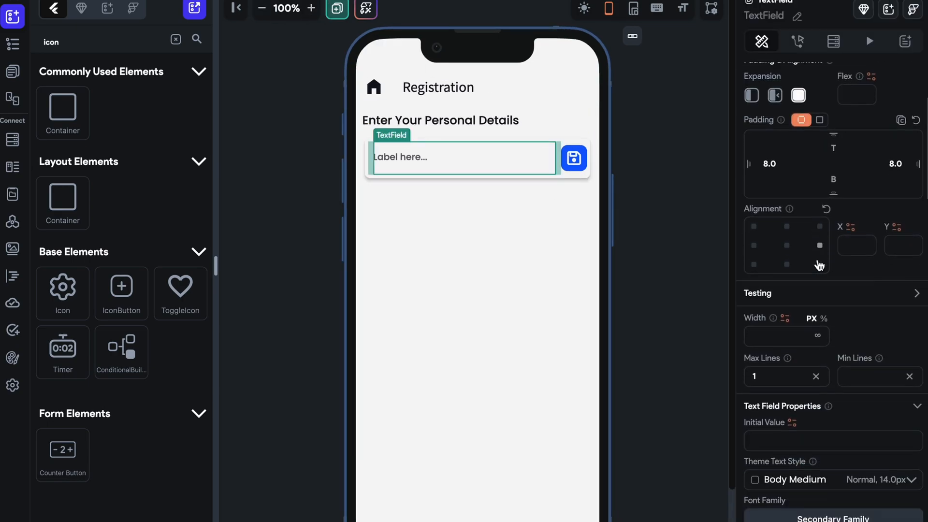
scroll(793, 334, down, 5)
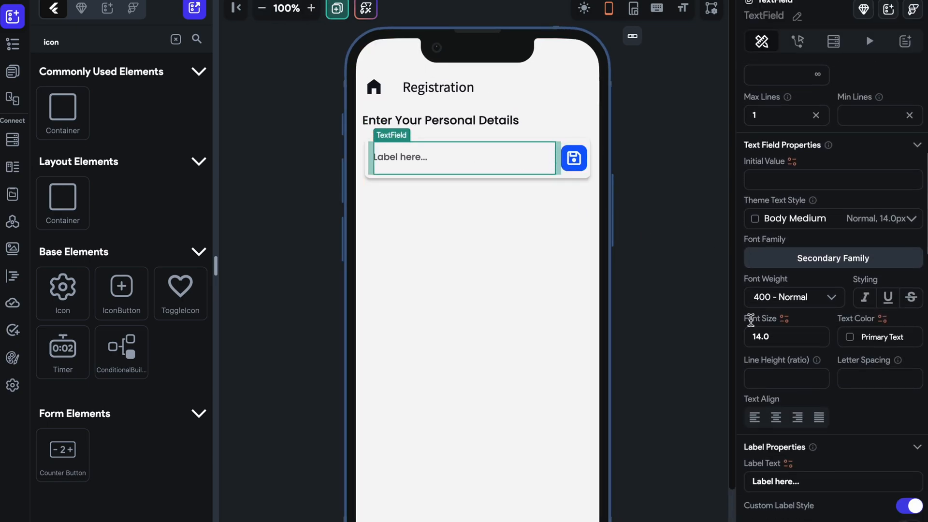
scroll(802, 340, down, 3)
drag(806, 283, 699, 282)
key(BackSpace)
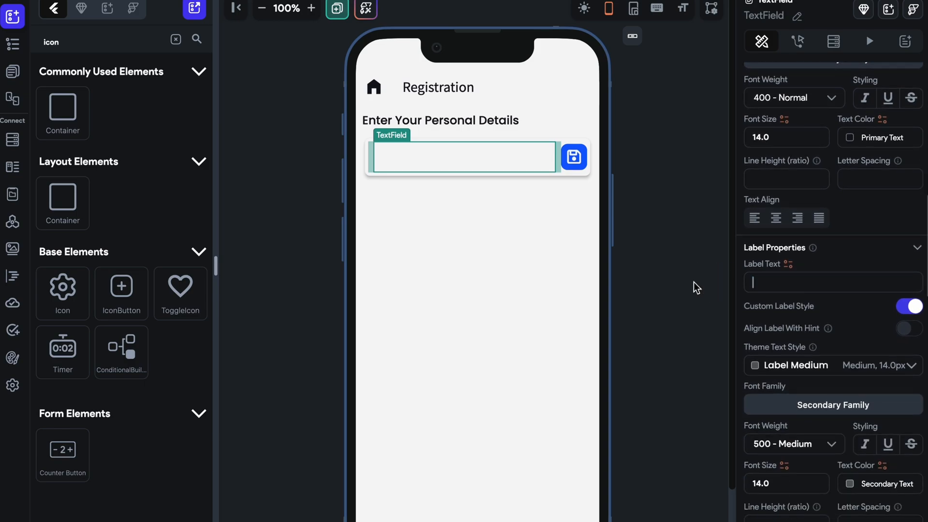
Set the TextField's hint text to "Enter Your Name".
scroll(801, 405, down, 4)
scroll(790, 327, down, 2)
scroll(790, 328, up, 2)
scroll(789, 328, down, 1)
click(793, 367)
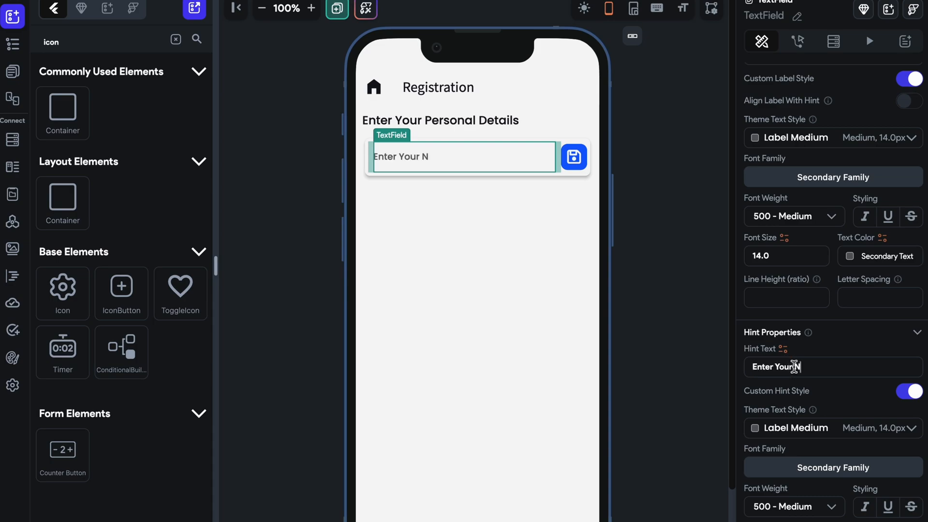
Set the TextField's label text to "Name".
scroll(789, 367, up, 4)
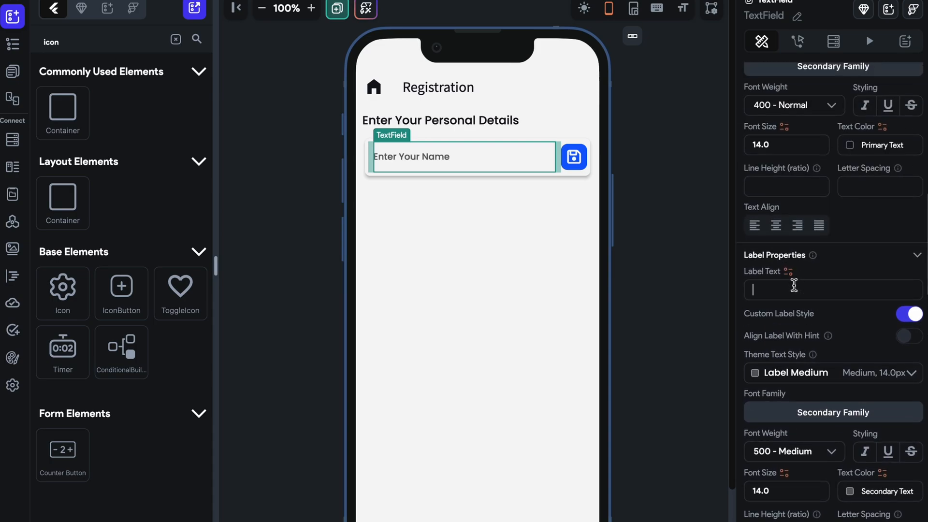
click(793, 286)
text(Nam)
click(704, 273)
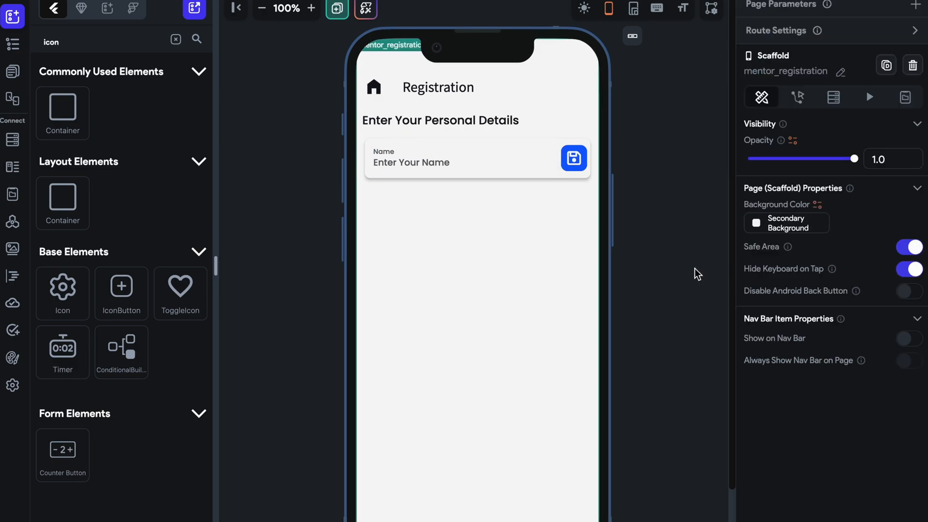
Reset the padding of the Name TextField to remove its side spacing.
click(386, 155)
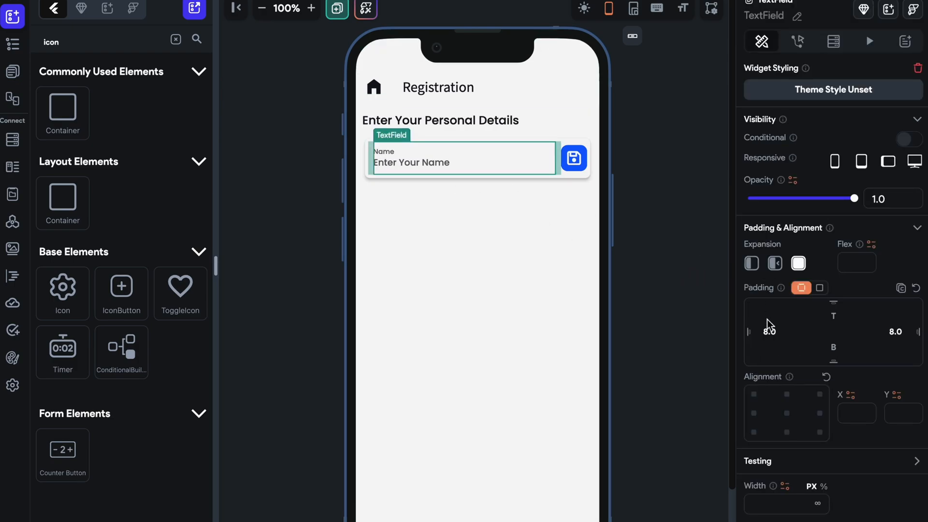
scroll(836, 271, down, 1)
click(916, 245)
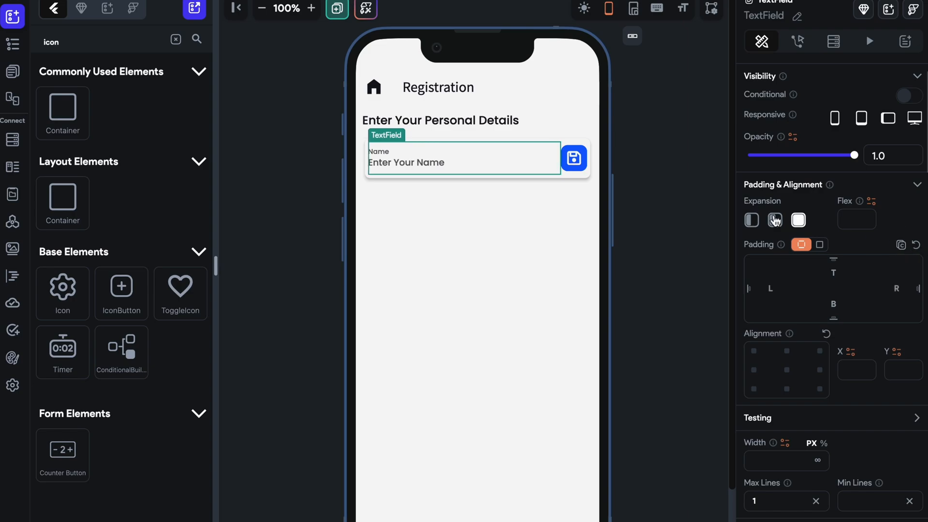
scroll(814, 348, down, 12)
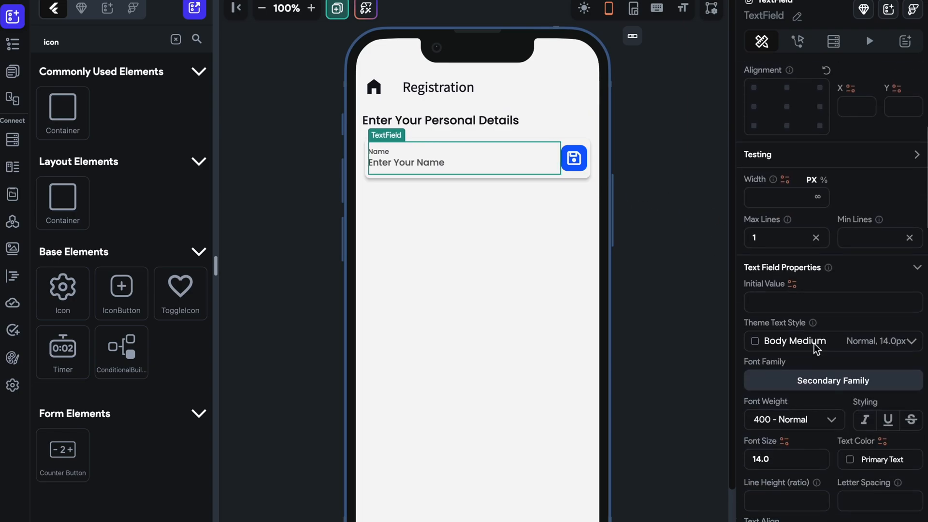
Clear the Name TextField's label text and set its hint text to "Enter Your Name.....".
click(791, 355)
key(BackSpace)
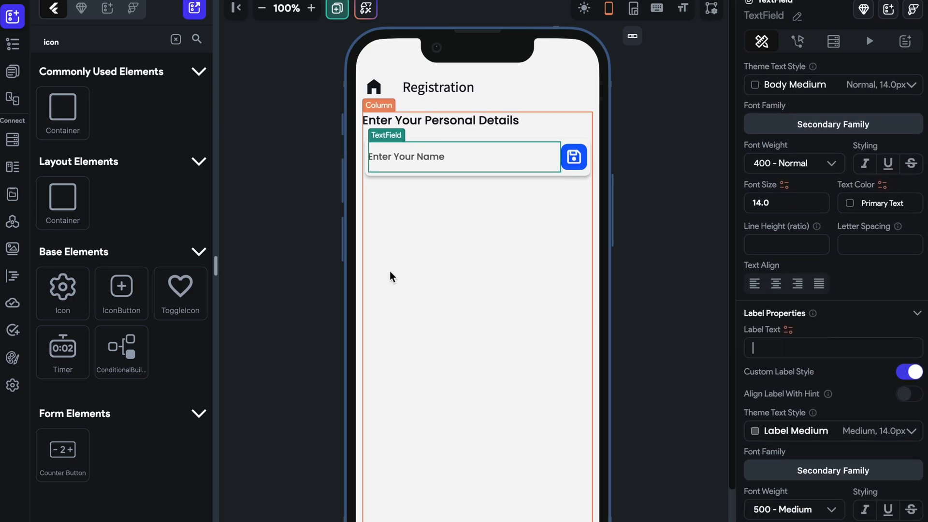
scroll(794, 333, down, 5)
click(839, 405)
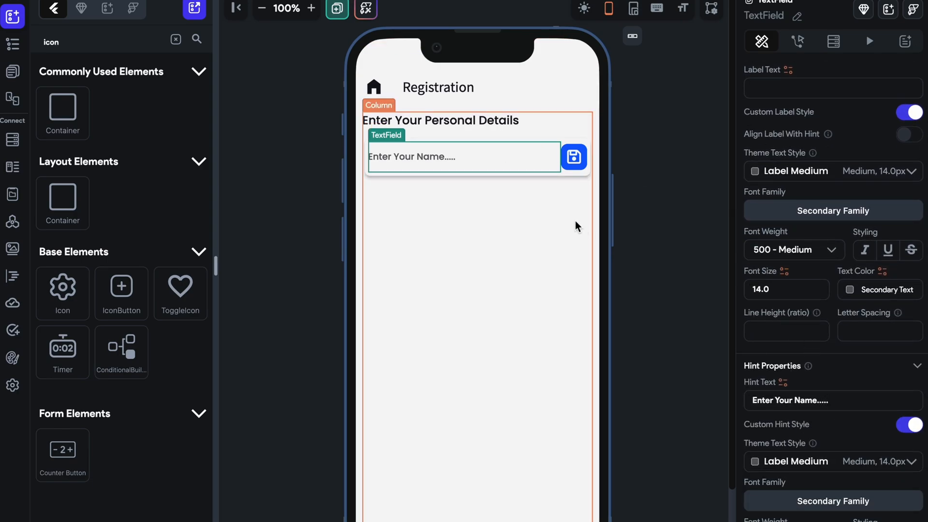
click(630, 207)
Set the right padding of the Name TextField to 10.
click(483, 159)
scroll(788, 291, down, 1)
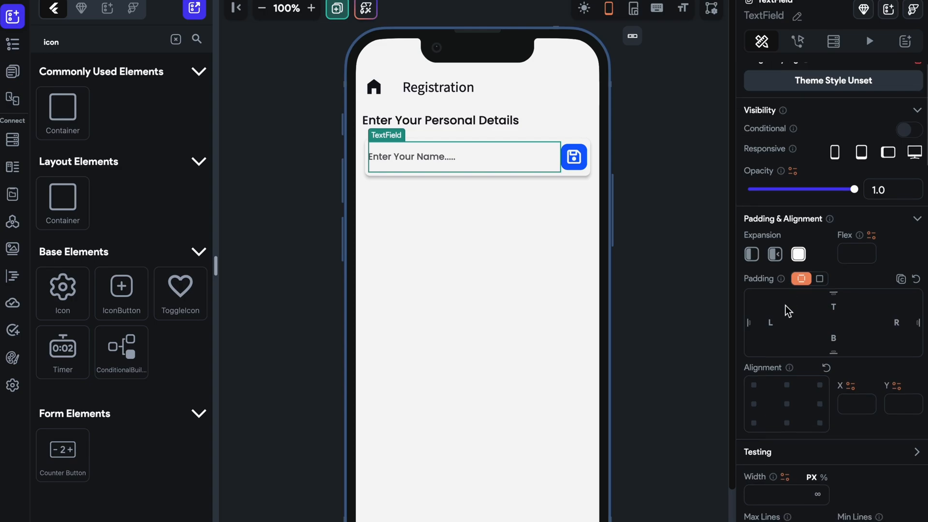
click(818, 279)
click(800, 279)
click(648, 201)
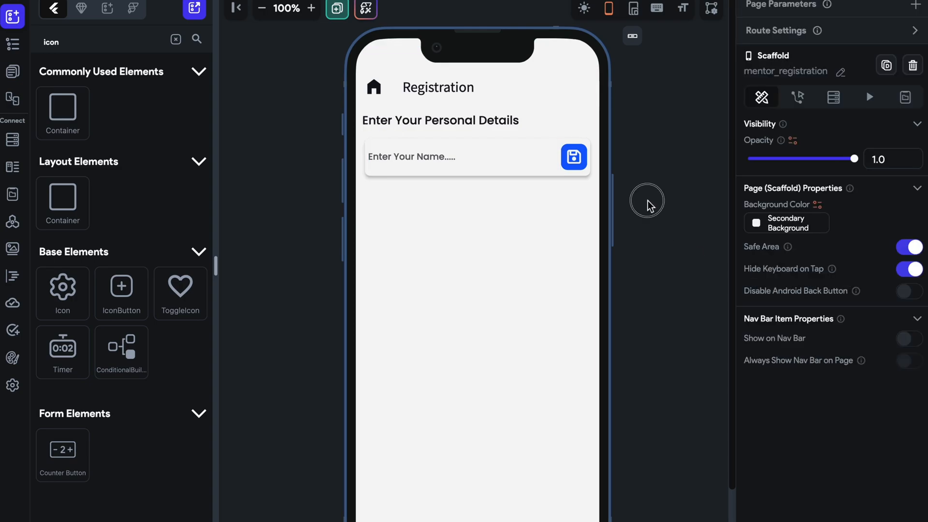
click(558, 174)
scroll(778, 244, down, 3)
click(532, 213)
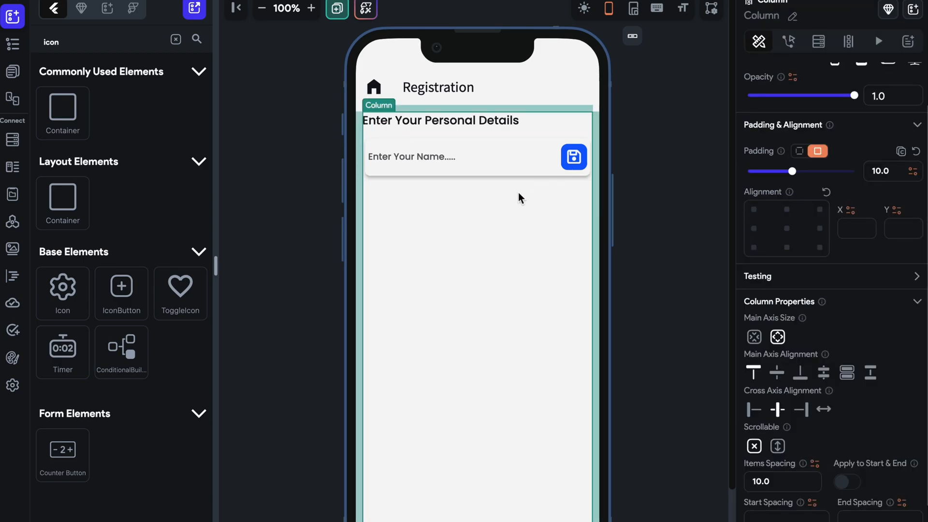
click(675, 182)
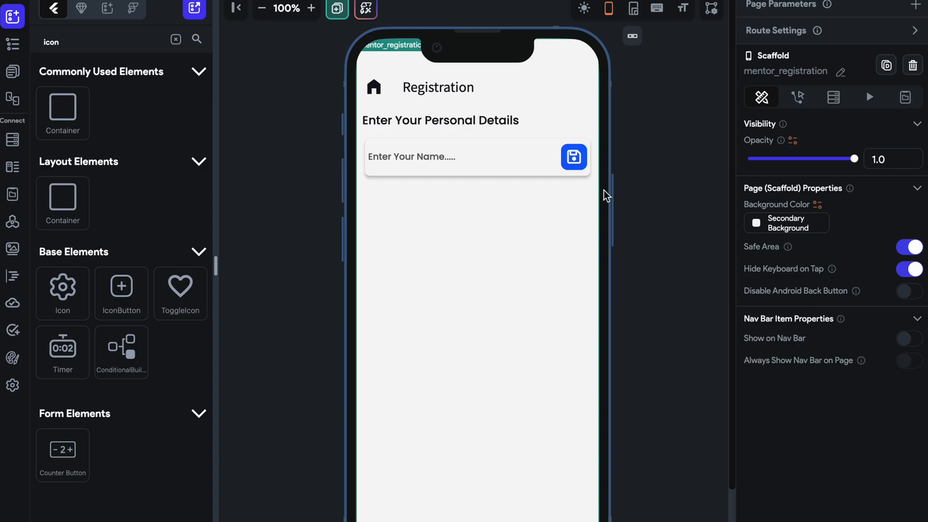
Try elevation values of 0 and 2 on the card holding the name input.
click(524, 175)
scroll(840, 323, up, 2)
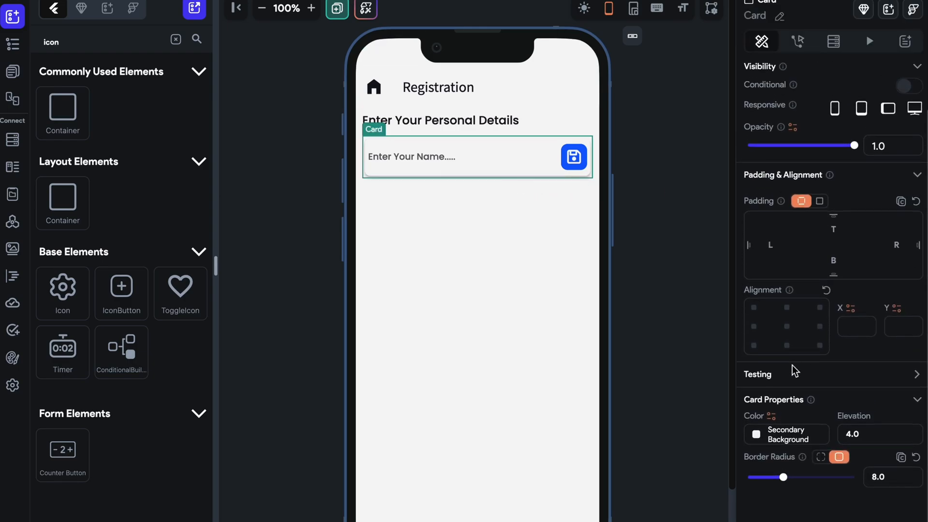
click(858, 434)
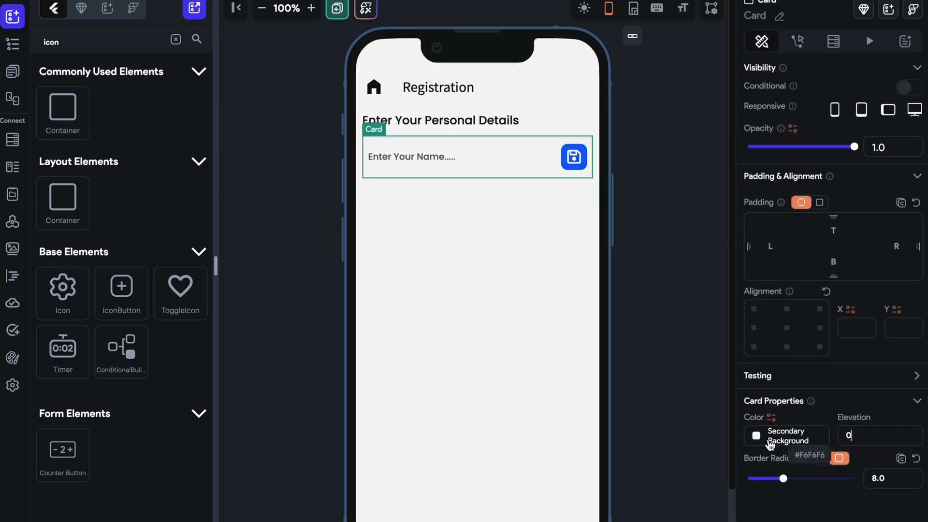
click(714, 347)
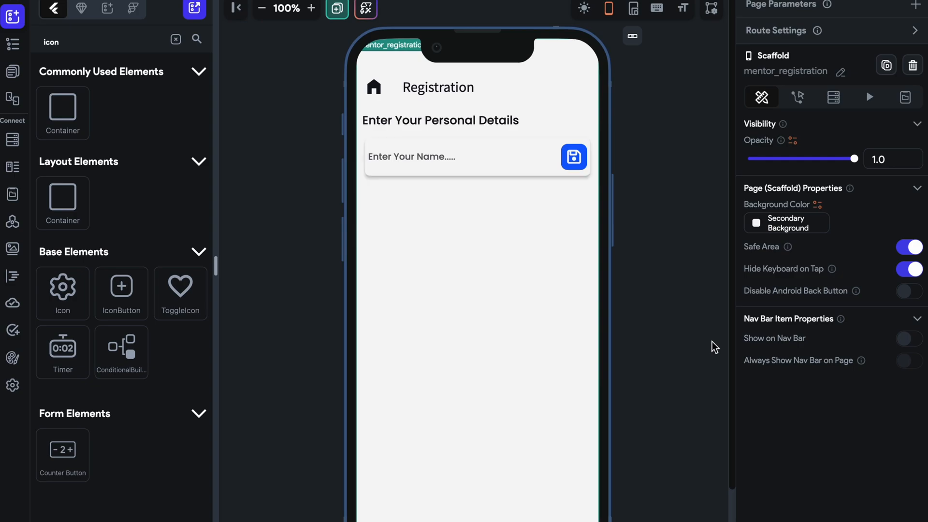
click(558, 180)
scroll(822, 357, down, 3)
scroll(868, 411, up, 1)
drag(871, 439, 804, 439)
text(2)
click(680, 385)
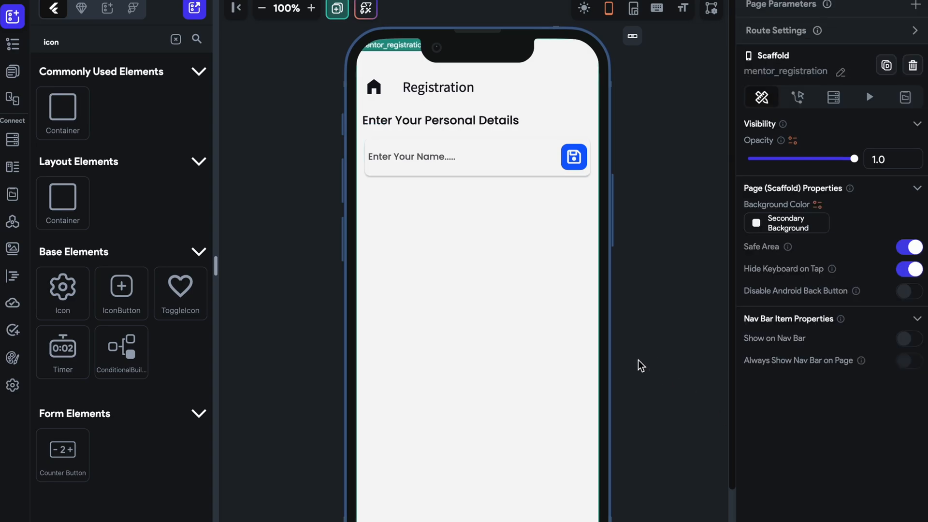
Change the name card's color to the Primary Background theme color.
click(578, 178)
scroll(802, 326, down, 2)
click(756, 435)
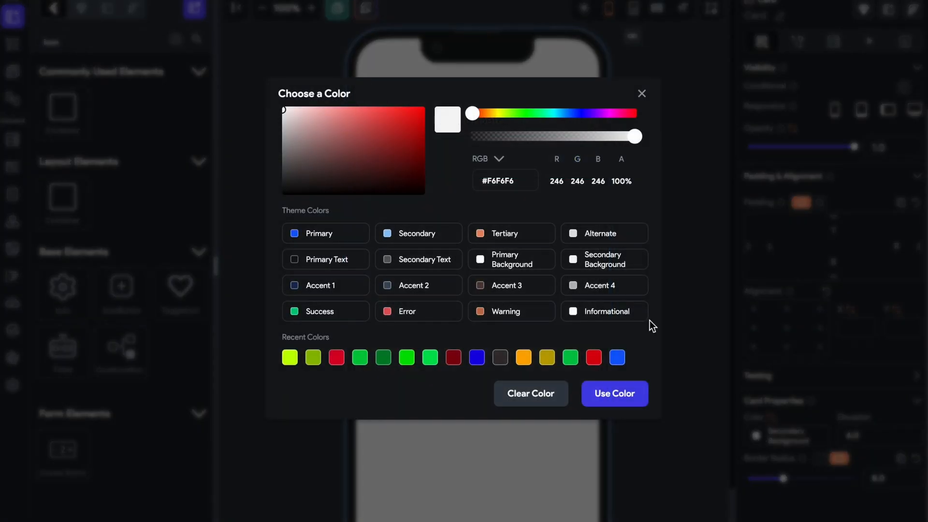
click(499, 264)
click(657, 187)
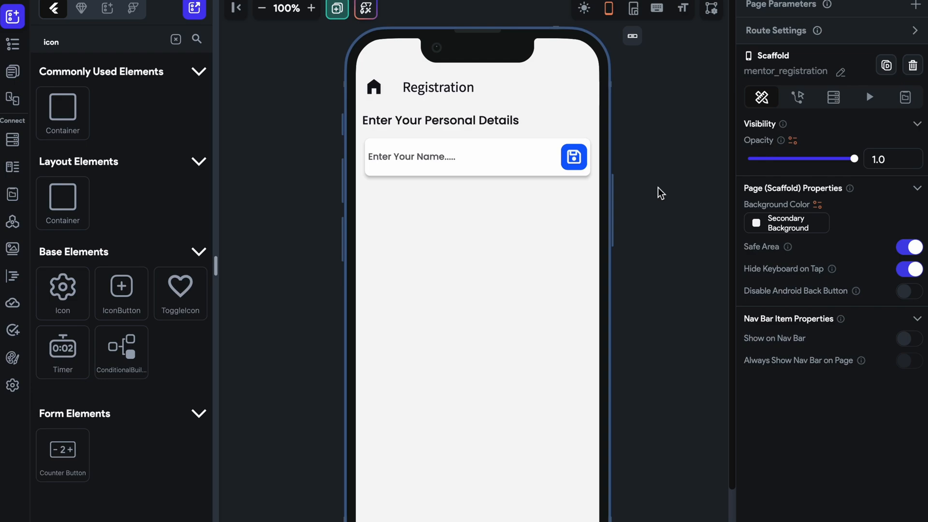
Set the background color of the mentor_registration page to the Primary Background theme color.
click(757, 223)
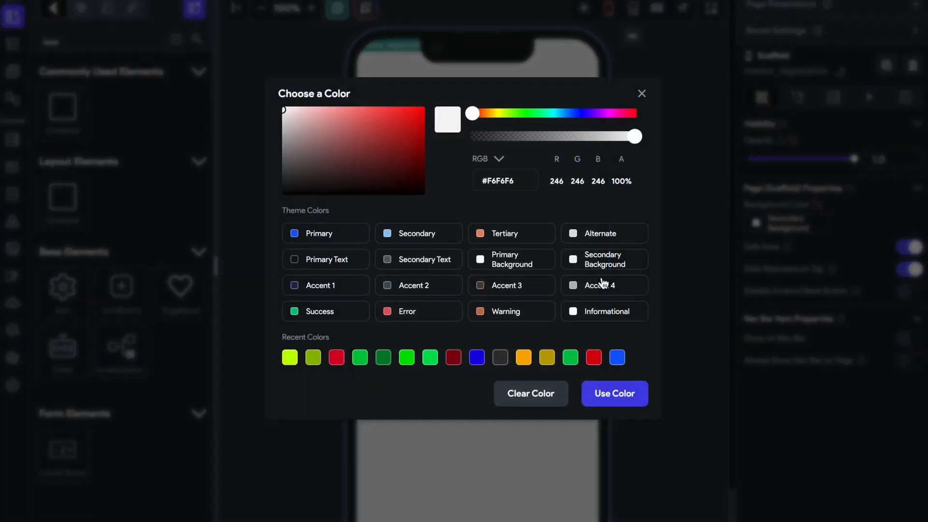
click(518, 269)
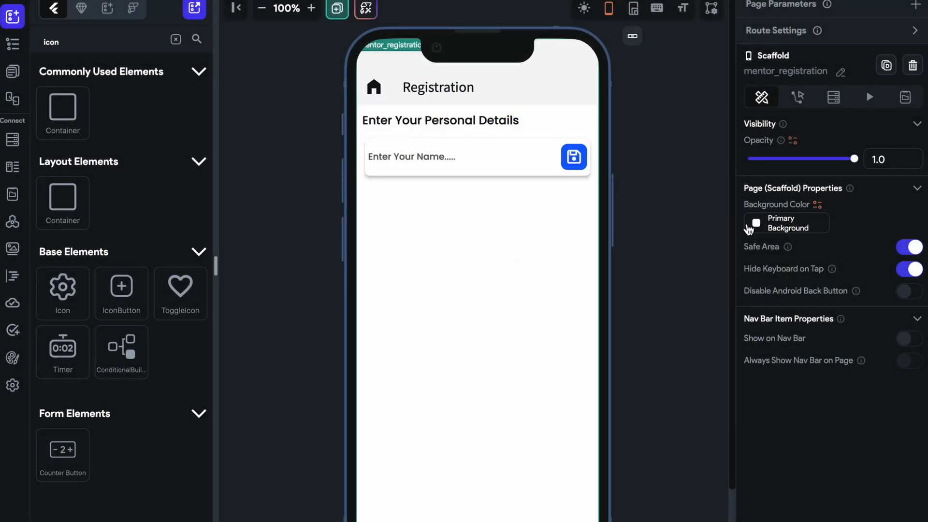
click(597, 98)
click(740, 175)
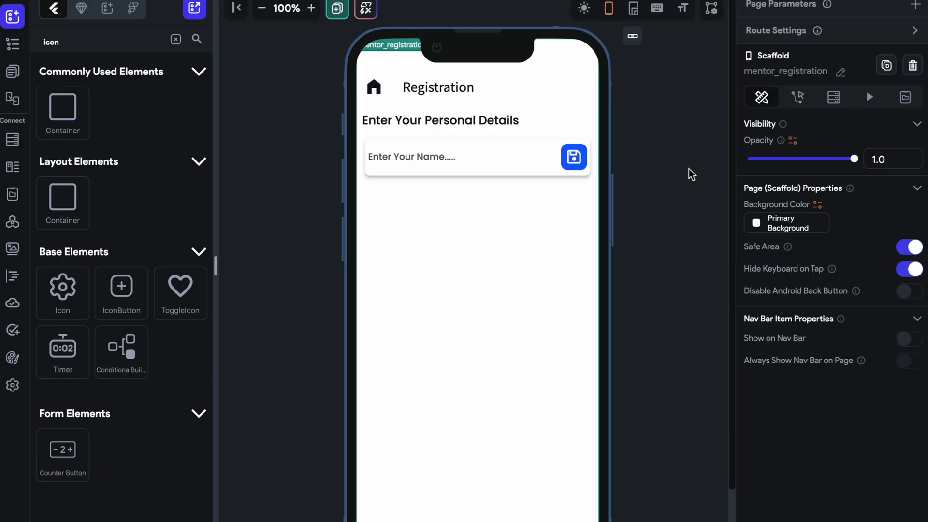
Try Accent 4 as the name card's color, settling on the Secondary Background theme color.
click(558, 177)
scroll(781, 263, down, 1)
click(755, 432)
click(598, 283)
click(755, 440)
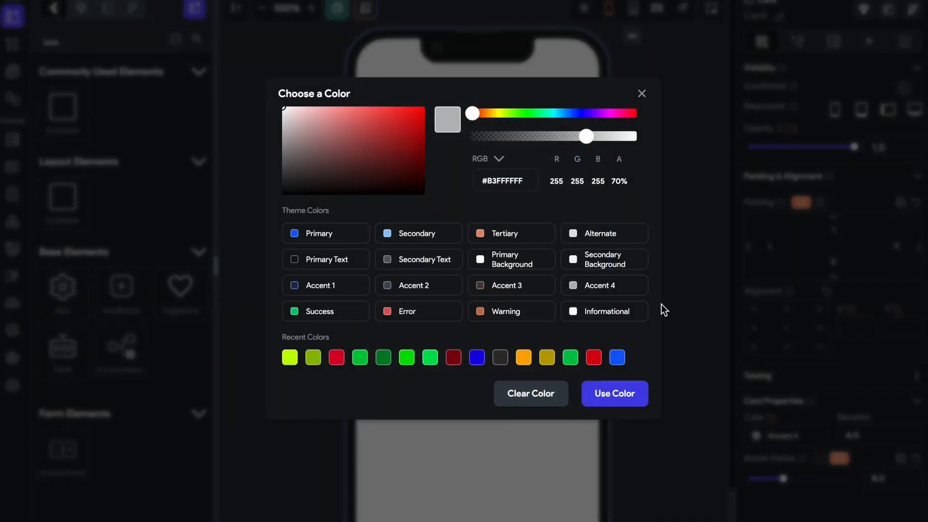
click(620, 263)
click(630, 245)
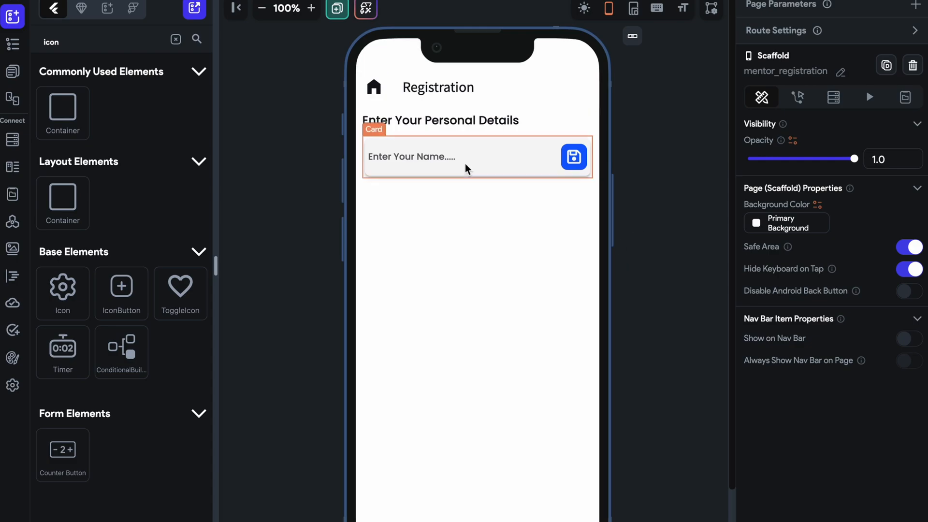
Duplicate the card containing the name input and its save button.
click(500, 167)
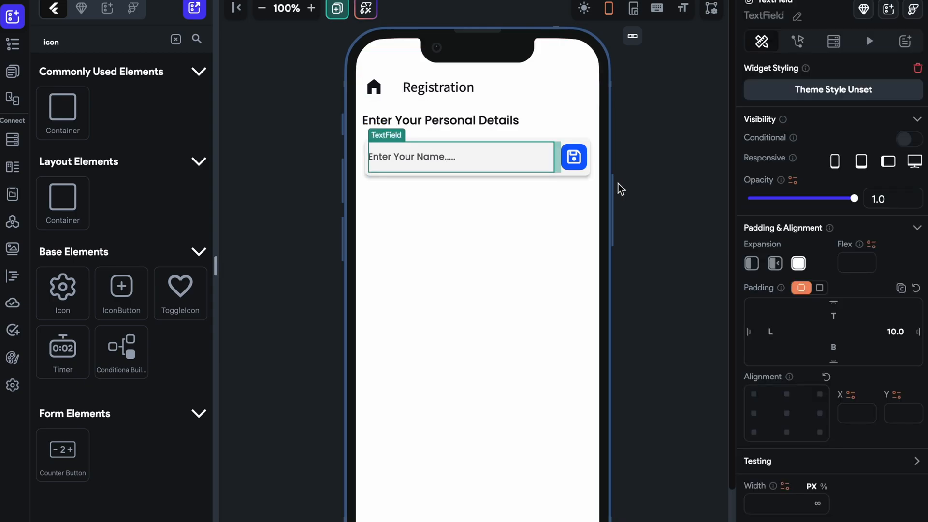
click(618, 184)
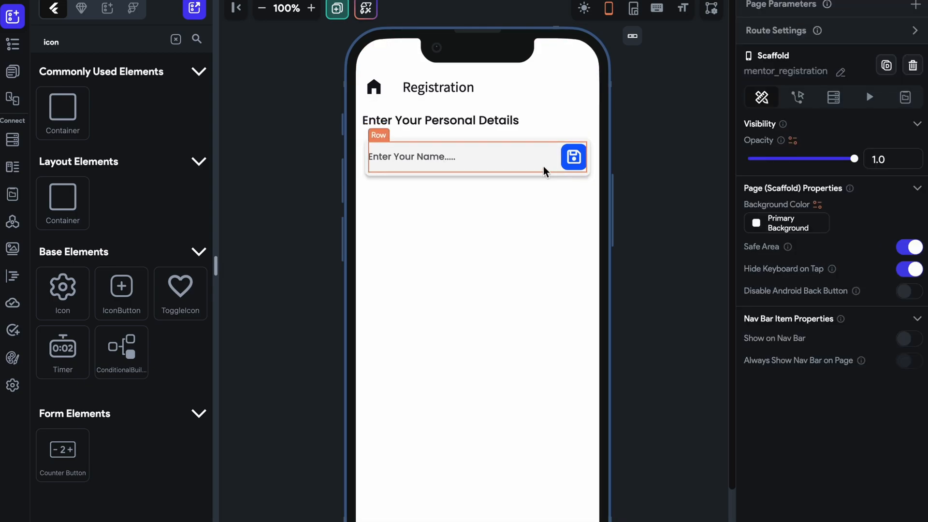
click(534, 175)
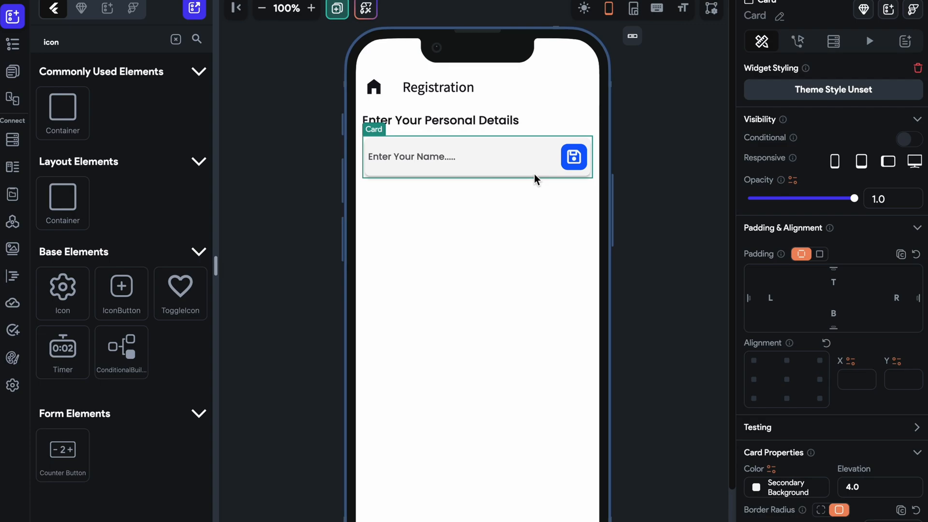
key(ctrl+d)
Select the Wrap around the two cards and adjust its run spacing to 14.
right_click(585, 182)
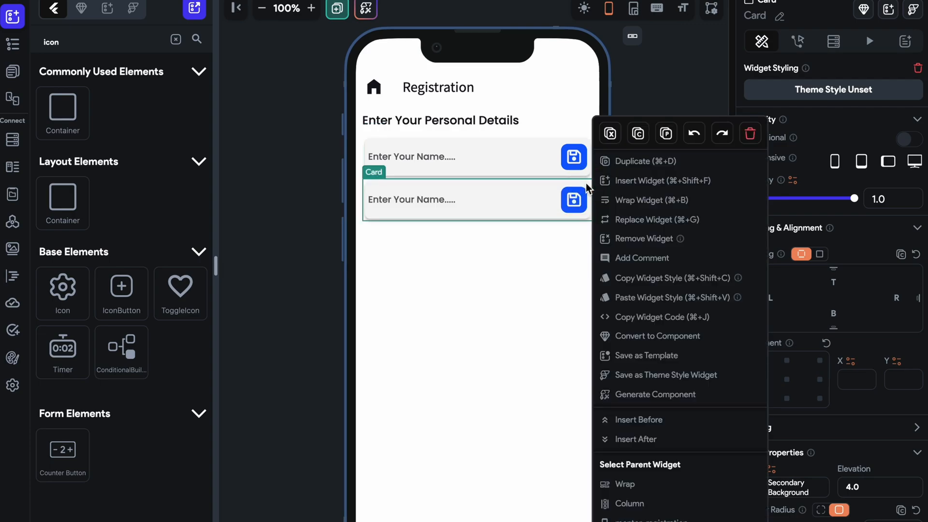
click(627, 483)
click(755, 467)
text(2)
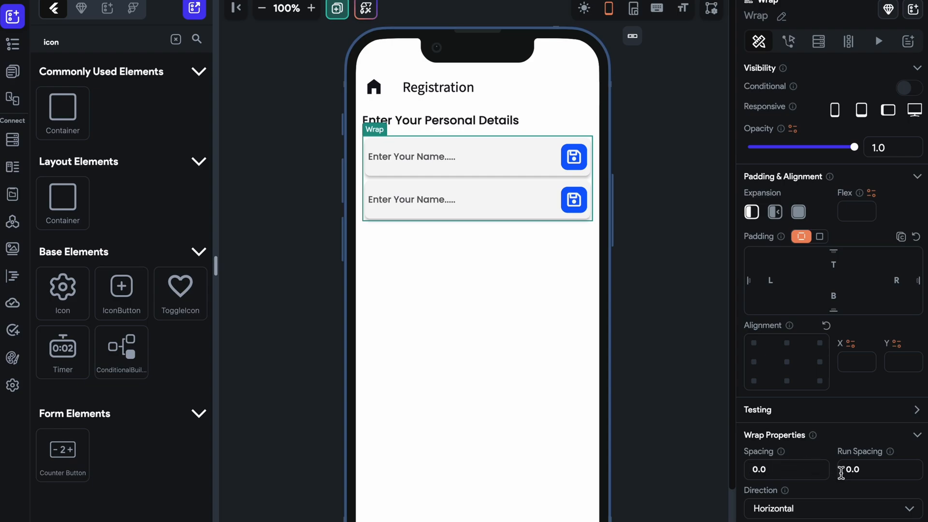
click(842, 472)
text(1)
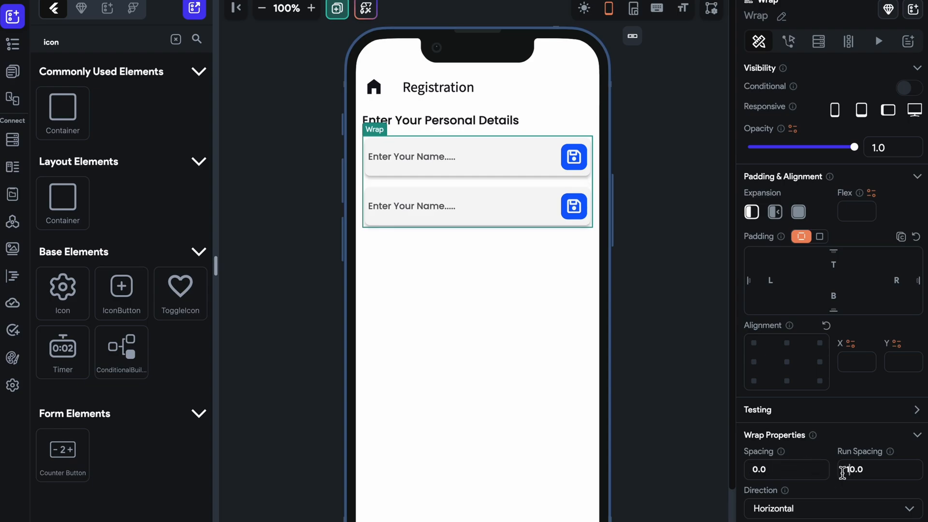
key(BackSpace)
text(2)
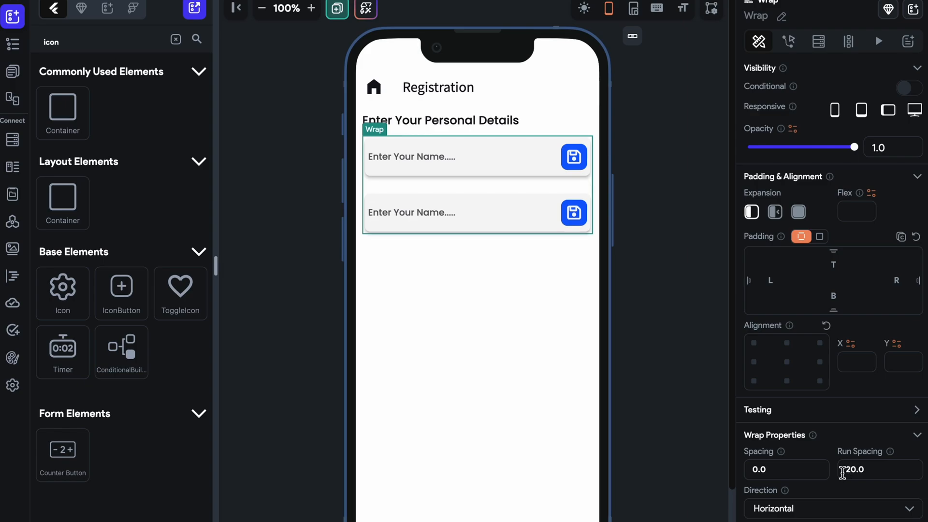
key(BackSpace)
text(1)
key(Up)
key(Up)
key(Up)
key(Up)
key(Up)
key(Up)
key(Up)
key(Up)
key(Up)
key(Up)
key(Up)
key(Up)
key(Up)
key(Up)
key(Up)
key(Up)
key(Up)
key(Up)
key(Up)
key(Up)
key(Down)
key(Down)
key(Down)
key(Down)
key(Down)
key(Down)
key(Down)
key(Down)
key(Down)
key(Down)
key(Down)
key(Down)
key(Down)
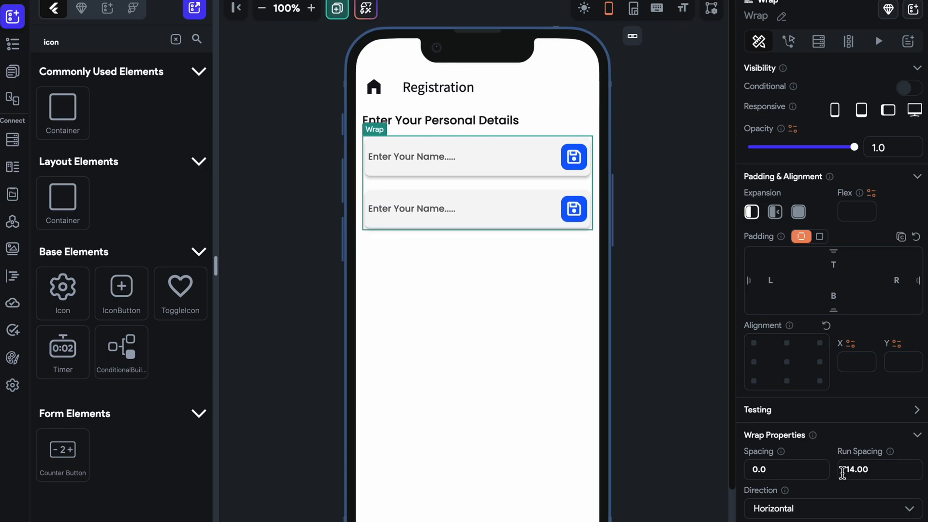
click(662, 303)
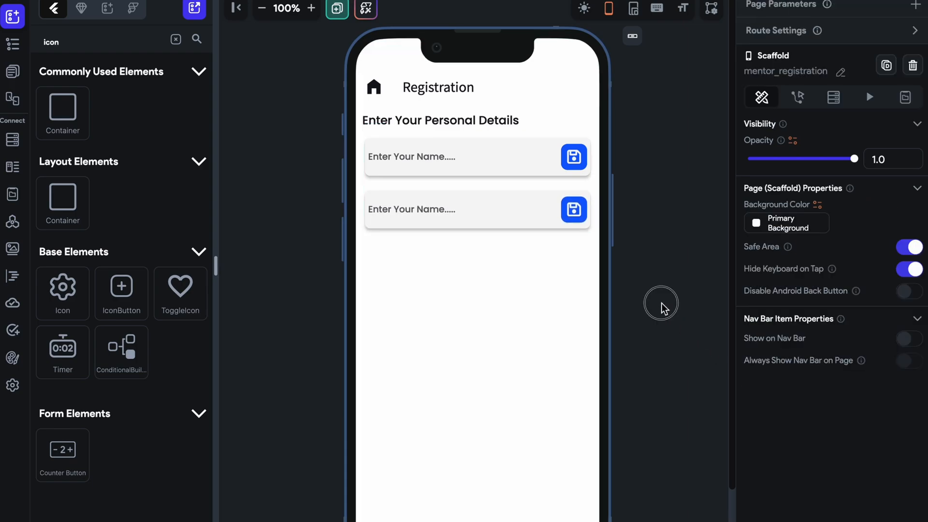
Set the hint text of the second card's TextField to "Enter Your Address (As per document)".
click(456, 205)
scroll(768, 353, down, 5)
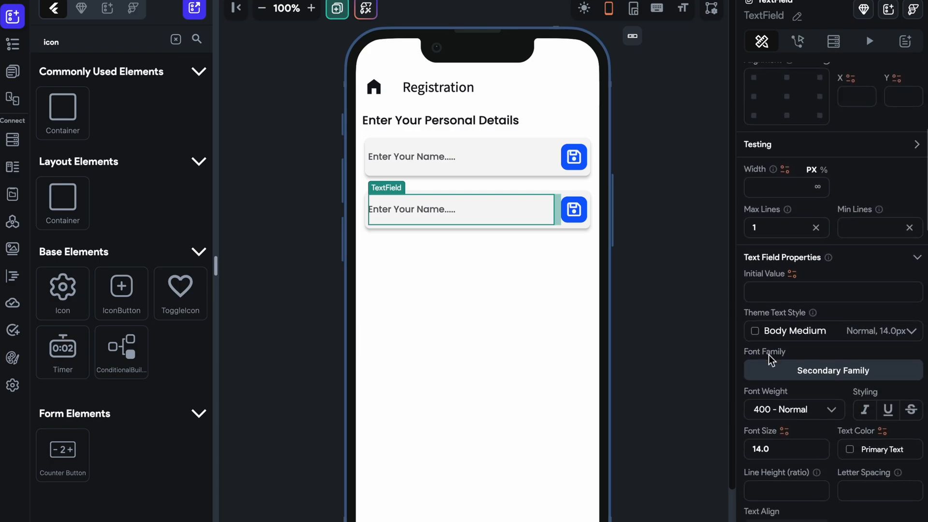
scroll(832, 332, down, 5)
scroll(833, 331, up, 12)
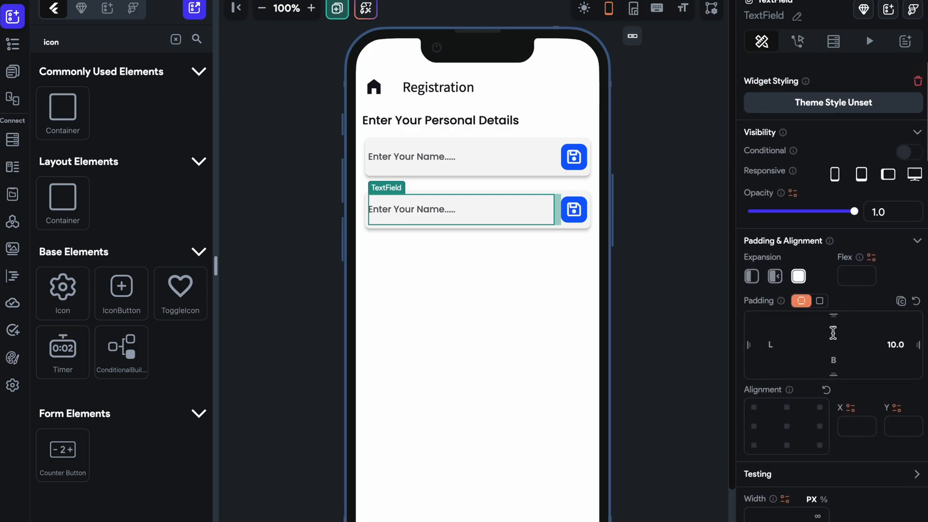
scroll(800, 193, down, 10)
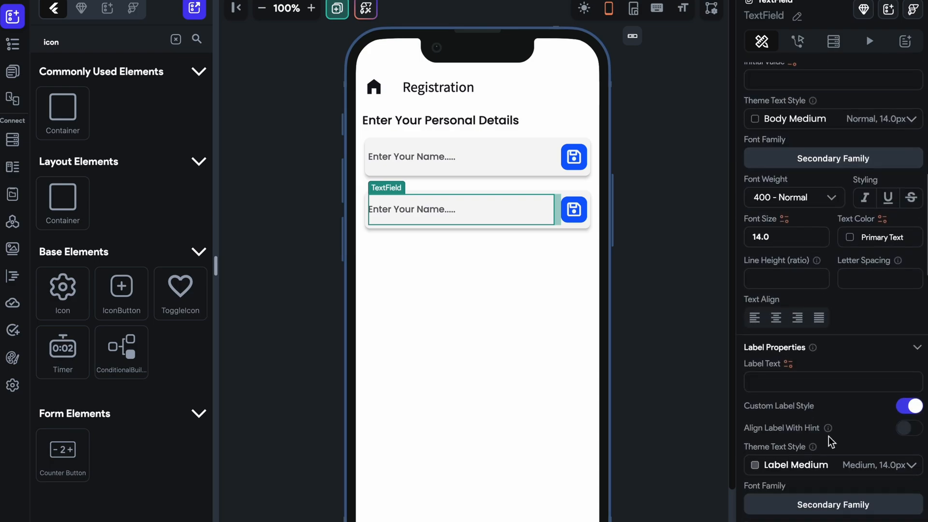
scroll(828, 436, down, 10)
click(796, 443)
drag(796, 443, 835, 442)
text(A)
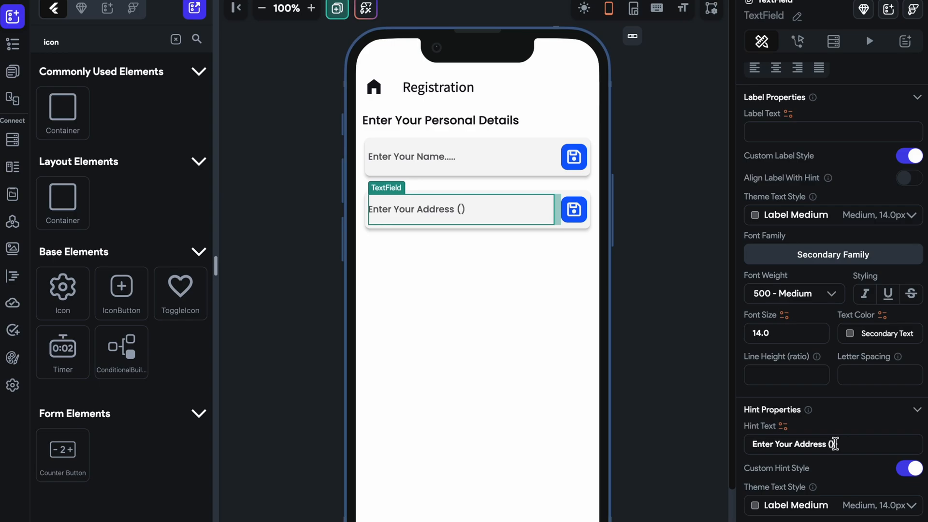
text(ddress (As per document)
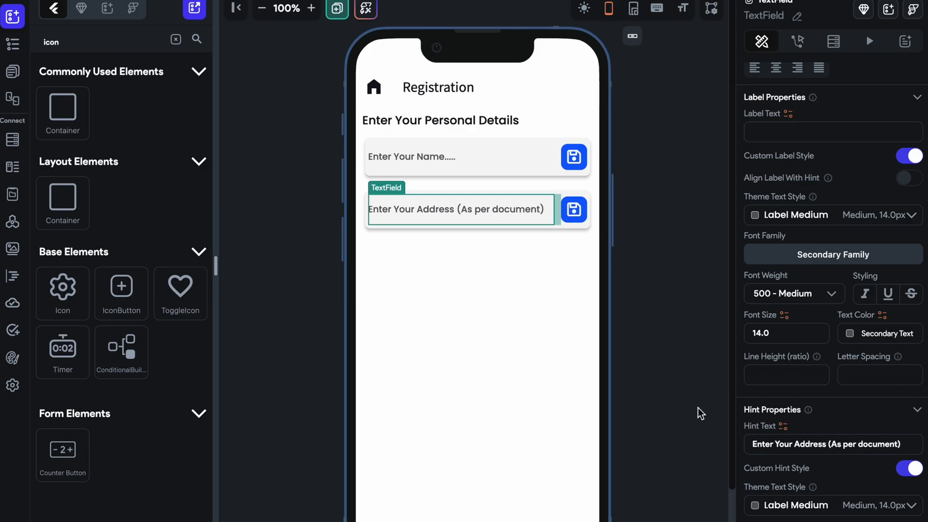
Duplicate the address card and set the hint text of the copy's TextField to "Enter Your Phone Number".
click(581, 228)
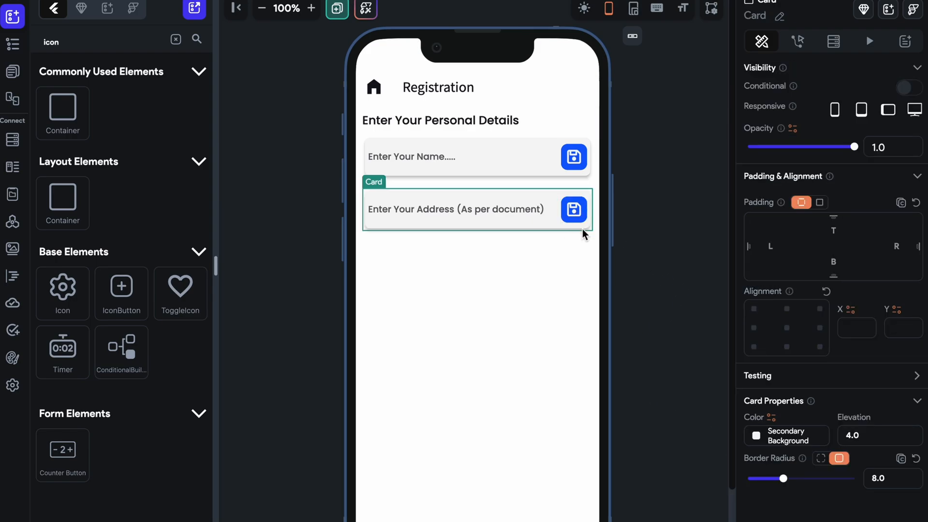
key(ctrl+d)
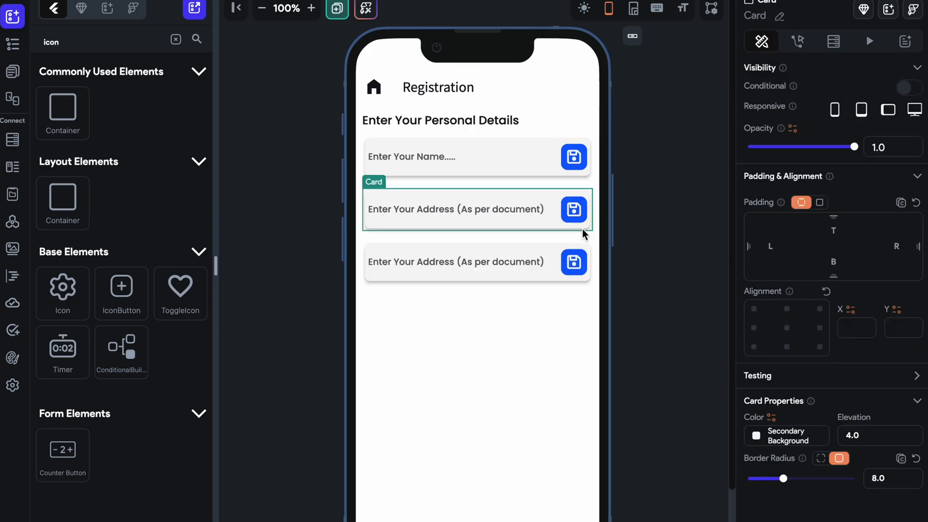
click(440, 260)
scroll(804, 329, down, 5)
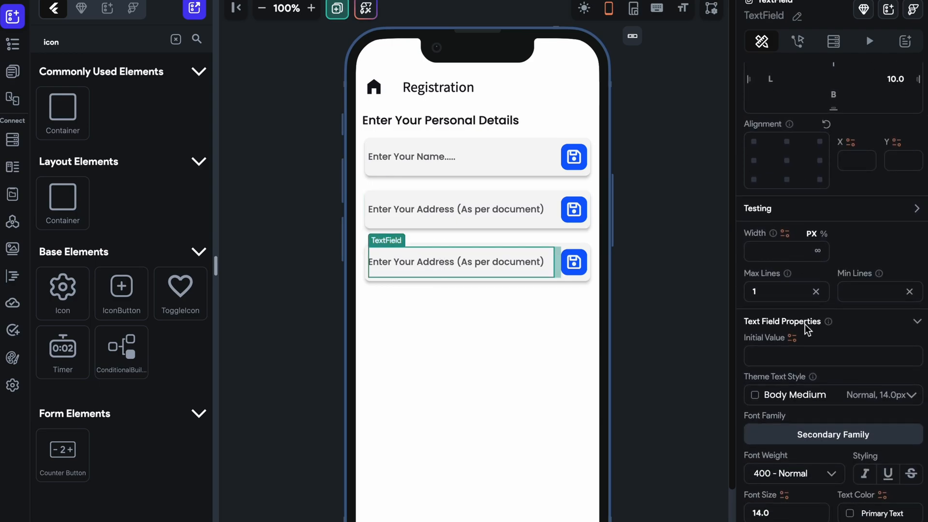
scroll(805, 329, down, 8)
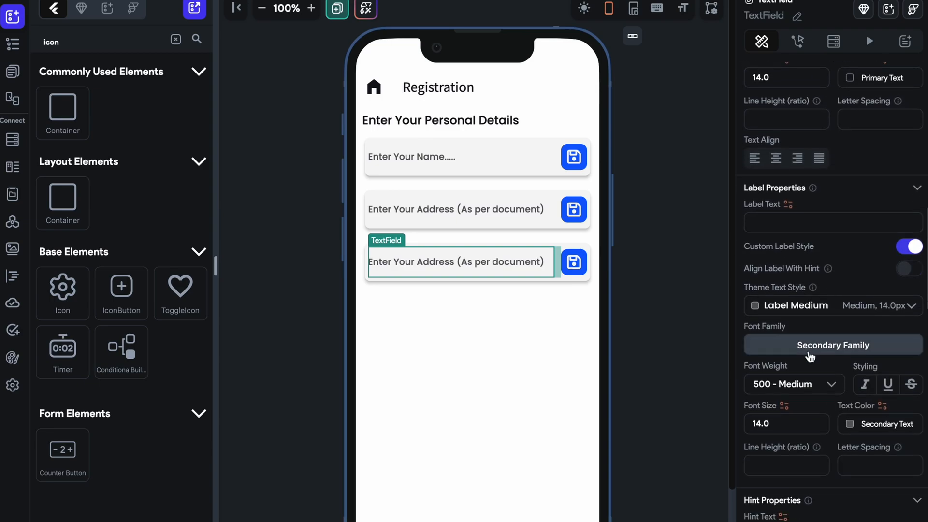
scroll(793, 396, down, 4)
drag(905, 363, 795, 367)
text(Phone Number)
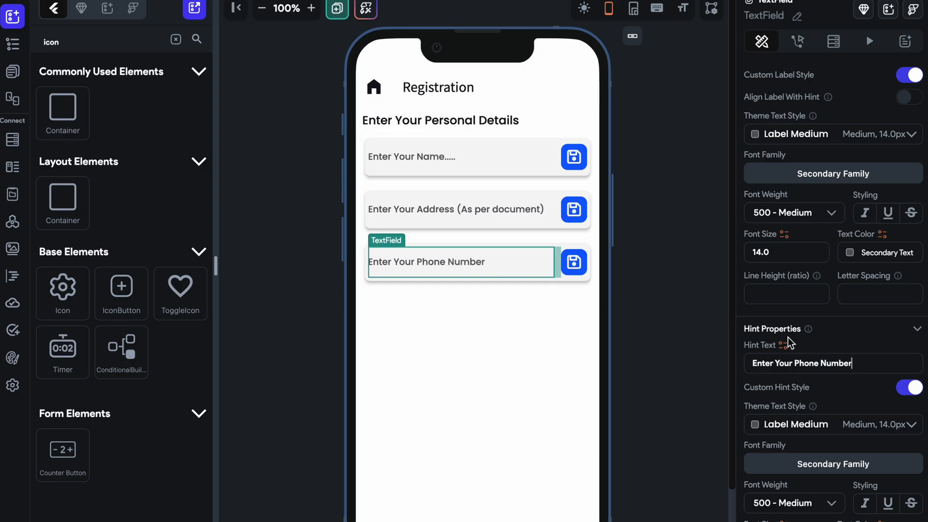
Set the keyboard type of the phone number TextField to Phone.
scroll(792, 370, down, 3)
scroll(792, 367, down, 6)
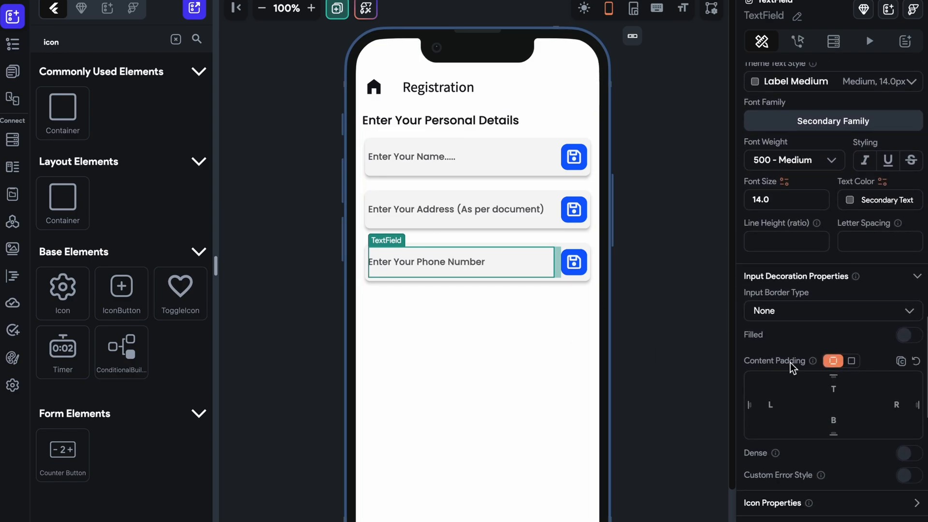
scroll(791, 358, down, 6)
scroll(821, 167, up, 2)
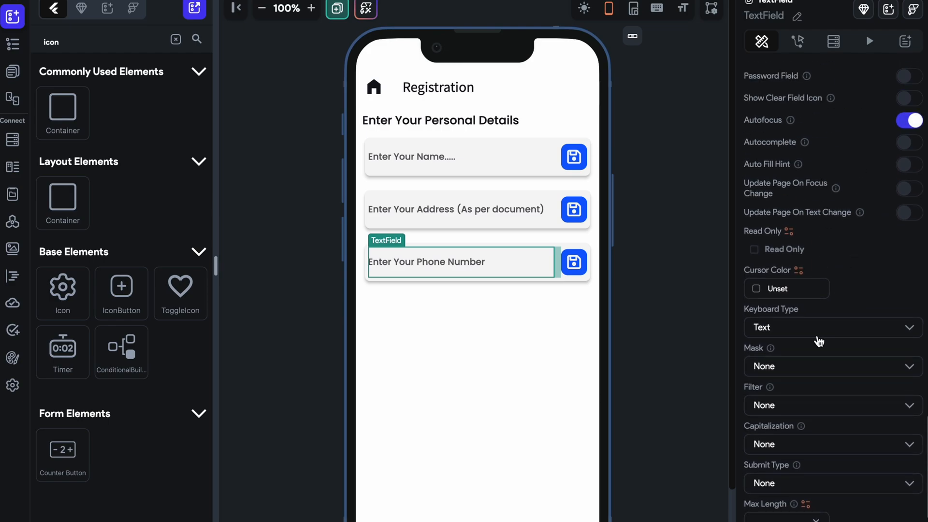
click(810, 329)
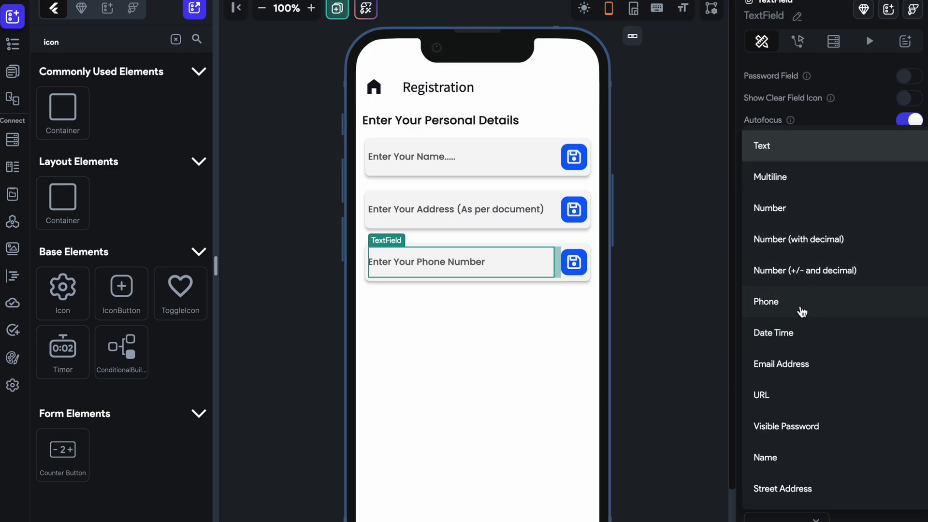
click(800, 308)
scroll(799, 308, down, 3)
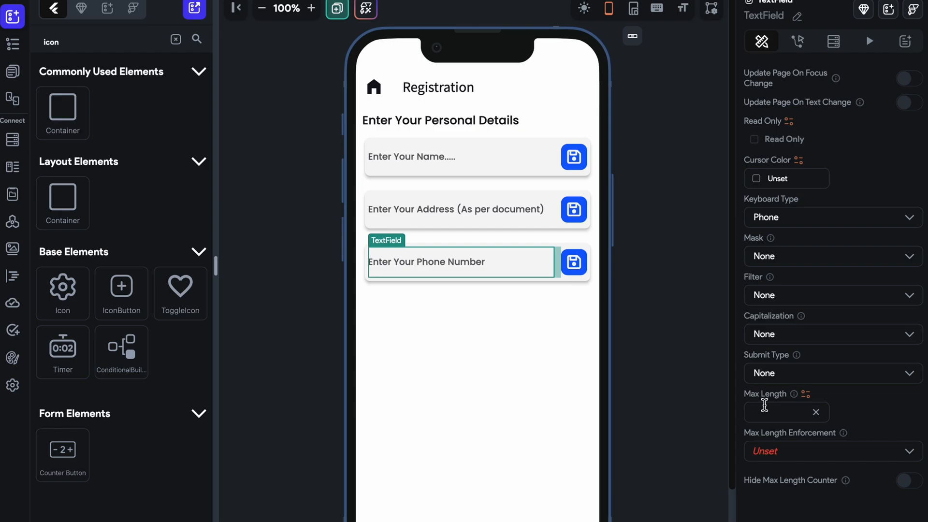
click(806, 394)
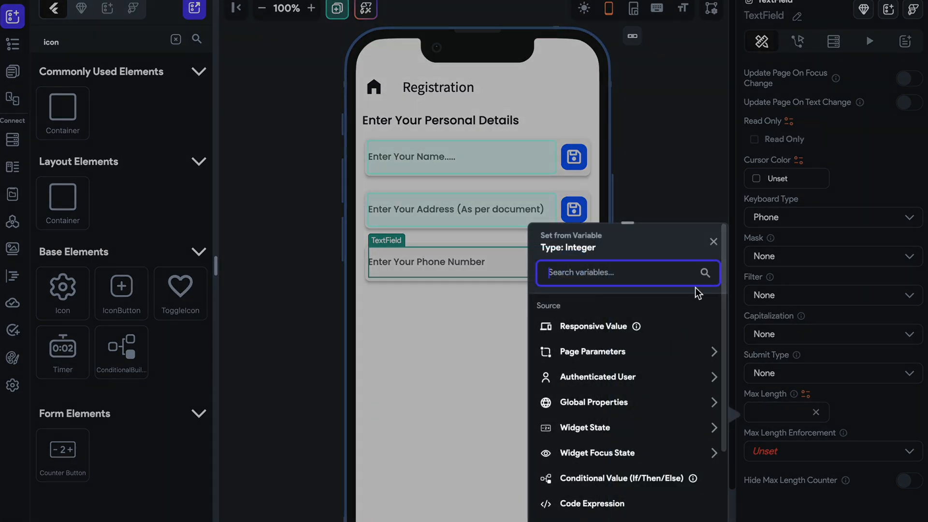
click(713, 241)
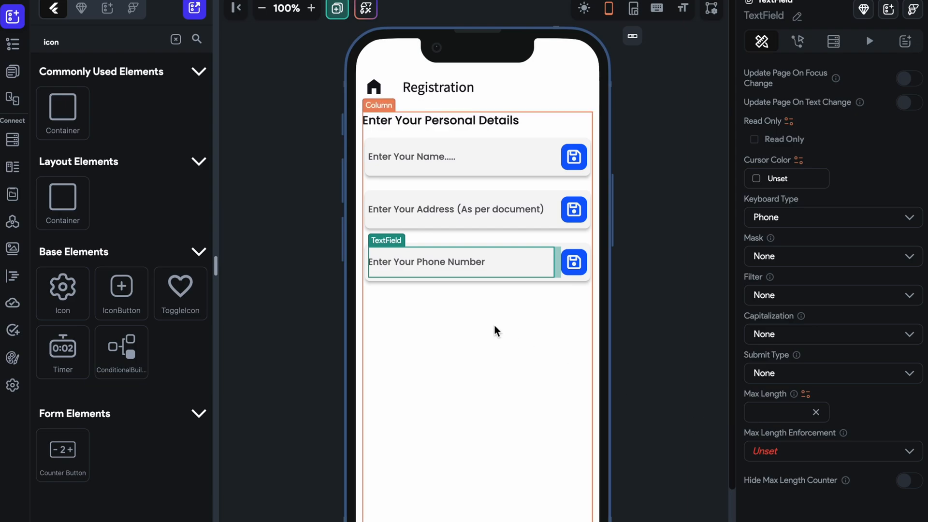
click(619, 276)
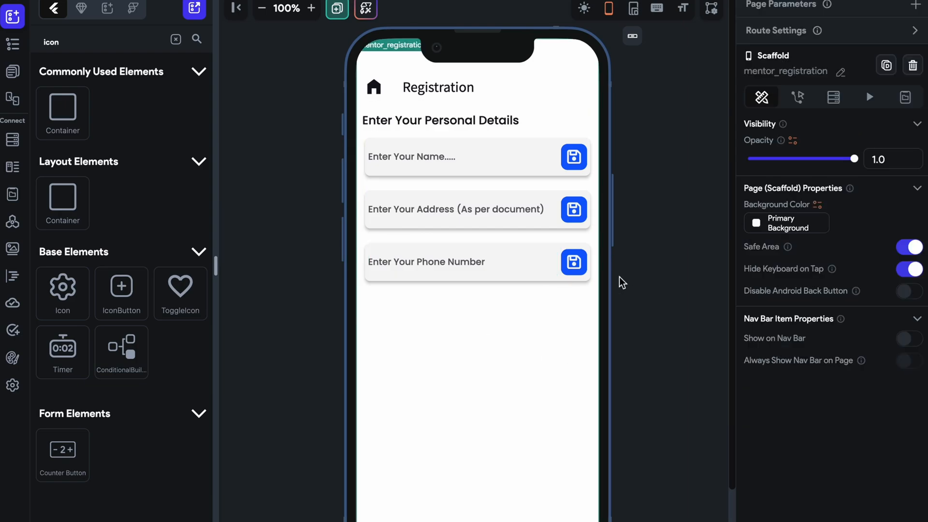
Duplicate the phone number card and set the hint text of the copy's TextField to "Enter Your Contact Mail".
click(482, 282)
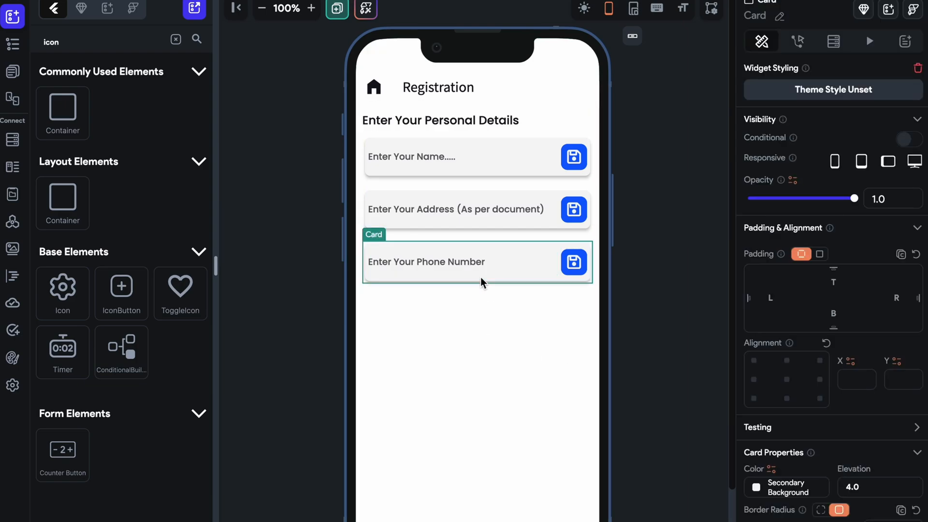
key(ctrl+d)
click(465, 308)
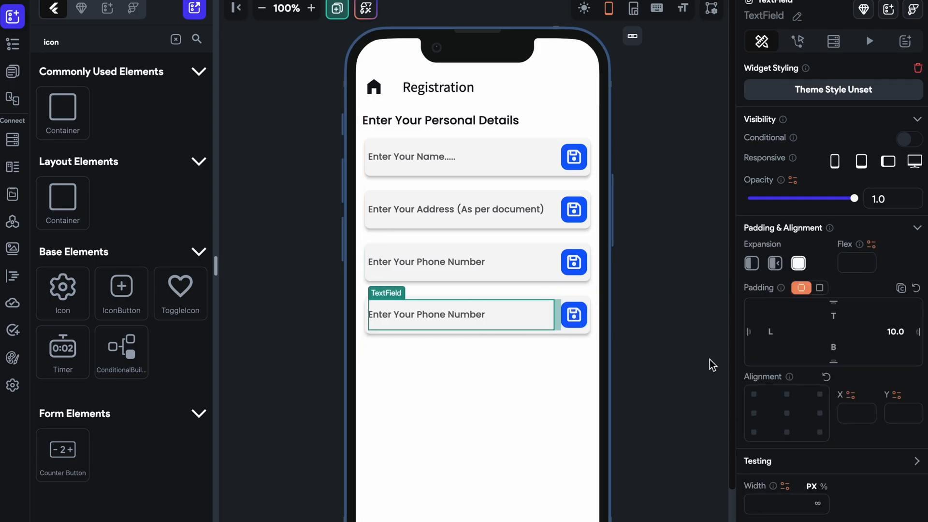
scroll(763, 377, down, 6)
scroll(764, 381, down, 10)
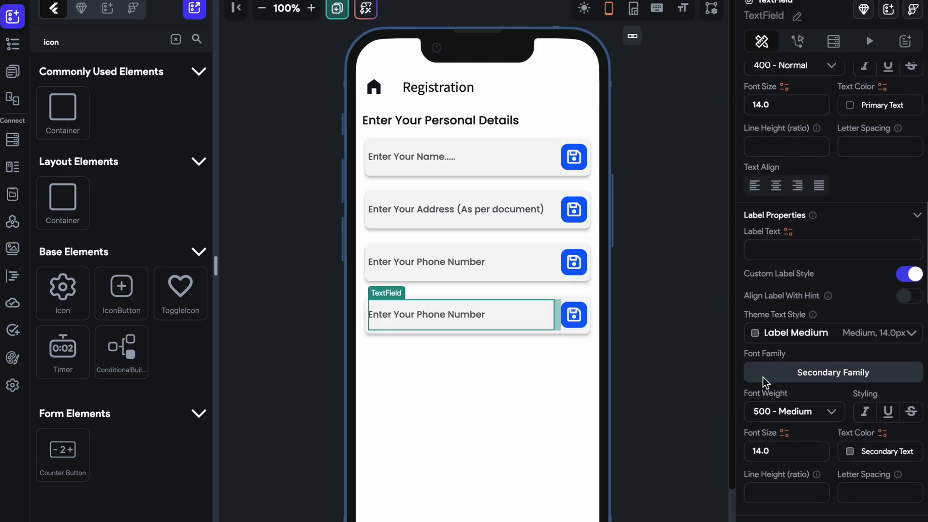
drag(874, 138, 727, 135)
text(Enter)
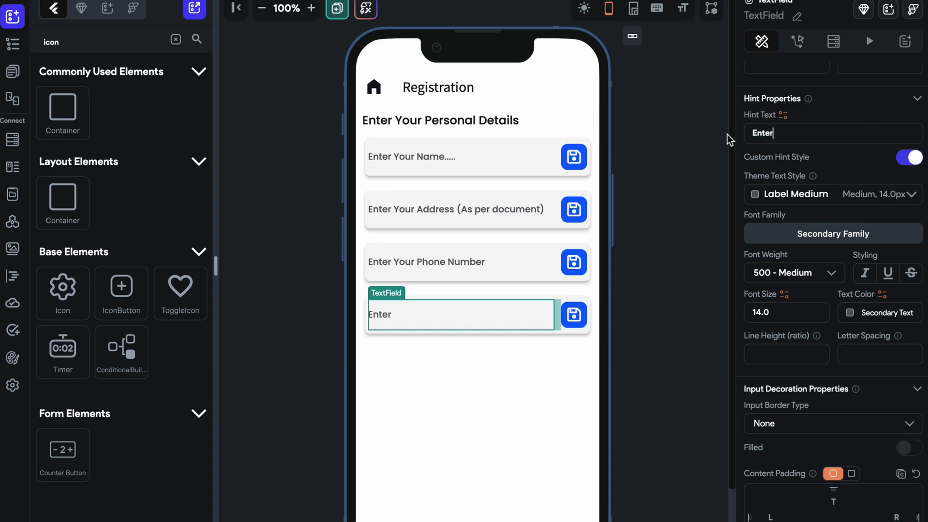
text( Your Contact Mail)
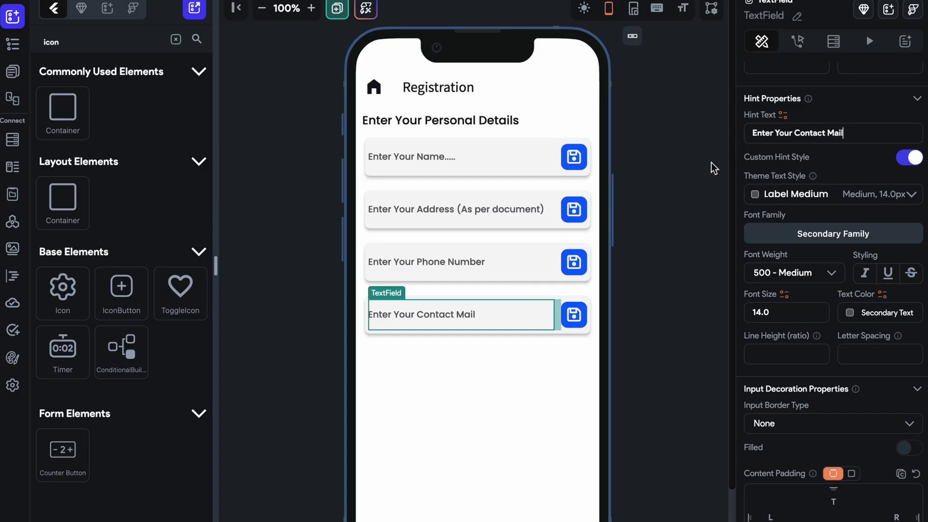
click(681, 271)
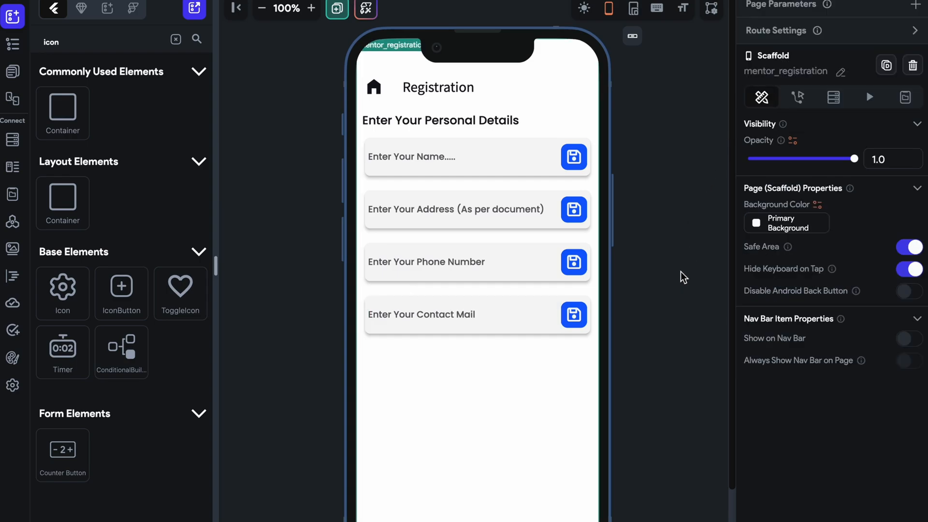
Add a Divider below the Wrap of input cards and set its color to Secondary Text.
click(489, 246)
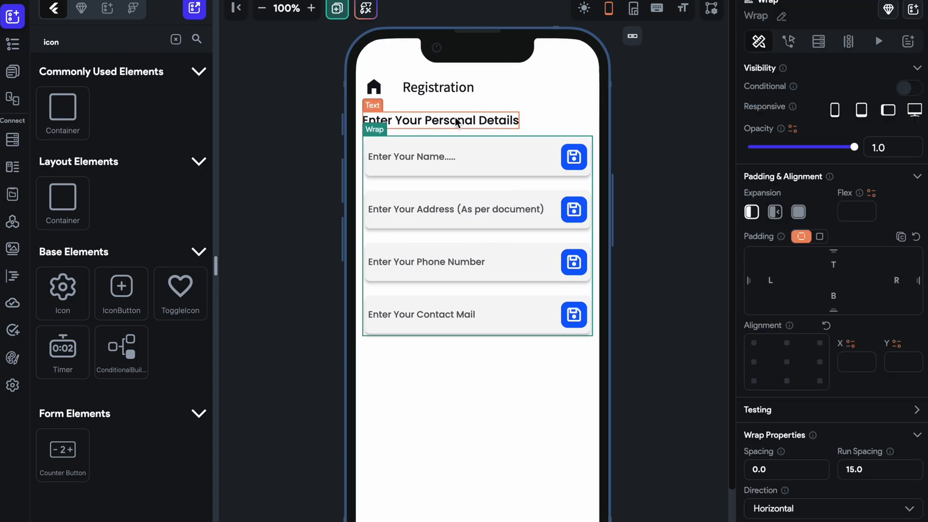
click(175, 39)
drag(180, 376, 505, 383)
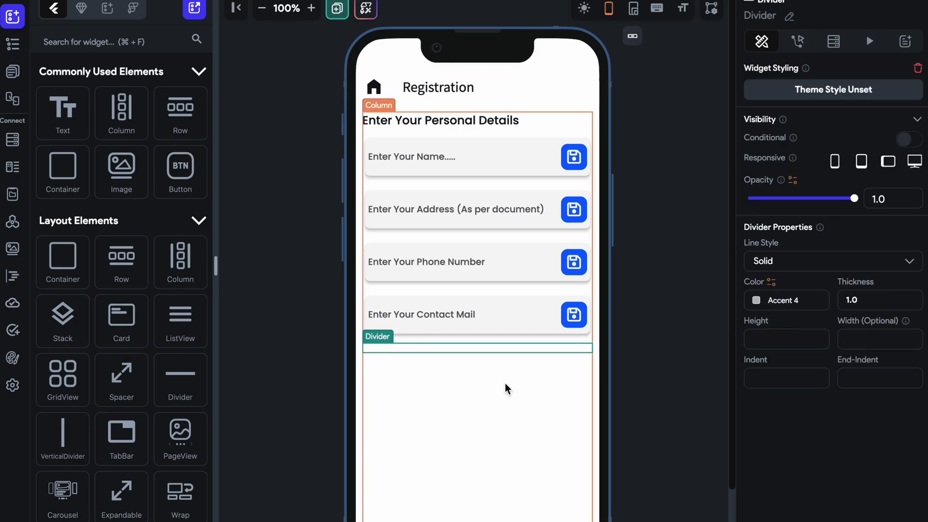
click(760, 300)
click(674, 274)
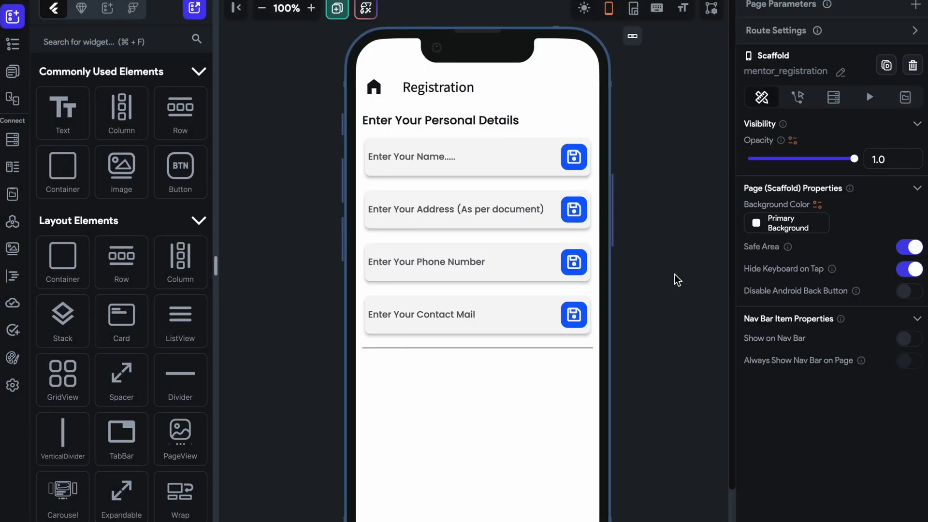
Change the Divider's line style to a dashed line.
click(584, 350)
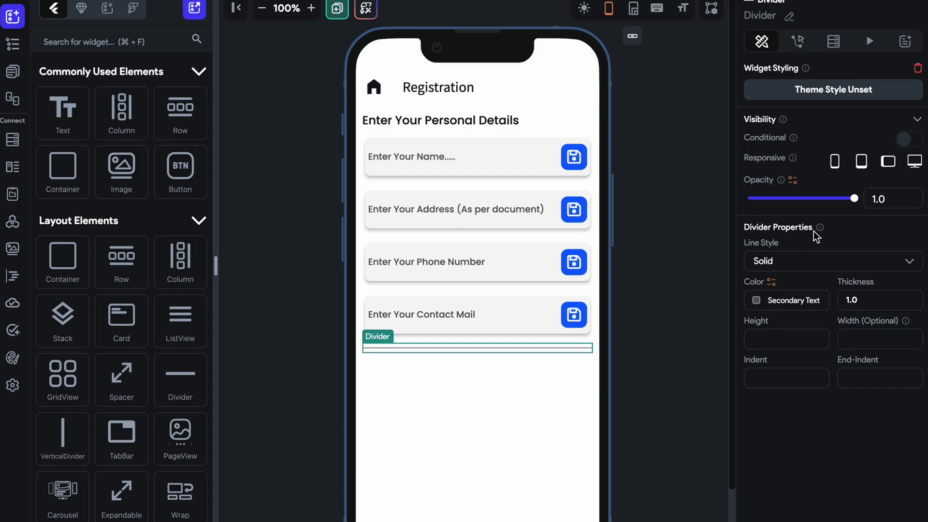
click(814, 266)
click(802, 325)
click(656, 302)
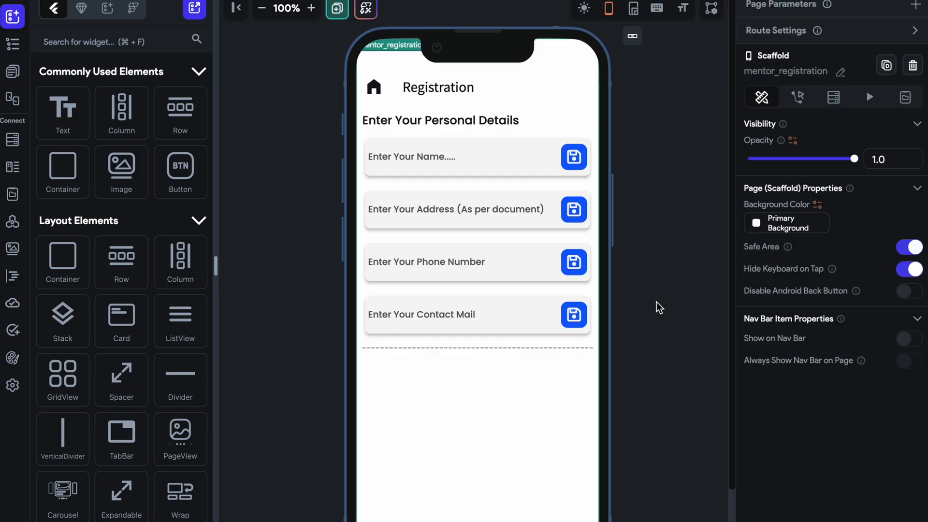
Duplicate the "Enter Your Personal Details" heading and place the copy below the Divider.
click(490, 125)
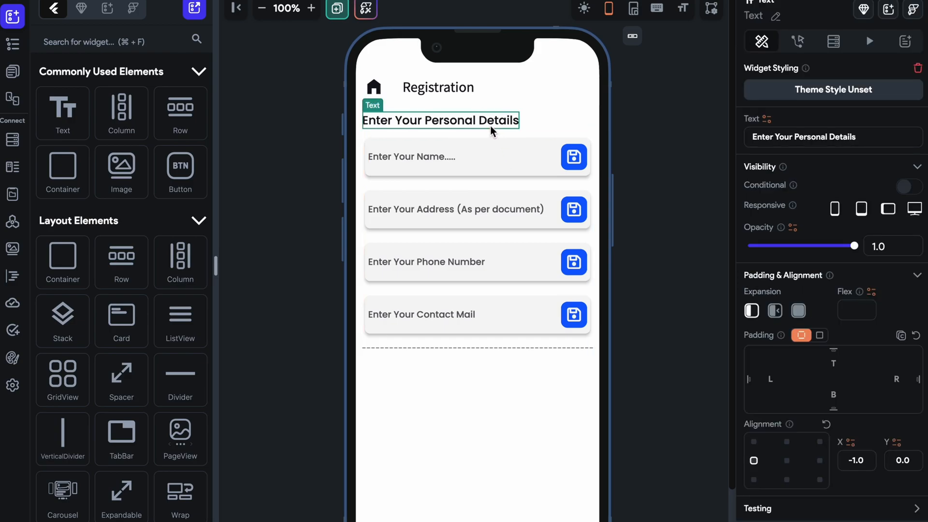
key(super+d)
drag(491, 145, 492, 358)
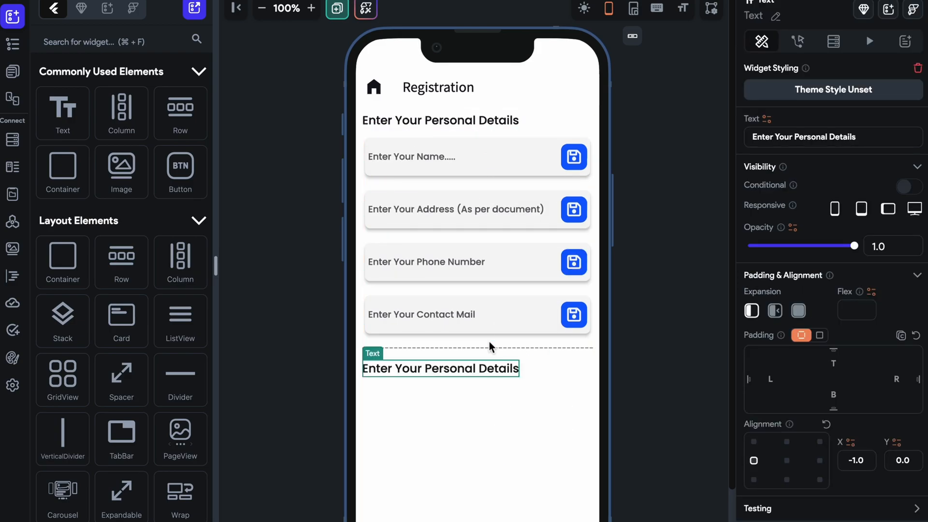
Duplicate the Wrap of four input cards and switch to a resizable canvas, stretched taller to fit the longer page.
click(485, 238)
key(super+d)
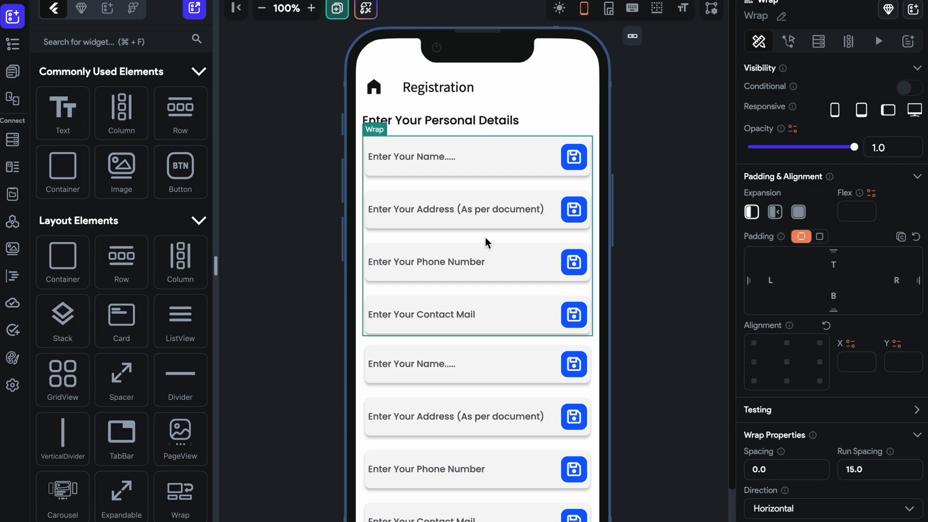
scroll(489, 315, down, 3)
click(269, 10)
click(269, 10)
click(268, 9)
click(618, 6)
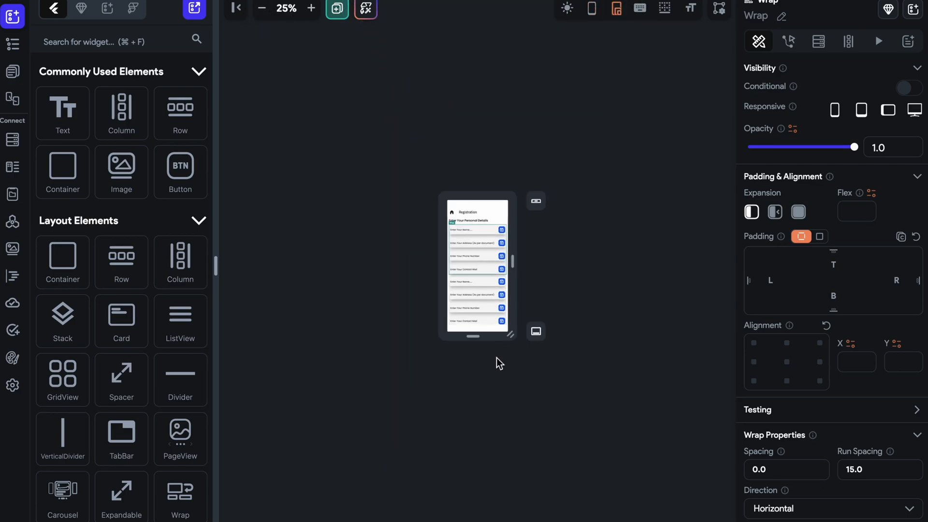
drag(493, 338, 493, 437)
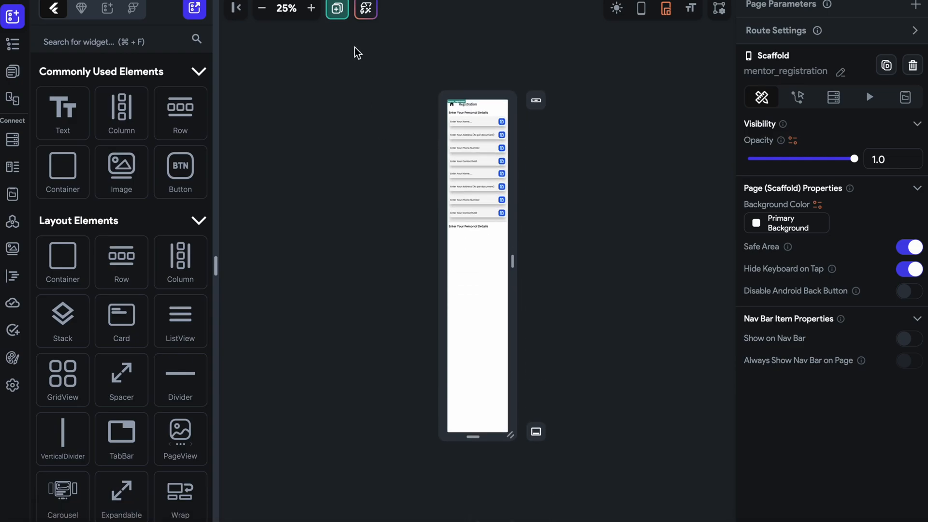
click(311, 8)
click(310, 8)
click(310, 8)
click(311, 8)
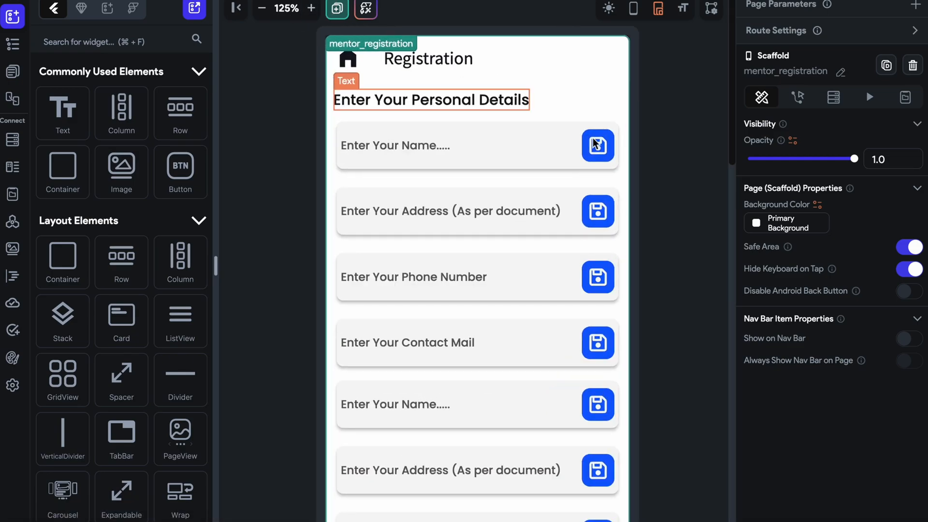
Move the duplicated Wrap of cards beneath the second heading below the Divider.
scroll(691, 242, down, 10)
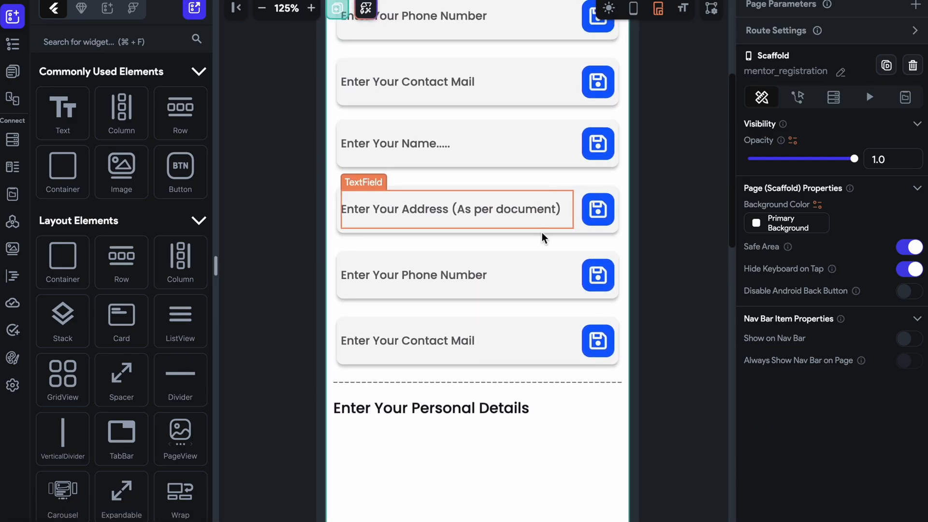
click(542, 244)
click(542, 232)
click(543, 244)
drag(542, 245, 512, 468)
scroll(660, 189, up, 5)
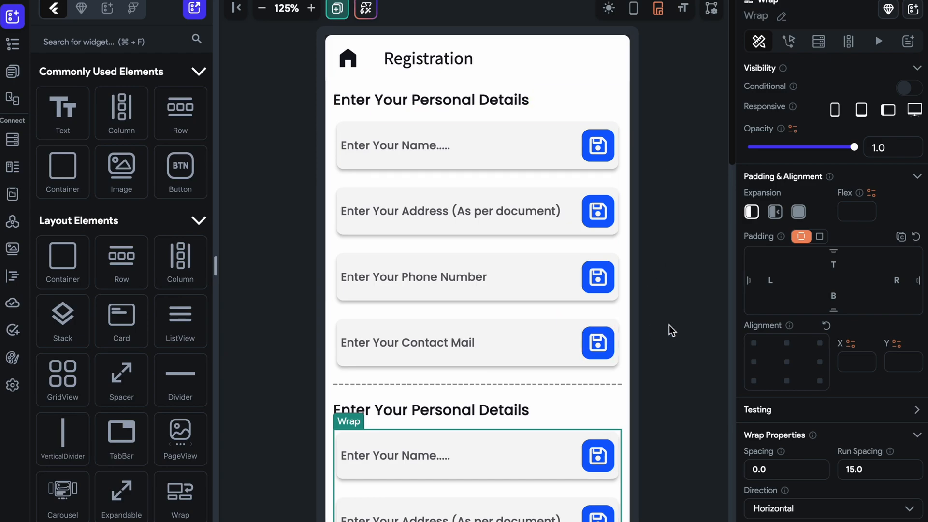
Change the second heading's text to "Enter Your Qualification Details".
scroll(668, 325, down, 3)
click(454, 275)
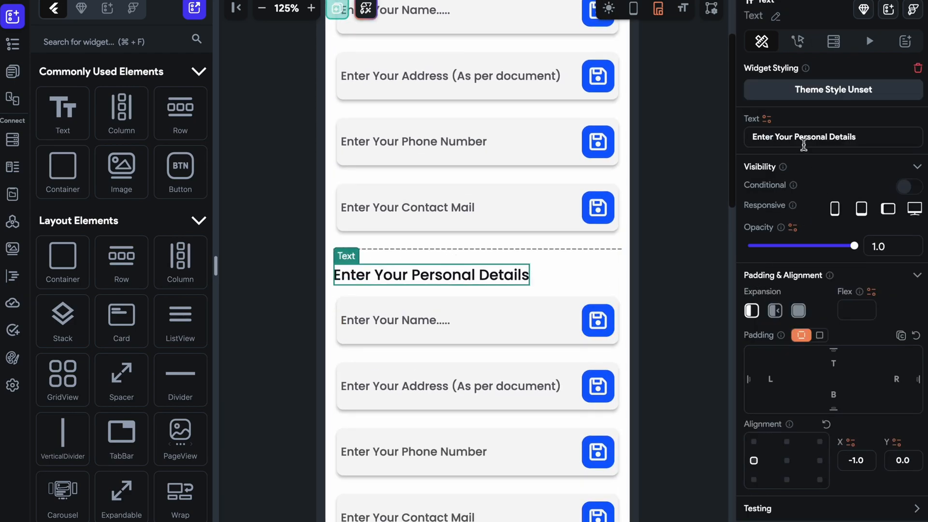
drag(797, 139, 875, 138)
key(BackSpace)
text(Qualificati)
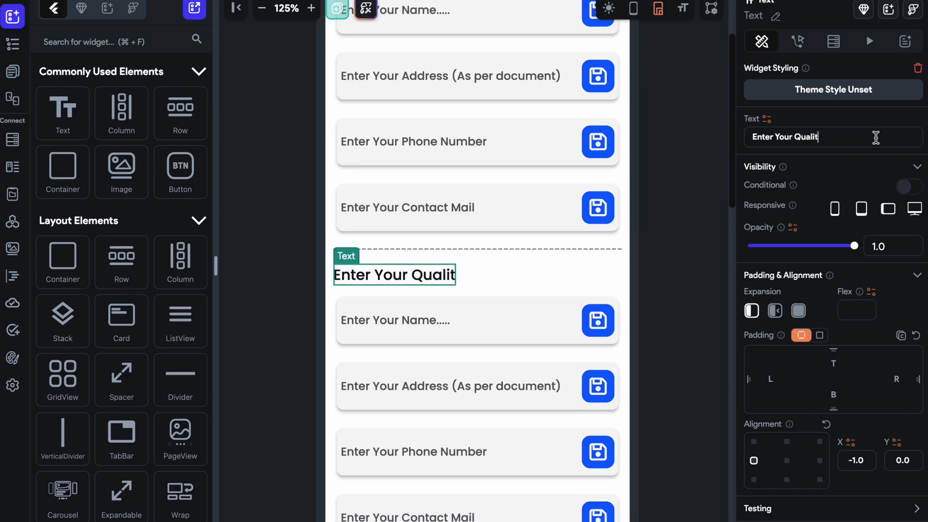
text(o)
key(BackSpace)
text(ica)
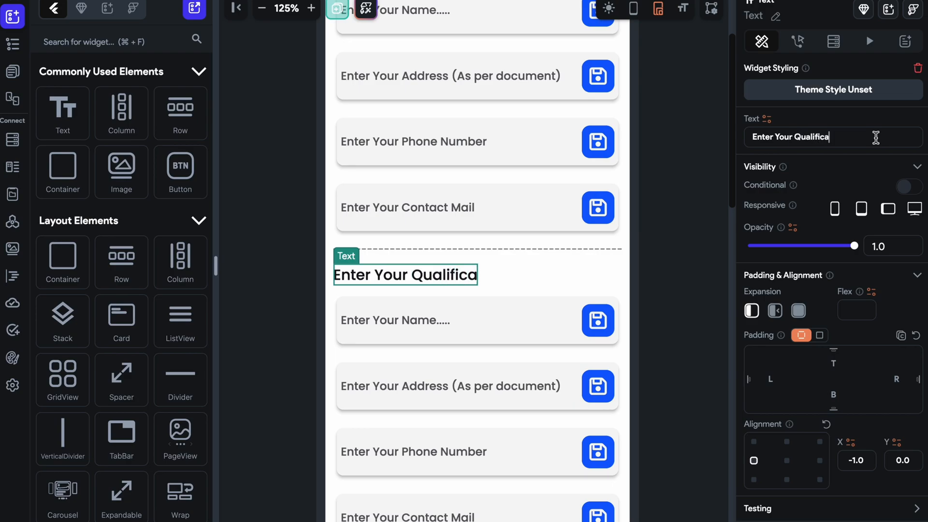
text(tion Details)
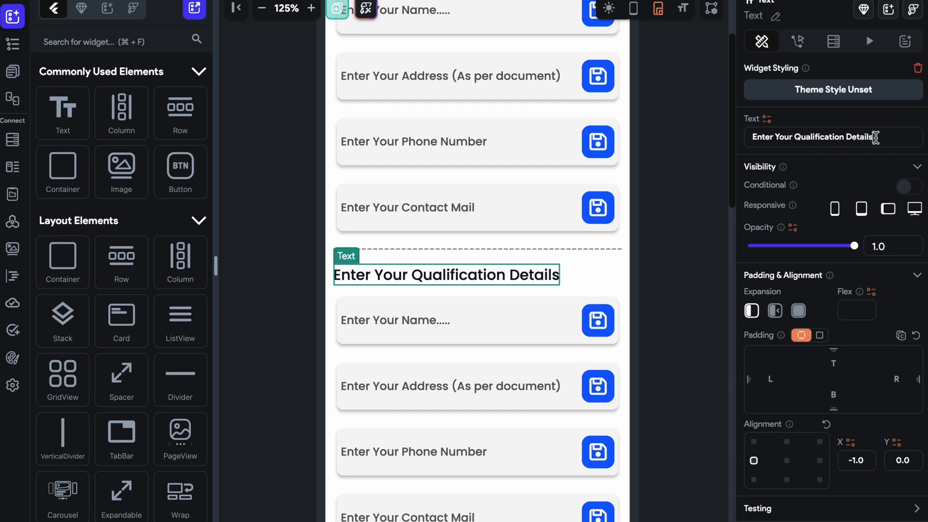
Replace the TextField in the first qualification card with a DropDown and add a second option to it.
scroll(697, 277, up, 2)
scroll(697, 277, down, 5)
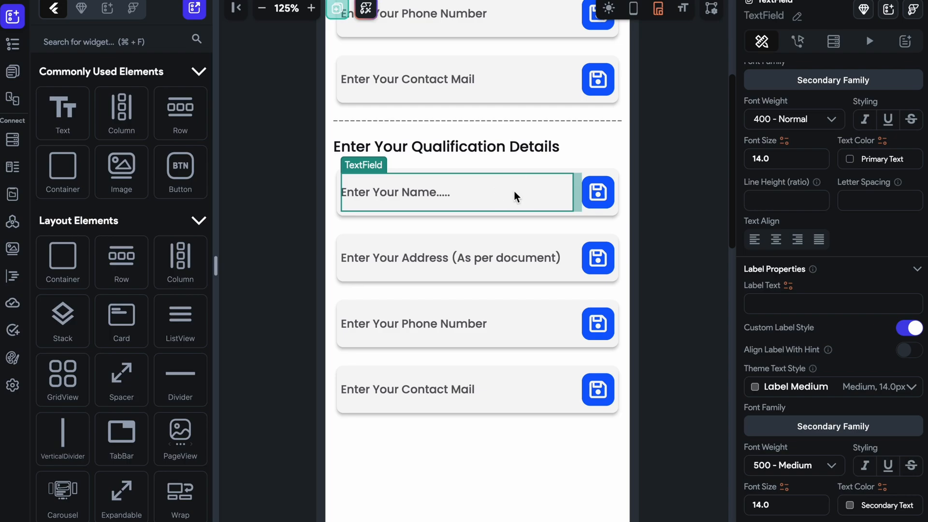
key(Delete)
click(105, 46)
text(drop)
scroll(79, 139, down, 3)
drag(62, 357, 457, 196)
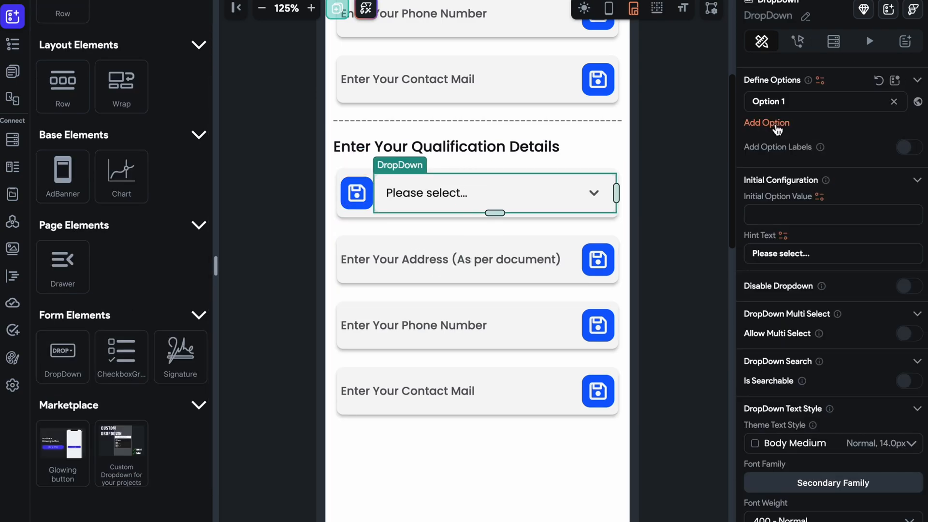
click(767, 121)
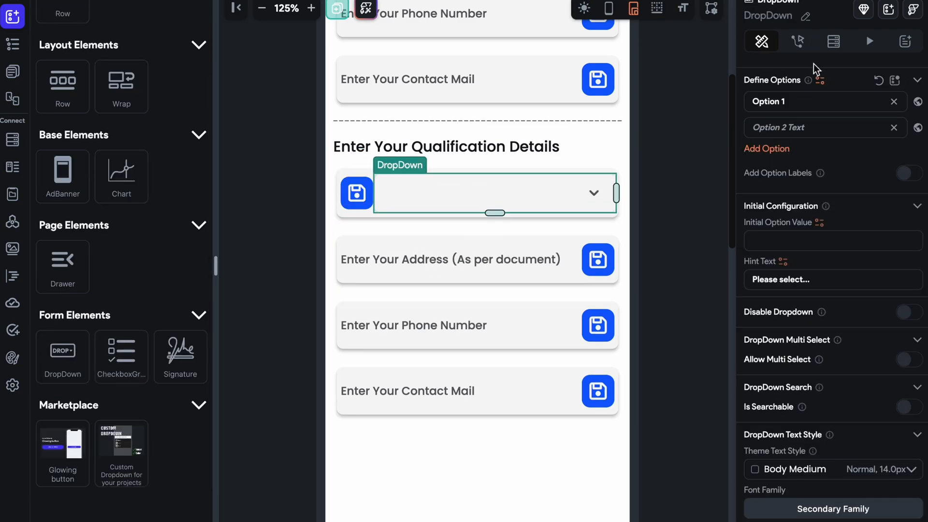
Reload the project and reopen the mentor_registration page from the Mentor_registration folder.
click(854, 0)
click(548, 333)
click(537, 332)
click(551, 332)
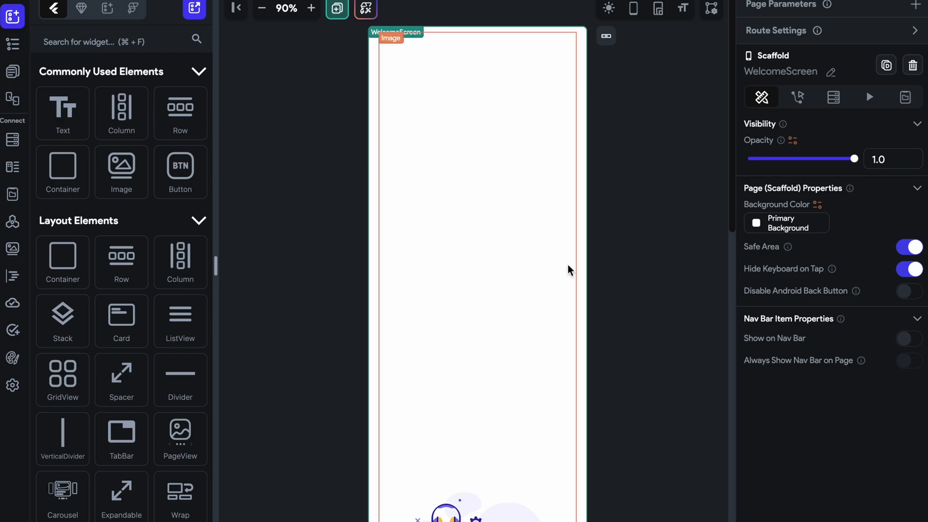
click(13, 71)
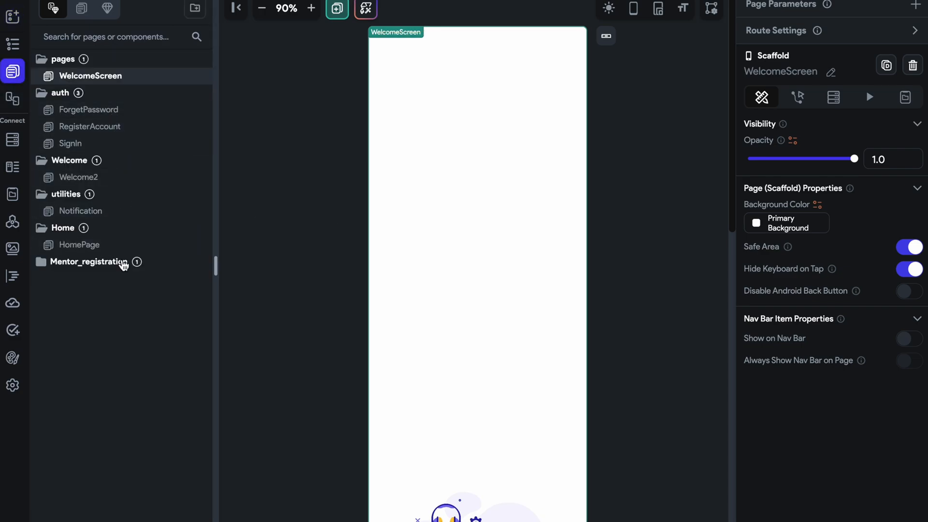
click(110, 285)
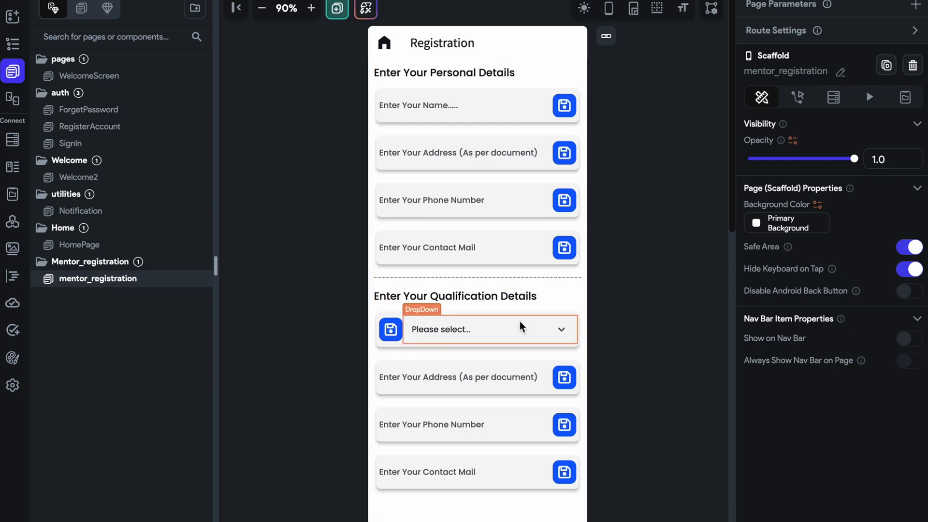
Delete the DropDown and its containing Card from the start of the qualification details section.
click(534, 333)
key(Delete)
click(500, 341)
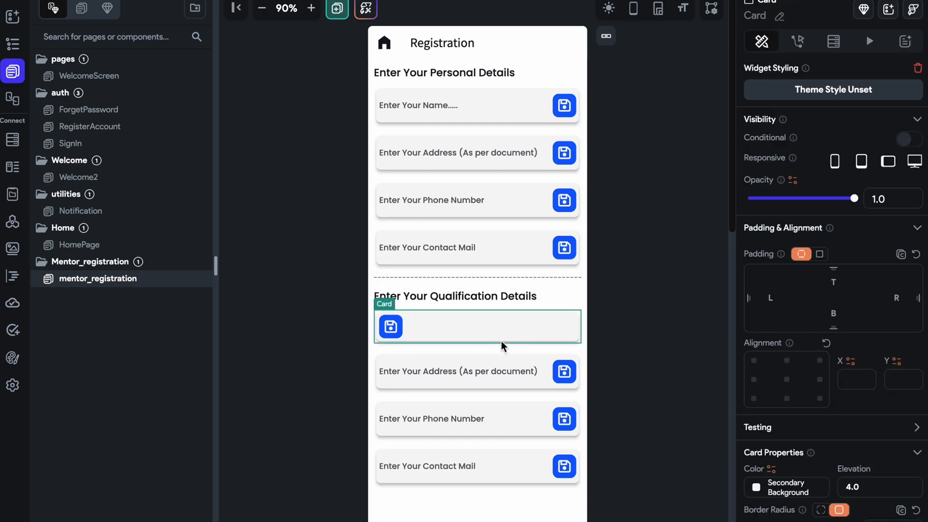
key(Delete)
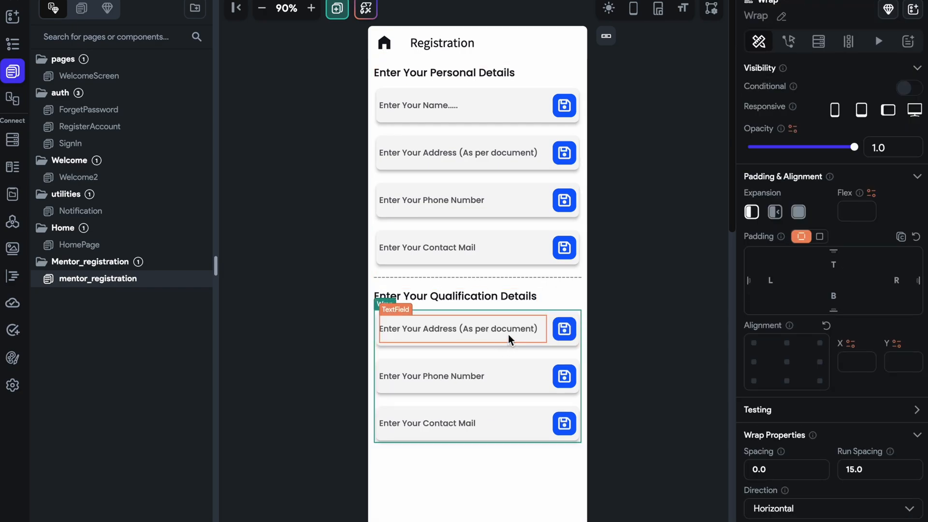
click(607, 225)
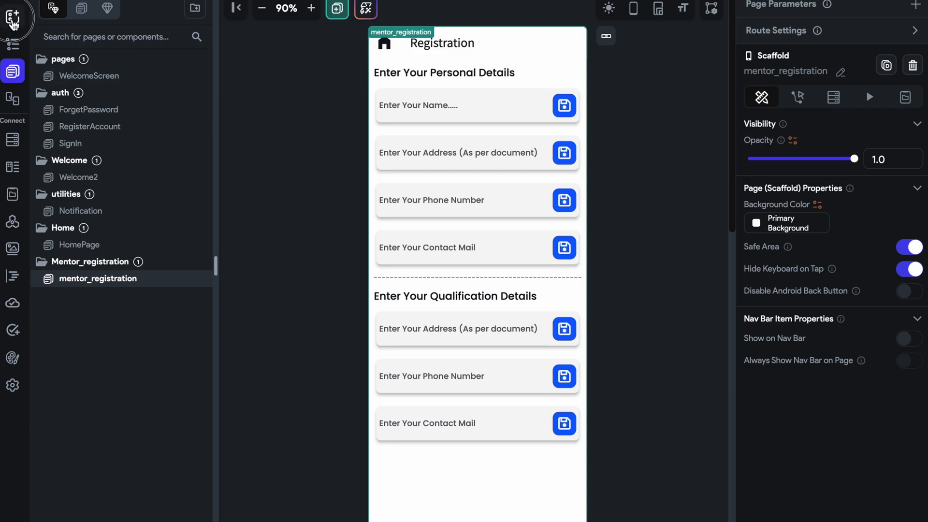
Add an empty Row to the qualification Wrap and place it first, directly above the address card.
click(12, 17)
drag(186, 125, 491, 355)
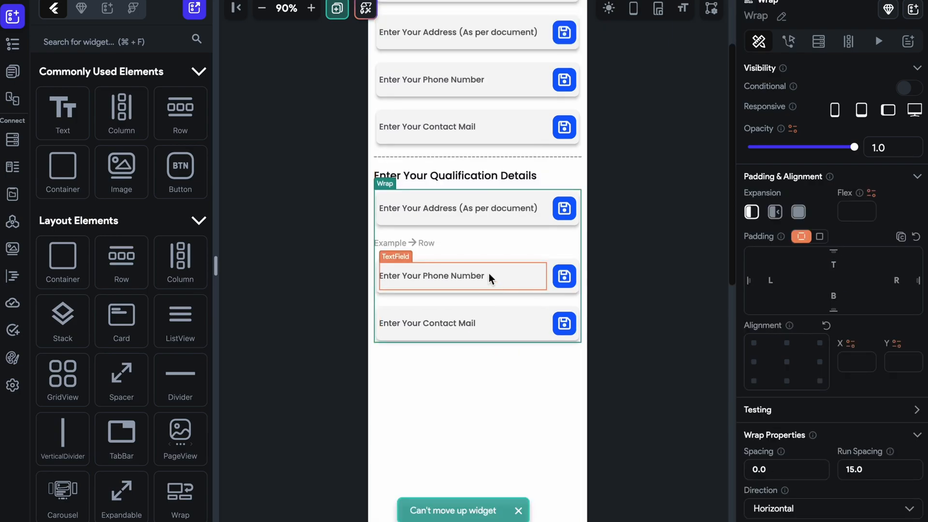
click(454, 239)
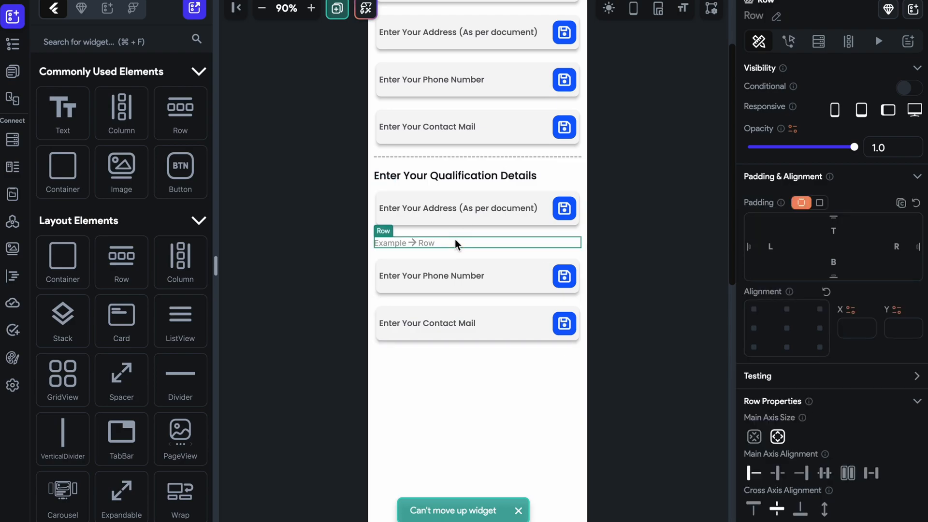
click(454, 239)
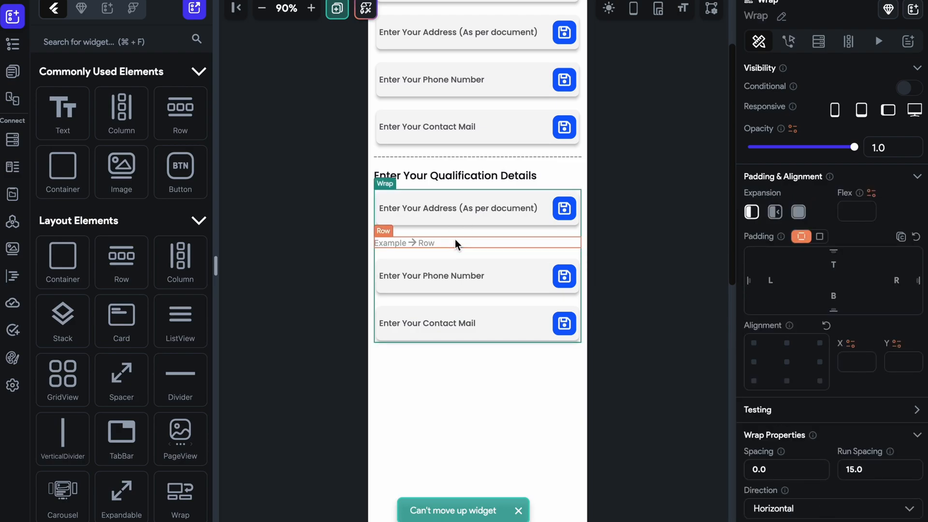
click(514, 225)
key(Down)
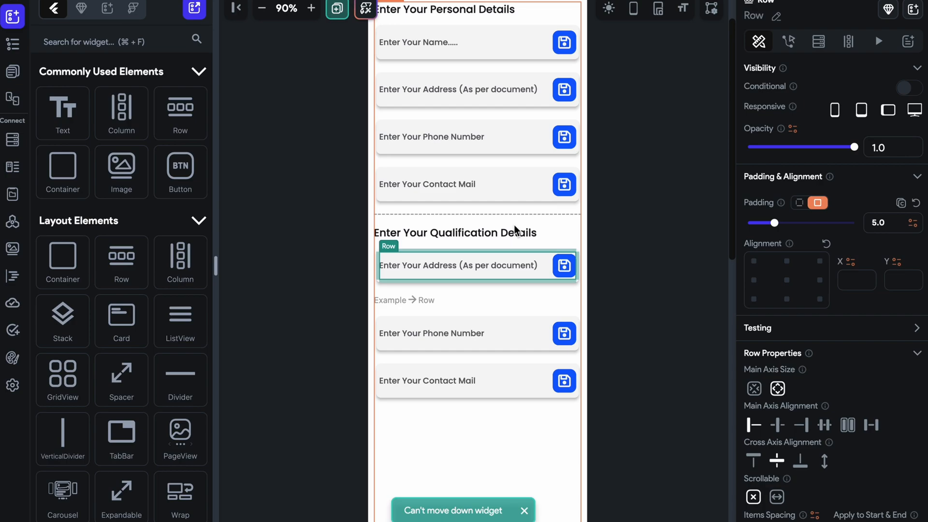
drag(516, 280, 512, 312)
click(486, 256)
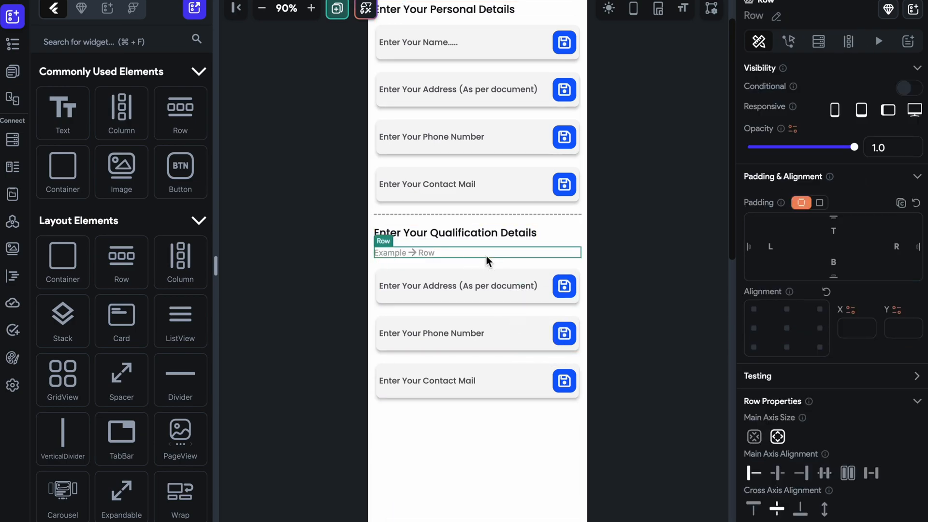
Copy the save IconButton from the qualification address card into the empty Row.
click(562, 289)
key(super+c)
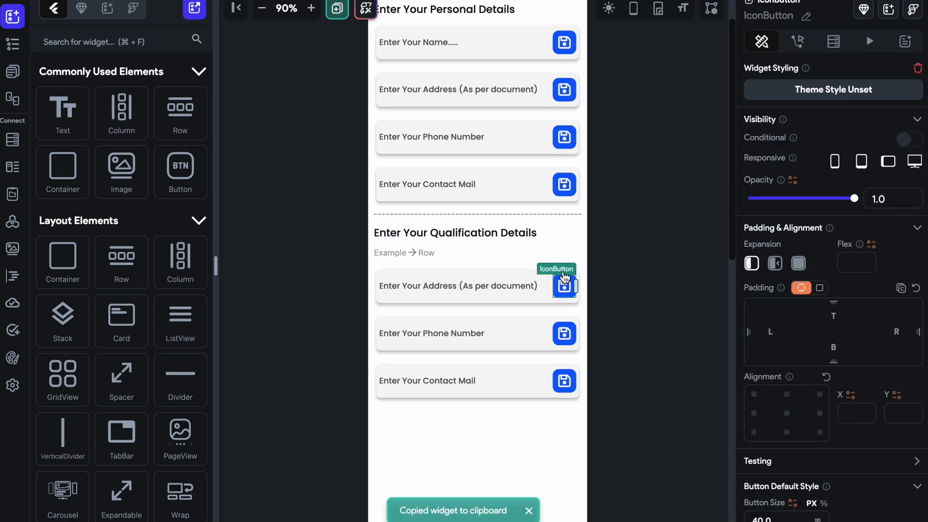
click(559, 253)
key(super+v)
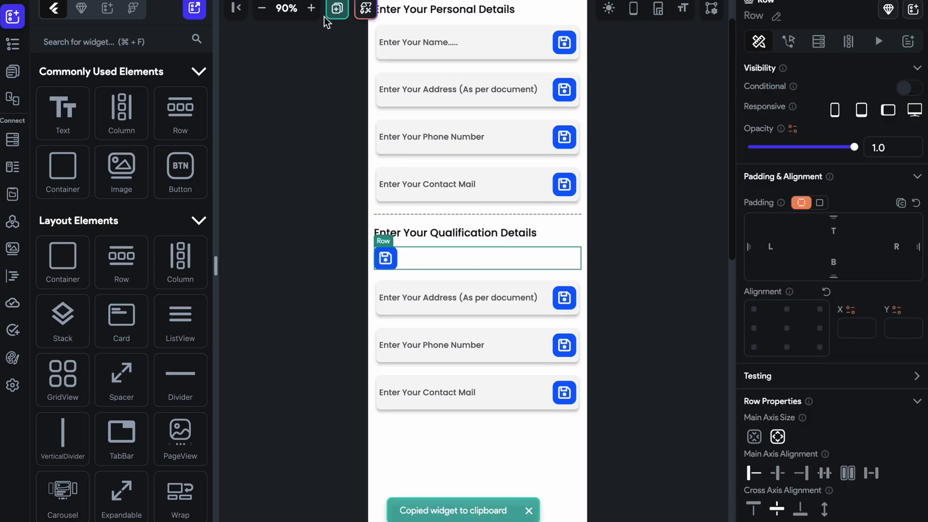
Search the widgets for "drop" and add a DropDown to the Row beside the save button.
click(311, 8)
click(311, 8)
click(150, 42)
text(drop)
scroll(79, 369, down, 3)
drag(60, 392, 415, 333)
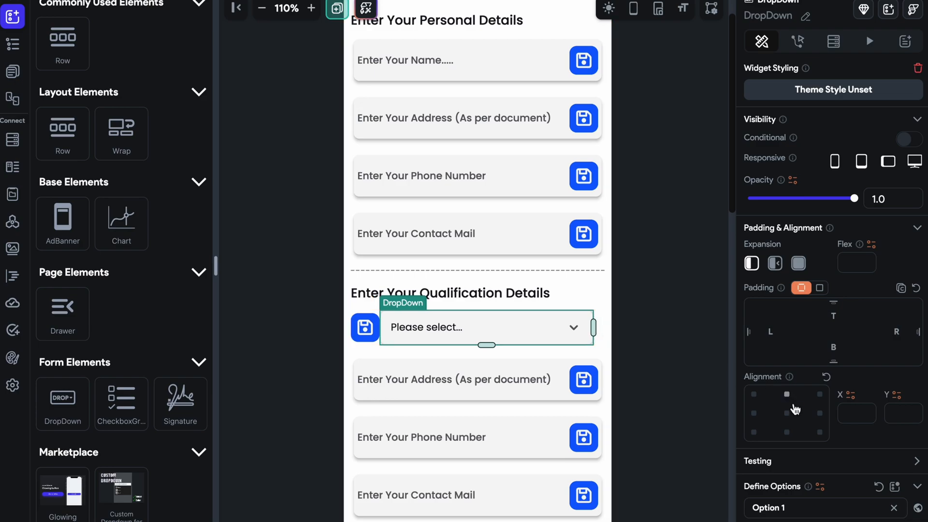
Spread the Row's items to its opposite ends and reorder them so the DropDown comes before the save button.
scroll(794, 408, down, 4)
click(598, 337)
click(871, 332)
drag(365, 327, 580, 341)
drag(384, 340, 556, 334)
click(664, 338)
scroll(648, 332, down, 3)
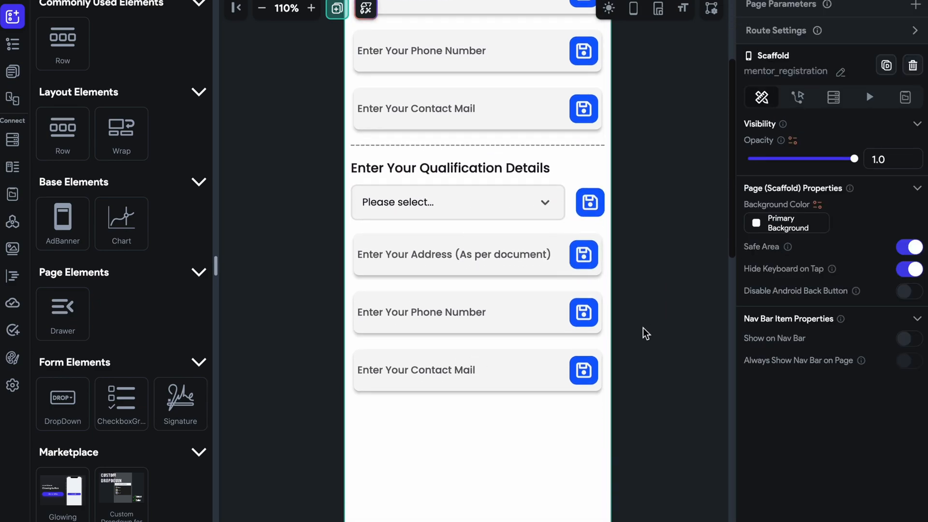
Set the DropDown's border color to Primary.
click(481, 181)
scroll(867, 341, down, 5)
scroll(868, 344, down, 10)
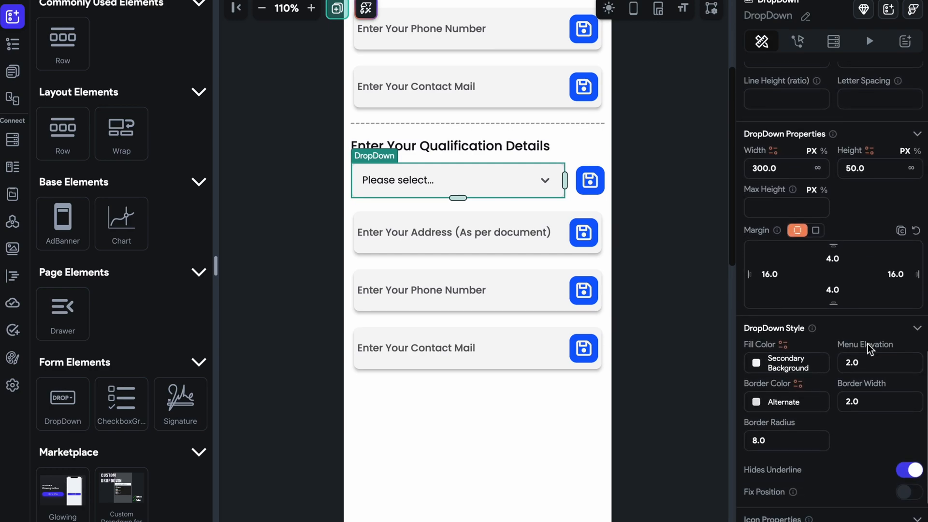
scroll(826, 348, down, 3)
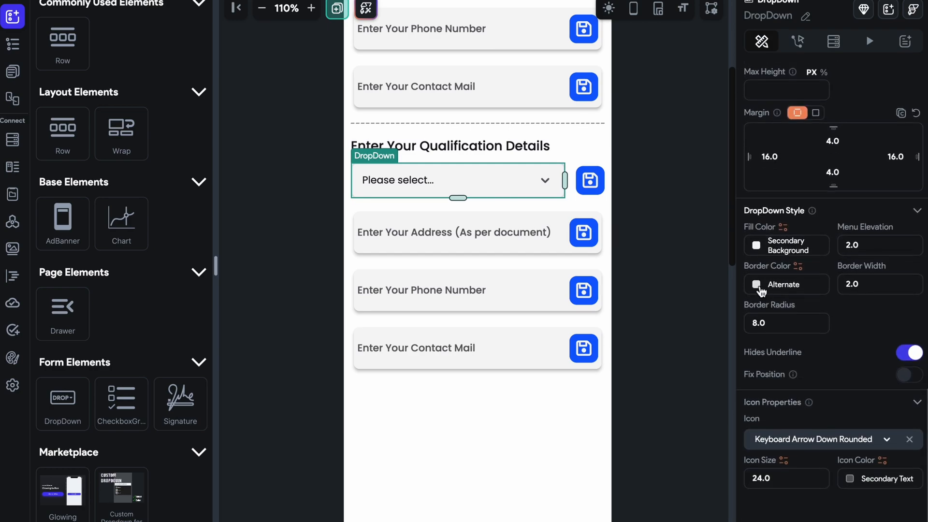
click(762, 289)
click(295, 233)
click(649, 230)
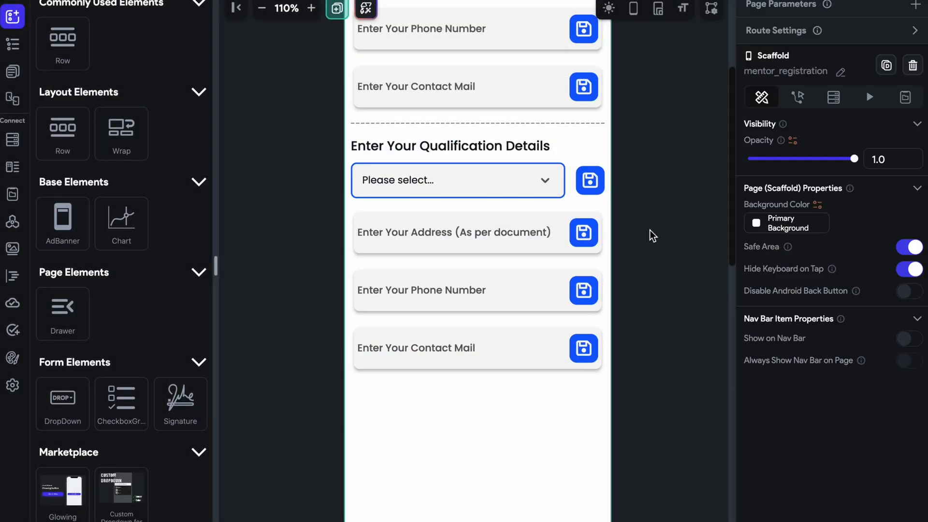
Try the DropDown with Hides Underline off and with Fix Position on, restoring each setting.
click(562, 197)
scroll(789, 382, down, 10)
scroll(790, 381, down, 10)
scroll(790, 381, down, 5)
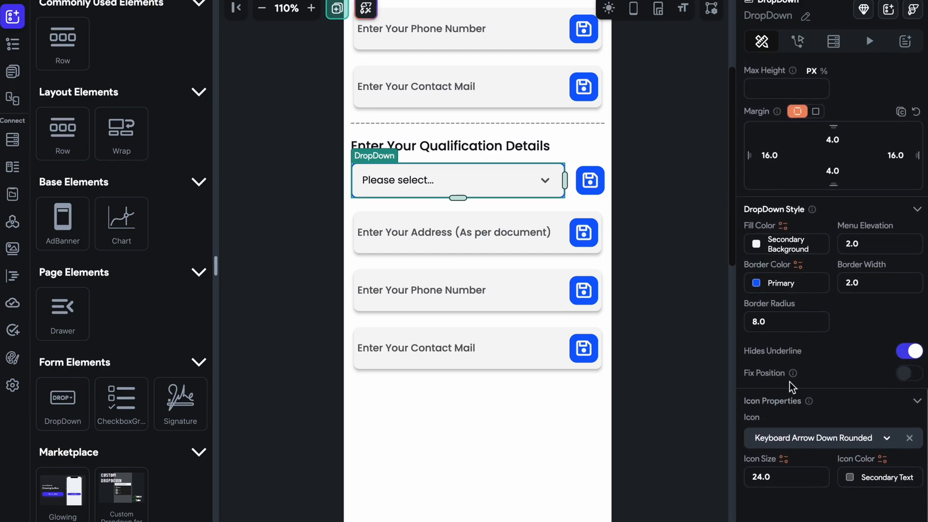
click(908, 351)
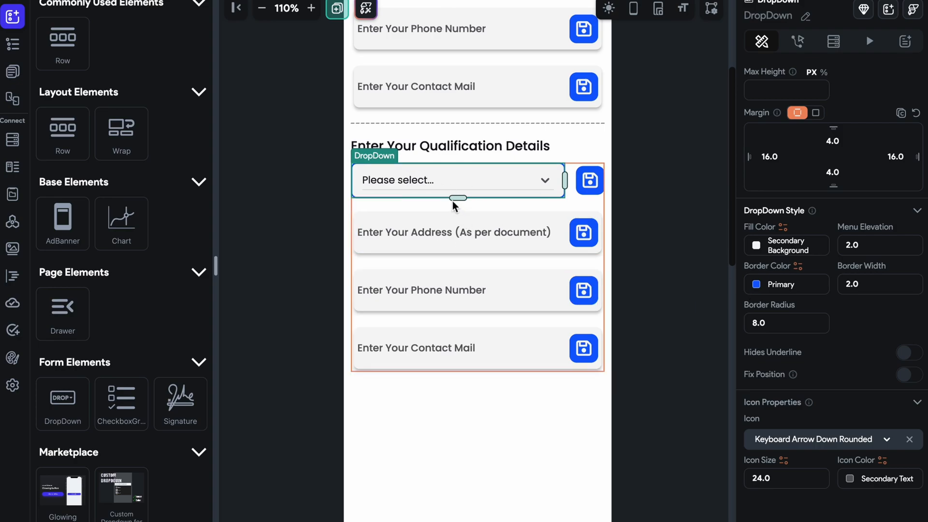
click(908, 352)
click(914, 376)
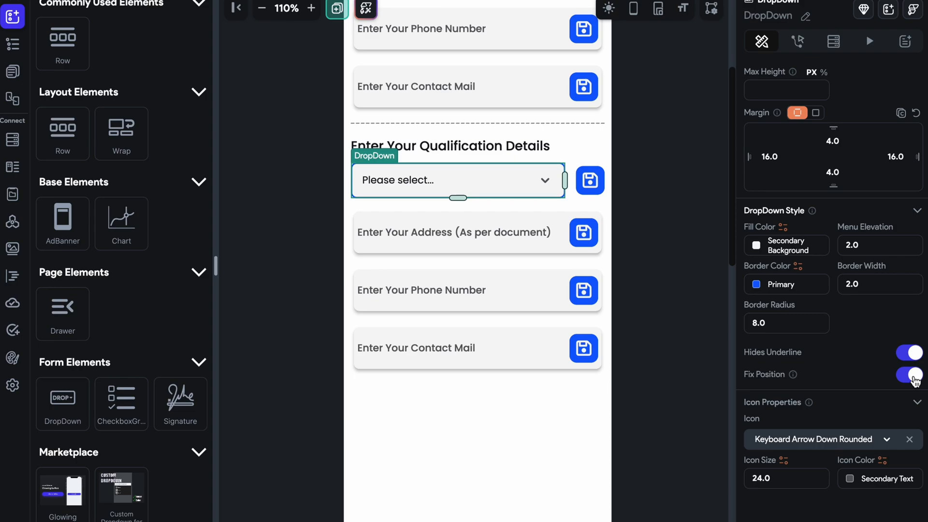
click(913, 377)
Change the DropDown's hint text to "Select Your Degree".
scroll(839, 370, down, 1)
scroll(841, 371, up, 1)
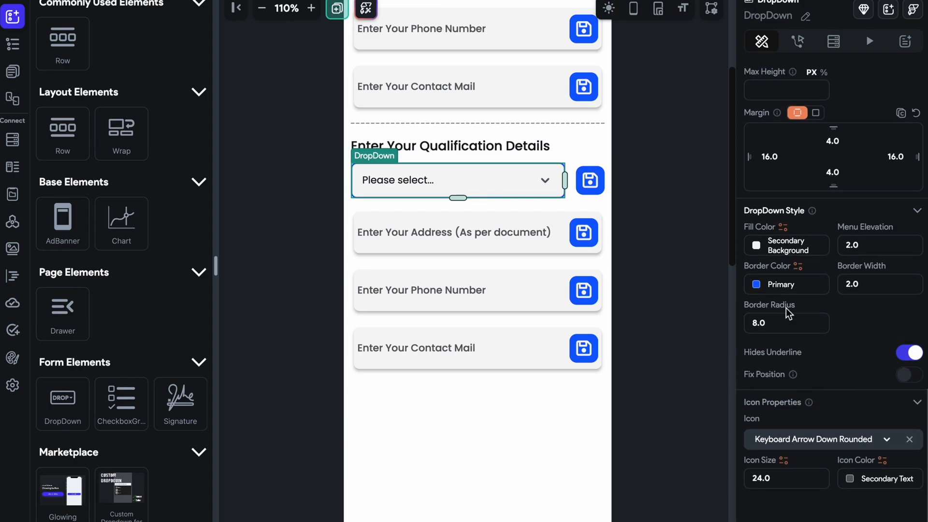
scroll(831, 229, up, 10)
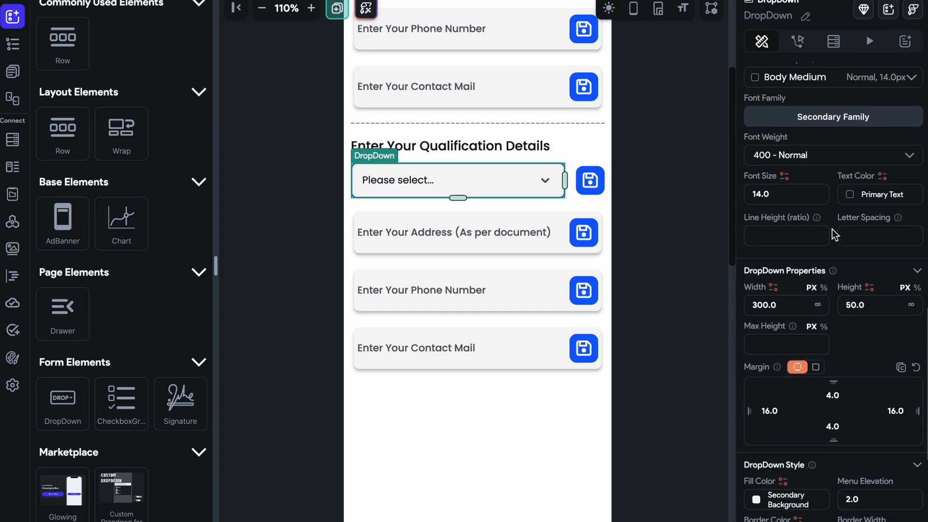
scroll(831, 228, up, 3)
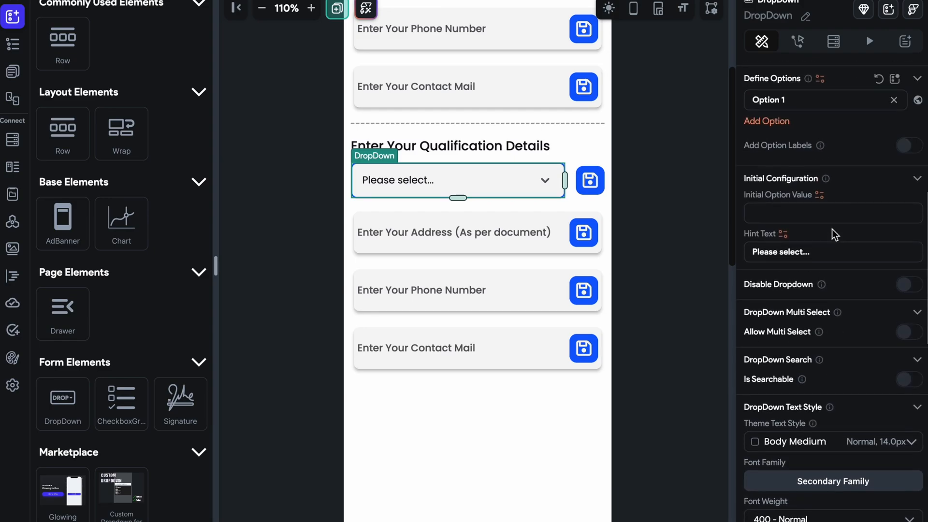
triple_click(852, 253)
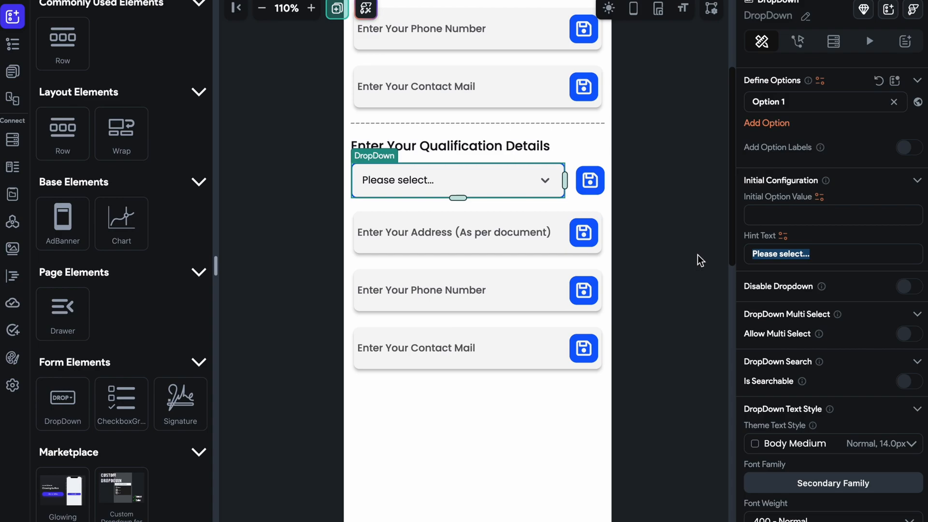
key(BackSpace)
text(Pleas)
key(BackSpace)
key(BackSpace)
key(BackSpace)
key(BackSpace)
key(BackSpace)
text(Select Yo)
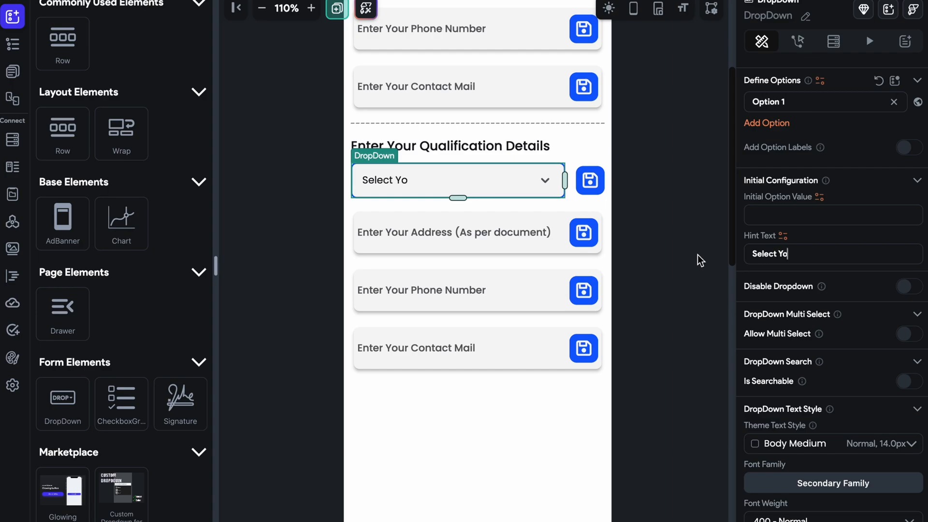
text(ur Degres)
key(BackSpace)
text(e)
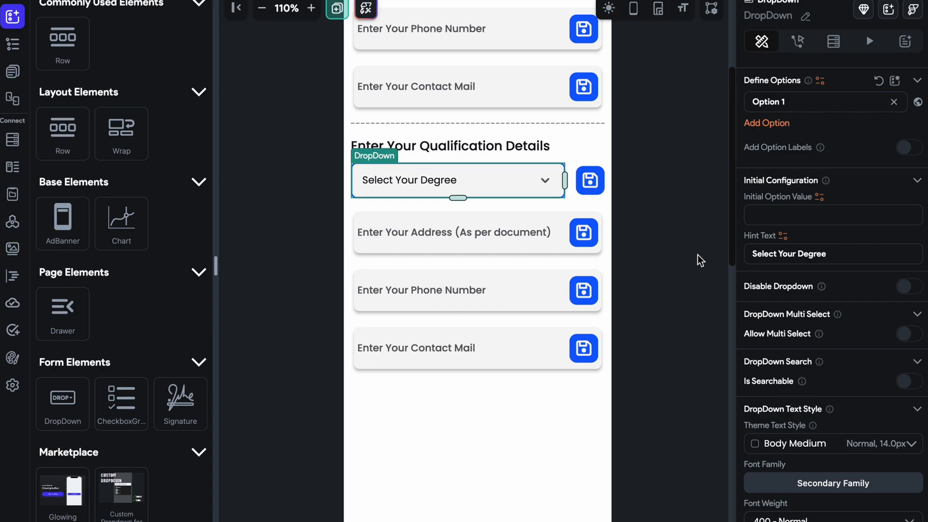
key(BackSpace)
key(BackSpace)
key(BackSpace)
key(BackSpace)
key(BackSpace)
key(BackSpace)
key(BackSpace)
text(Qu)
key(BackSpace)
key(BackSpace)
text(DEgre)
key(BackSpace)
key(BackSpace)
key(BackSpace)
key(BackSpace)
text(egree)
click(649, 244)
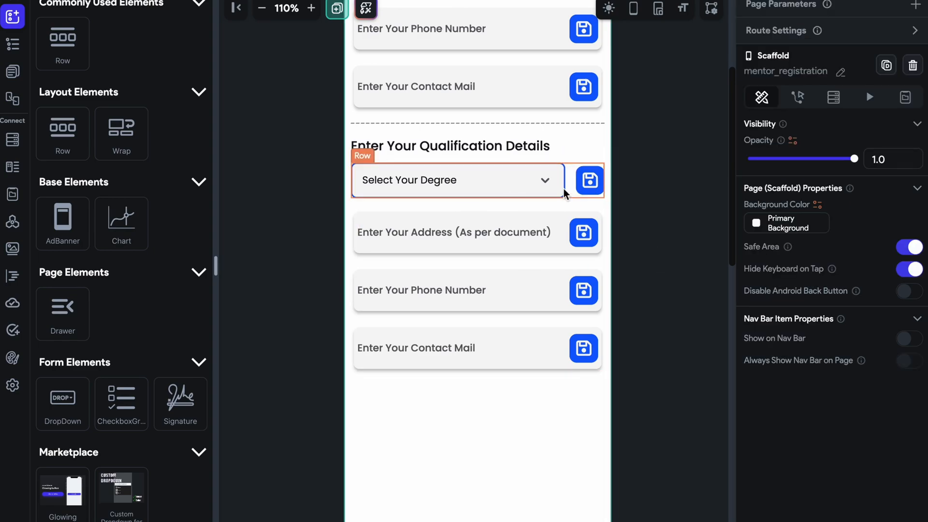
Rename the degree DropDown's first option to BCA and add MCA as its second option.
click(550, 184)
scroll(812, 363, down, 2)
triple_click(805, 395)
text(BCXA)
key(BackSpace)
key(BackSpace)
text(A)
click(771, 421)
text(MCA)
Add B.Tech and M.Tech as the third and fourth options of the degree DropDown.
scroll(771, 415, down, 2)
click(769, 366)
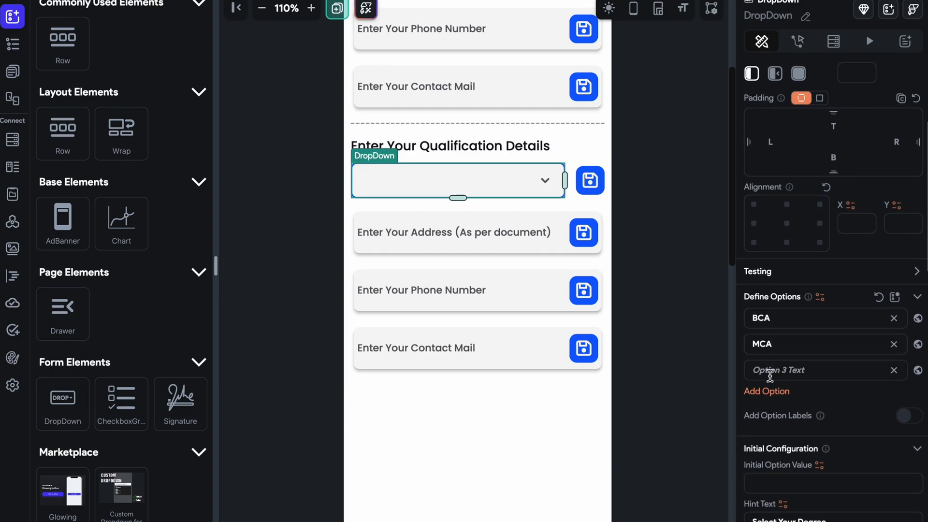
click(770, 371)
text(B.Tech)
click(779, 393)
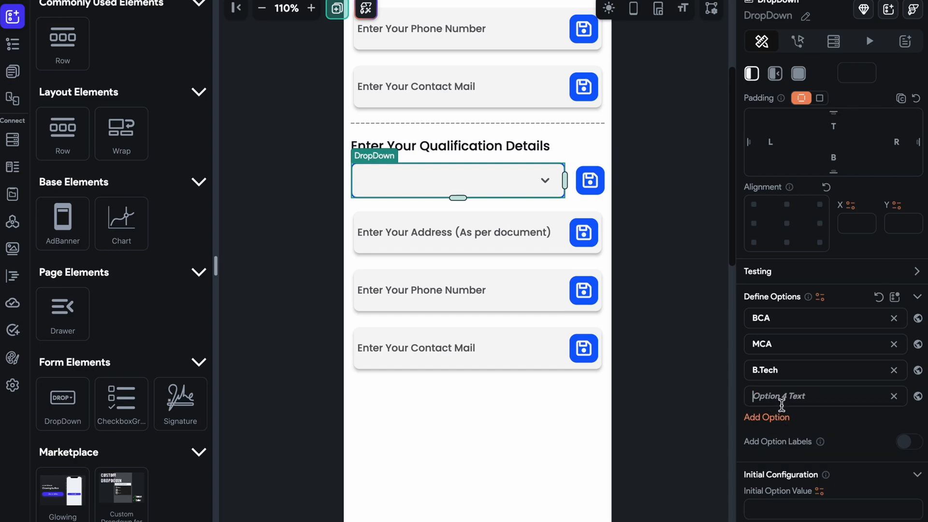
text(M)
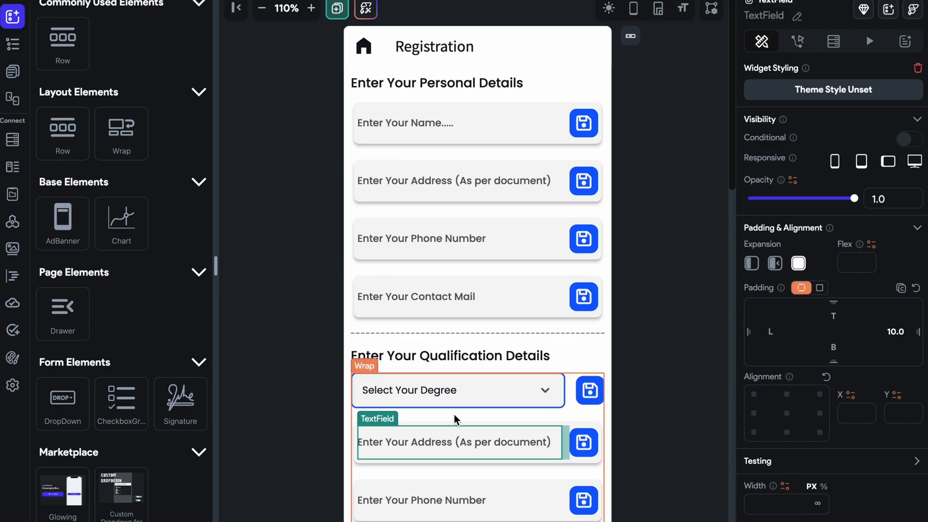
Delete the address card from the qualification section and duplicate the degree DropDown Row in its place.
scroll(453, 415, down, 2)
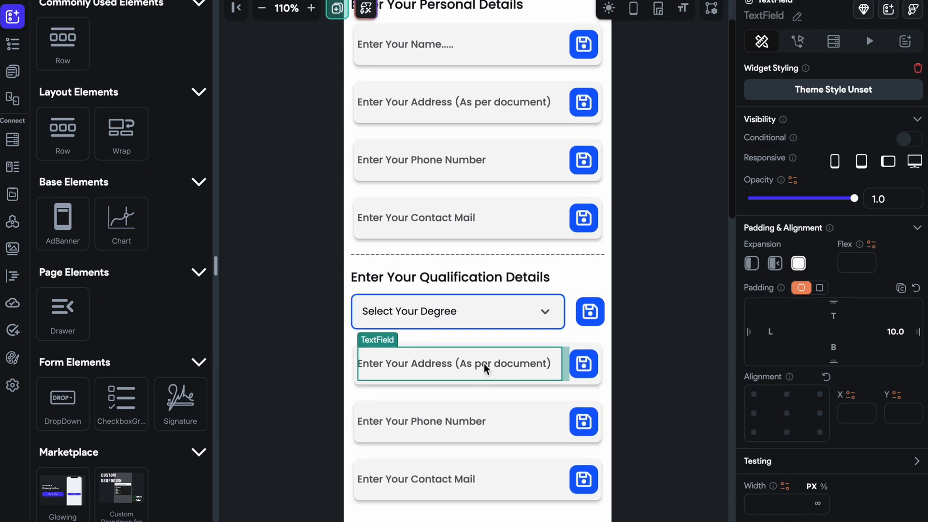
click(599, 380)
key(Delete)
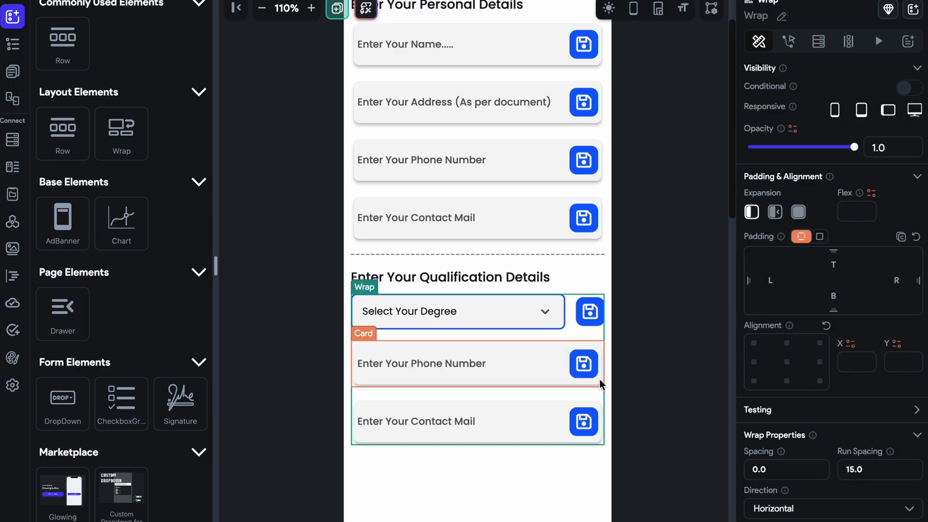
click(572, 320)
key(ctrl+d)
Change the hint text of the duplicated DropDown in the qualification section to "Select Your Qualification".
click(536, 358)
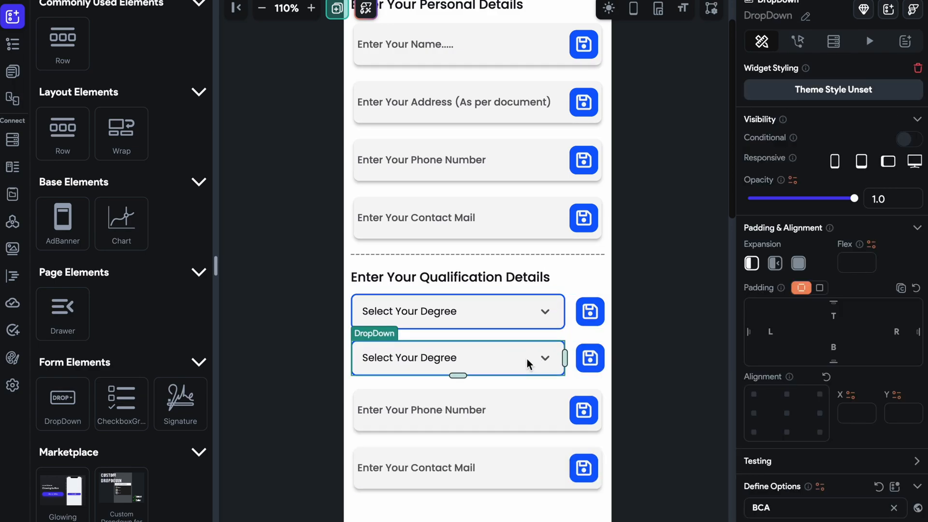
scroll(773, 366, down, 8)
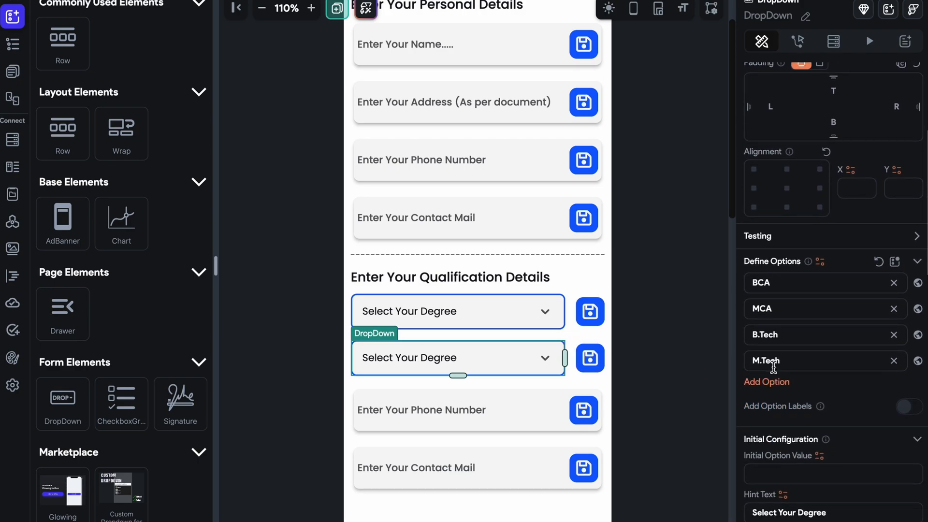
double_click(800, 379)
text(Qua)
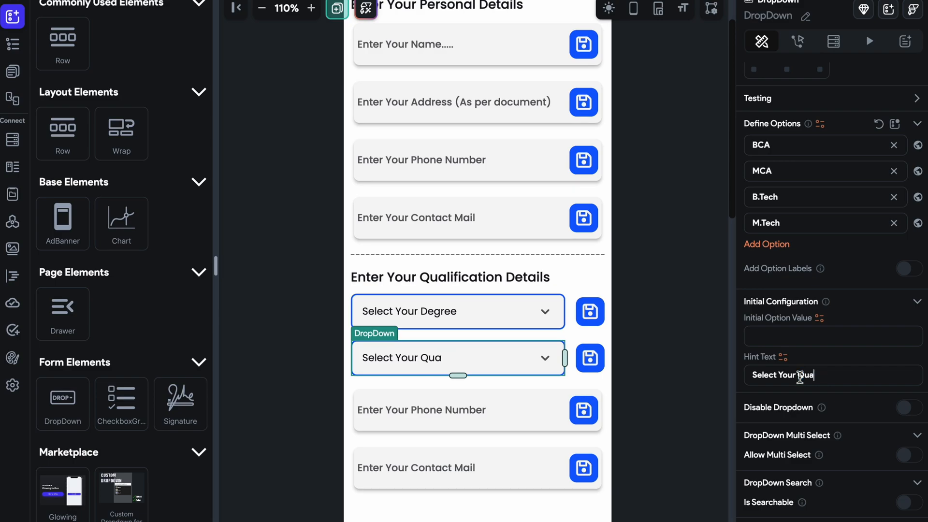
text(lification)
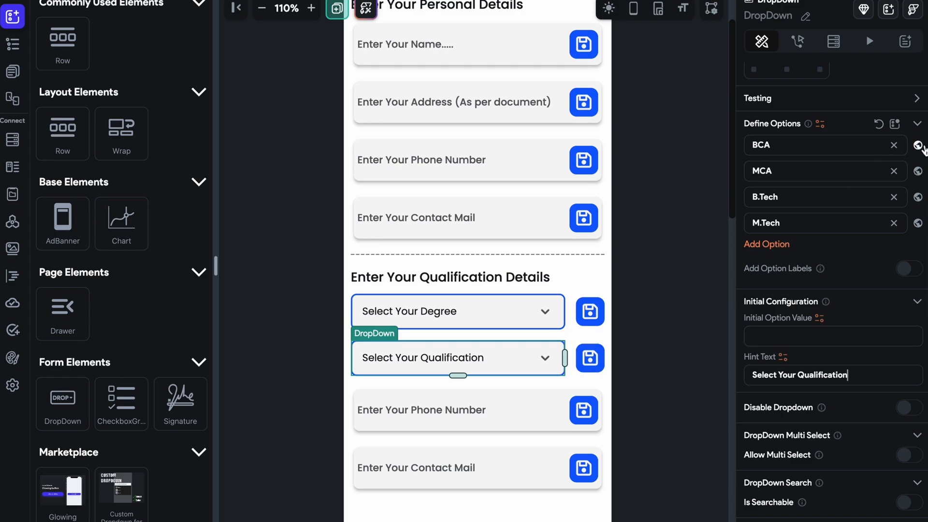
Remove the four degree options from the qualification DropDown and add Undergraduate as its first option.
click(894, 146)
click(895, 145)
click(894, 144)
click(894, 145)
click(768, 140)
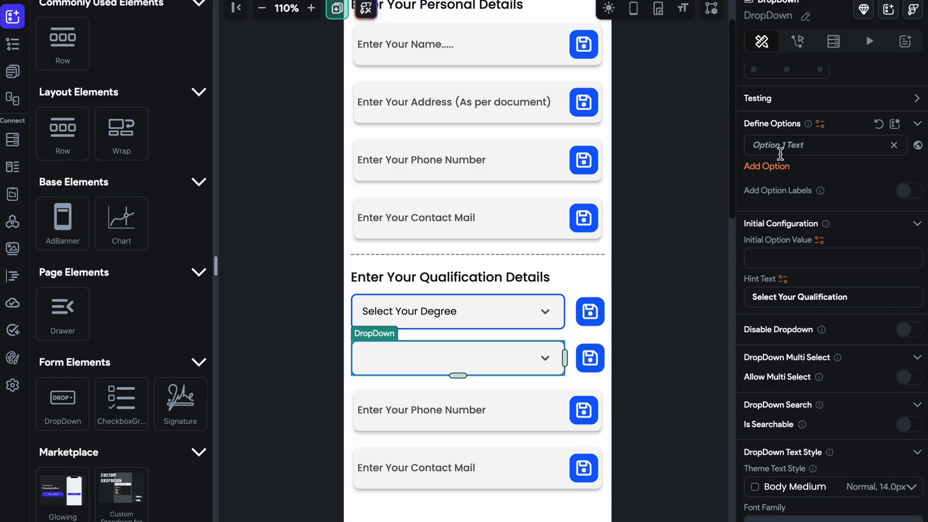
click(779, 152)
text(Undergraduate)
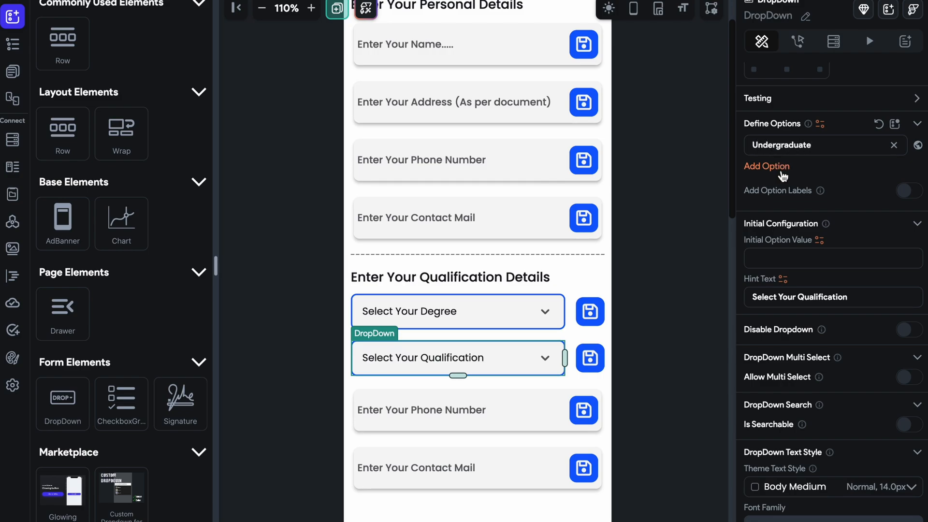
Add Graduated and Other as the second and third options of the qualification DropDown.
click(767, 165)
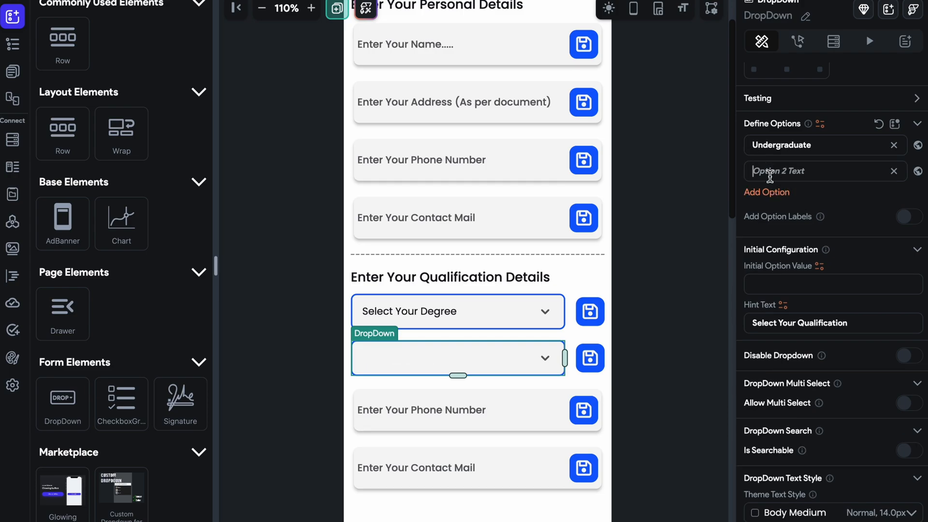
text(Graduateed)
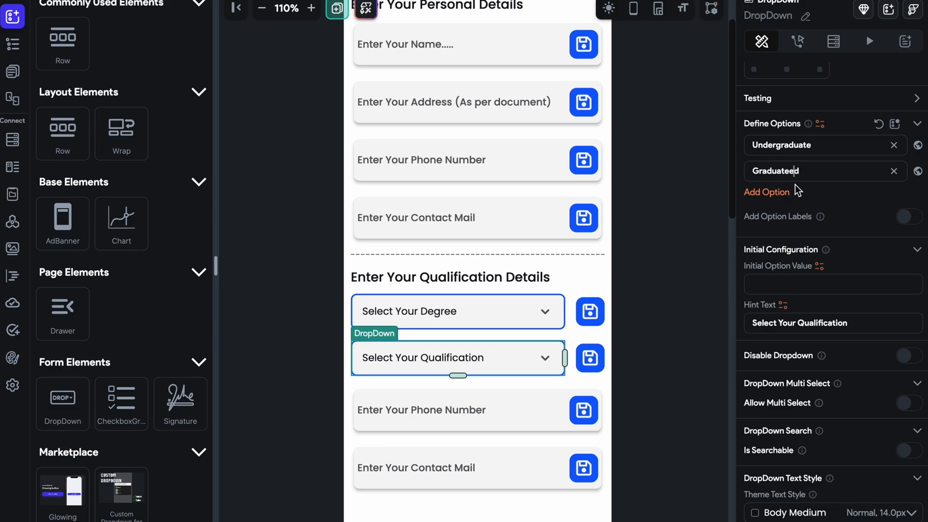
key(BackSpace)
click(470, 367)
click(470, 366)
scroll(794, 290, down, 5)
click(765, 325)
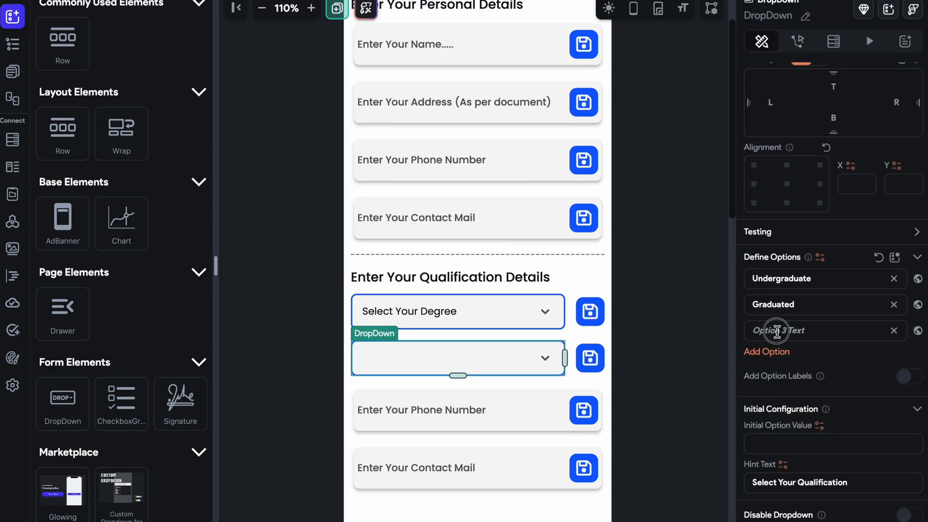
click(776, 331)
text(Other)
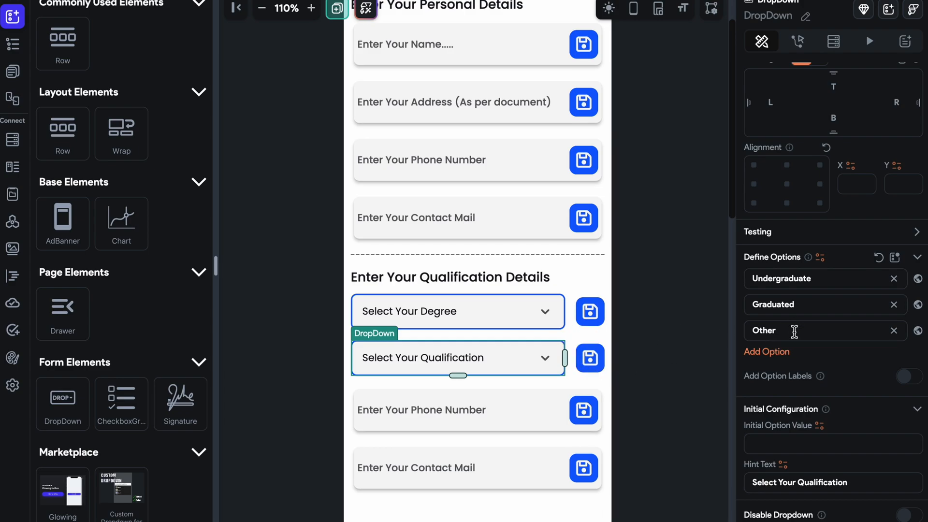
drag(792, 328, 749, 332)
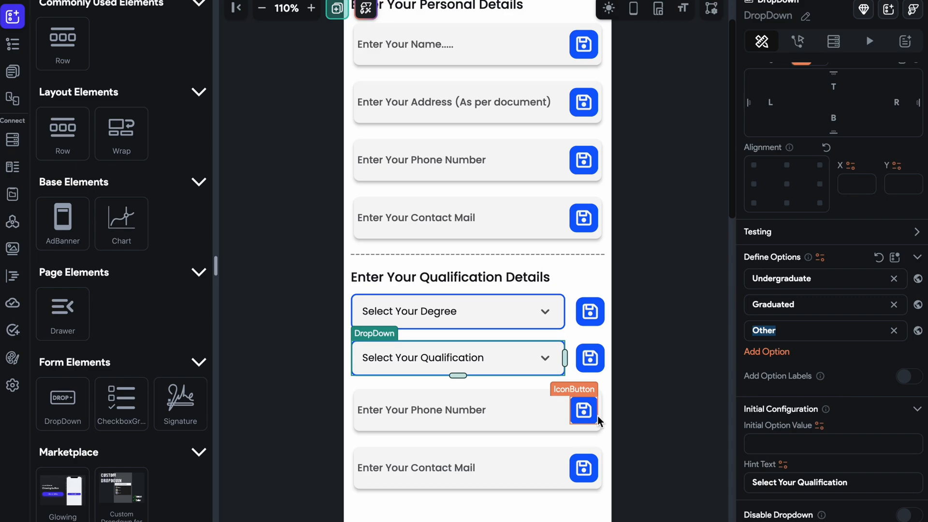
Reorder the qualification section's Wrap so the qualification DropDown's Row sits above the degree DropDown's Row.
drag(568, 331, 565, 295)
click(564, 332)
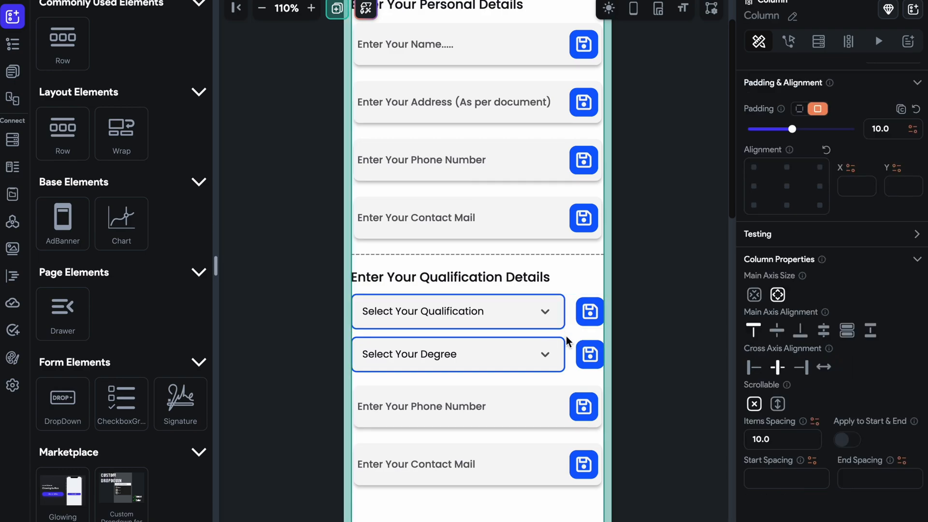
click(572, 318)
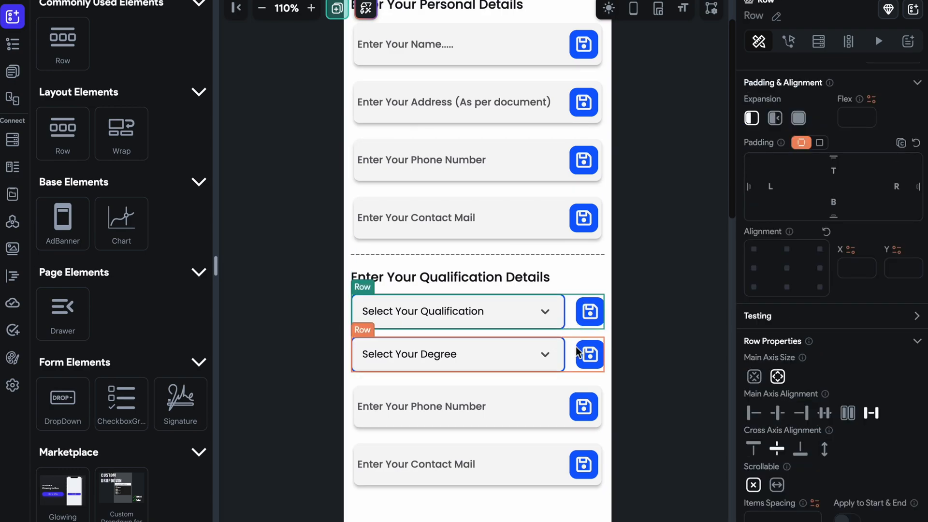
click(564, 379)
drag(573, 320, 568, 372)
drag(570, 309, 561, 382)
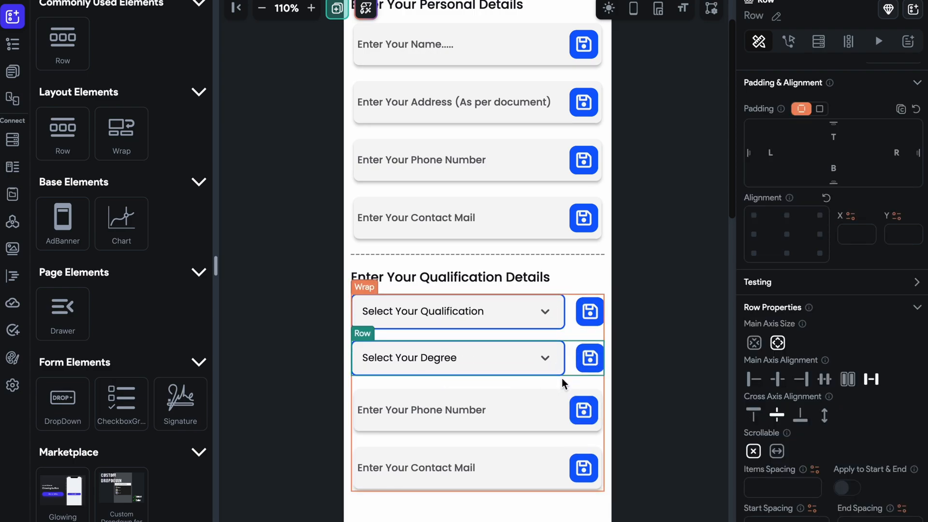
click(540, 335)
Set the qualification DropDown's initial option value to Undergraduate.
click(468, 311)
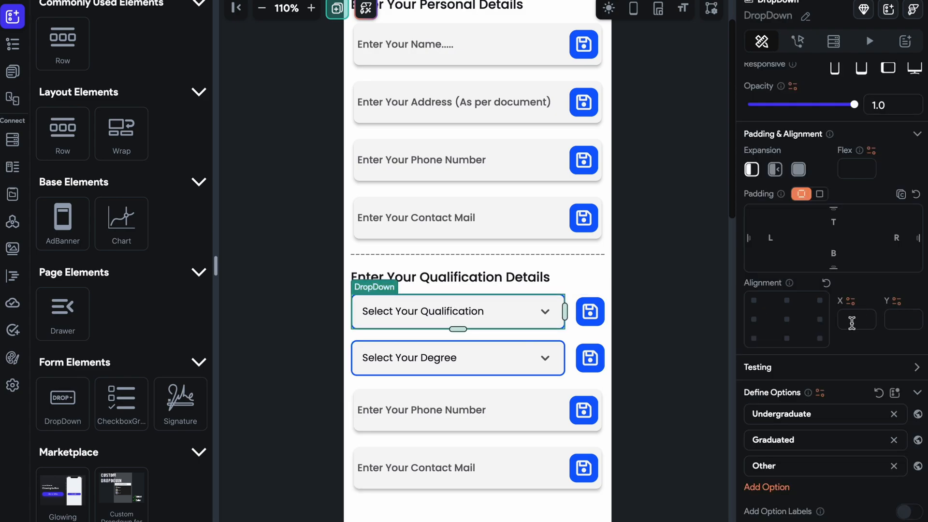
scroll(822, 328, down, 8)
scroll(787, 242, up, 3)
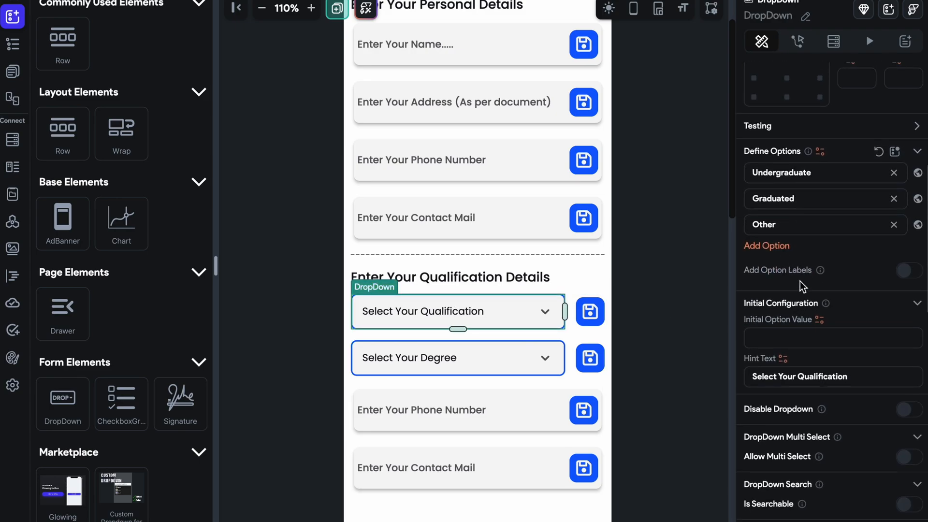
drag(820, 173, 734, 179)
key(ctrl+c)
click(773, 338)
key(ctrl+v)
Set the degree DropDown's initial option value to MCA.
click(444, 357)
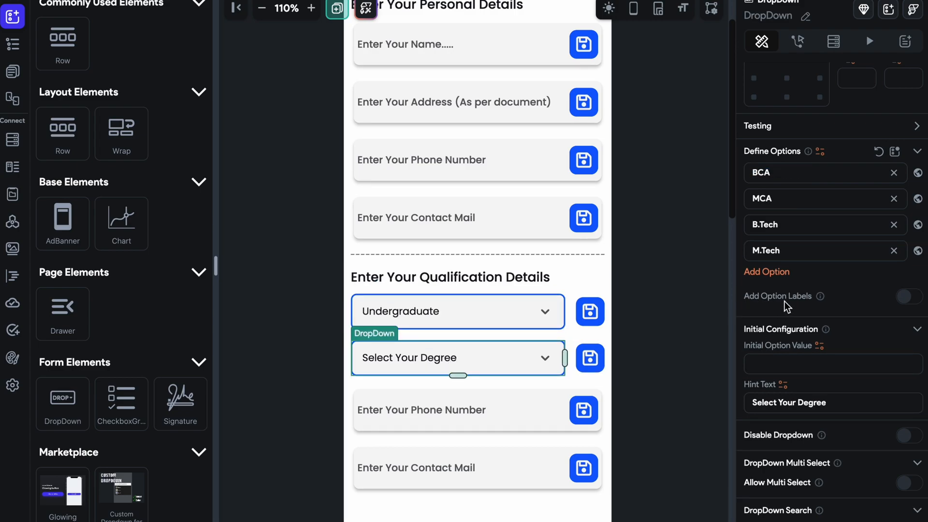
click(788, 372)
text(MCA)
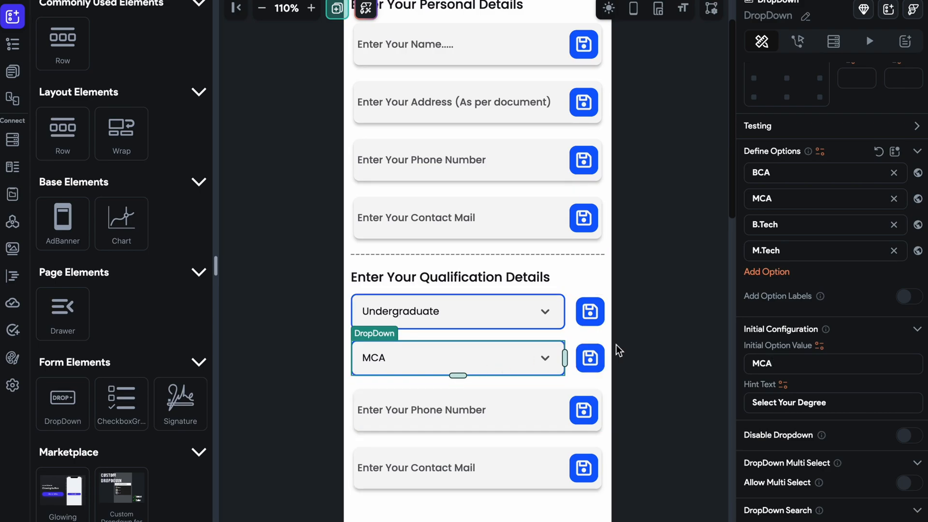
click(616, 344)
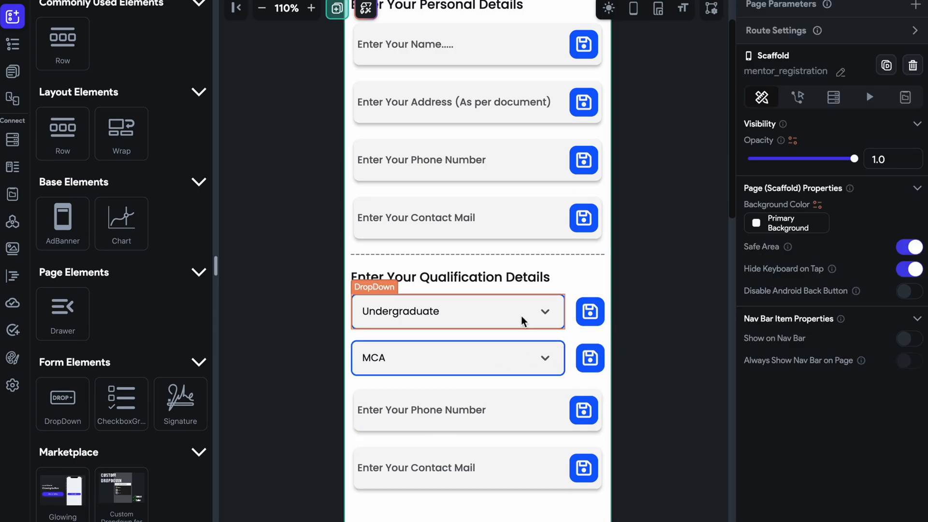
Change the hint text of the phone number TextField in the qualification section to "Enter Your Other Qualifications".
click(424, 411)
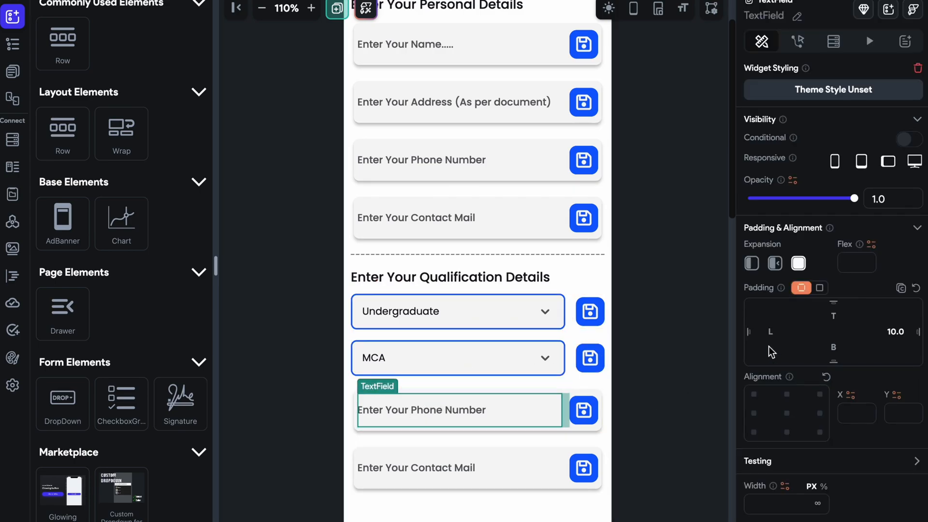
scroll(769, 346, down, 10)
drag(853, 309, 747, 313)
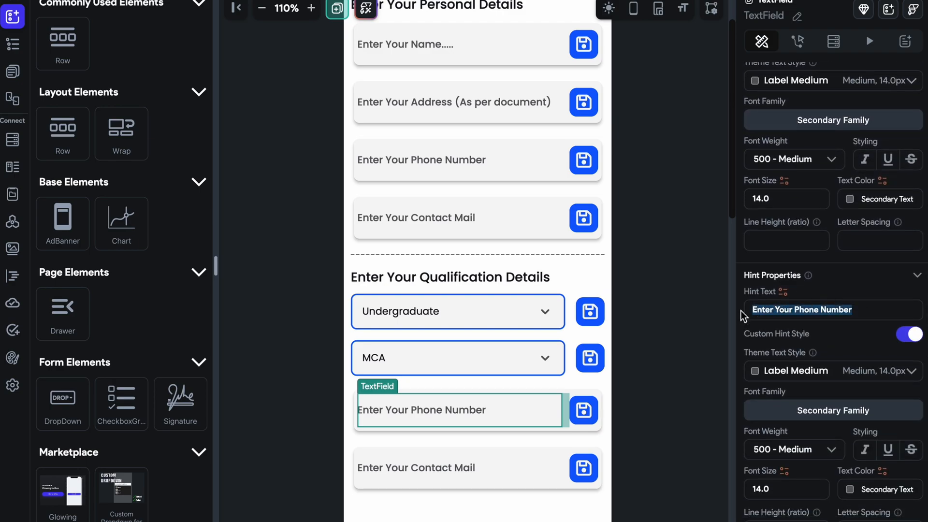
text(Enter Your Other)
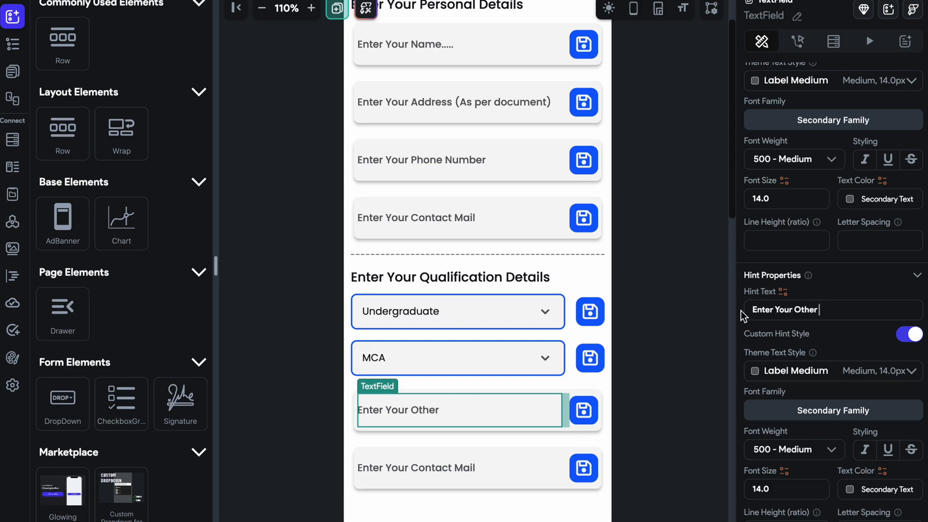
text( Qualifications)
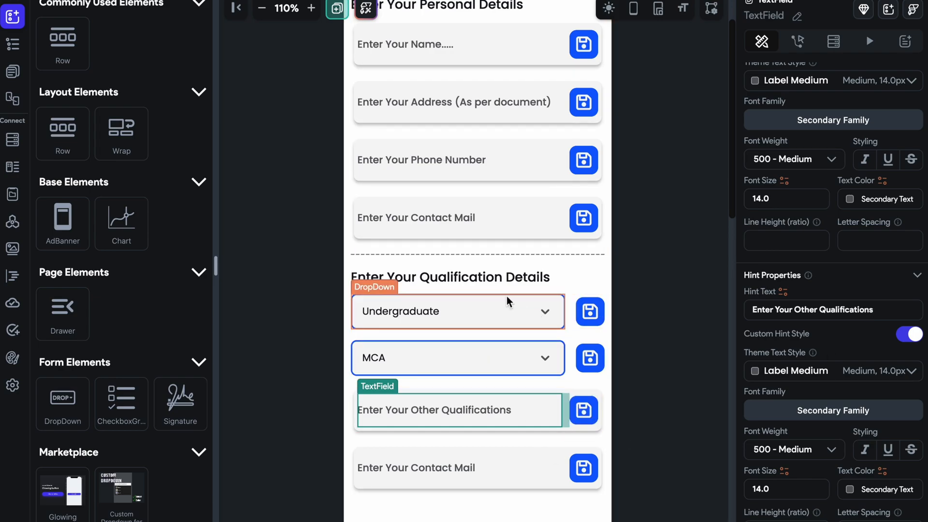
Clear the widget search and move the other-qualifications card between the qualification and degree DropDown rows.
click(511, 311)
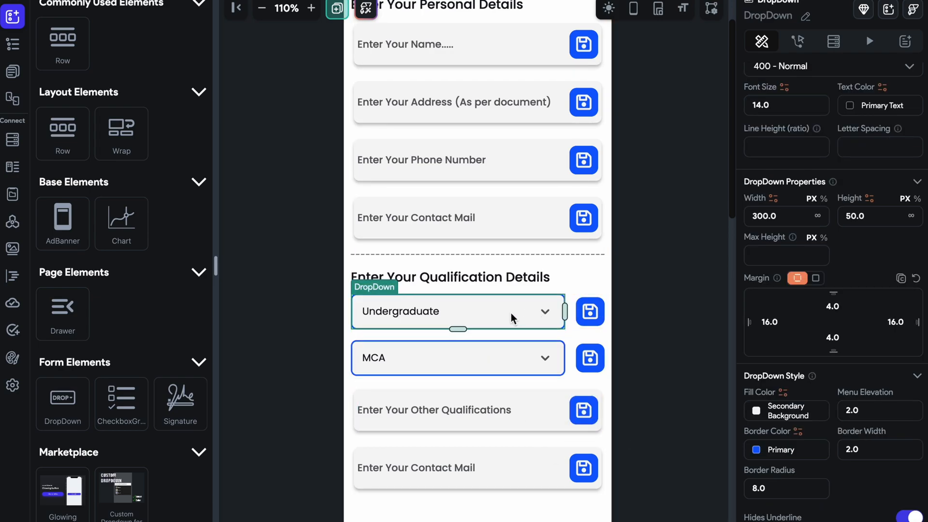
click(523, 430)
scroll(555, 367, down, 2)
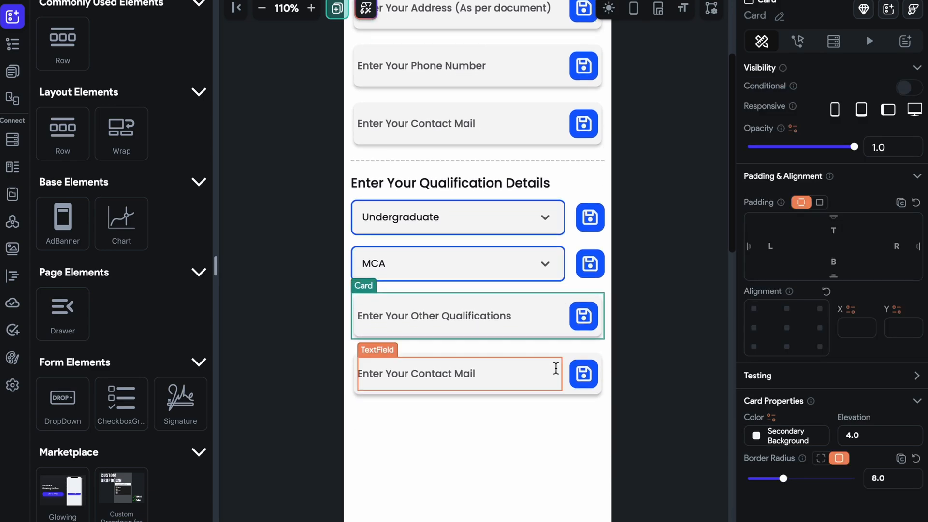
scroll(119, 32, up, 5)
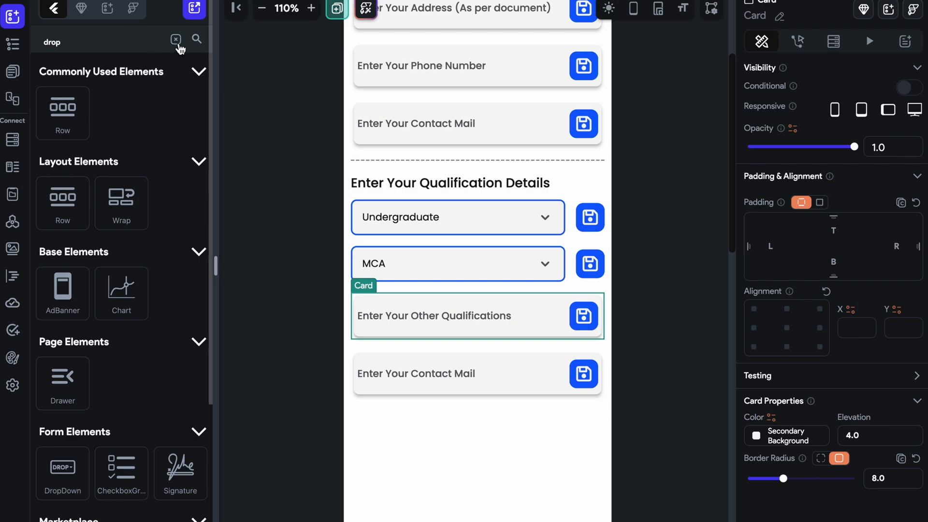
click(179, 38)
drag(180, 377, 481, 295)
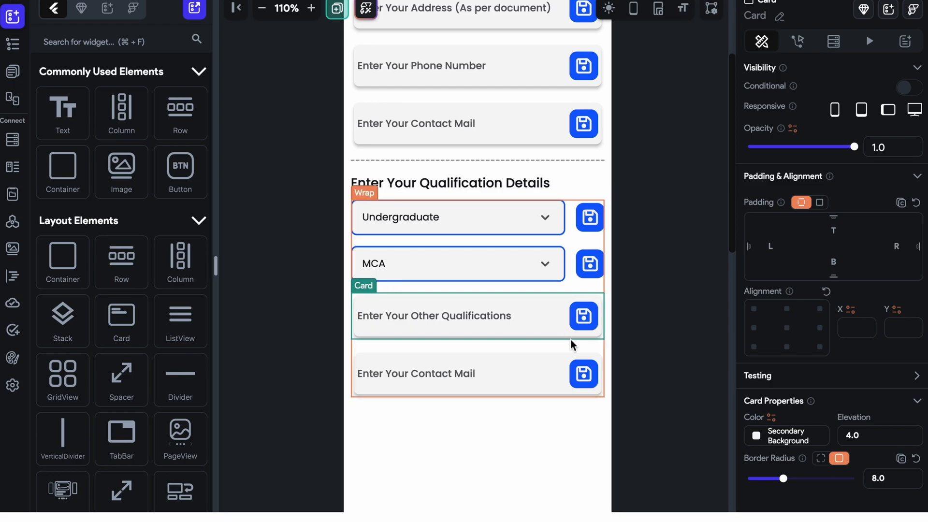
drag(571, 339, 538, 250)
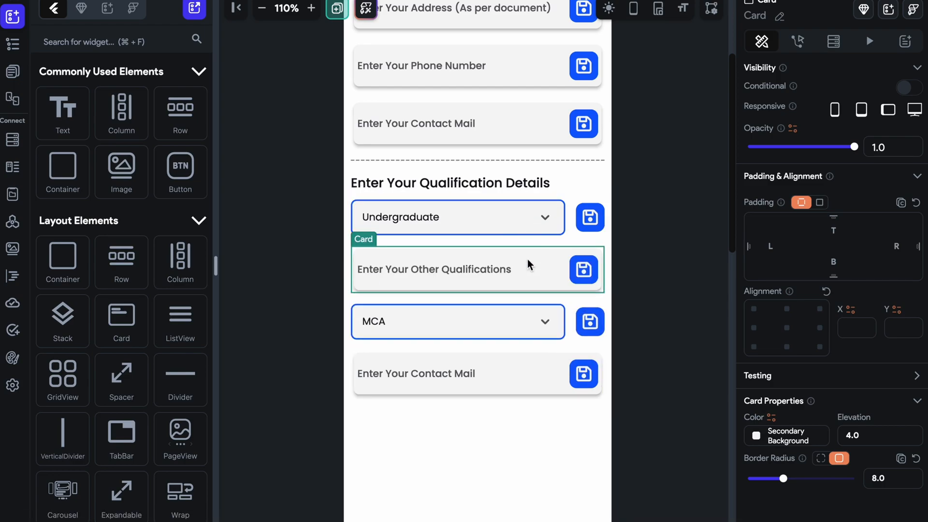
Delete the contact mail card from the qualification section and duplicate the degree DropDown's Row.
click(573, 218)
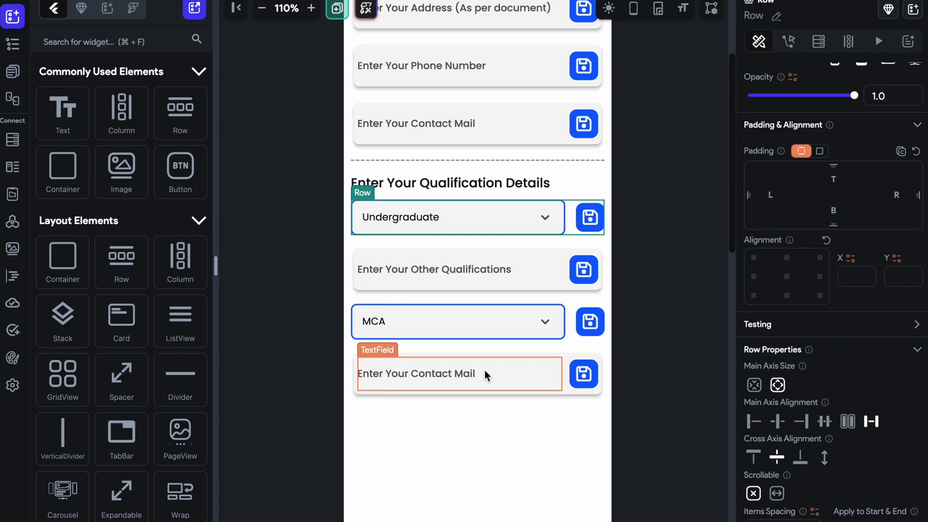
click(479, 326)
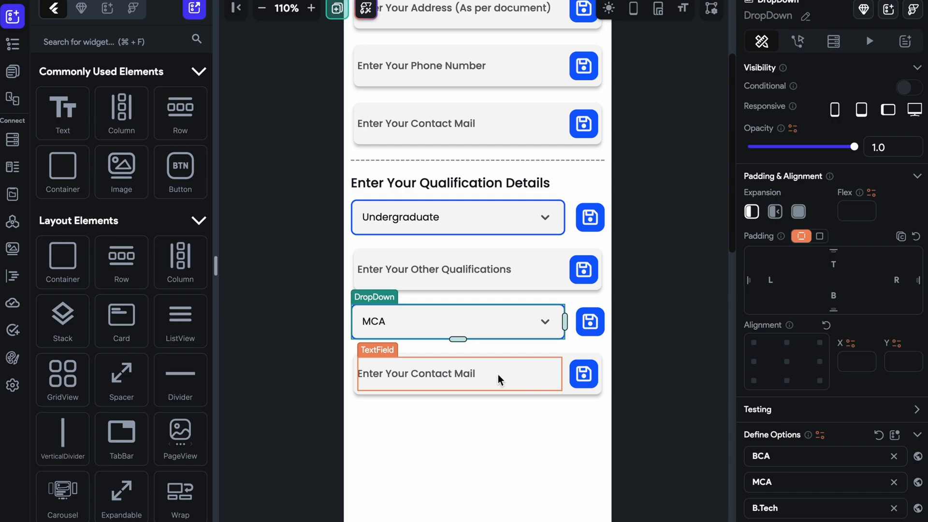
click(585, 389)
key(Delete)
click(574, 328)
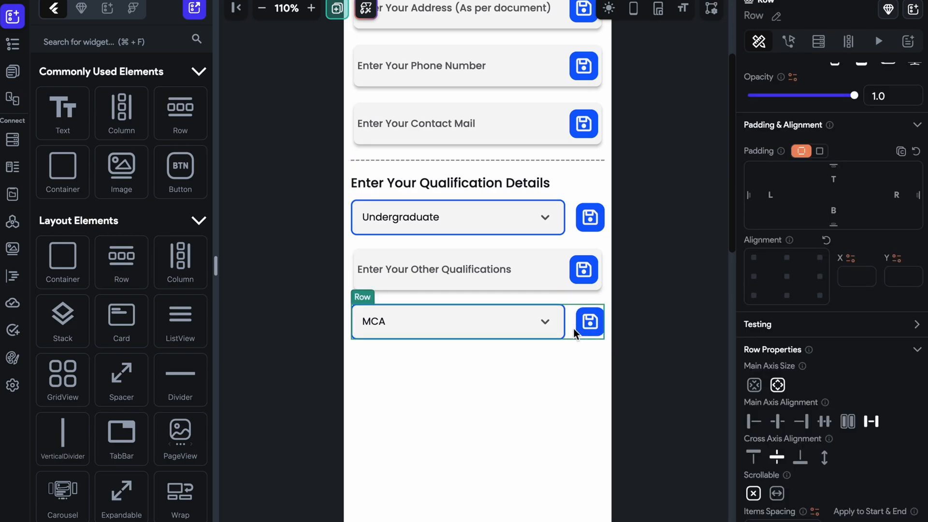
key(super+d)
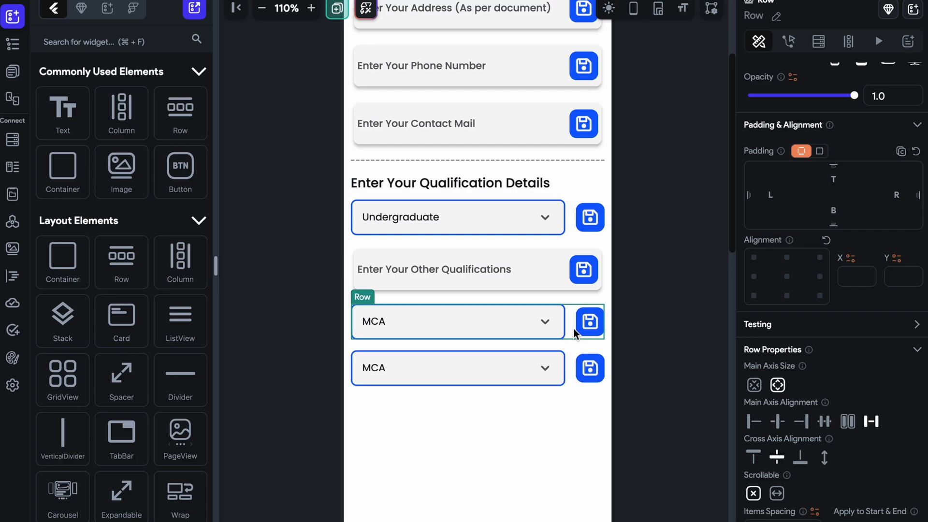
Clear the duplicated degree DropDown's initial option value and set its hint text to "Select Your Tech Skill".
click(537, 358)
scroll(831, 290, down, 5)
drag(849, 347, 715, 340)
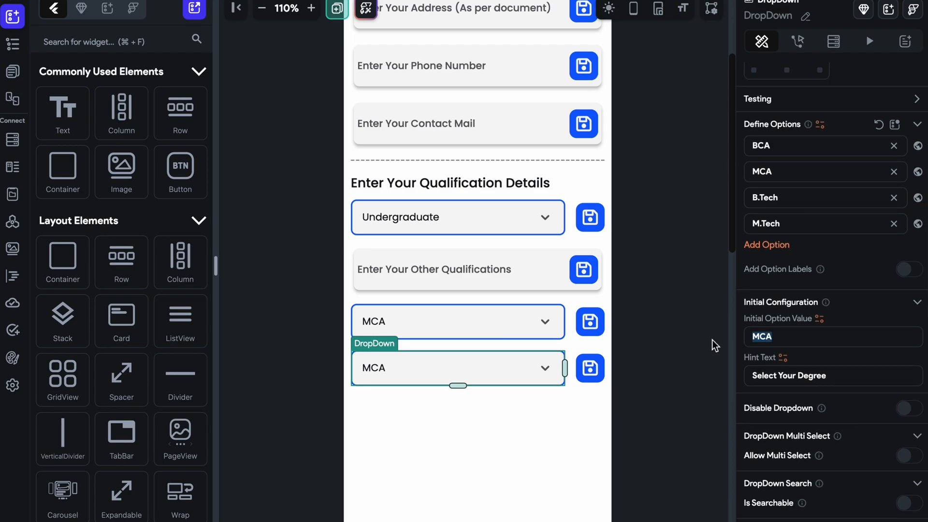
key(BackSpace)
drag(884, 375, 737, 370)
text(Se)
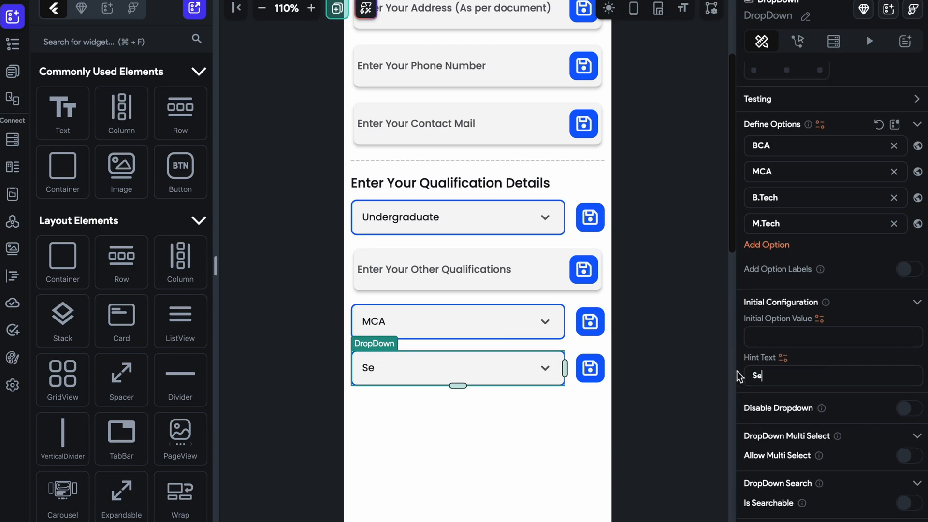
text(lect Your Tech Skill)
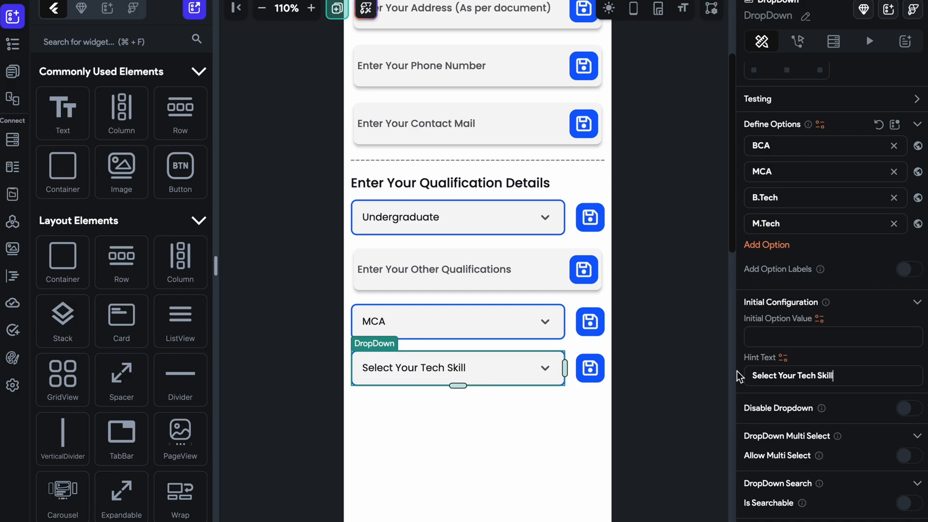
Change the last qualification DropDown's hint text to "Select Your Skill".
click(800, 377)
click(816, 378)
key(BackSpace)
key(BackSpace)
key(BackSpace)
key(BackSpace)
key(BackSpace)
key(BackSpace)
Replace the degree options of the "Select Your Skill" DropDown with two options, Tech and Coding.
scroll(815, 324, up, 2)
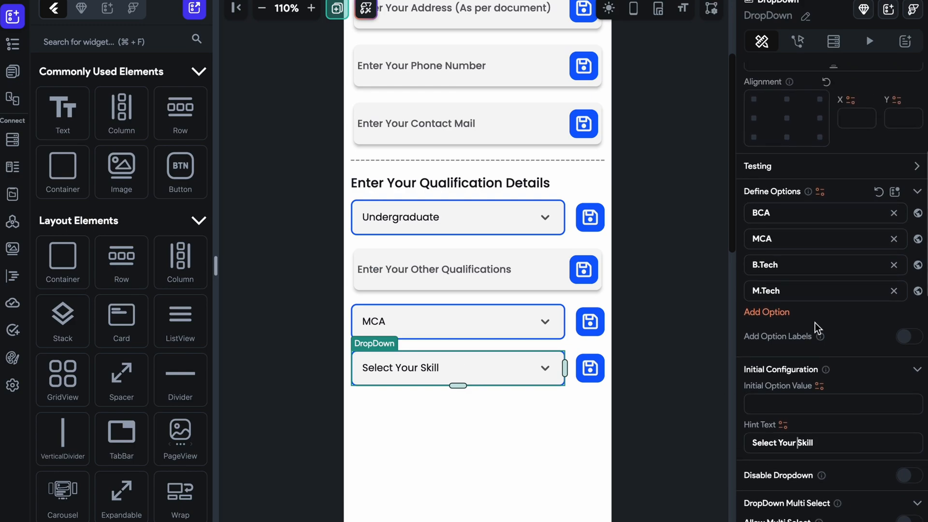
click(893, 213)
click(893, 213)
click(893, 213)
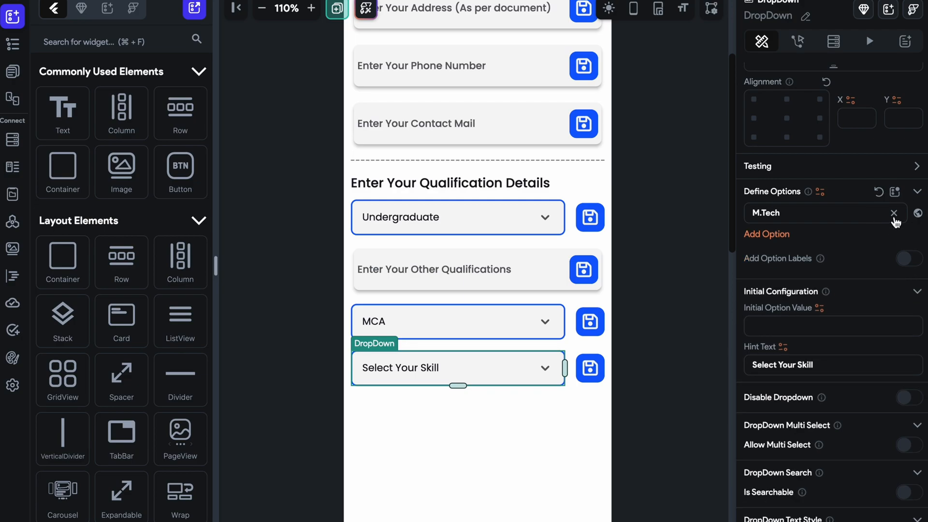
click(893, 213)
click(761, 215)
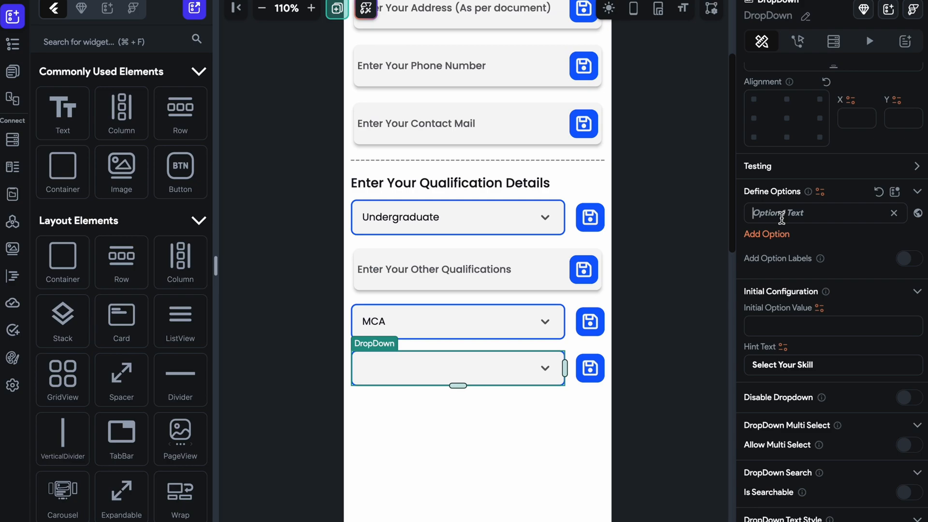
text(Tech)
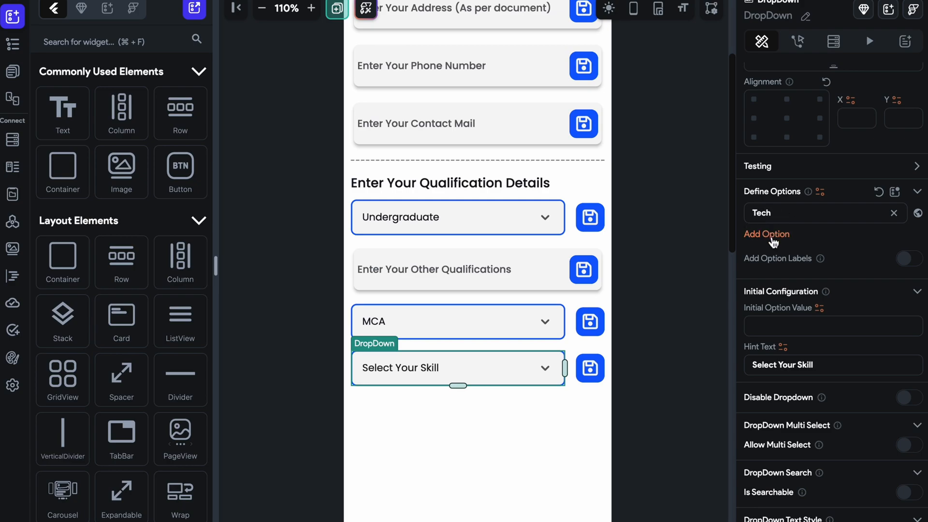
click(772, 236)
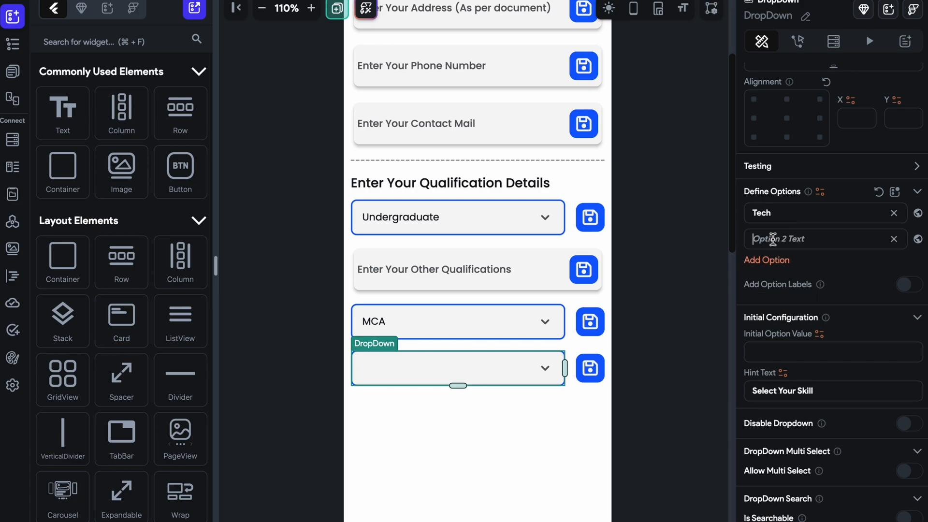
text(Coding)
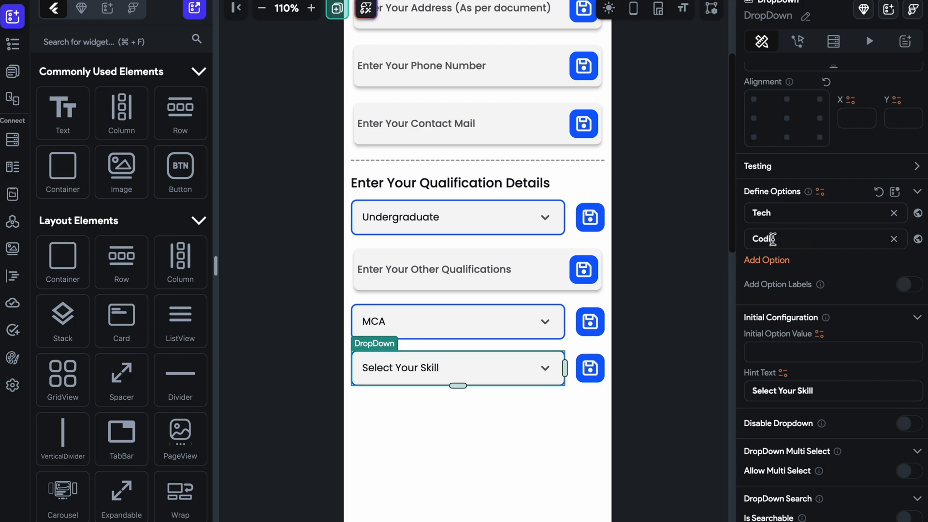
Duplicate the skill DropDown's Row and set the copied DropDown's hint text to "Select Your Tech Skill".
click(575, 380)
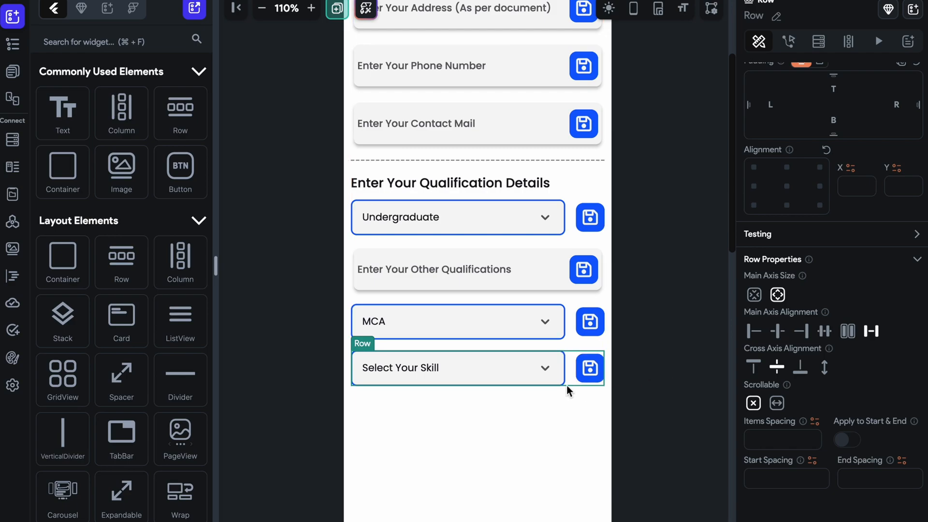
key(super+d)
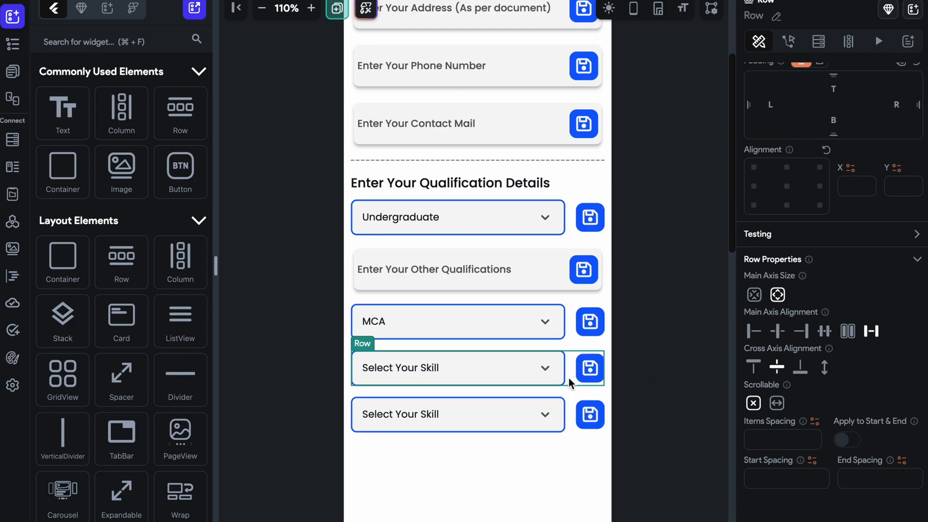
click(496, 416)
scroll(848, 355, down, 5)
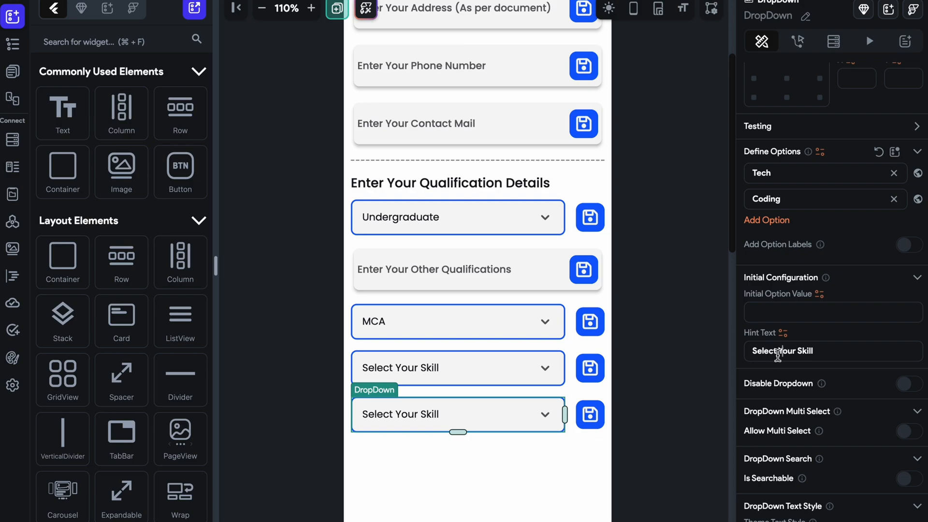
text(Tech)
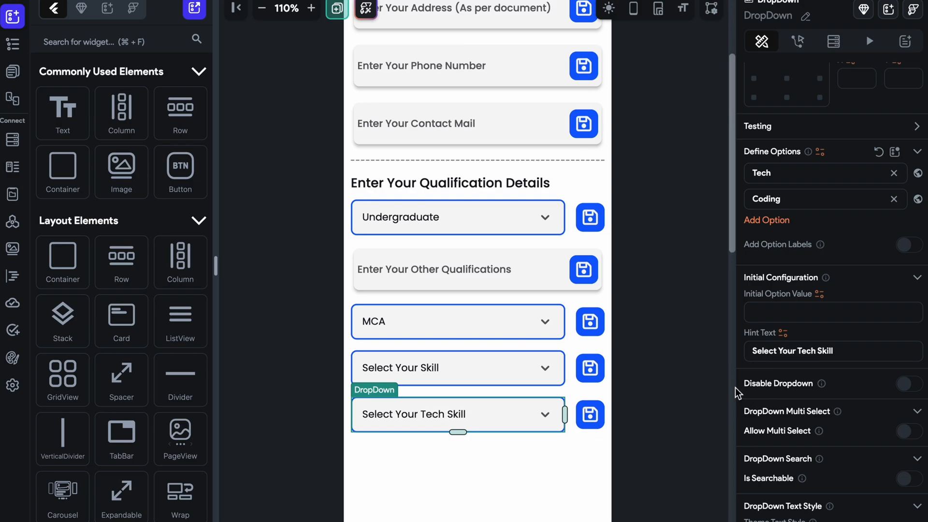
click(673, 387)
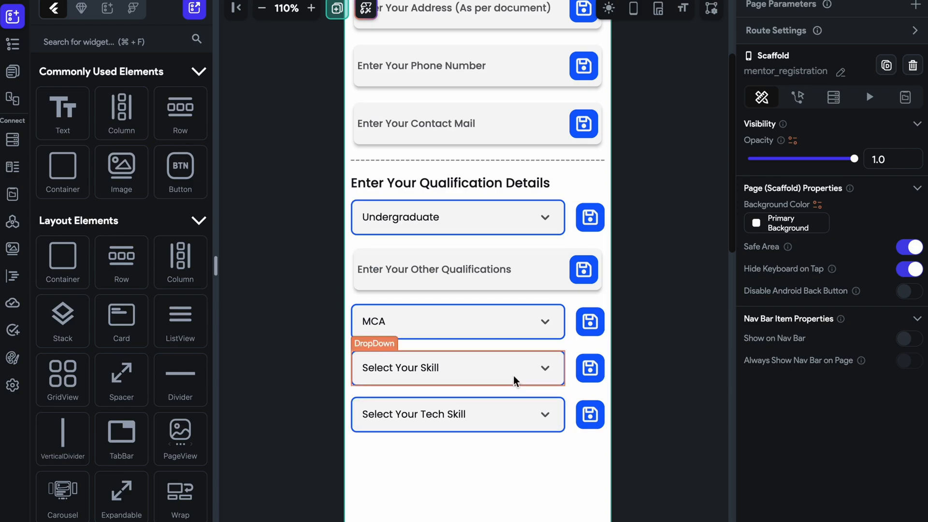
Select the Column that holds the personal and qualification detail fields of the mentor registration page.
click(500, 399)
scroll(480, 302, up, 2)
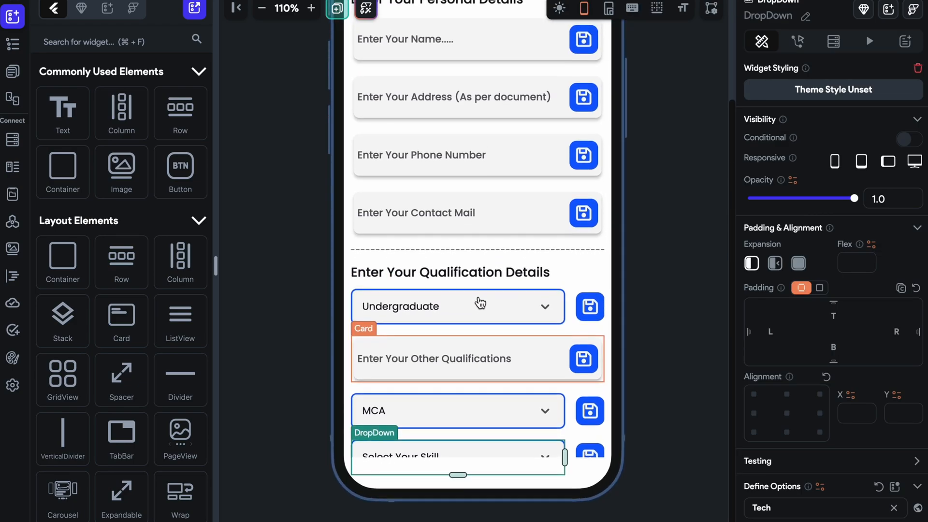
click(563, 281)
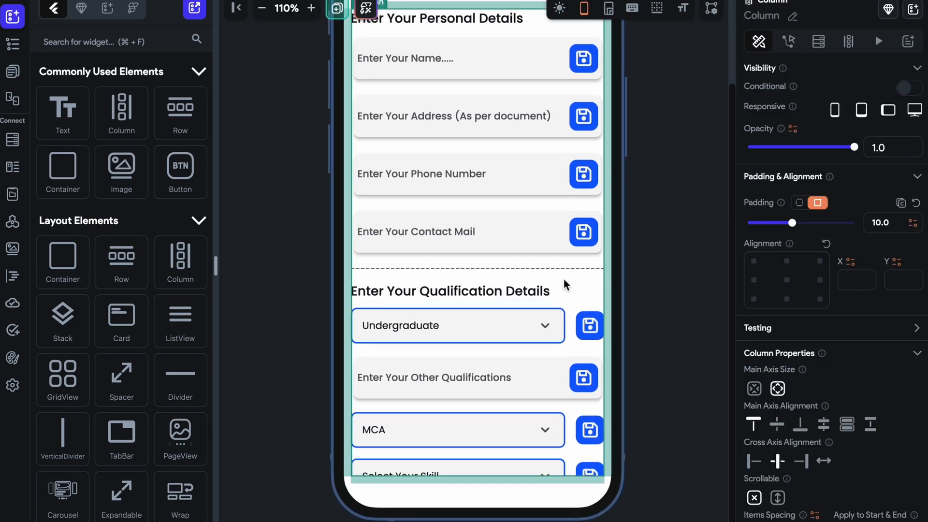